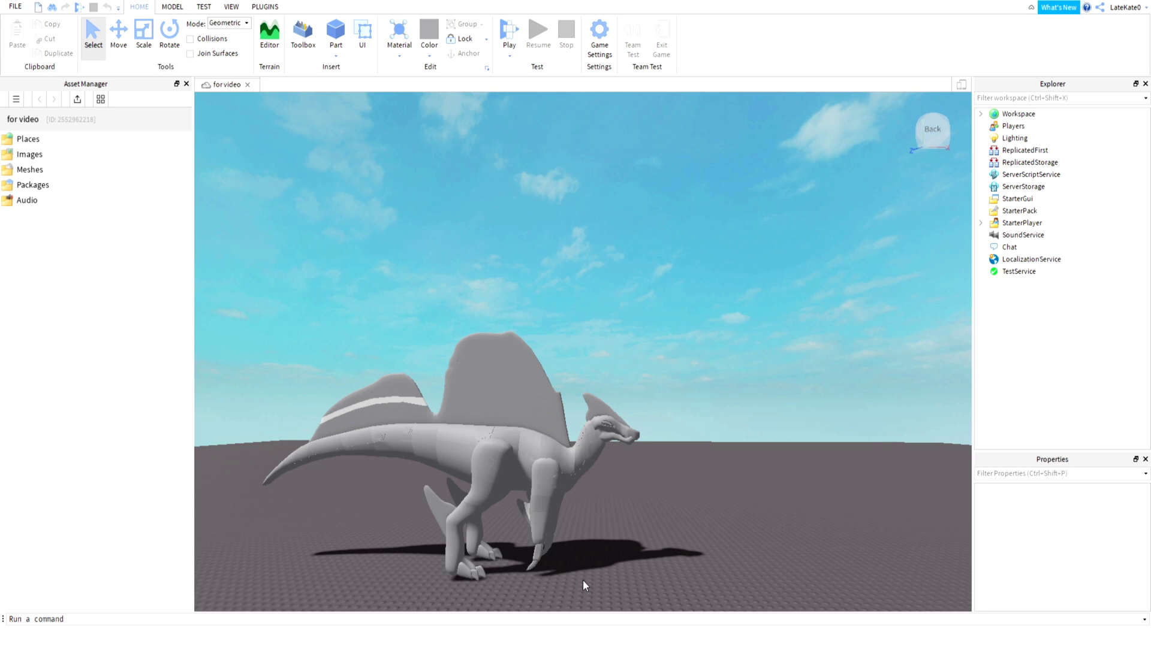
# Examine the dinosaur model on the baseplate from several angles and distances.
pyautogui.press('s')
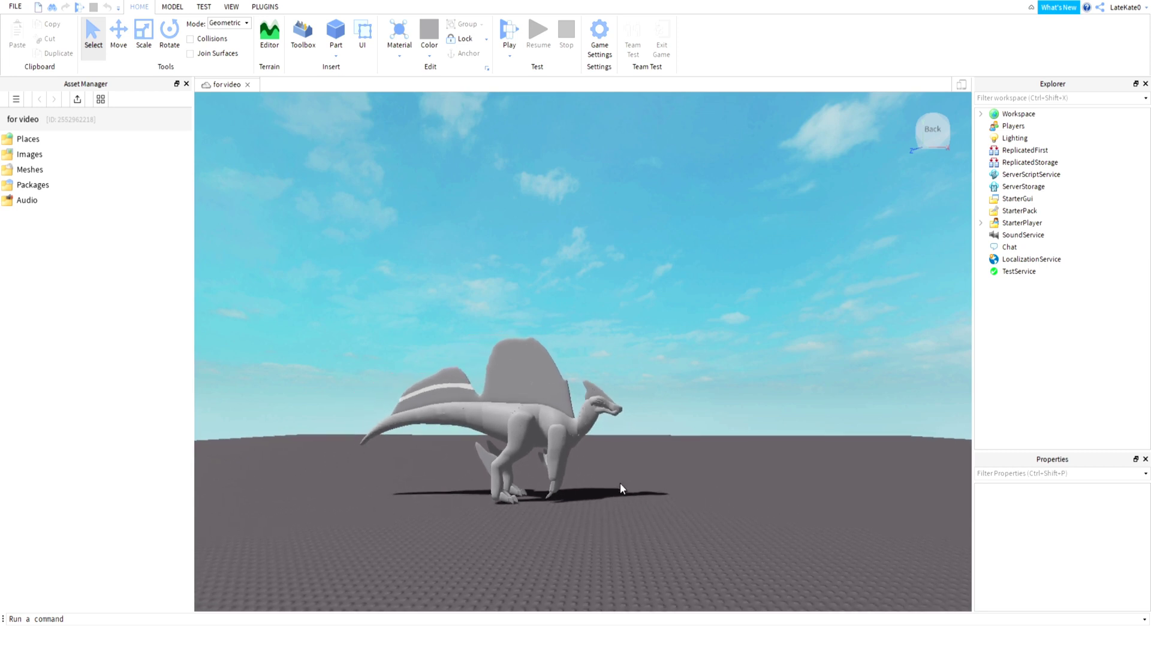
pyautogui.press('a')
pyautogui.press('w')
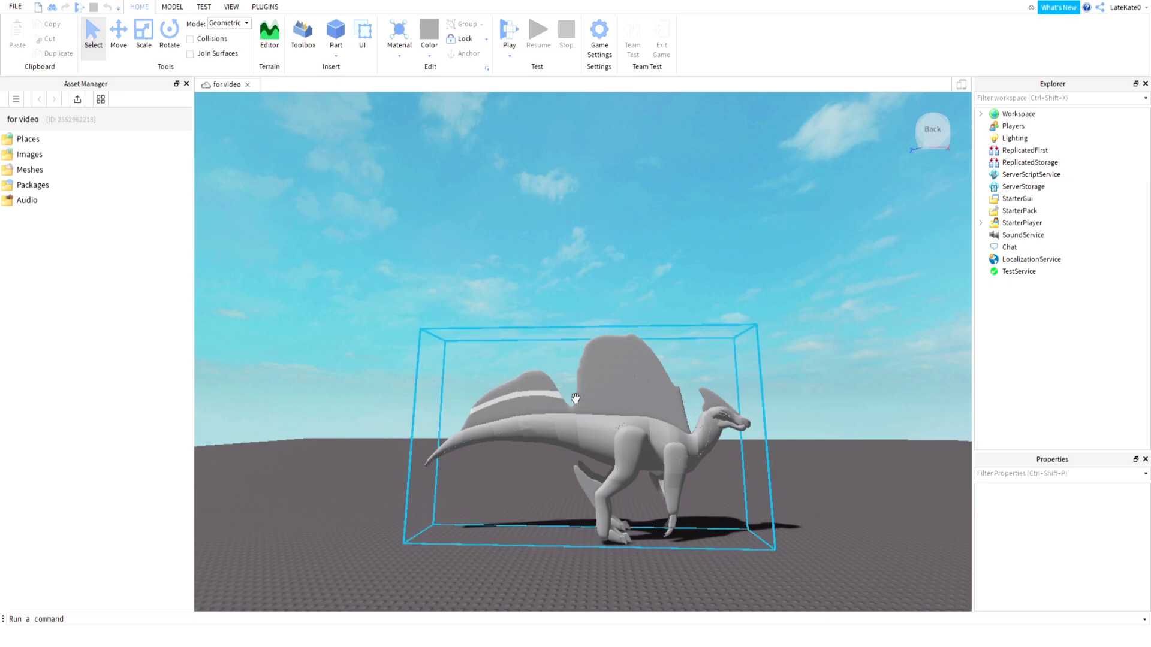
pyautogui.moveTo(613, 424); pyautogui.dragTo(614, 423, button='right')
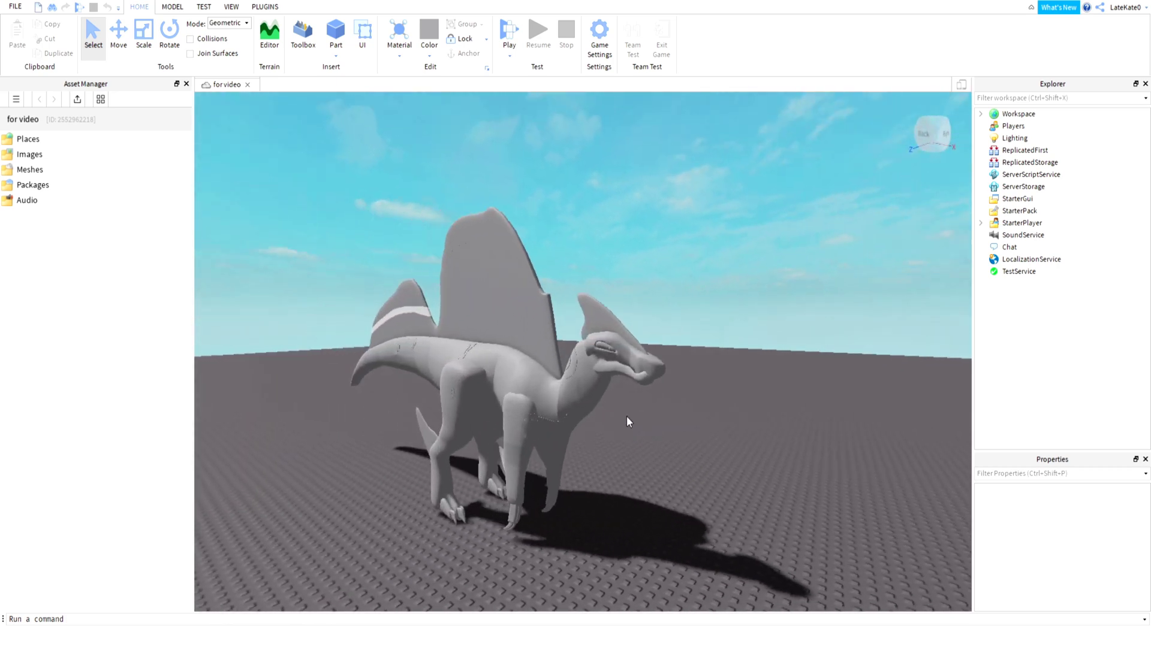
pyautogui.scroll(-5, 550, 434)
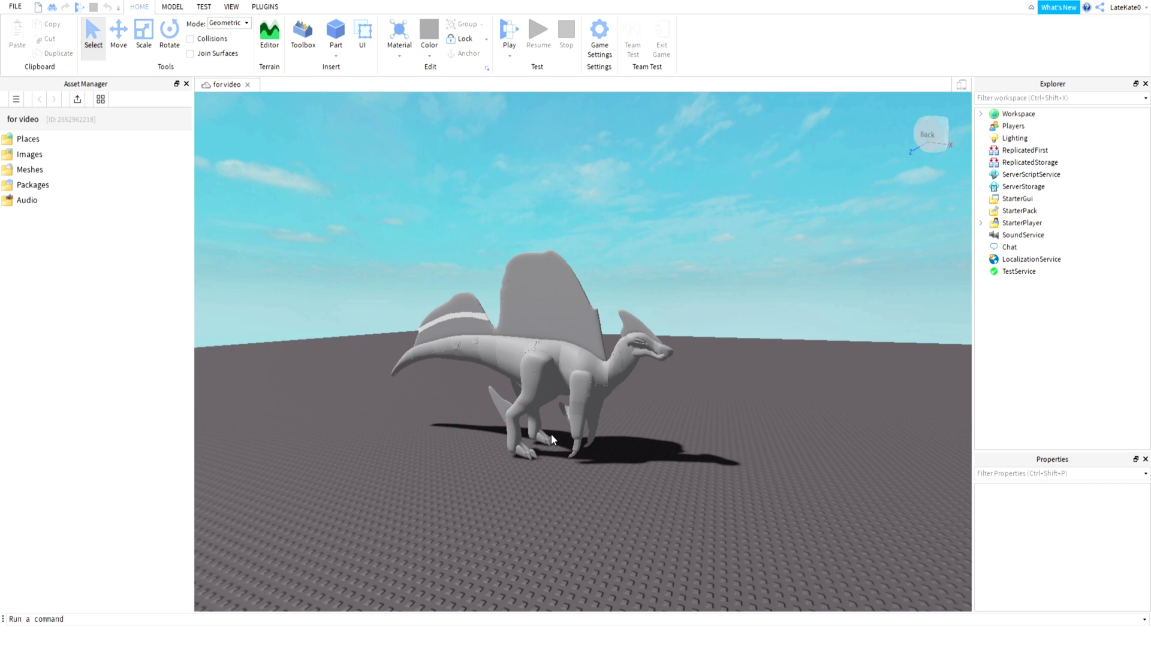
pyautogui.press('a')
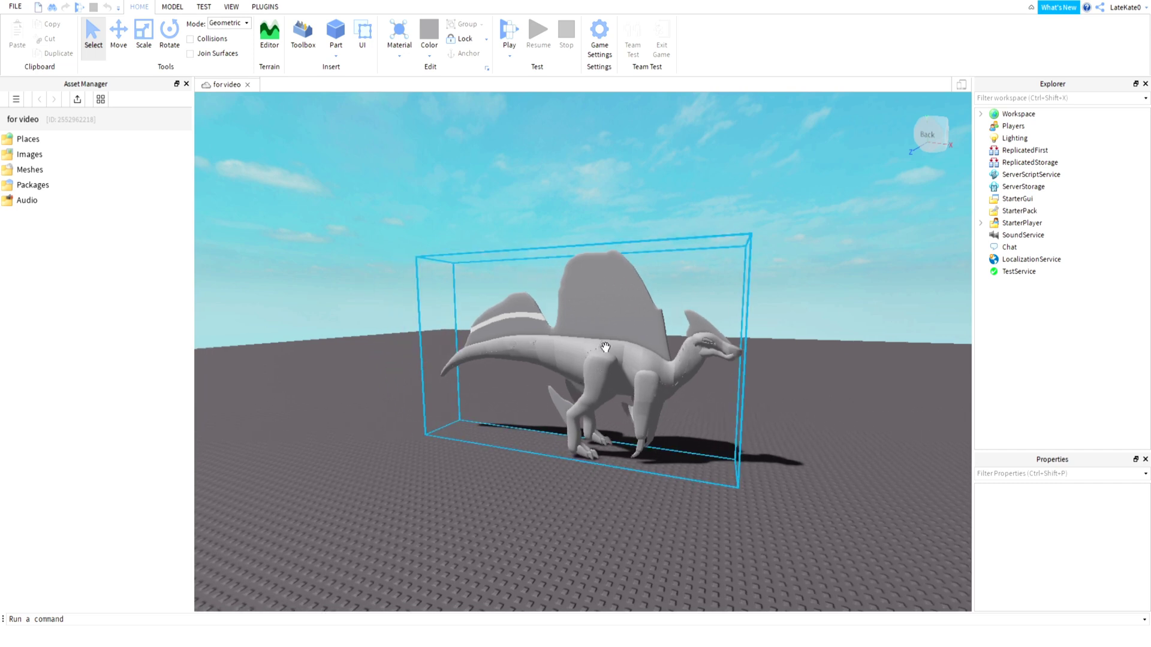
pyautogui.moveTo(592, 409); pyautogui.dragTo(603, 410, button='right')
pyautogui.scroll(5, 593, 409)
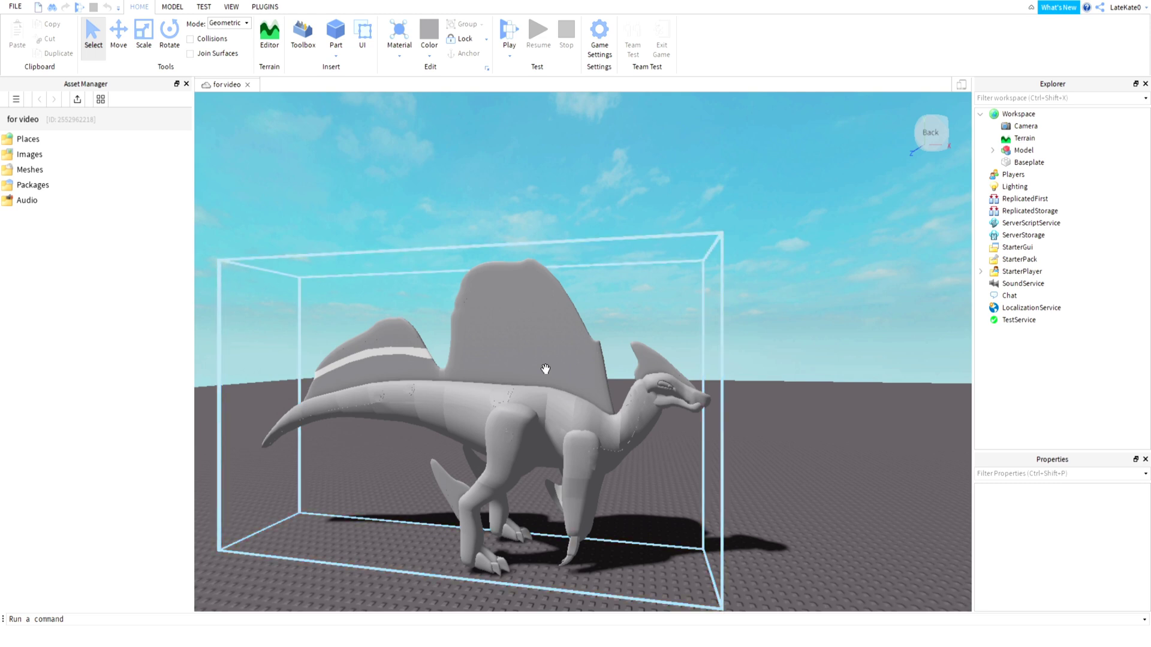
pyautogui.scroll(-4, 532, 358)
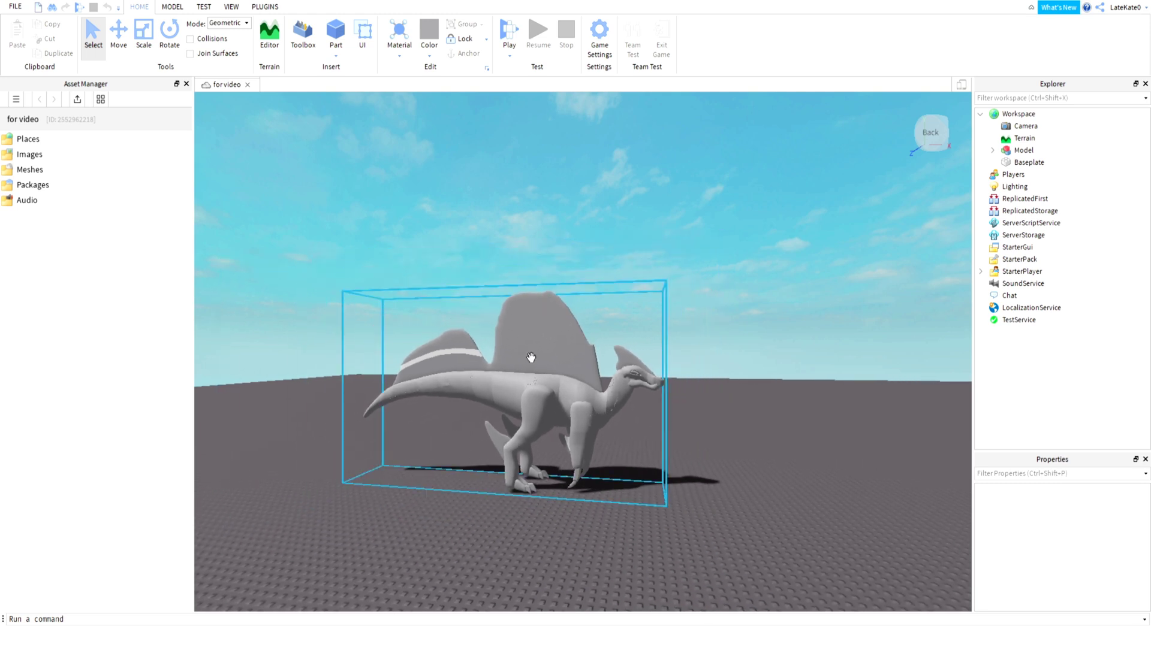
# Select the dinosaur model and expand it in the workspace hierarchy to review its list of named parts.
pyautogui.click(546, 411)
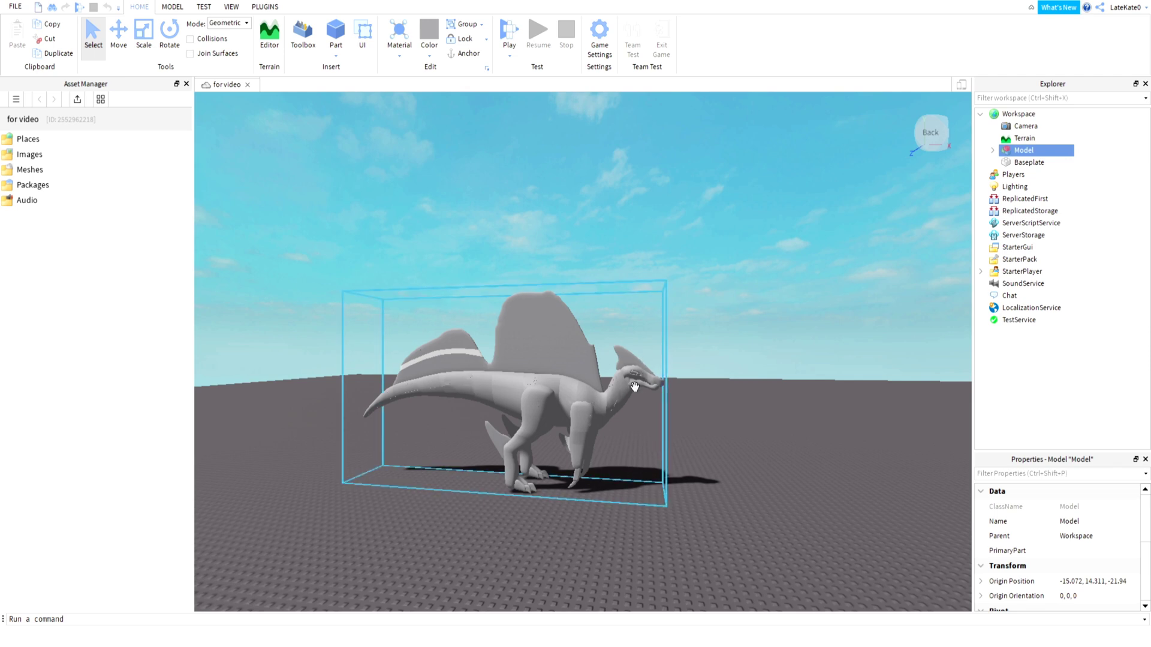
pyautogui.click(993, 150)
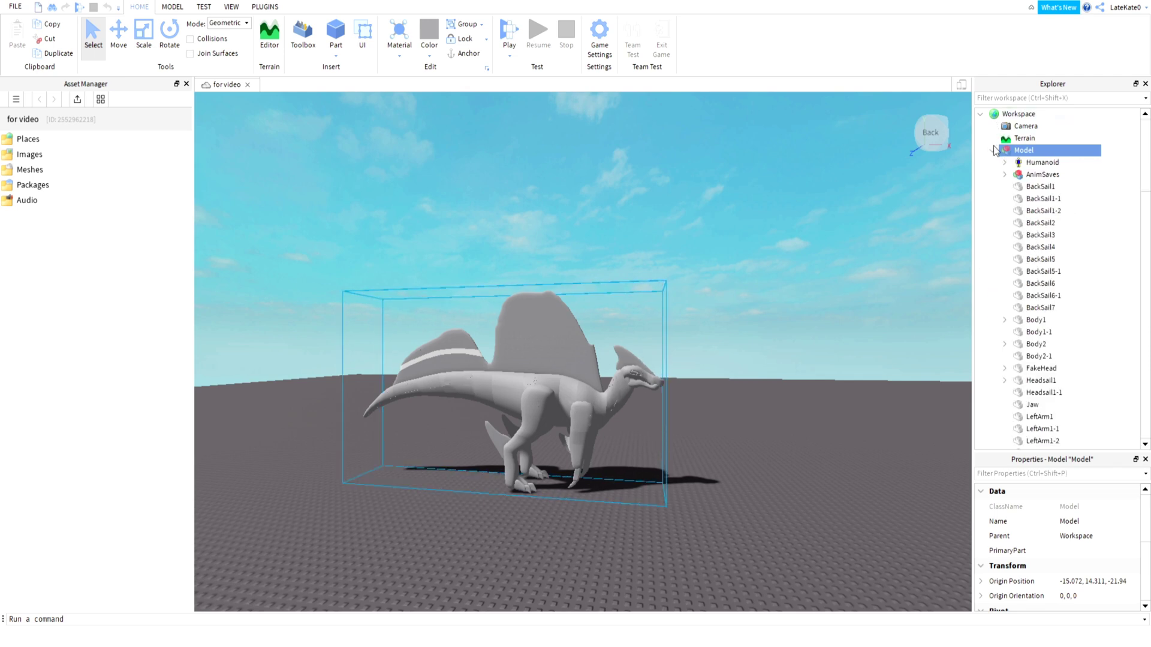
pyautogui.scroll(-3, 1035, 424)
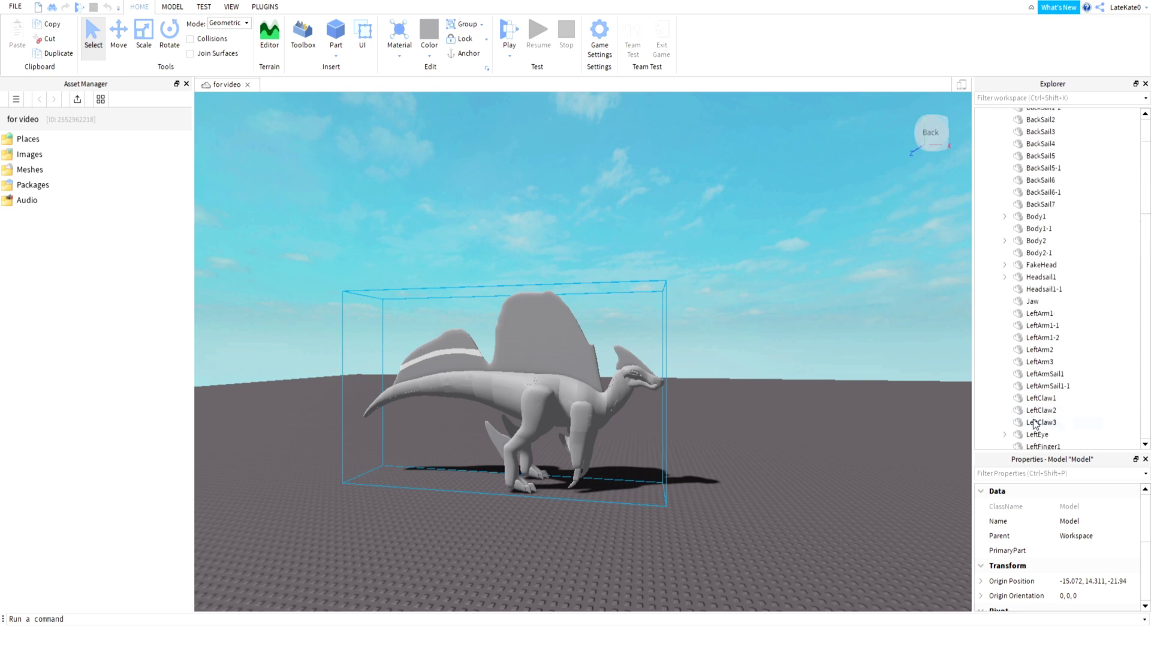
pyautogui.scroll(3, 1035, 424)
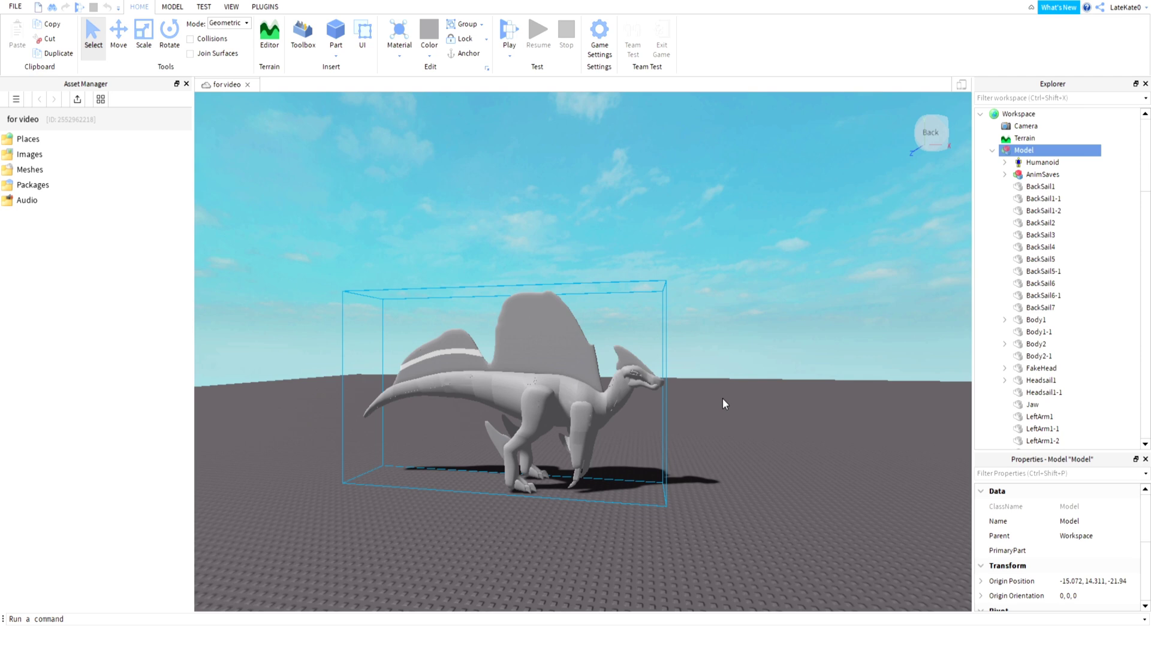
pyautogui.scroll(-2, 1017, 265)
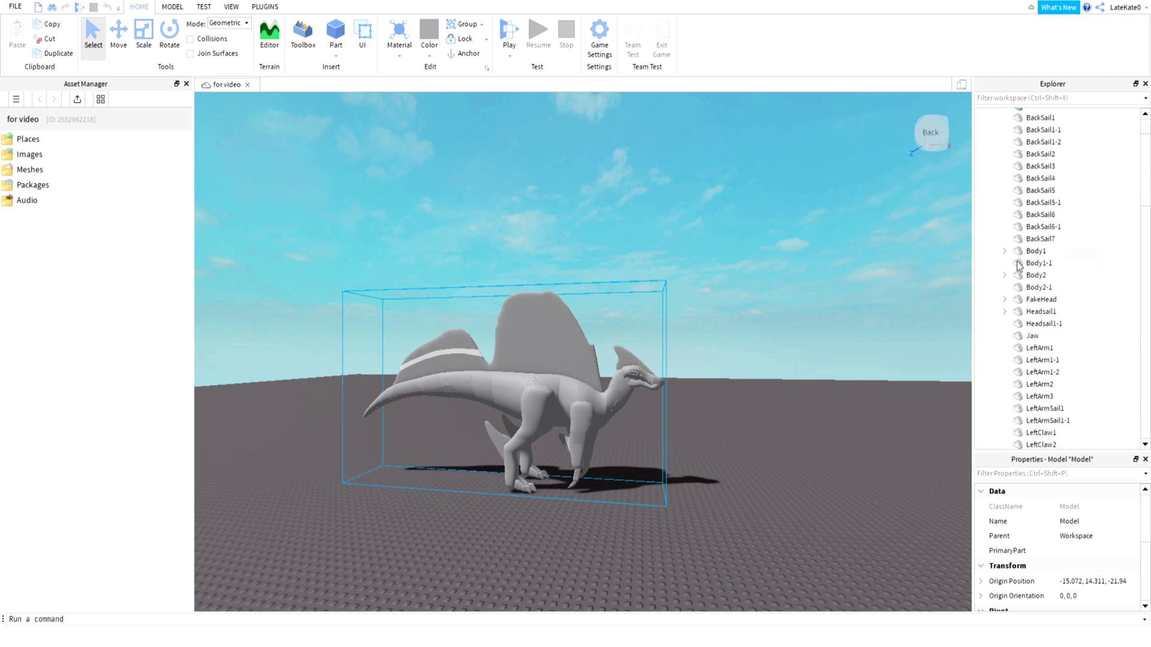
pyautogui.scroll(-2, 1018, 265)
pyautogui.scroll(4, 1025, 405)
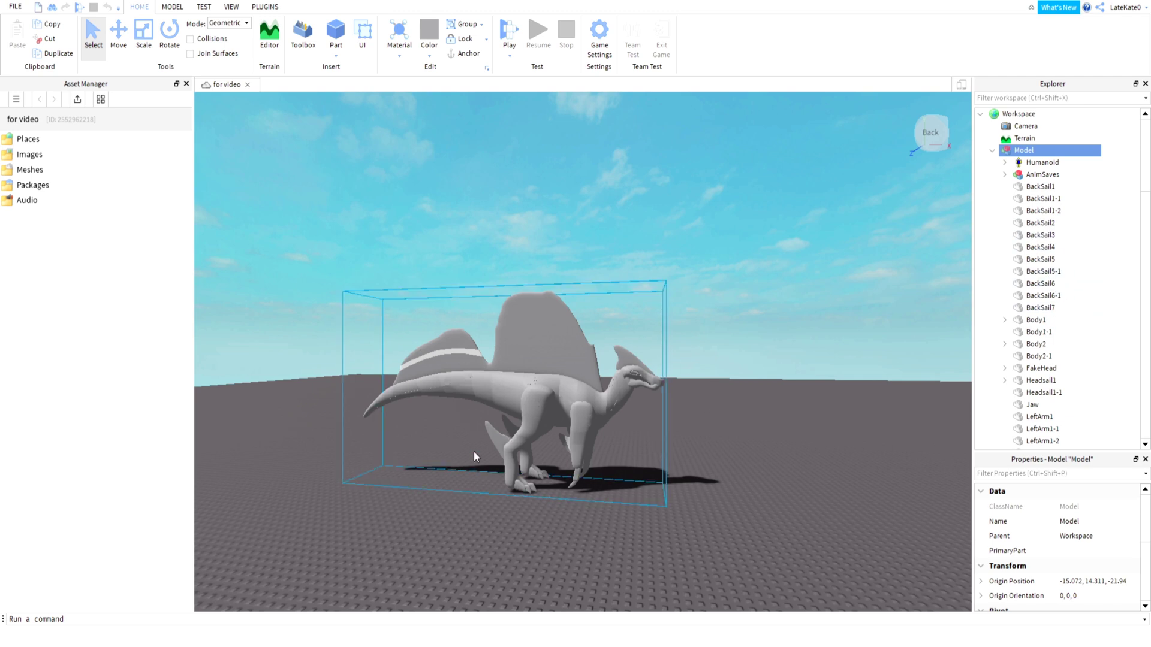
pyautogui.scroll(-1, 1145, 300)
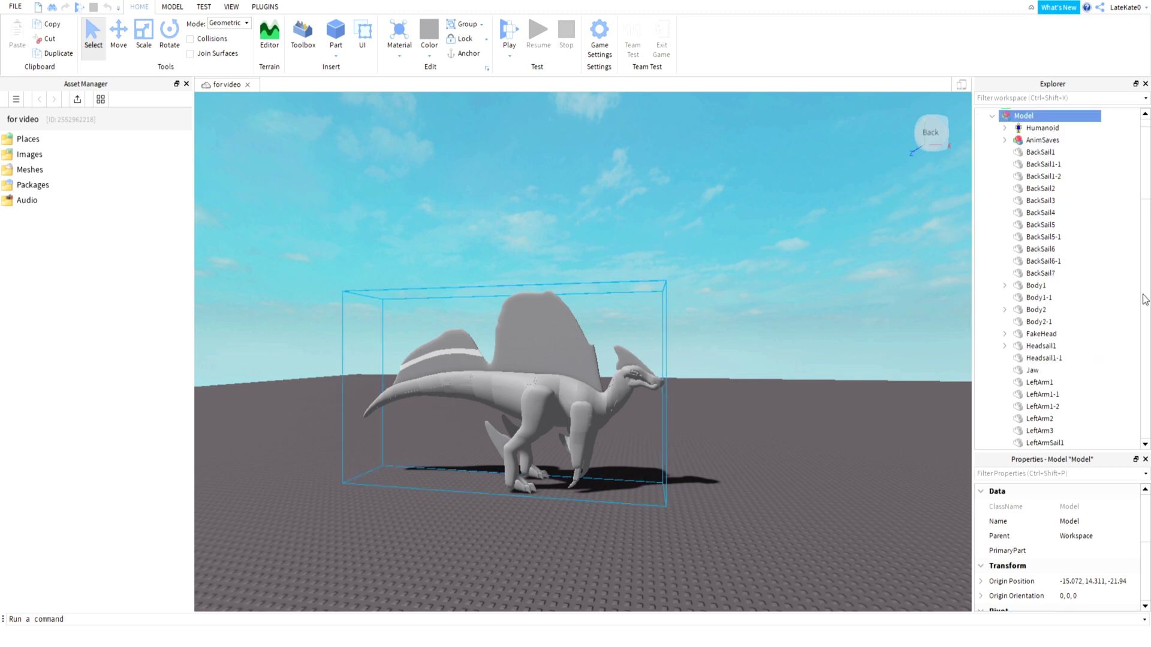
pyautogui.moveTo(1148, 180); pyautogui.dragTo(1149, 155)
# Select the BackSail1 part to locate it on the dinosaur, open its name for editing, and clear the selection.
pyautogui.scroll(3, 654, 440)
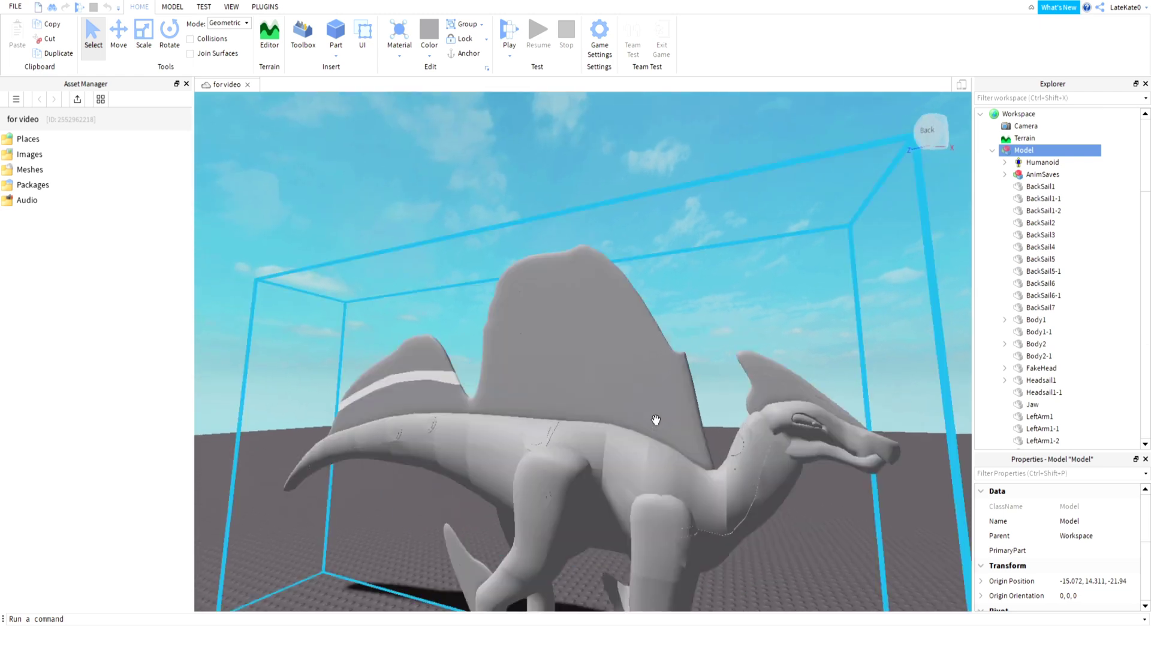
pyautogui.moveTo(656, 420); pyautogui.dragTo(655, 420, button='right')
pyautogui.scroll(3, 875, 325)
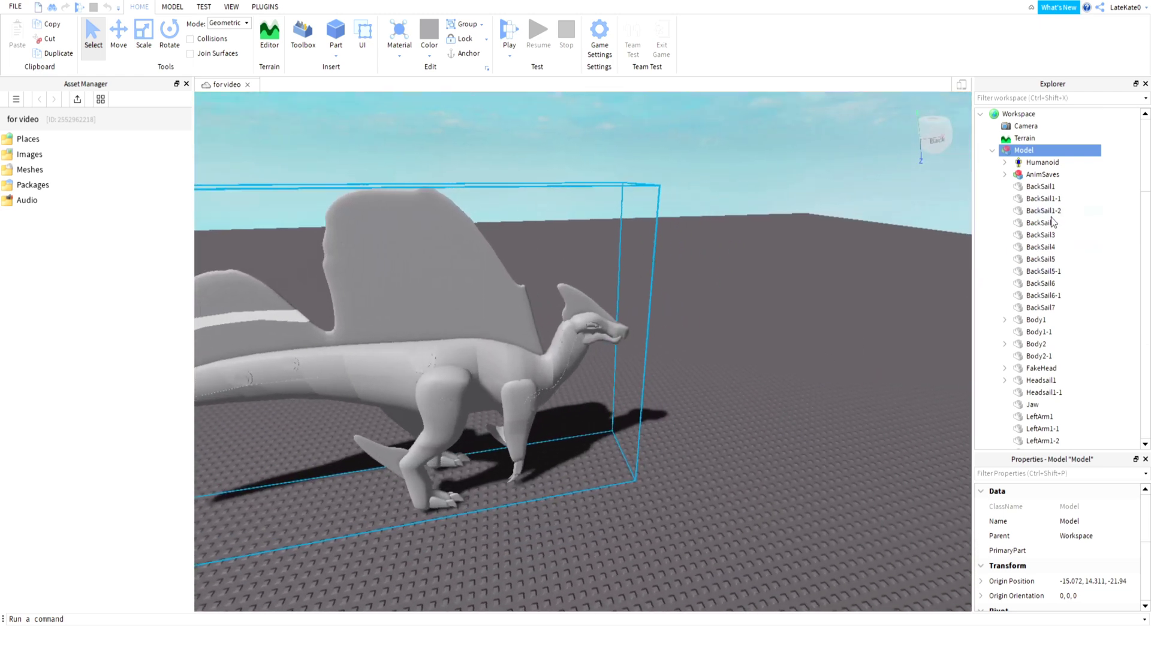
pyautogui.click(1038, 187)
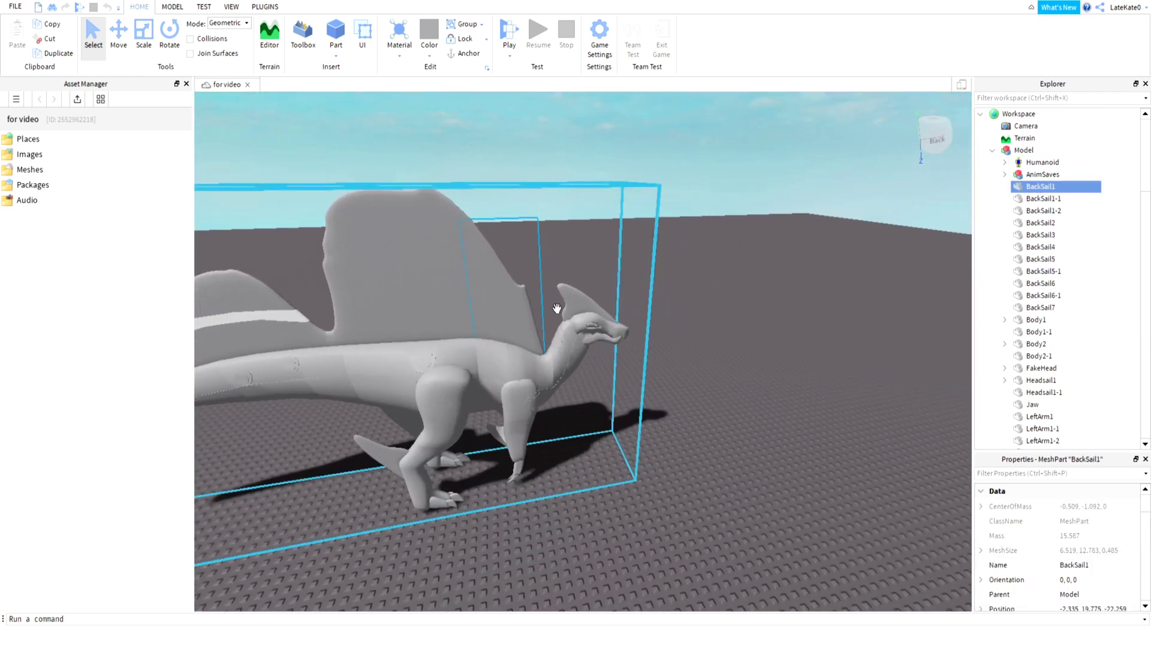
pyautogui.click(1033, 187)
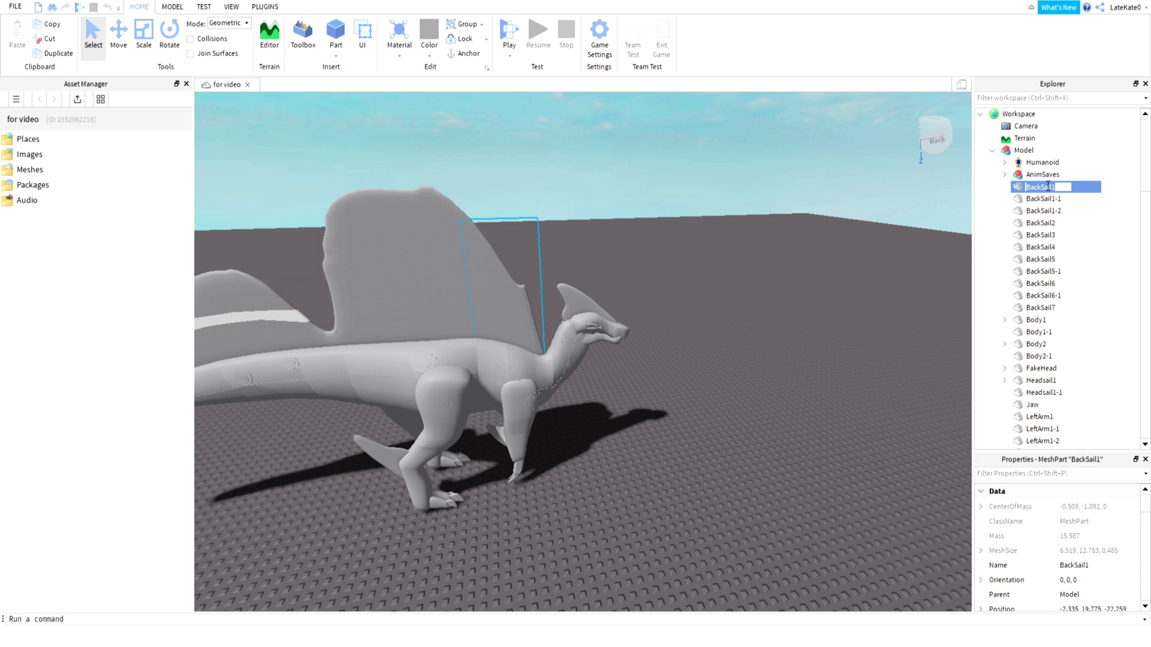
pyautogui.click(814, 468)
# Select the Body1 part in the model hierarchy and inspect its location on the dinosaur.
pyautogui.moveTo(814, 468); pyautogui.dragTo(616, 410, button='right')
pyautogui.scroll(4, 717, 473)
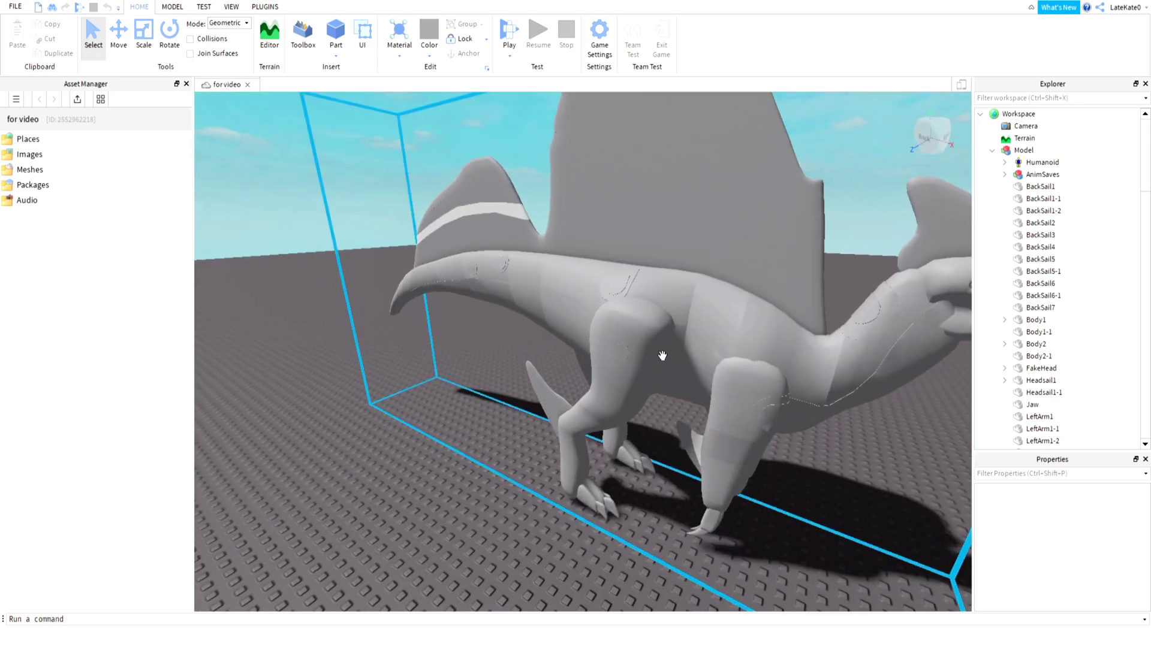
pyautogui.click(730, 281)
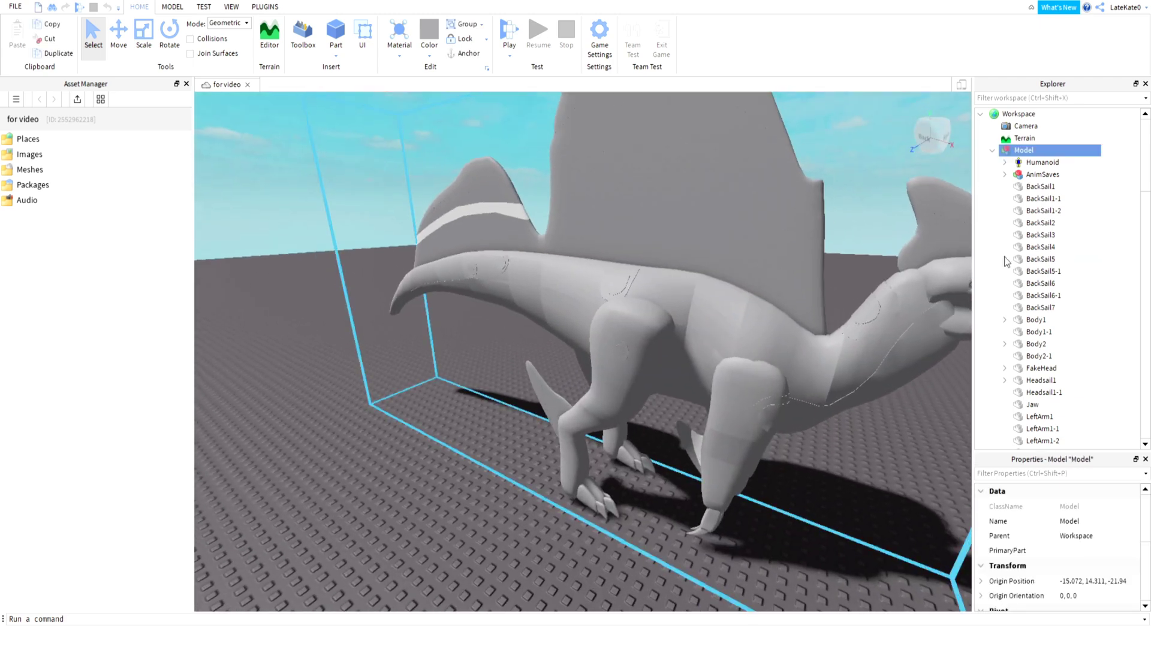
pyautogui.click(1019, 323)
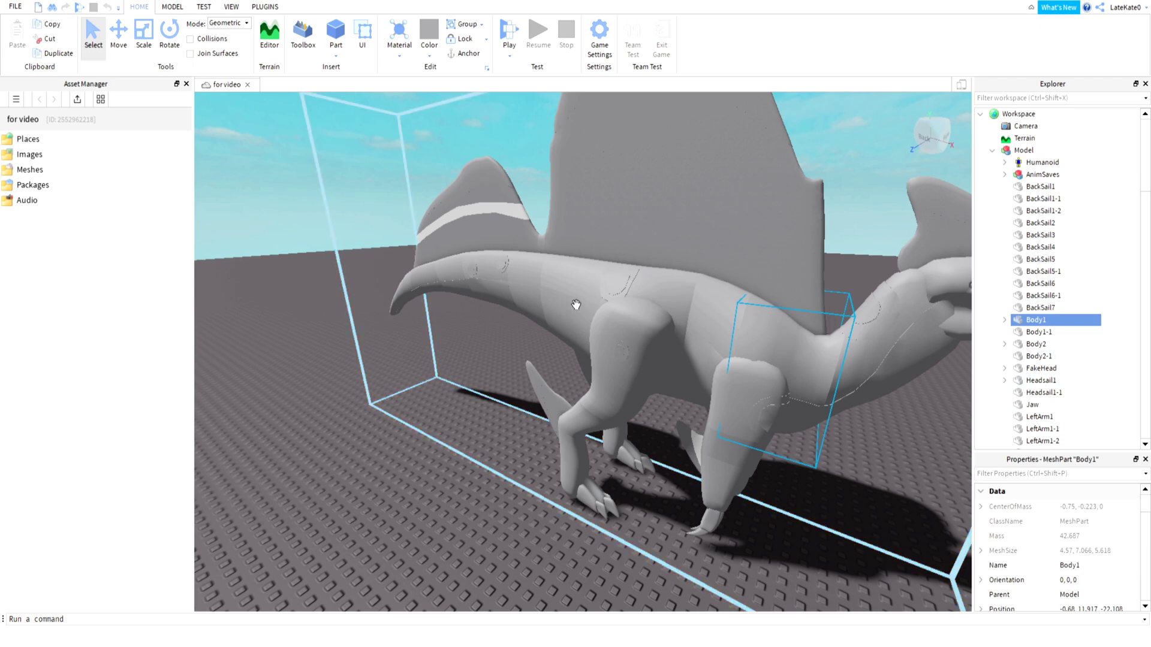
pyautogui.moveTo(604, 323); pyautogui.dragTo(608, 330, button='right')
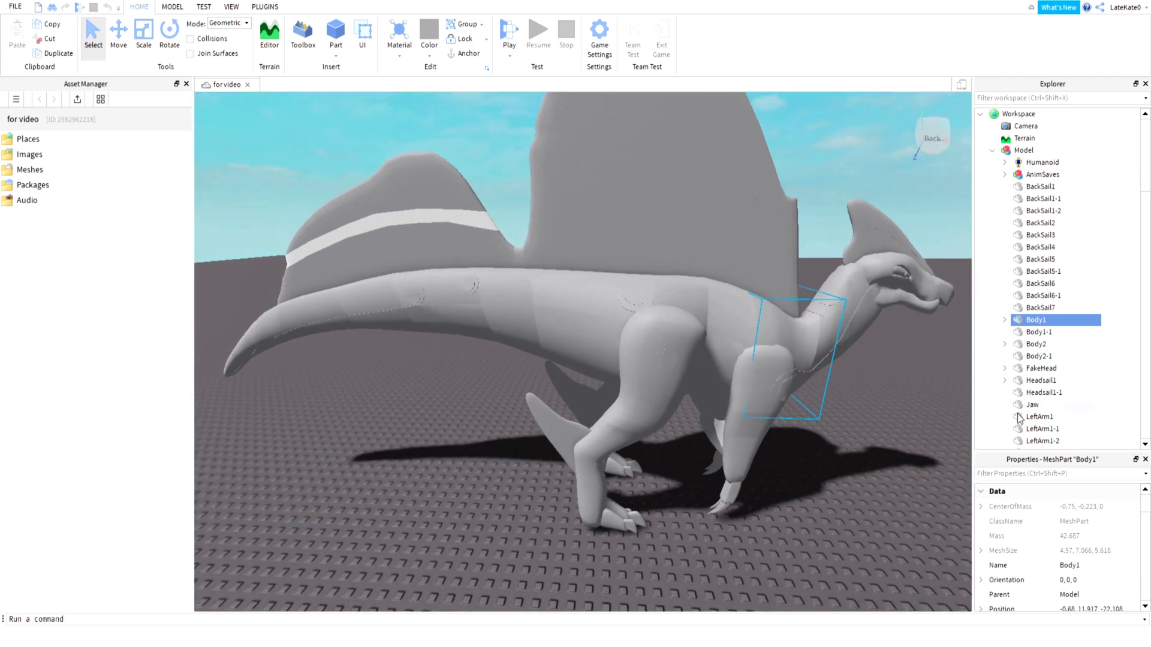
# Find and select the Torso part in the model hierarchy and examine where it sits on the dinosaur.
pyautogui.scroll(-15, 1046, 416)
pyautogui.scroll(-12, 1048, 416)
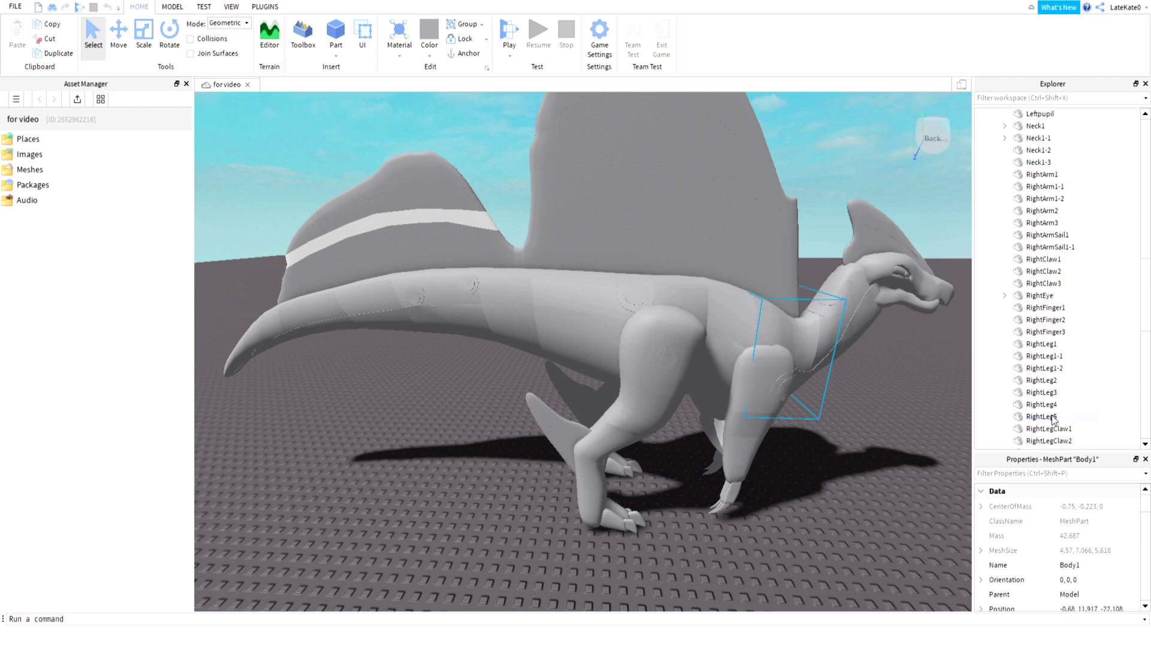
pyautogui.scroll(-3, 1041, 427)
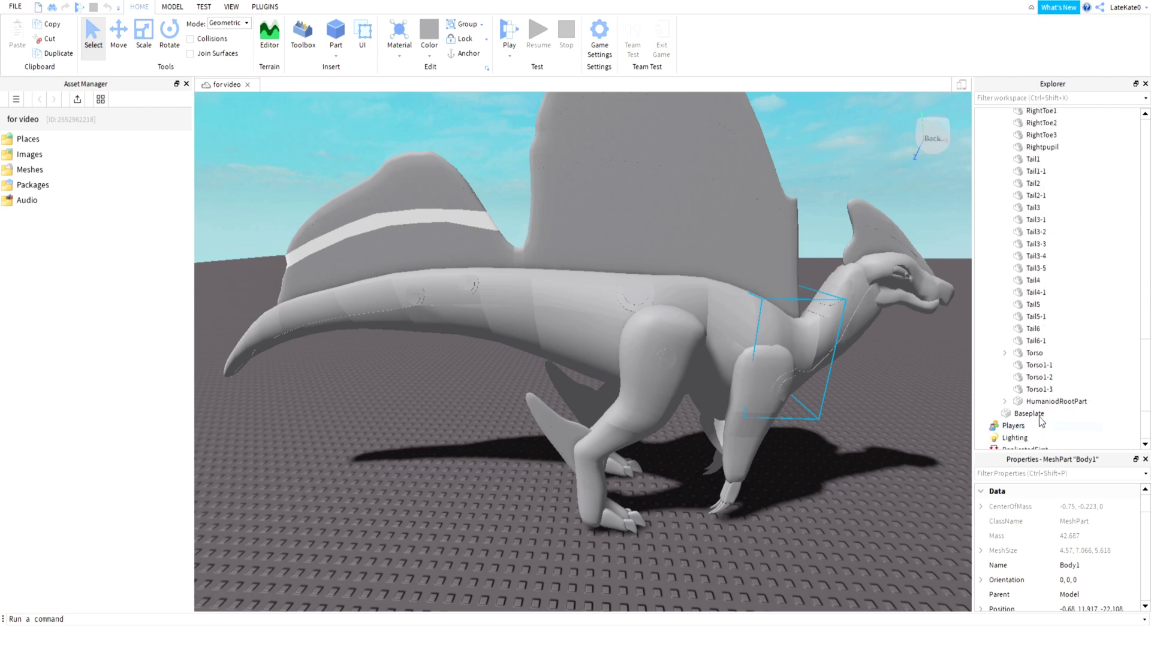
pyautogui.click(1034, 353)
pyautogui.scroll(5, 682, 362)
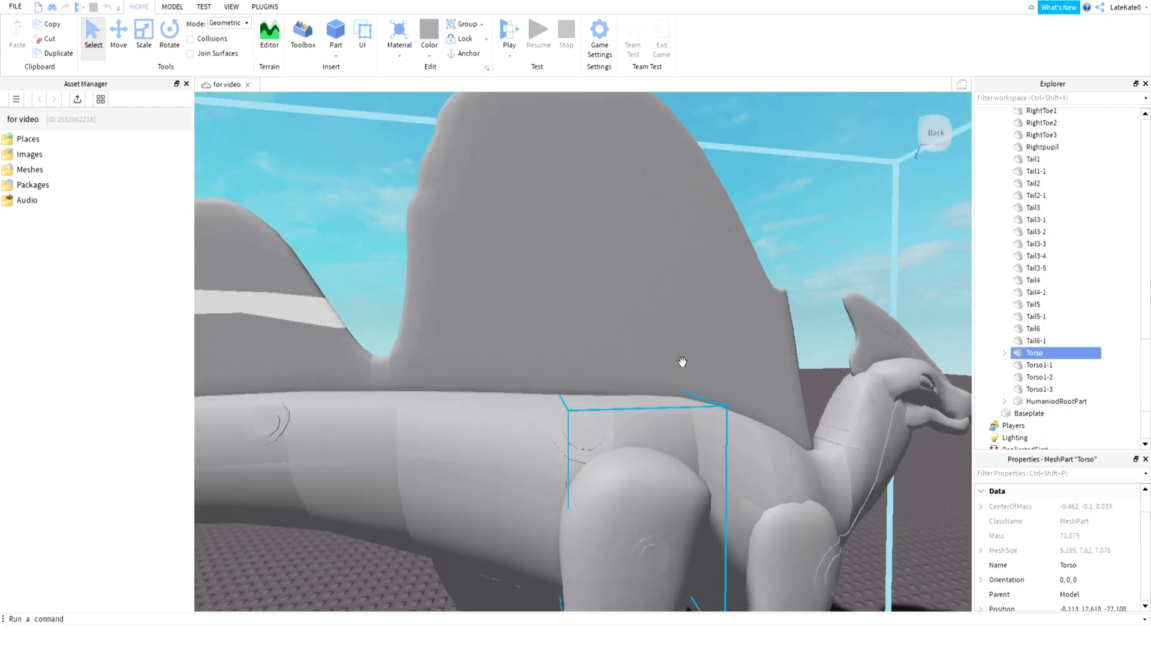
pyautogui.scroll(-4, 682, 362)
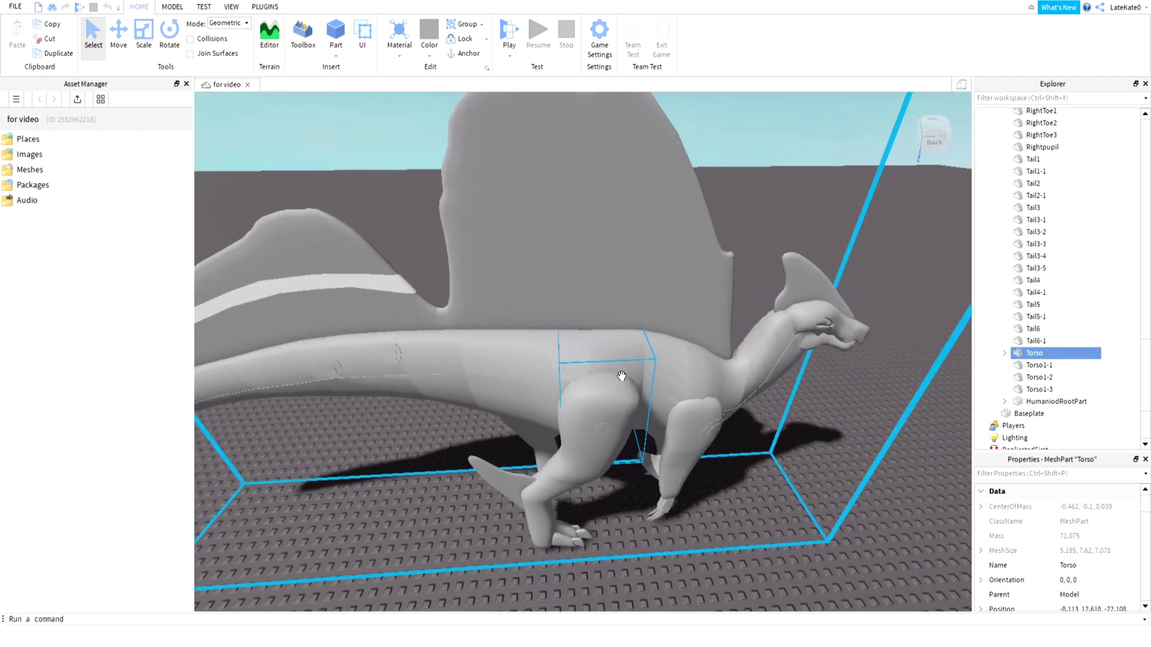
pyautogui.scroll(-3, 621, 376)
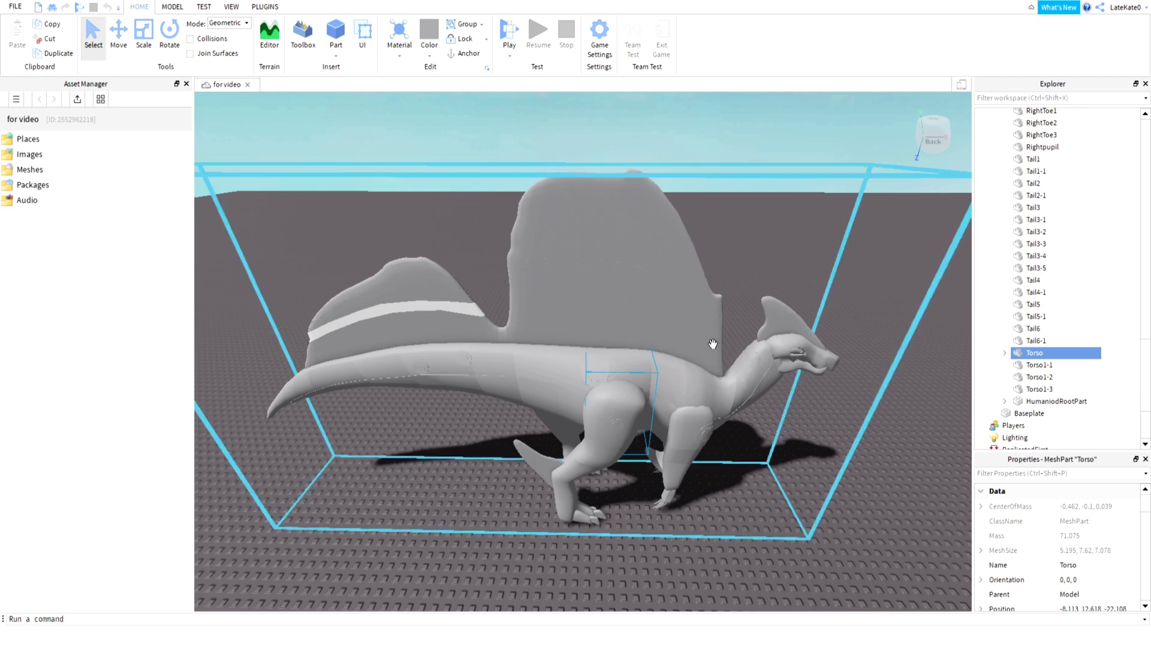
pyautogui.scroll(5, 642, 427)
pyautogui.scroll(-6, 642, 427)
pyautogui.scroll(3, 645, 419)
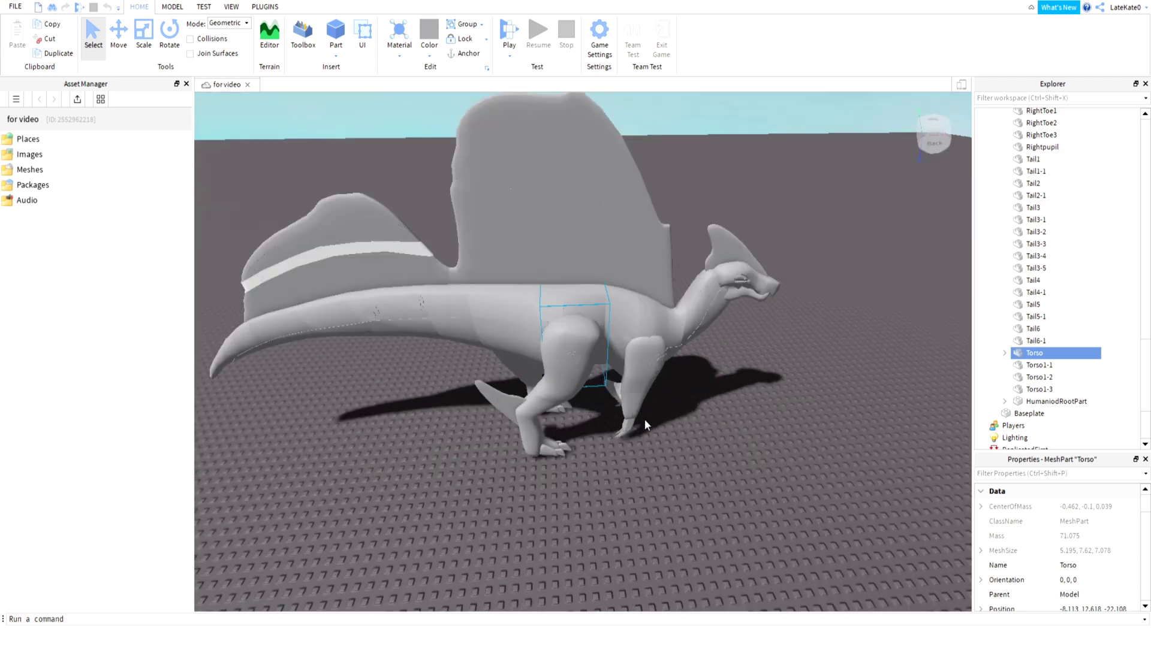
pyautogui.scroll(3, 643, 419)
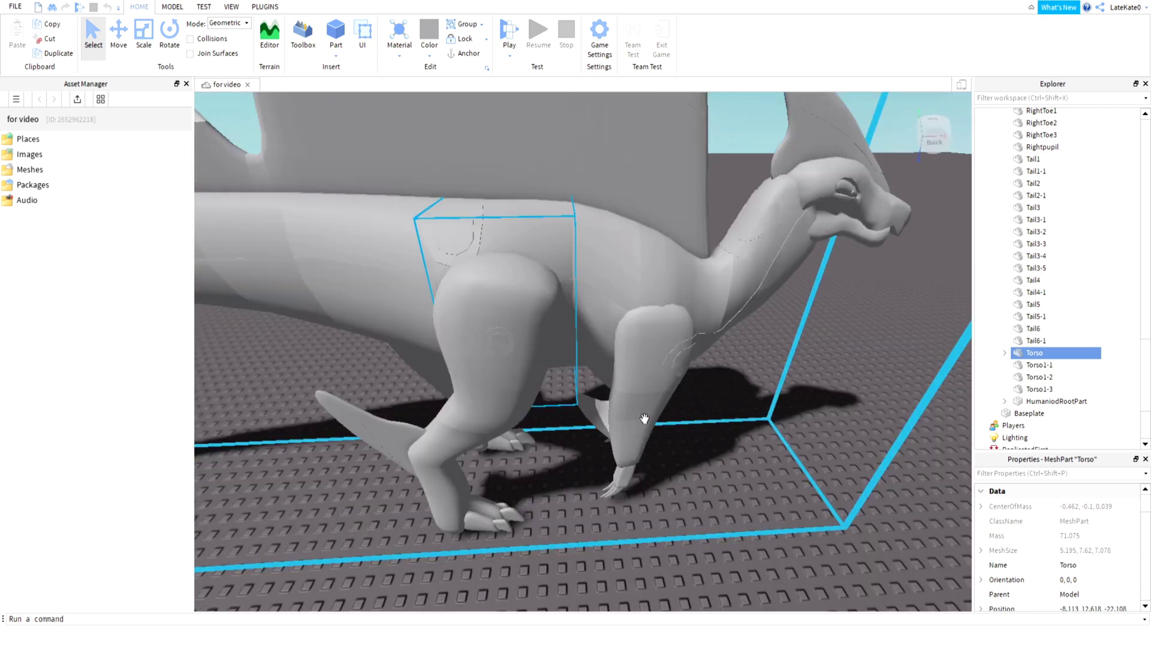
pyautogui.scroll(-6, 730, 360)
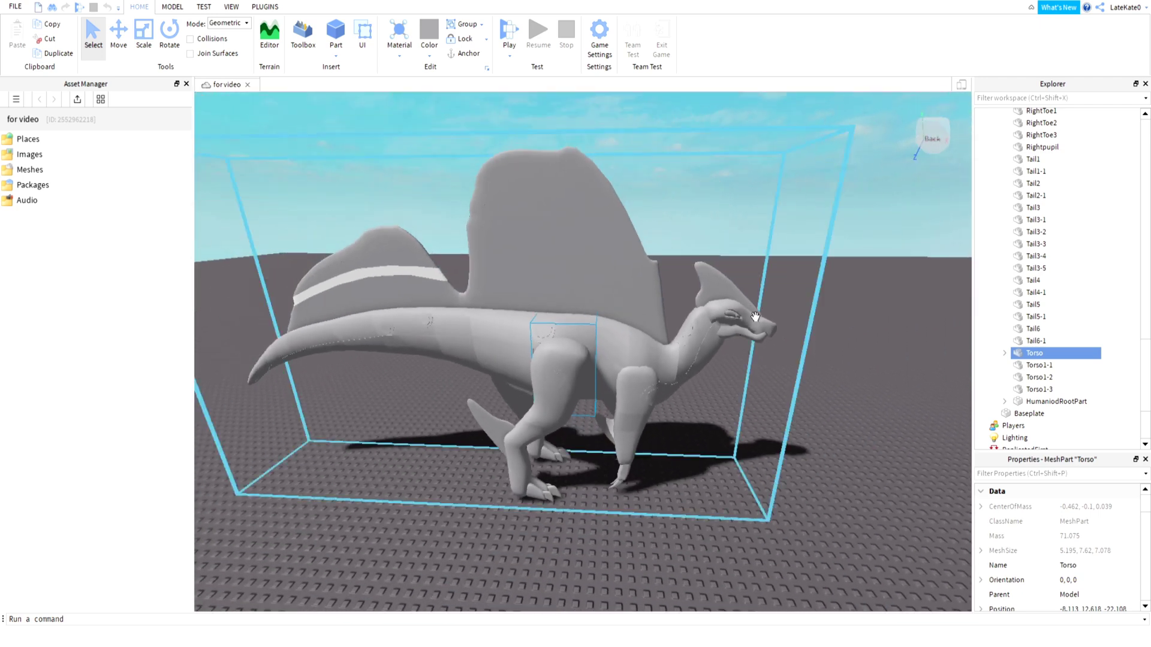
# Clear the Torso selection and select the Body2 part in the model hierarchy.
pyautogui.scroll(10, 1022, 396)
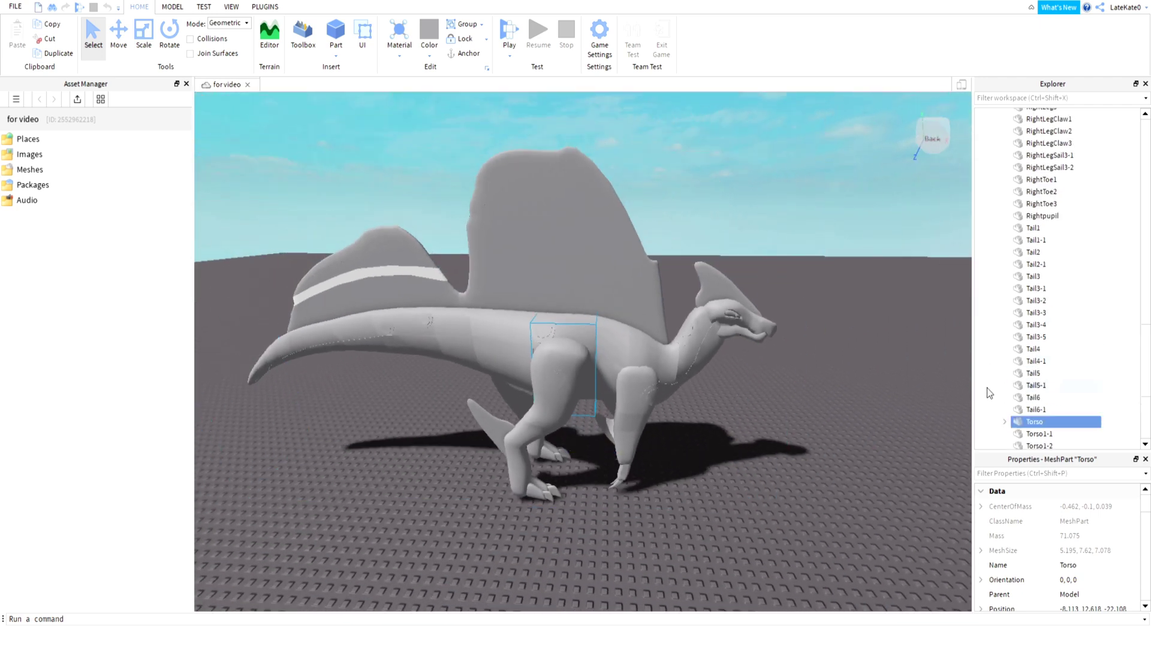
pyautogui.scroll(10, 1024, 390)
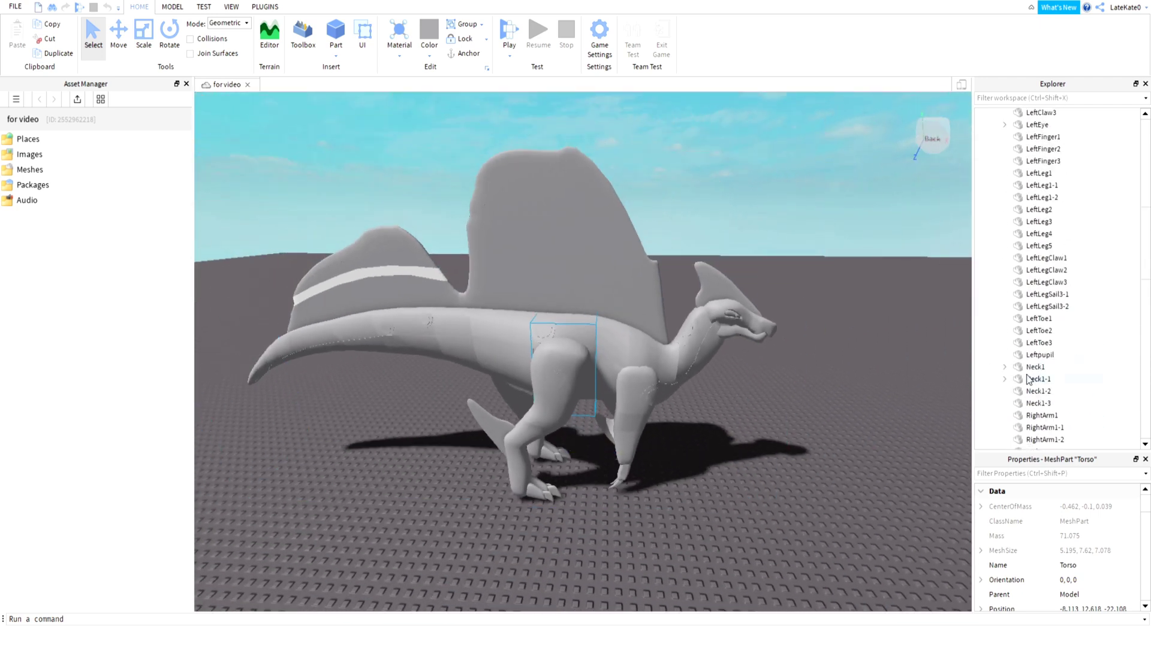
pyautogui.scroll(5, 1028, 379)
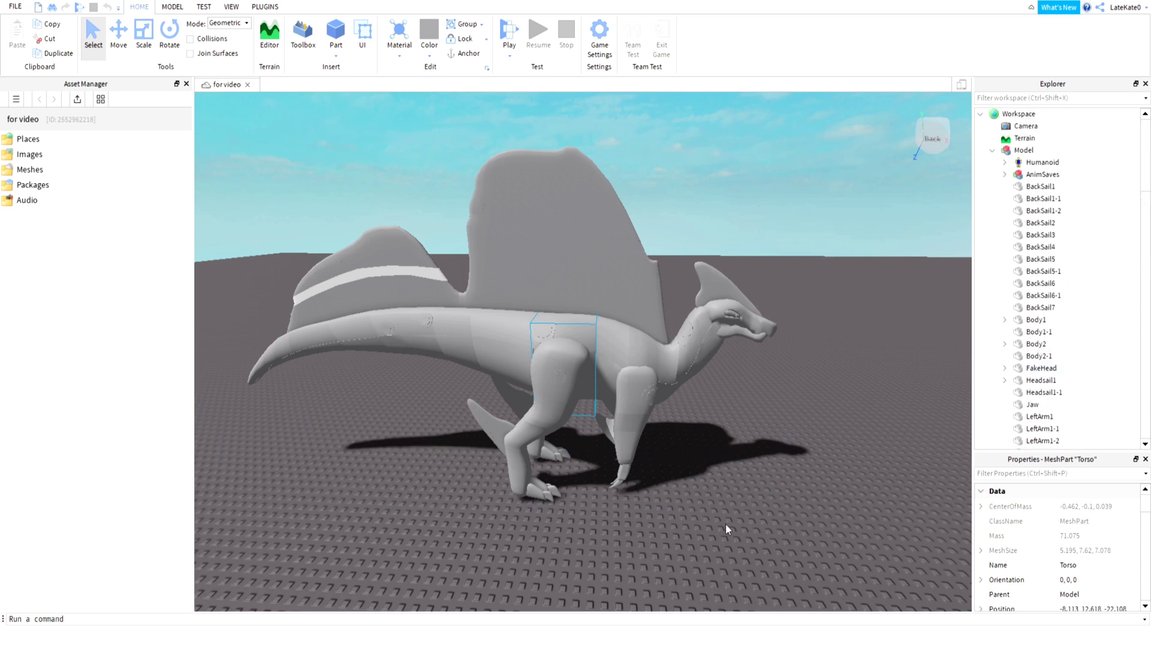
pyautogui.click(764, 568)
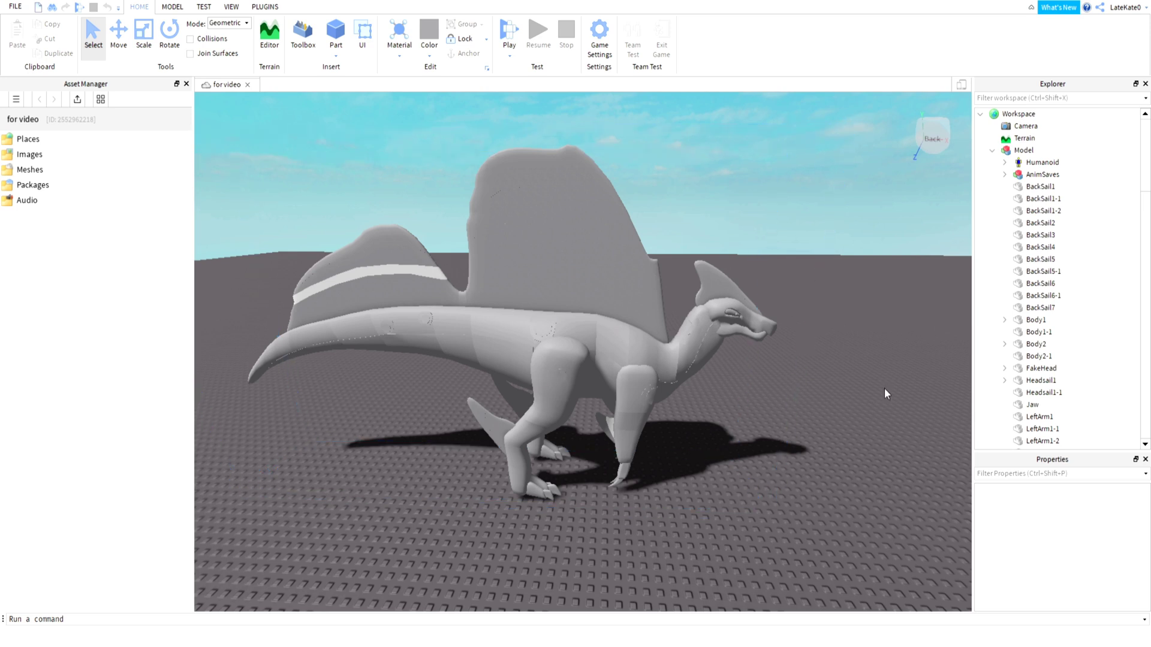
pyautogui.click(1040, 346)
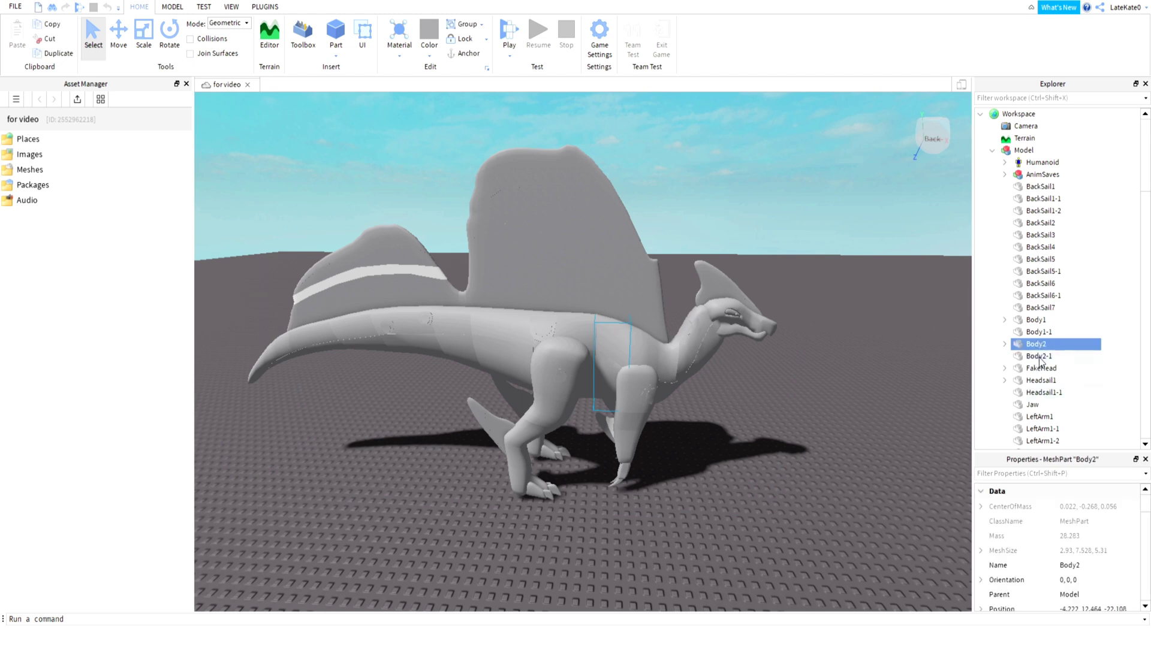
# Select the Body2-1, Torso1-2, Torso1-1 and Torso1-3 parts in the model hierarchy to locate each on the dinosaur.
pyautogui.click(1040, 357)
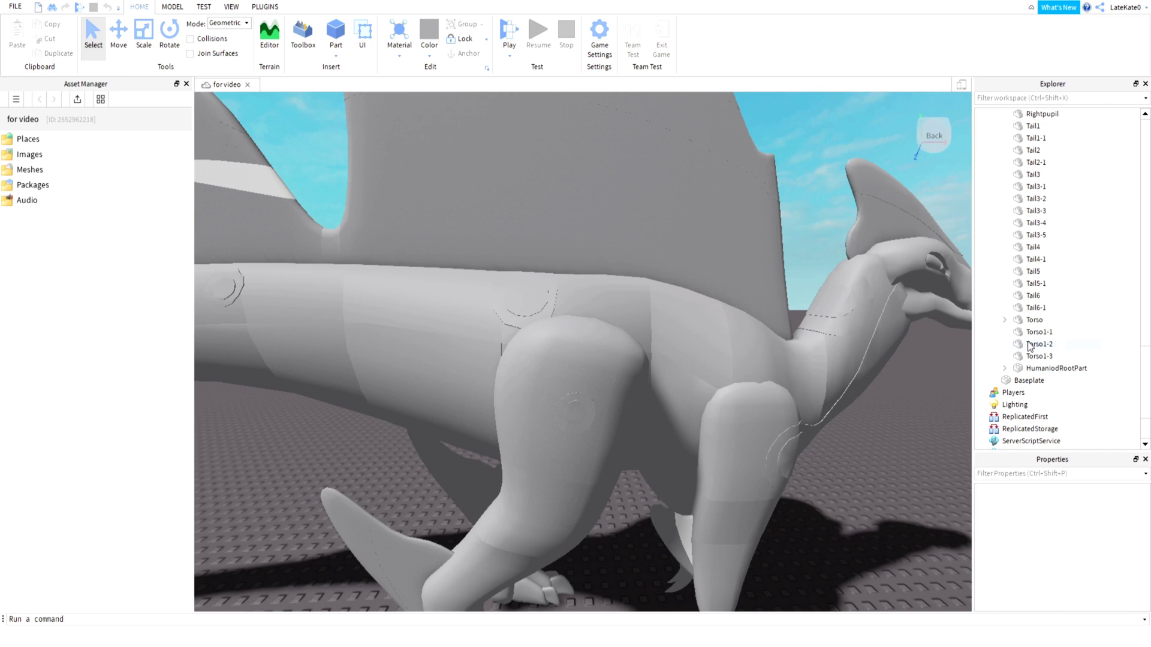
pyautogui.click(1030, 347)
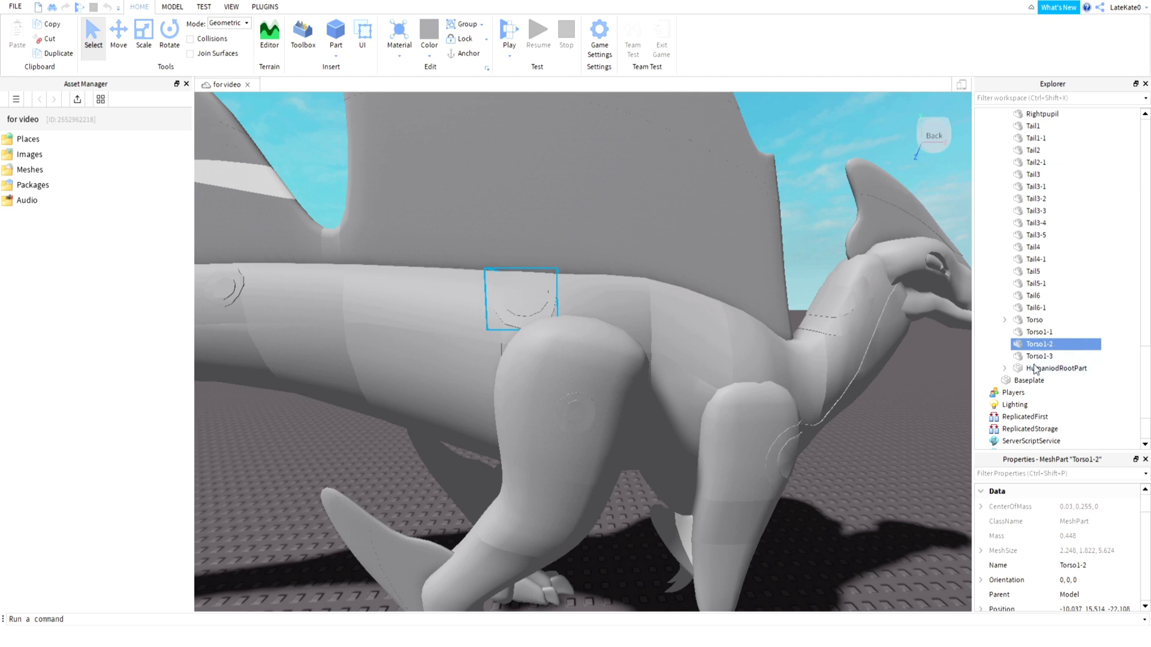
pyautogui.click(1039, 333)
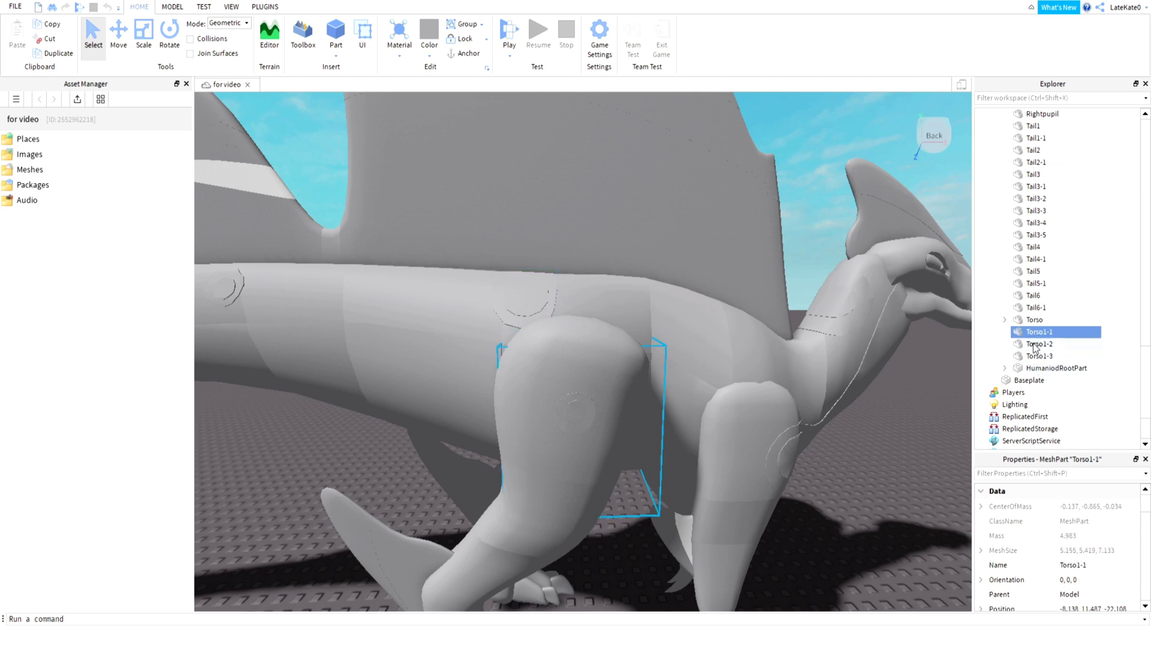
pyautogui.click(1024, 356)
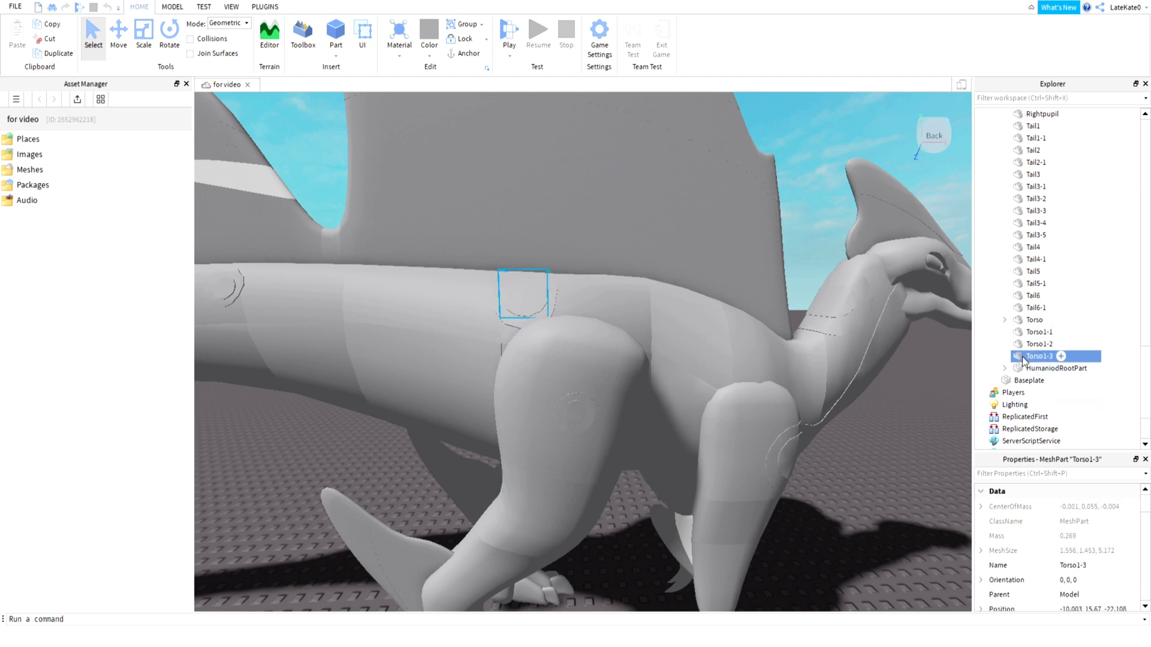
pyautogui.click(1032, 346)
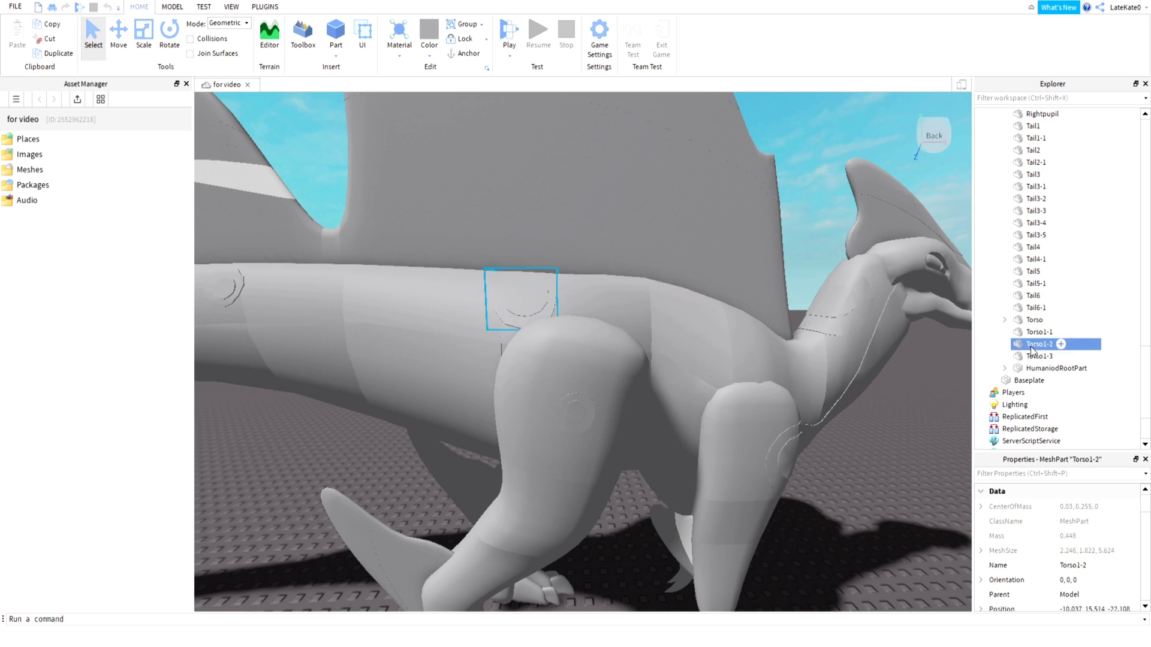
# Compare the Torso1-2 and Torso1-3 parts, open Torso1-3's name for editing, and clear the selection.
pyautogui.click(1031, 348)
pyautogui.click(1057, 345)
pyautogui.doubleClick(1055, 356)
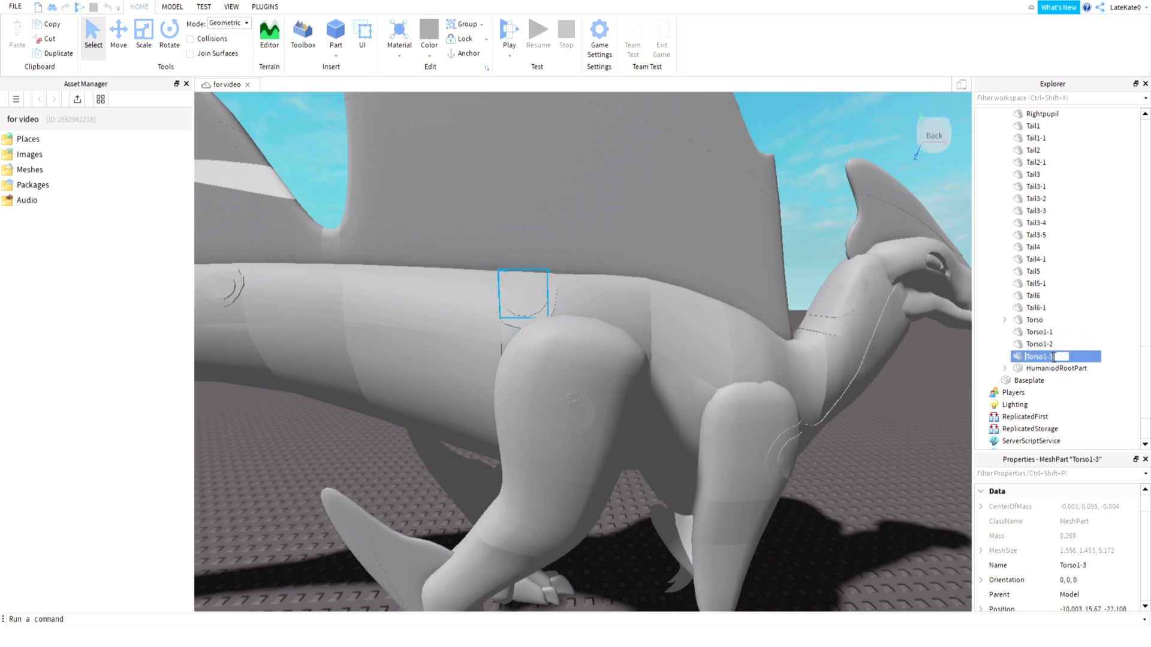
pyautogui.click(1068, 354)
pyautogui.click(891, 487)
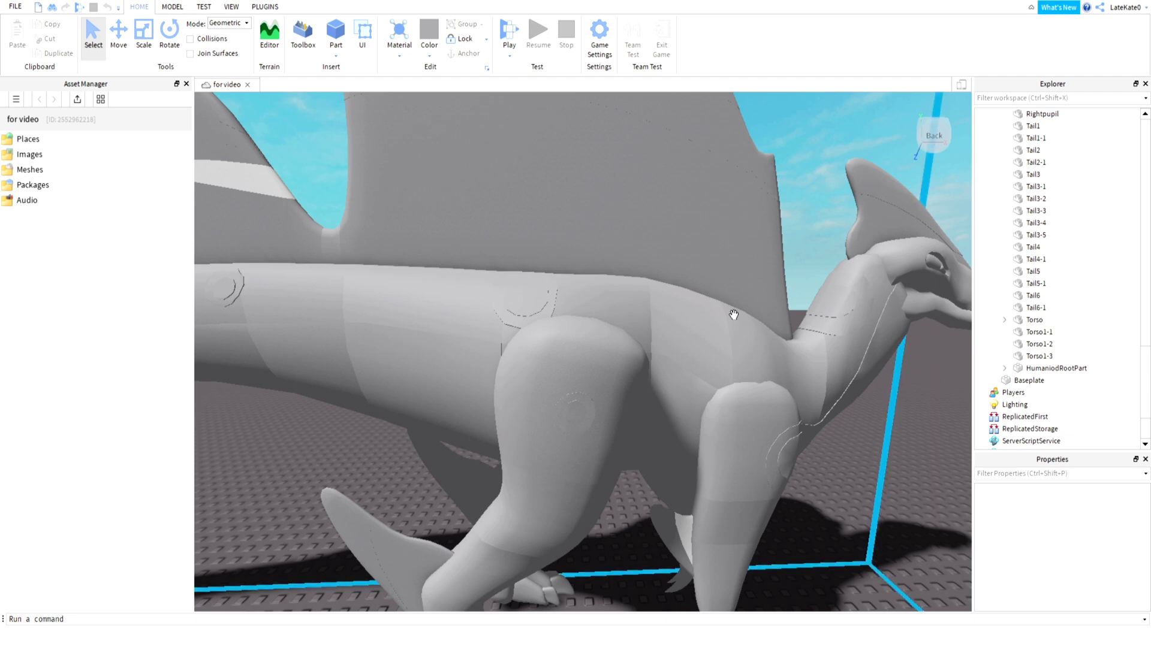
# Select the whole dinosaur model, view its rig joints with RigEdit Lite, and close the rig view.
pyautogui.scroll(-10, 734, 315)
pyautogui.click(276, 8)
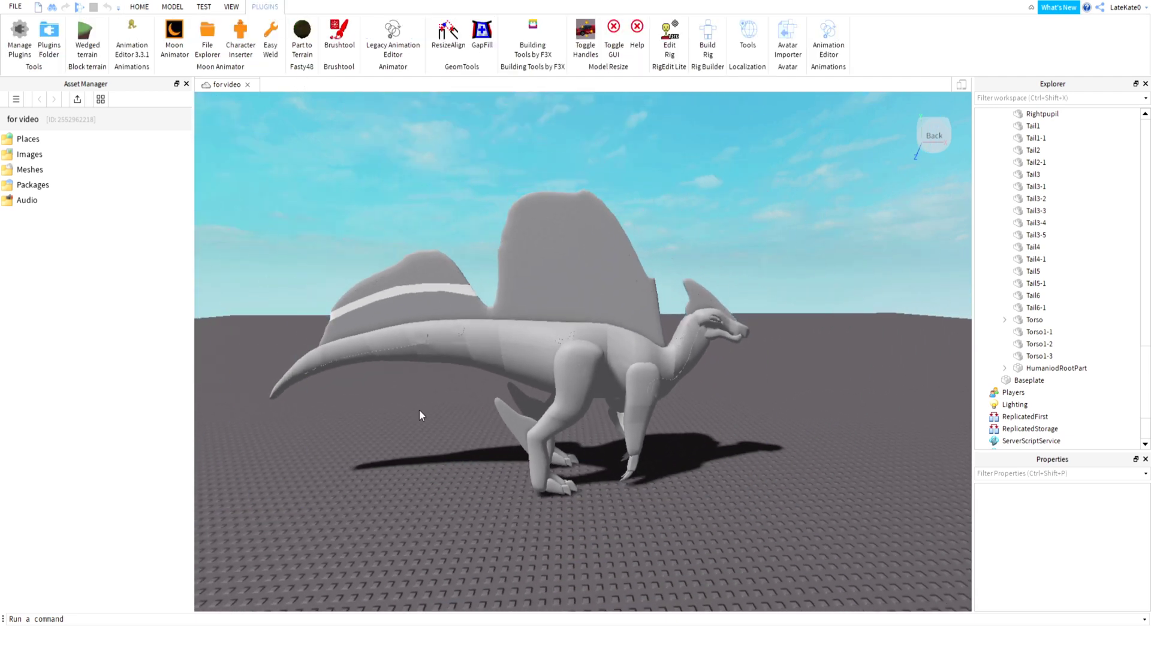
pyautogui.click(540, 375)
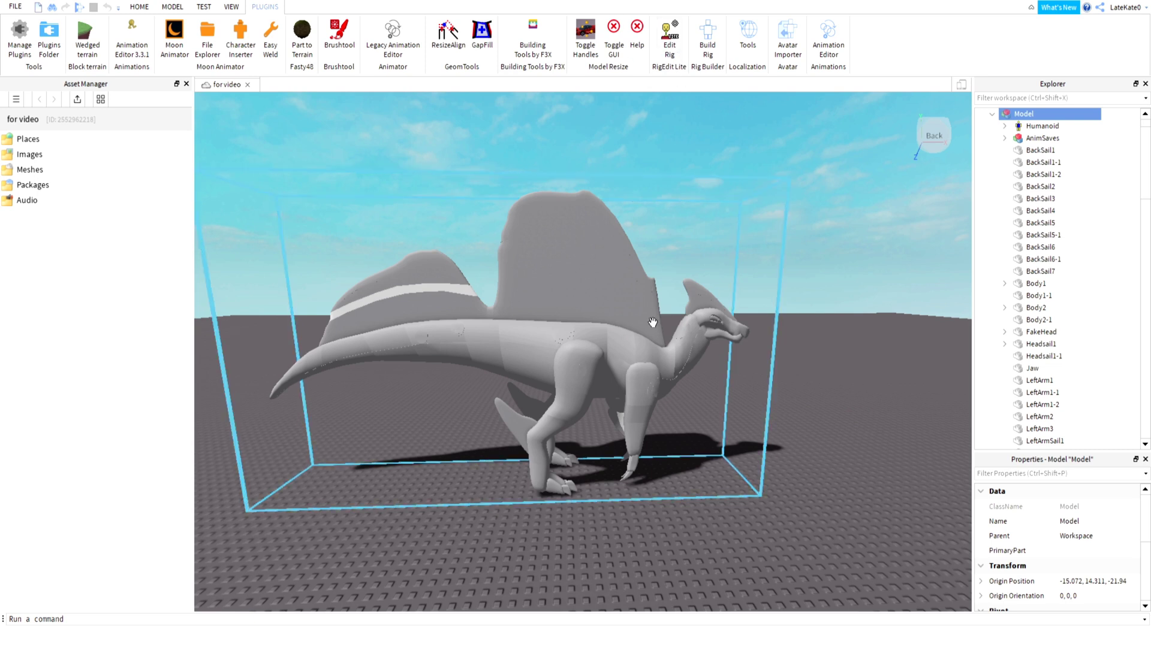
pyautogui.scroll(-12, 1095, 289)
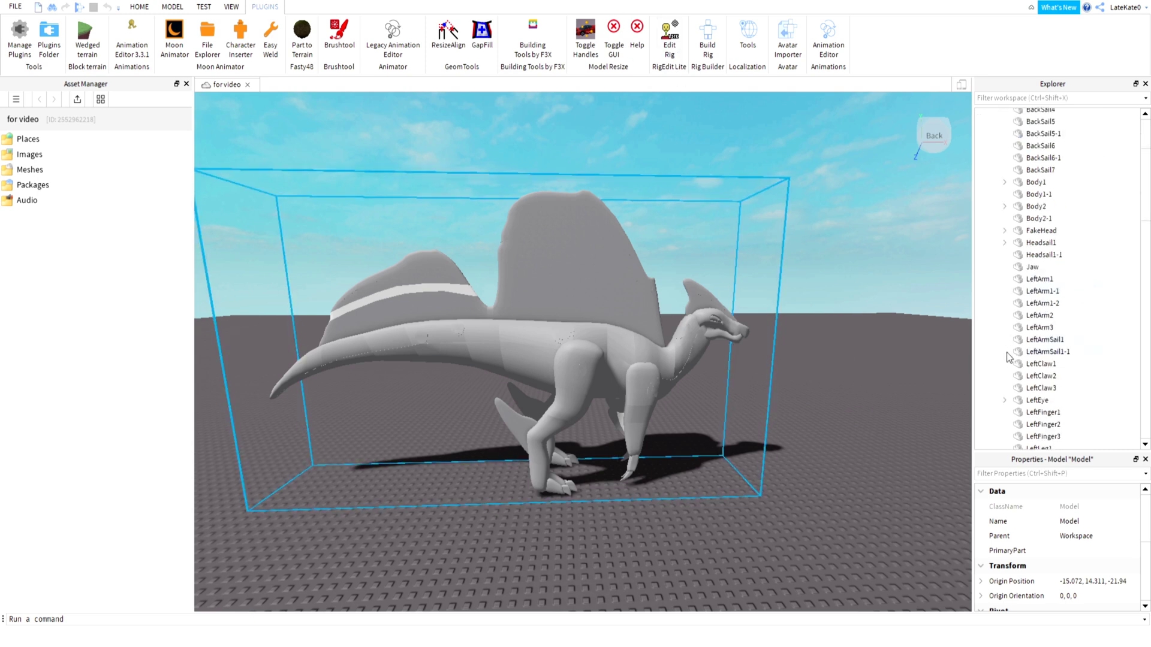
pyautogui.scroll(-3, 1035, 430)
pyautogui.click(667, 48)
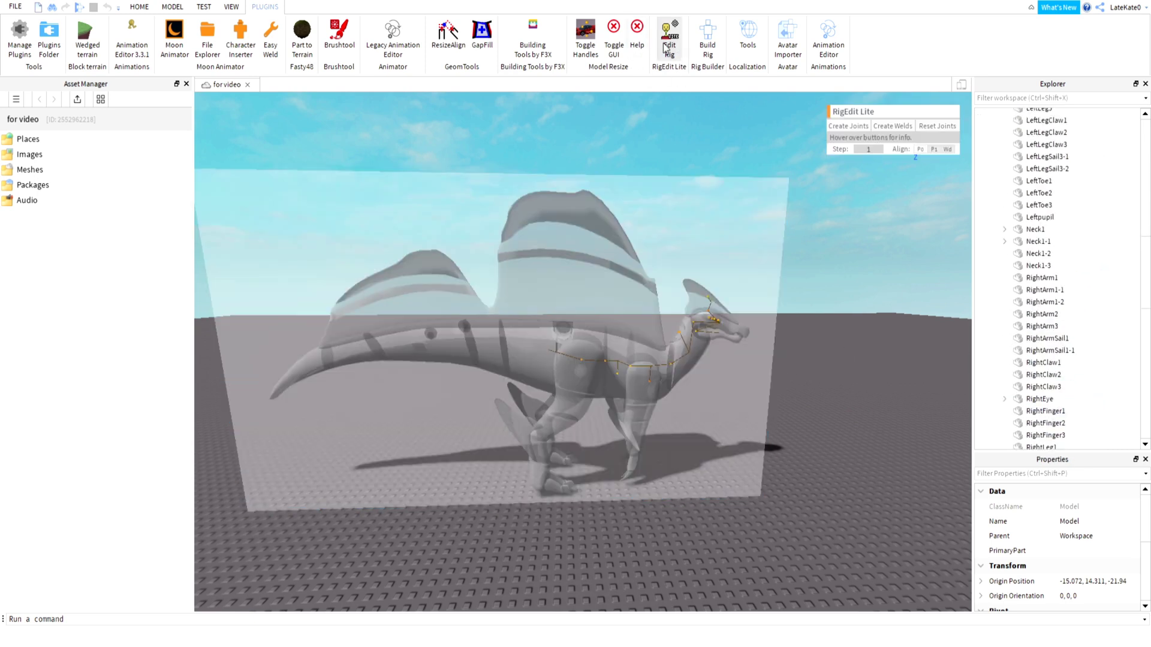
pyautogui.click(665, 49)
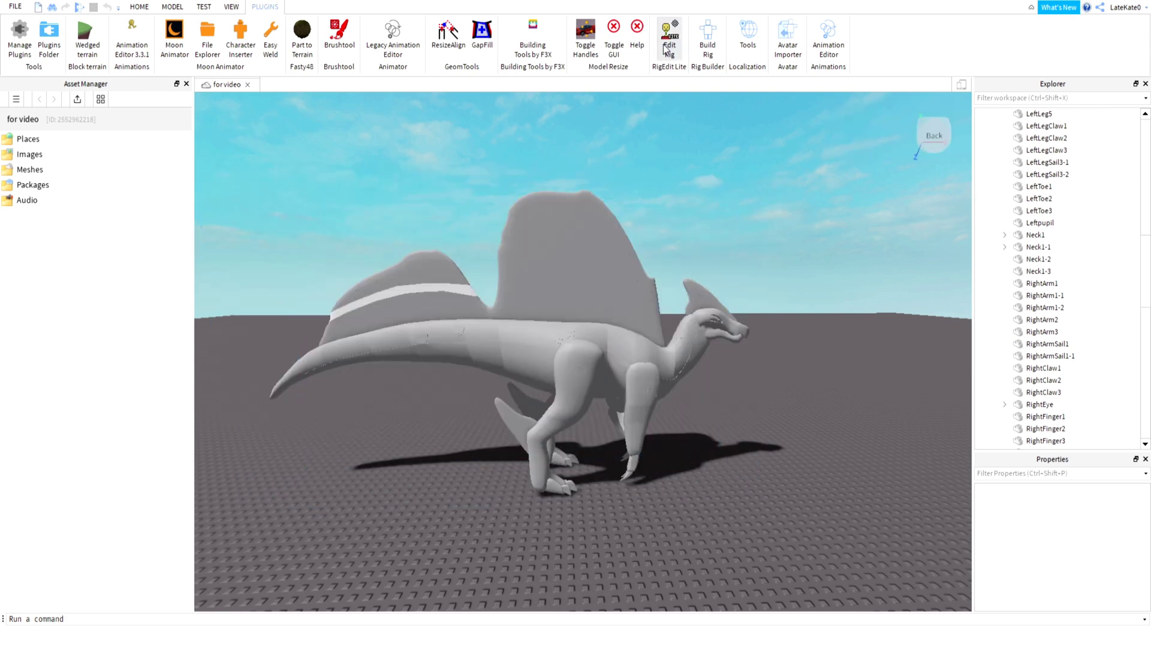
# Reopen the dinosaur model in RigEdit Lite, inspect the Torso joint under HumaniodRootPart, and close the rig view.
pyautogui.click(661, 206)
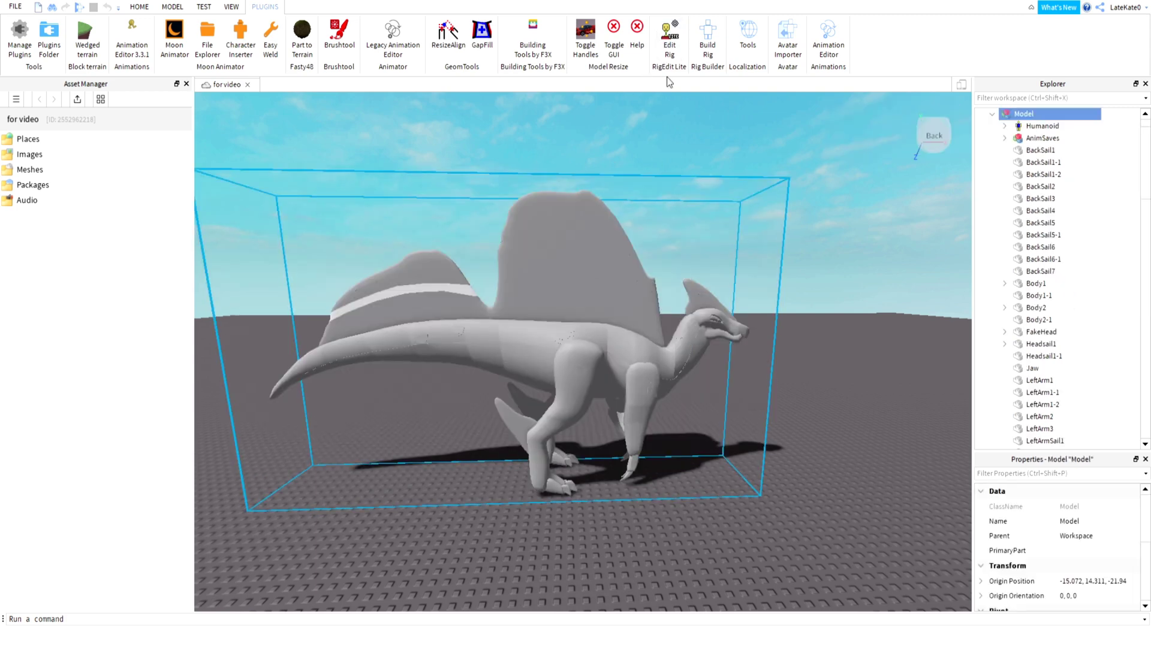
pyautogui.click(667, 48)
pyautogui.click(581, 360)
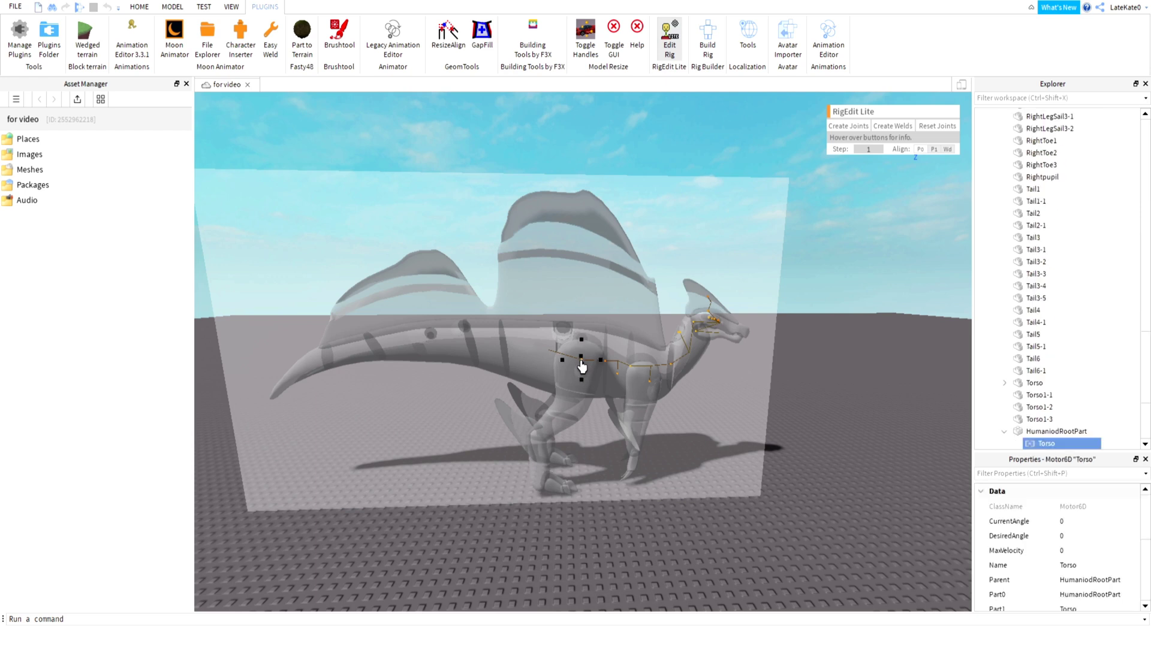
pyautogui.click(669, 42)
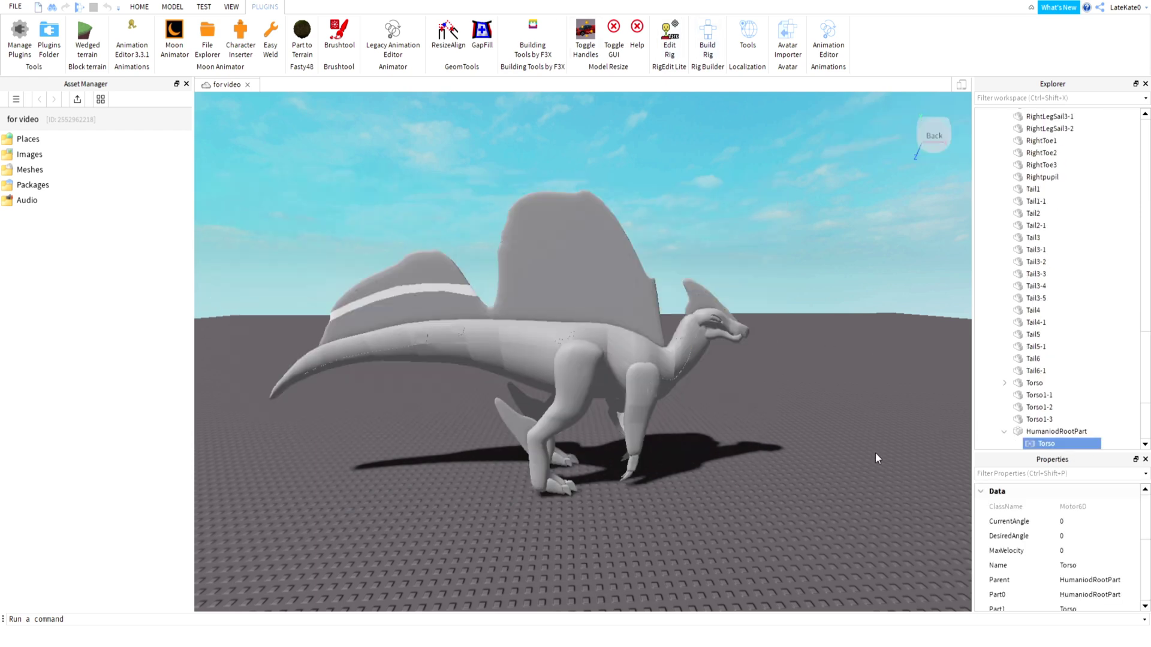
# Select the whole dinosaur model and look through its full part hierarchy.
pyautogui.scroll(2, 1025, 395)
pyautogui.scroll(15, 1025, 396)
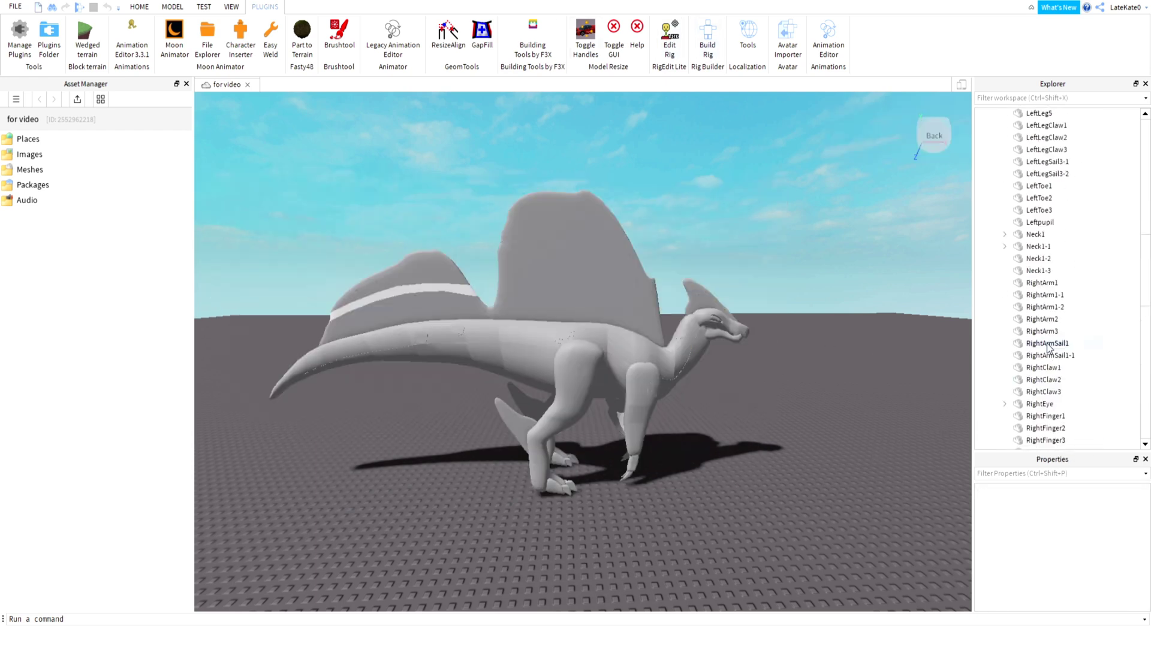
pyautogui.click(591, 334)
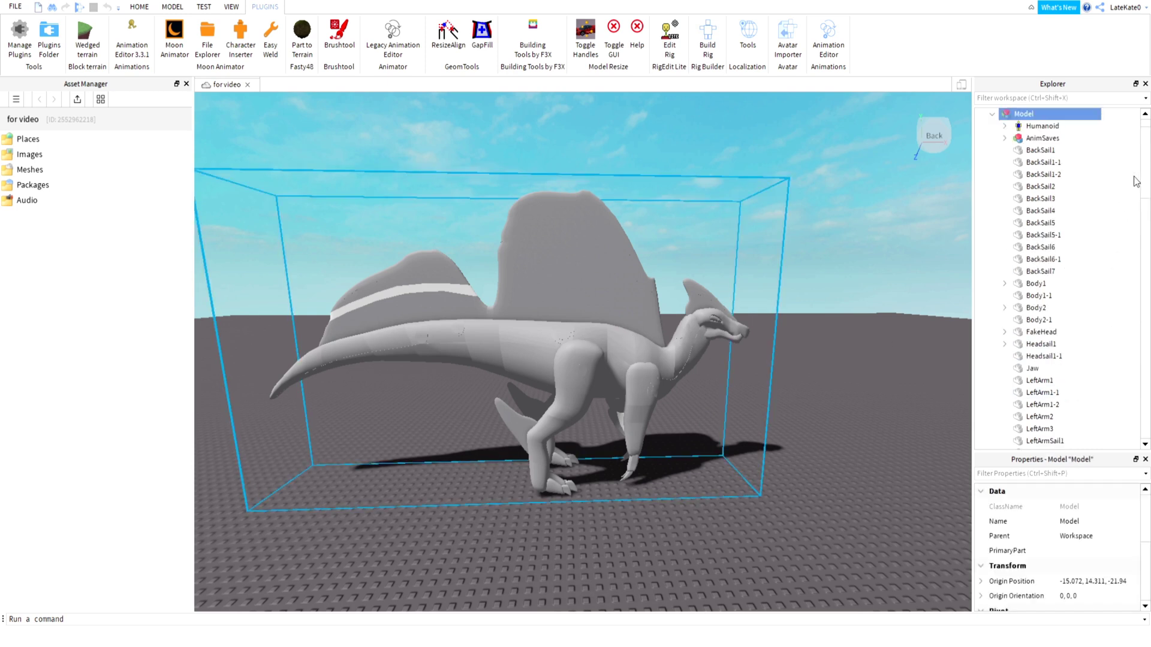
pyautogui.moveTo(1147, 192); pyautogui.dragTo(1146, 480)
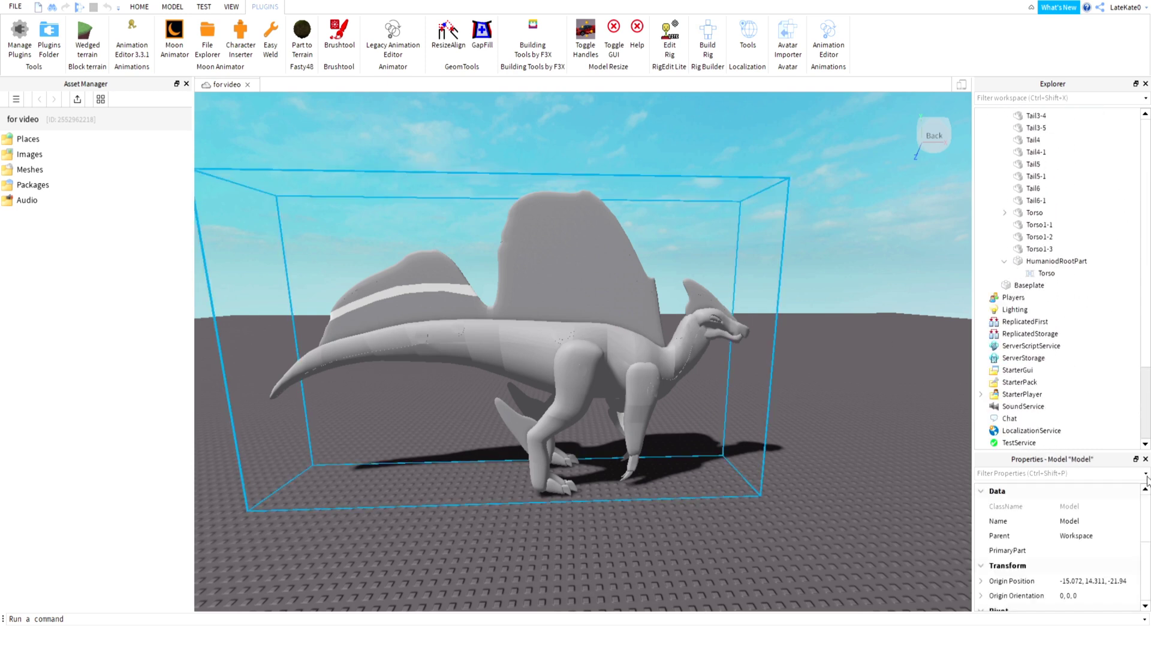
pyautogui.moveTo(1145, 431); pyautogui.dragTo(1145, 163)
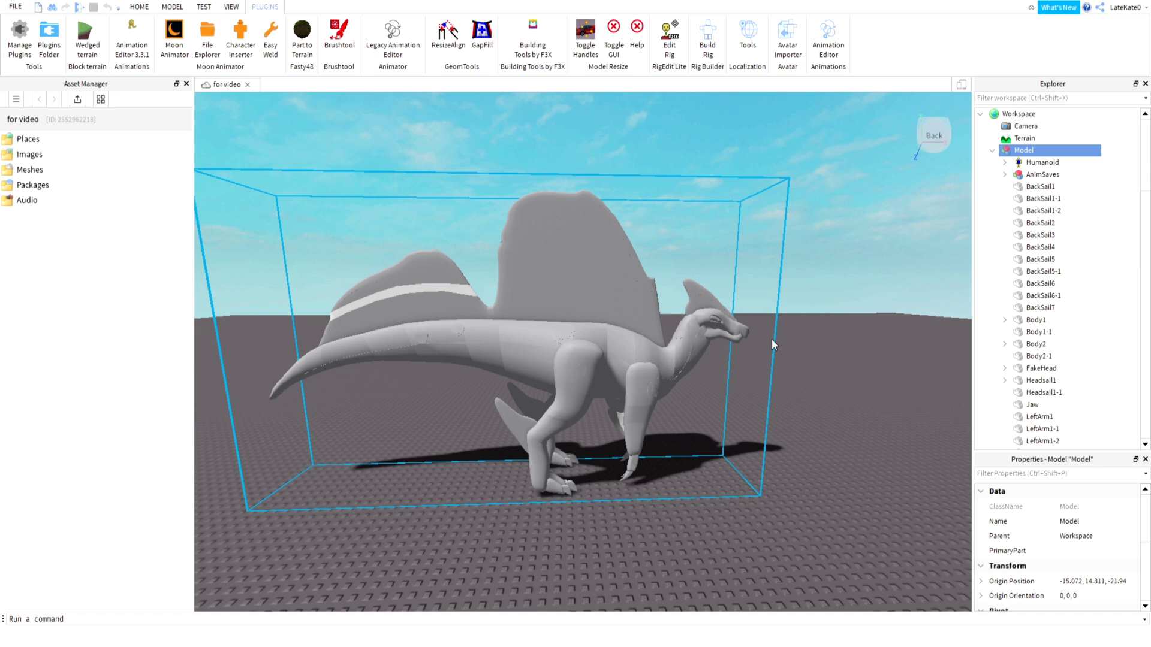
# View the objects that can be inserted into the model, dismiss the list, and select the model's Humanoid.
pyautogui.moveTo(1044, 151)
pyautogui.click(1042, 150)
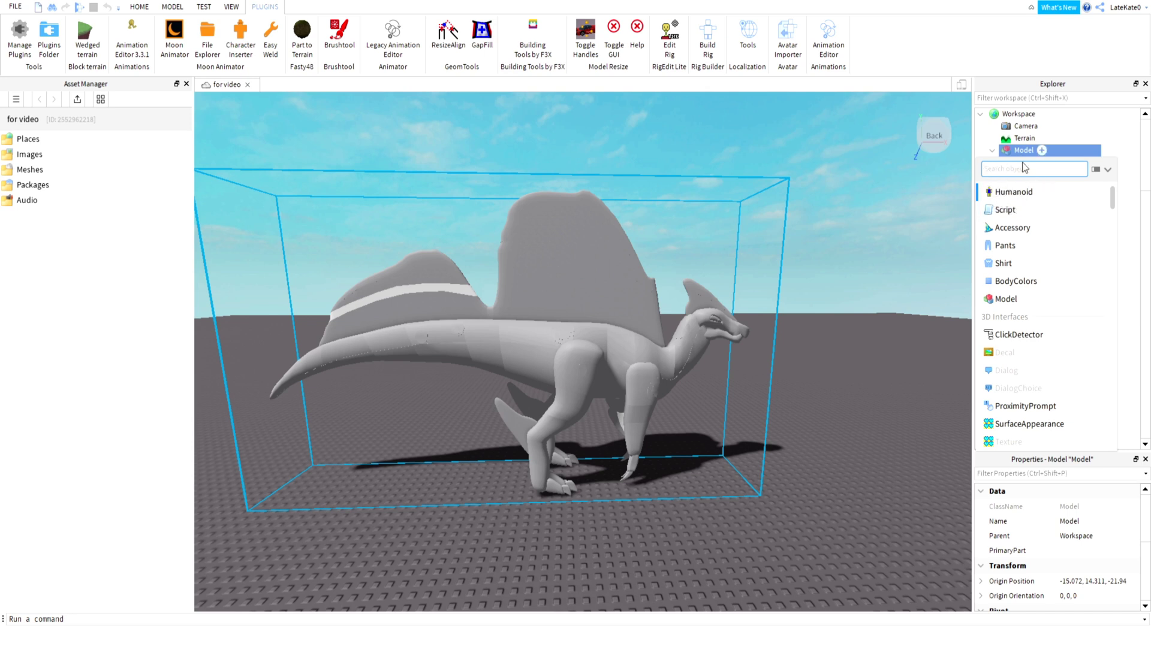
pyautogui.click(873, 271)
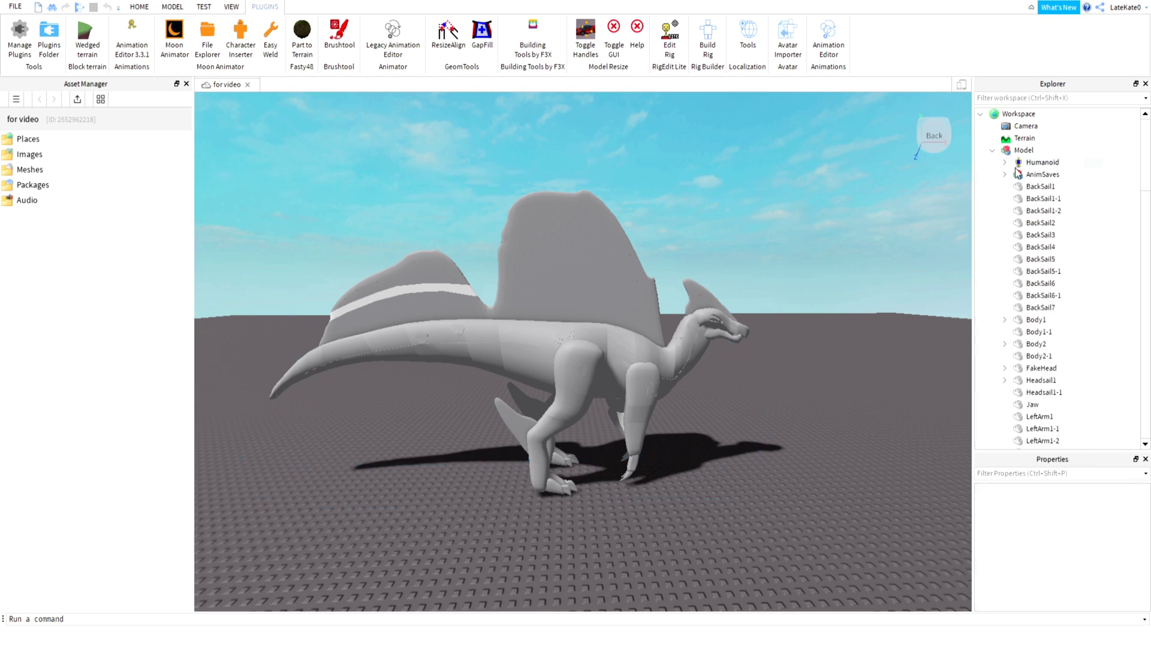
pyautogui.click(1021, 166)
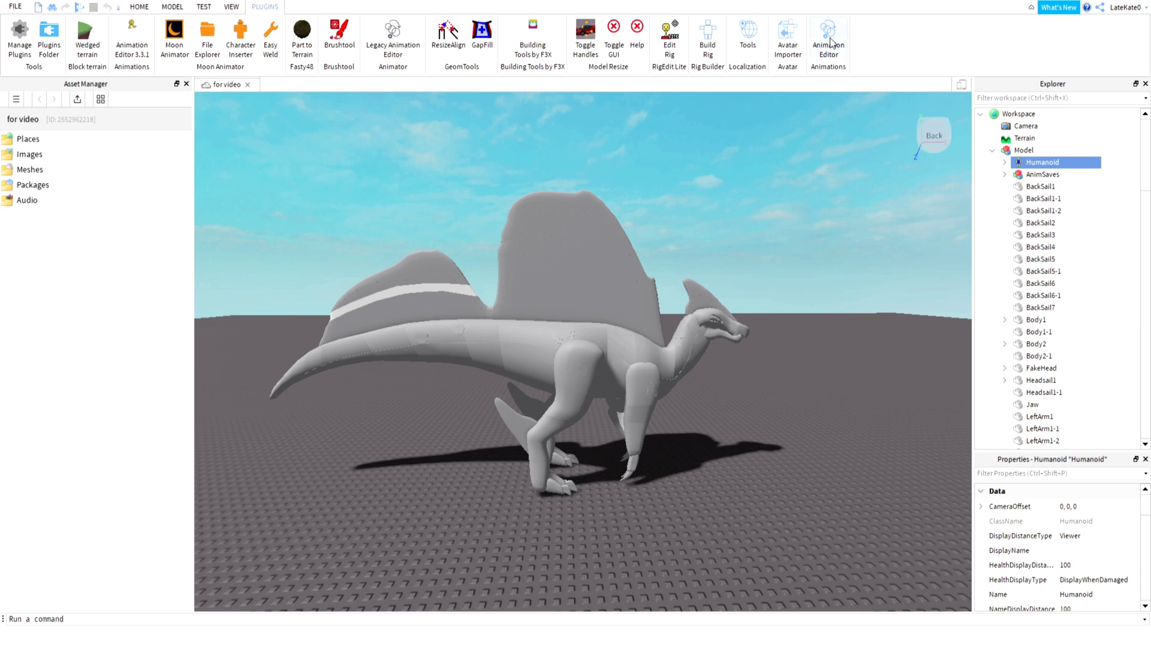
pyautogui.click(131, 41)
# Insert a new block part and place it on the ground beside the dinosaur, at about -7, 0.5, -11.
pyautogui.rightClick(662, 535)
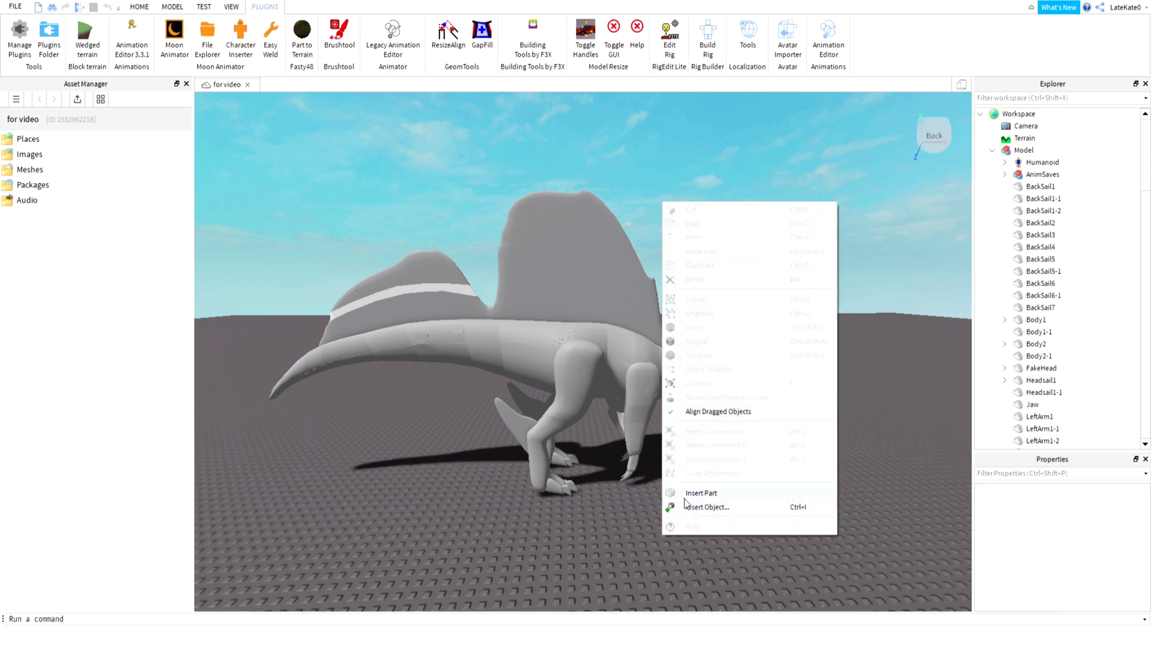
pyautogui.click(684, 502)
pyautogui.moveTo(668, 517); pyautogui.dragTo(612, 536)
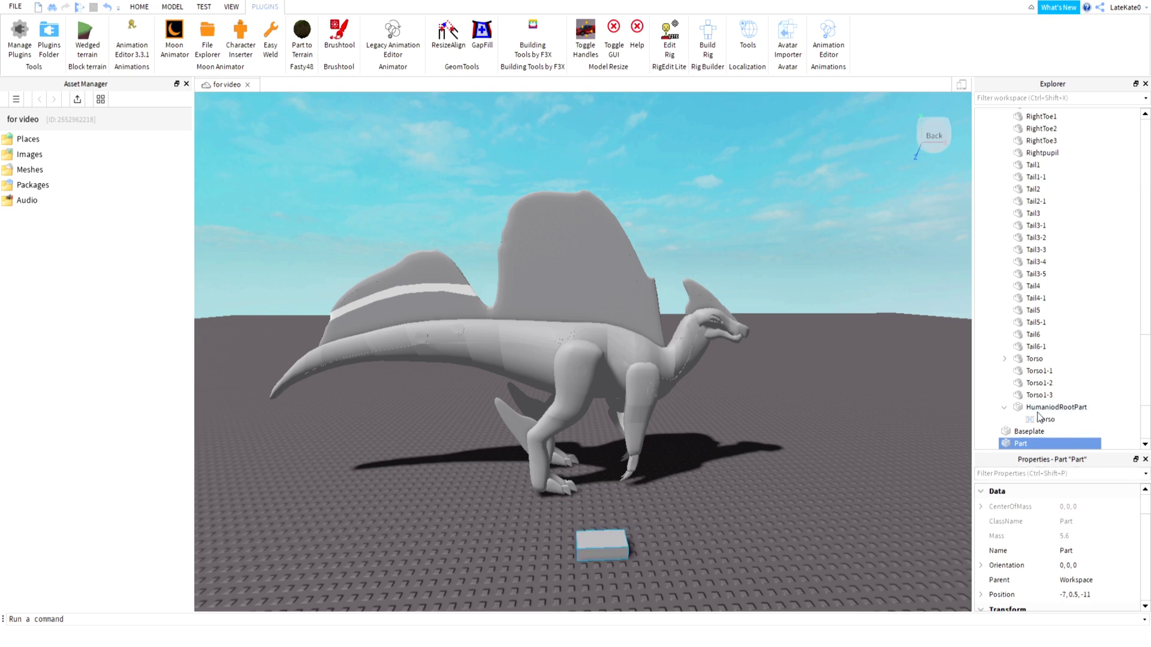
# Move the new part along the ground to about -14, 0.5, -14 and rename it HumaniodRootPart.
pyautogui.click(1029, 408)
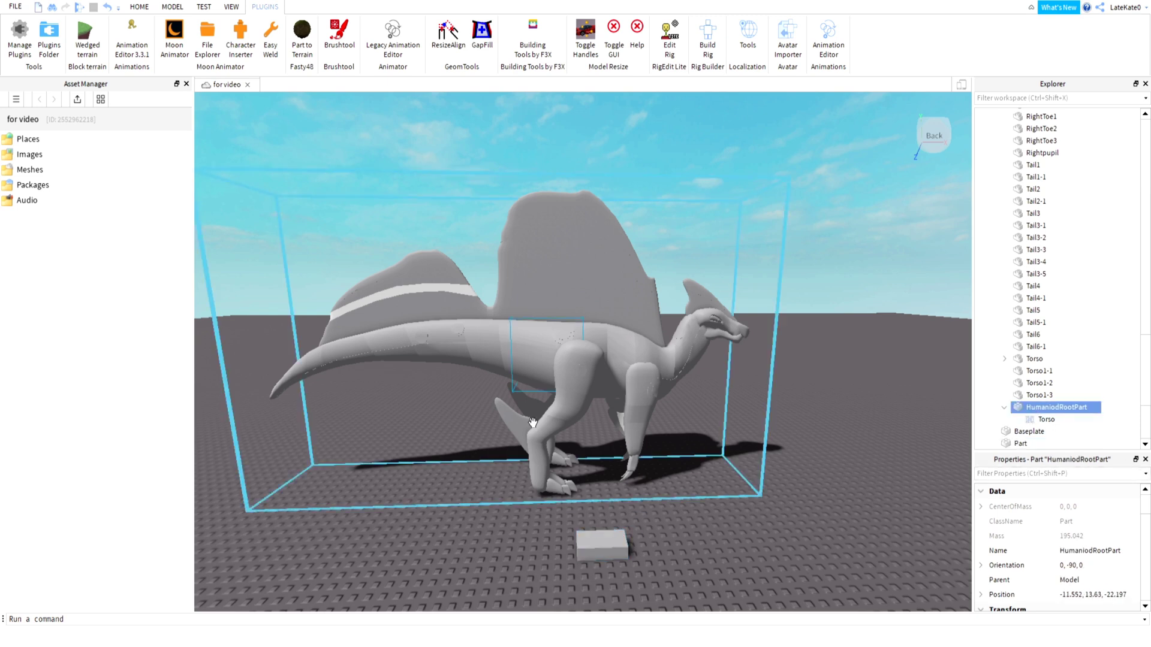
pyautogui.moveTo(603, 545); pyautogui.dragTo(536, 537)
pyautogui.moveTo(535, 538); pyautogui.dragTo(624, 453, button='right')
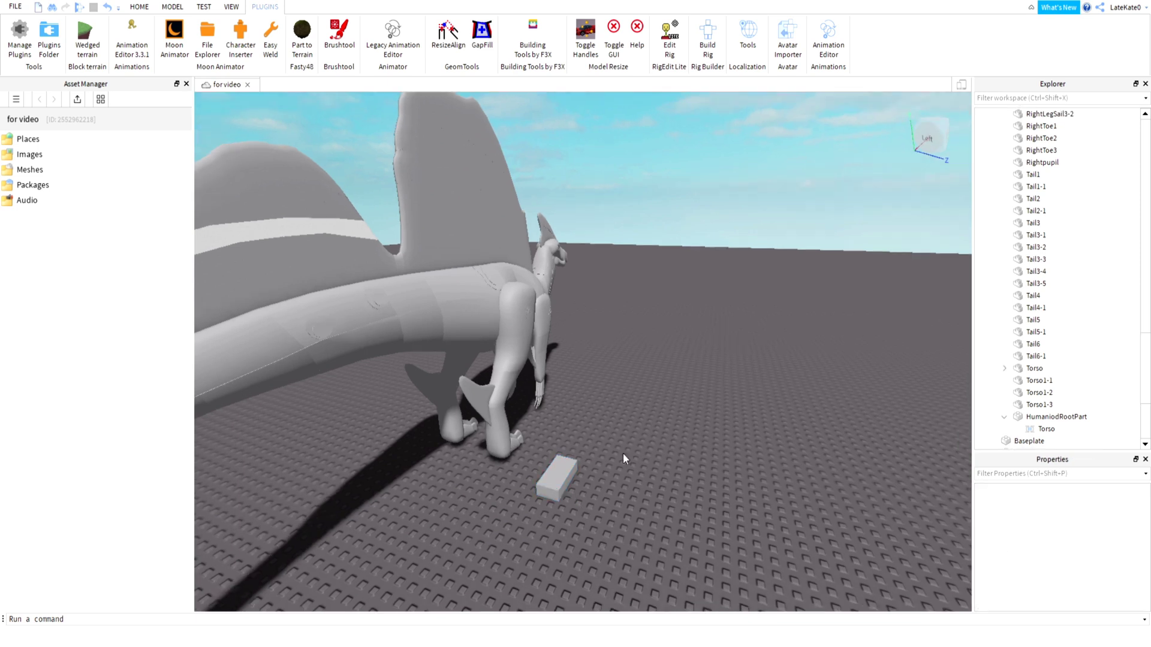
pyautogui.moveTo(556, 483)
pyautogui.mouseDown()
pyautogui.moveTo(511, 477)
pyautogui.moveTo(542, 485)
pyautogui.mouseUp()
pyautogui.doubleClick(1025, 444)
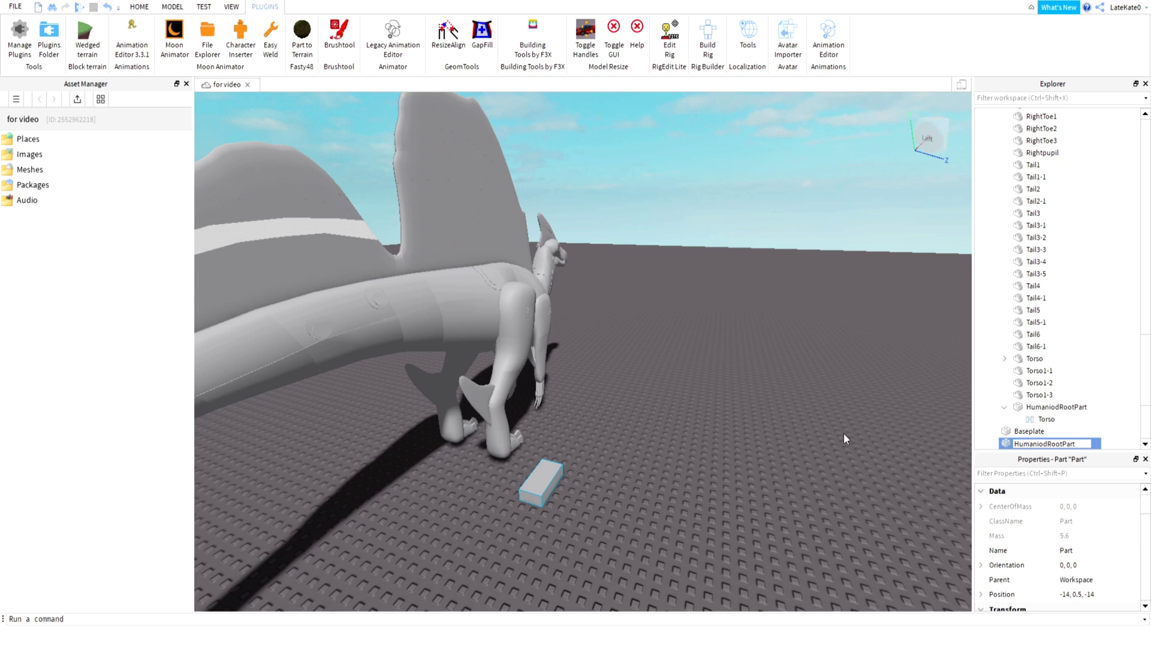
pyautogui.press('Return')
# Place the new root part on the ground between the dinosaur's hind feet, at about -11, 0.5, -22.
pyautogui.moveTo(535, 491); pyautogui.dragTo(474, 463)
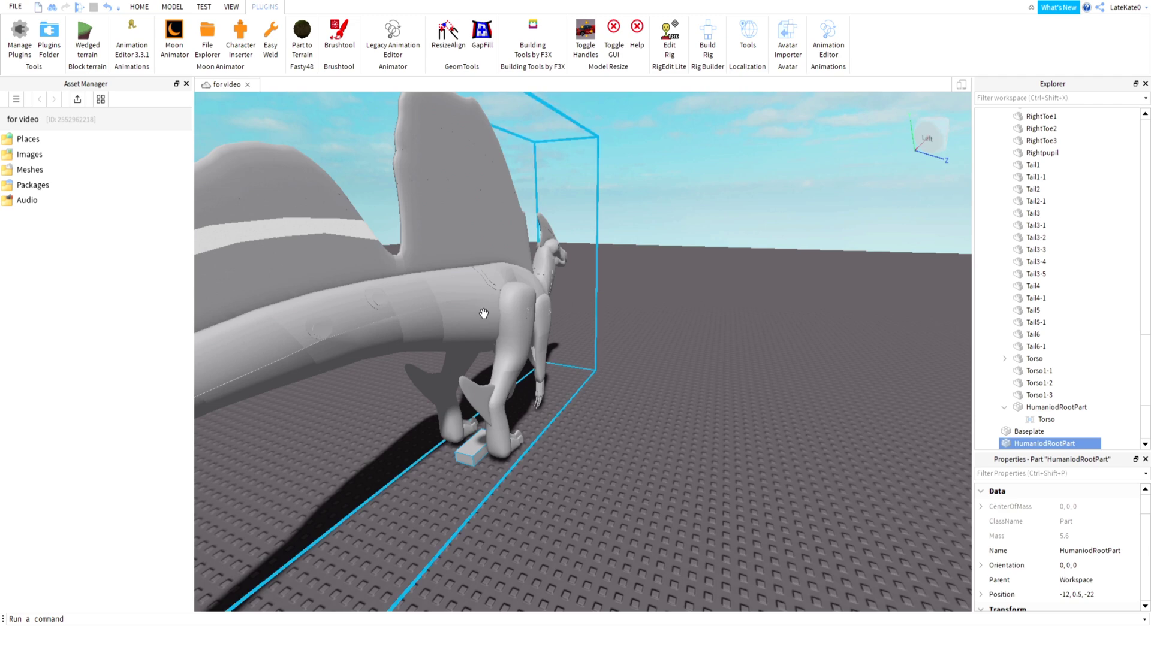
pyautogui.moveTo(571, 430); pyautogui.dragTo(613, 424, button='right')
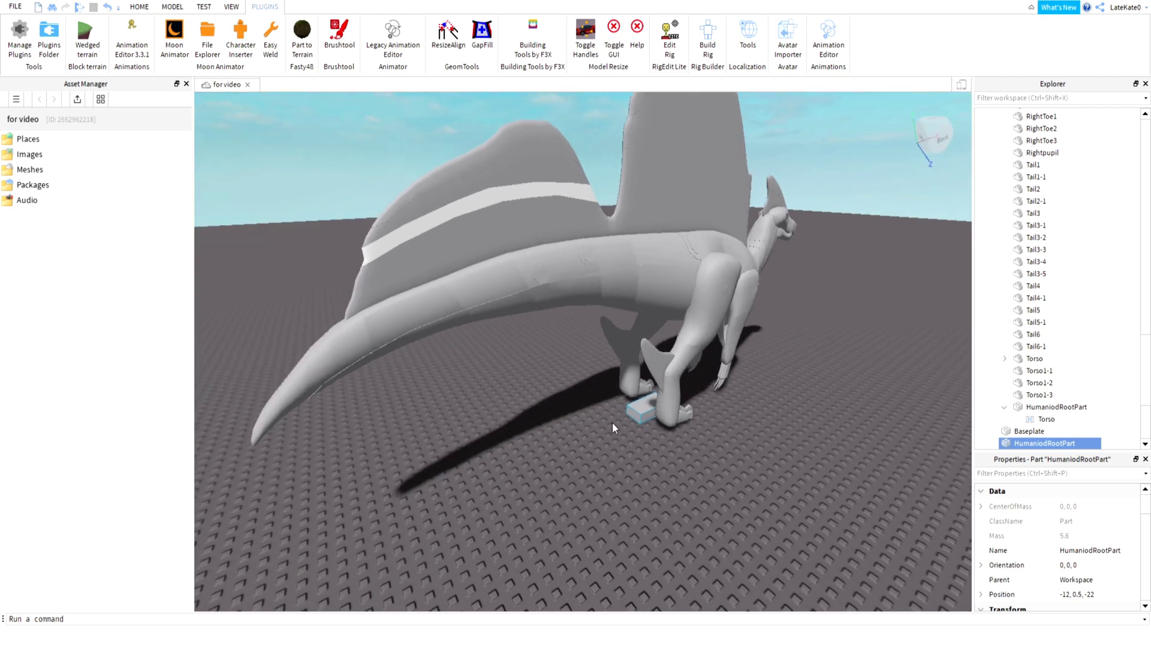
pyautogui.moveTo(633, 406); pyautogui.dragTo(640, 411)
pyautogui.scroll(5, 640, 409)
pyautogui.scroll(-4, 639, 408)
pyautogui.scroll(1, 639, 407)
pyautogui.moveTo(639, 408); pyautogui.dragTo(640, 407, button='right')
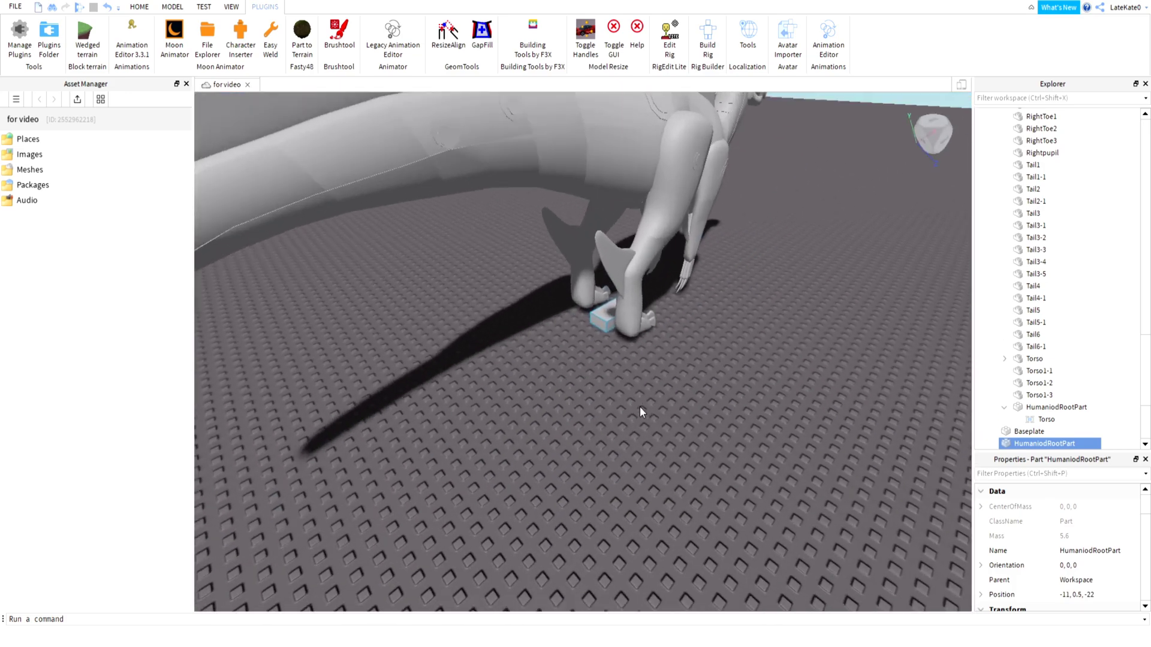
pyautogui.press('f')
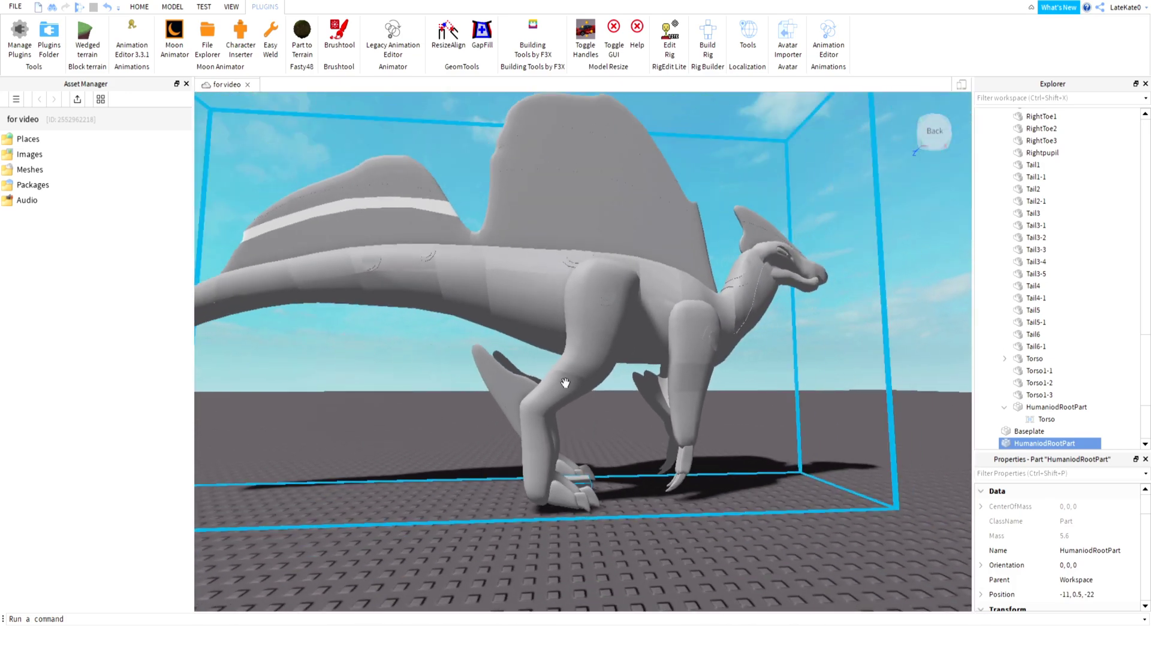
pyautogui.moveTo(624, 470); pyautogui.dragTo(624, 470, button='right')
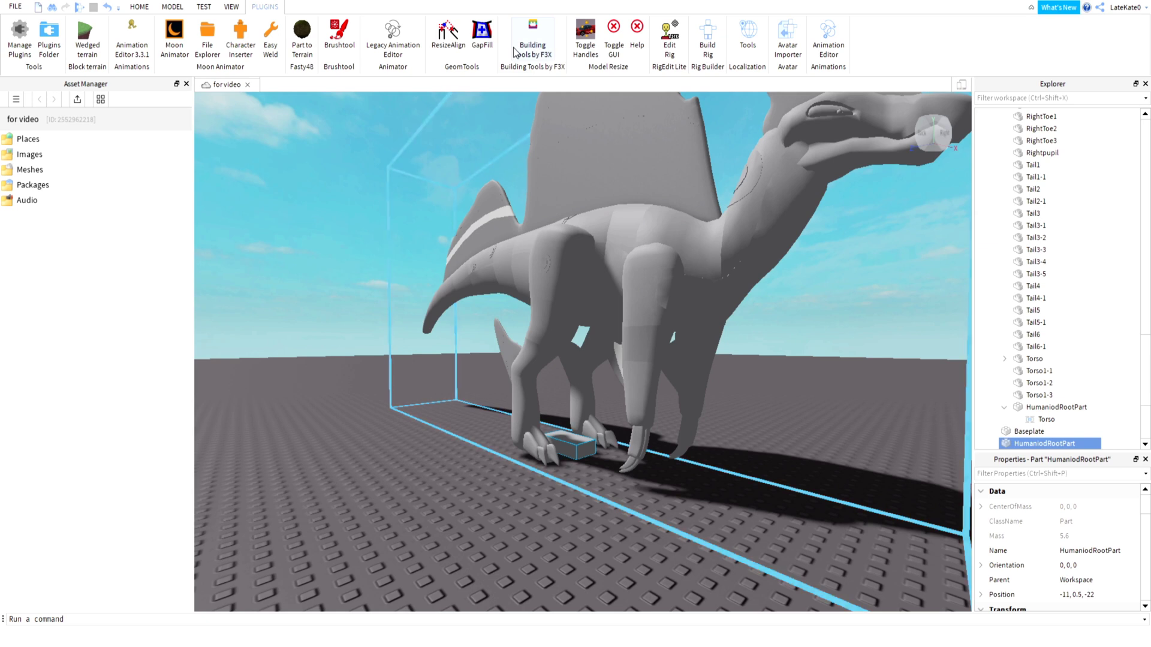
# Raise the new root part 14 studs into the dinosaur's torso with the F3X Move tool.
pyautogui.click(530, 35)
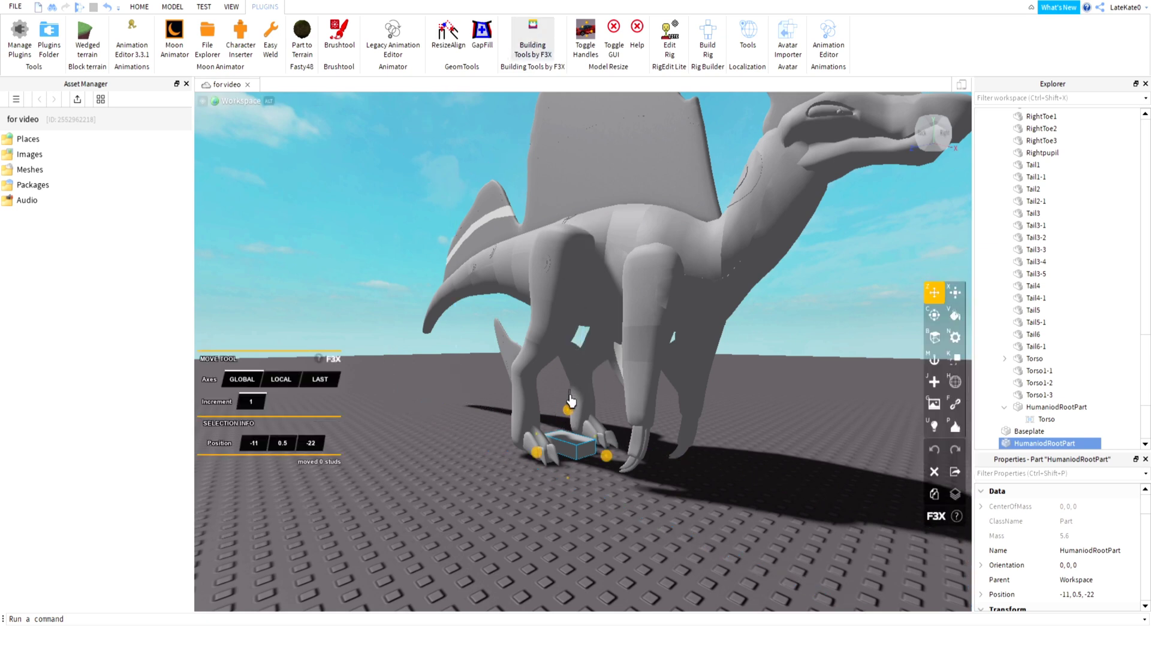
pyautogui.click(568, 458)
pyautogui.click(566, 432)
pyautogui.moveTo(569, 418); pyautogui.dragTo(590, 228)
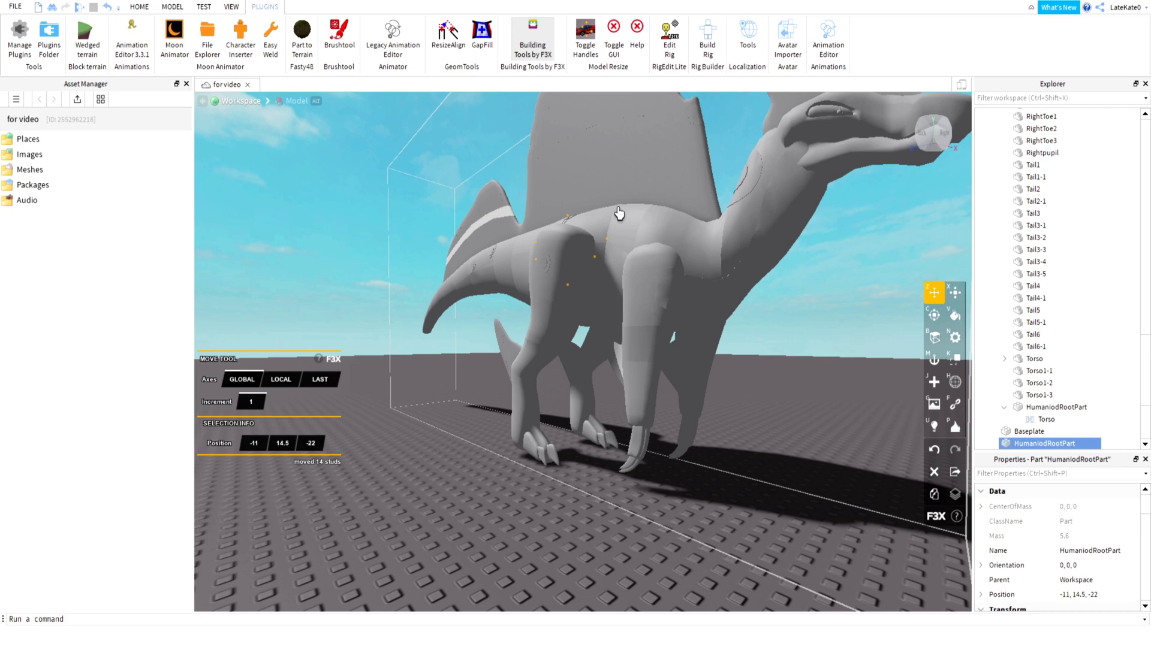
pyautogui.scroll(10, 621, 222)
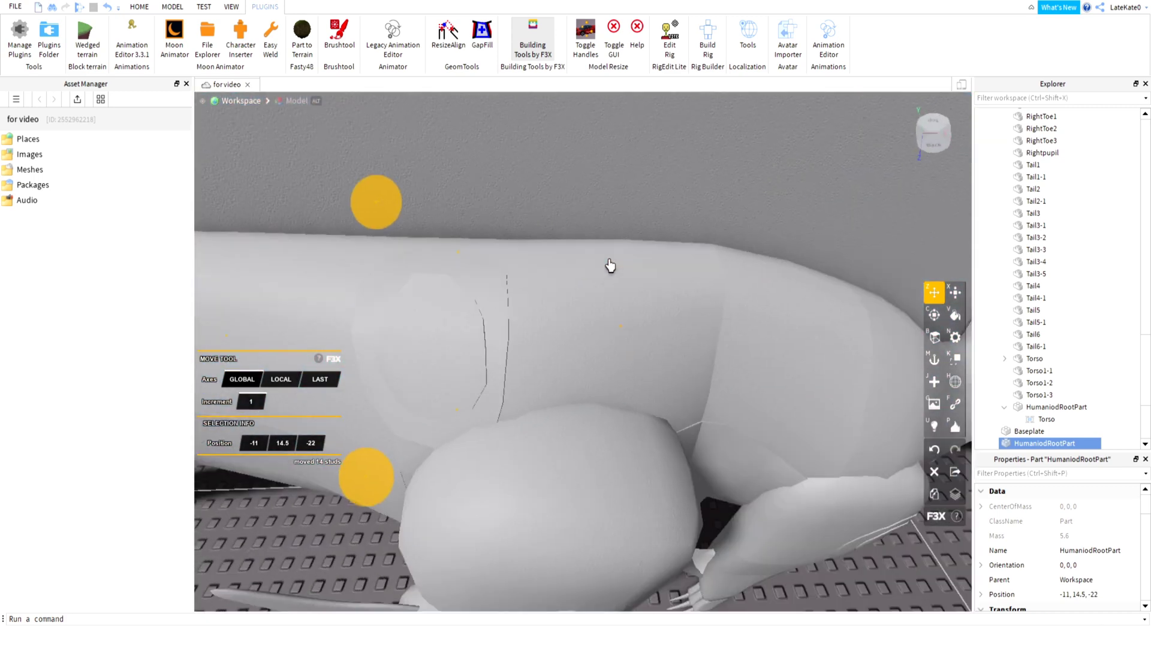
# Lower the new root part one stud inside the dinosaur's torso, to -11, 13.5, -22.
pyautogui.scroll(-8, 624, 250)
pyautogui.moveTo(655, 108); pyautogui.dragTo(488, 334, button='right')
pyautogui.moveTo(488, 333); pyautogui.dragTo(488, 378)
pyautogui.moveTo(488, 377); pyautogui.dragTo(557, 394, button='right')
pyautogui.scroll(5, 869, 334)
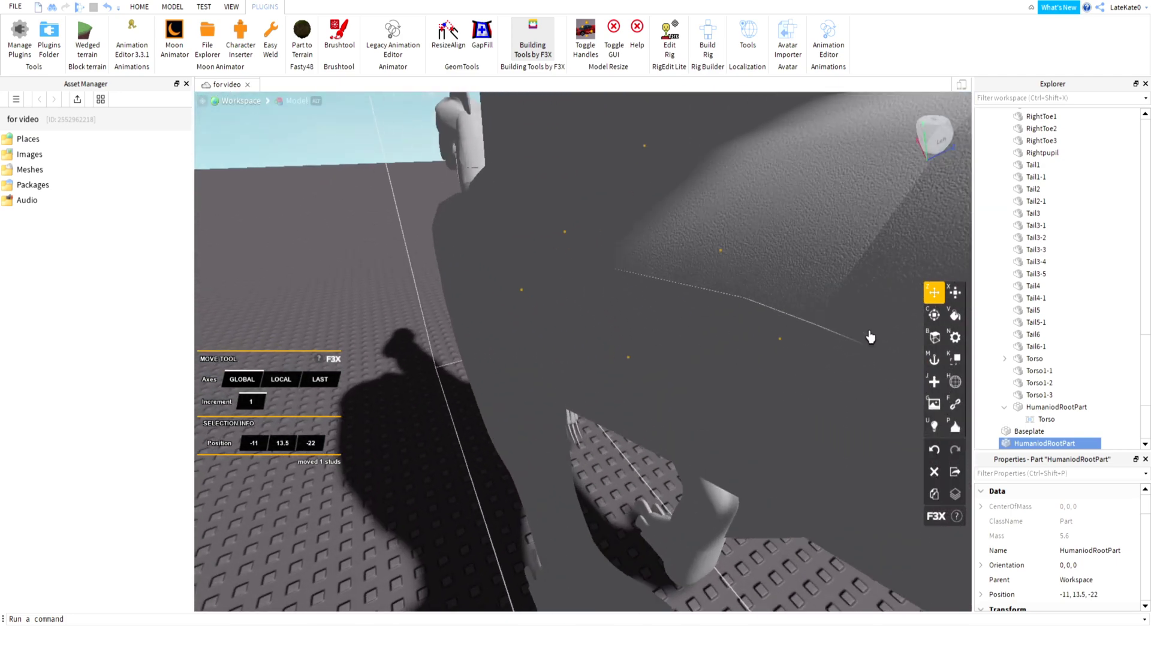
# Resize the new root part with the F3X Resize tool to 4 × 6 × 4 studs around the torso.
pyautogui.click(955, 292)
pyautogui.scroll(-5, 698, 387)
pyautogui.moveTo(521, 326); pyautogui.dragTo(457, 334)
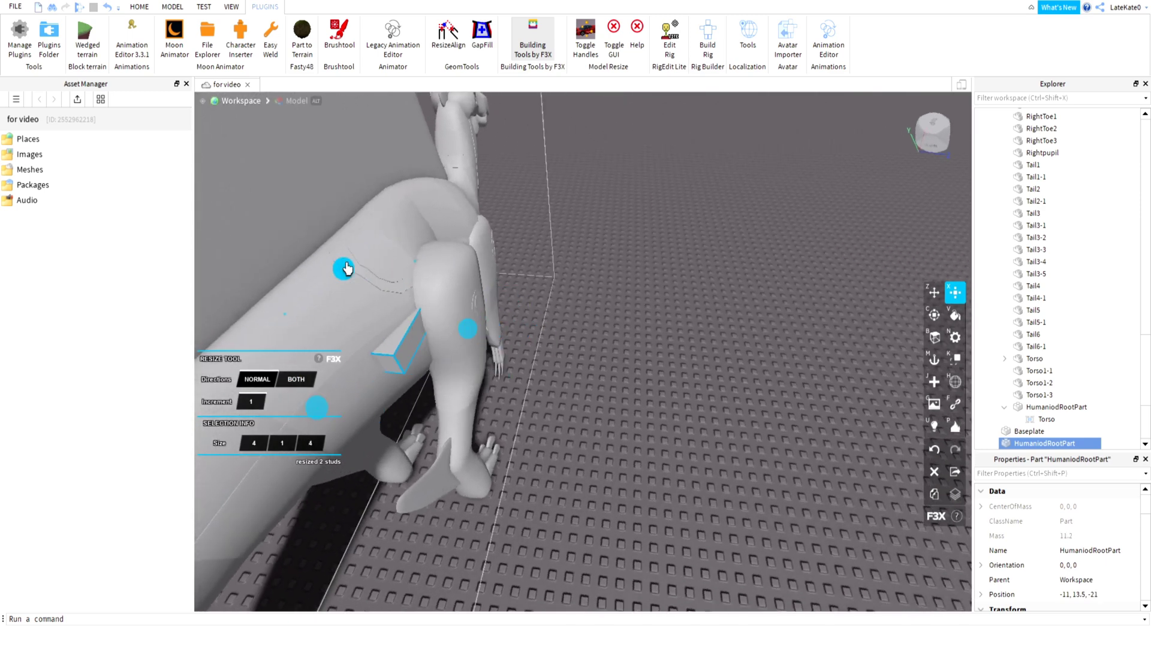
pyautogui.moveTo(341, 270); pyautogui.dragTo(291, 178)
pyautogui.scroll(-5, 560, 506)
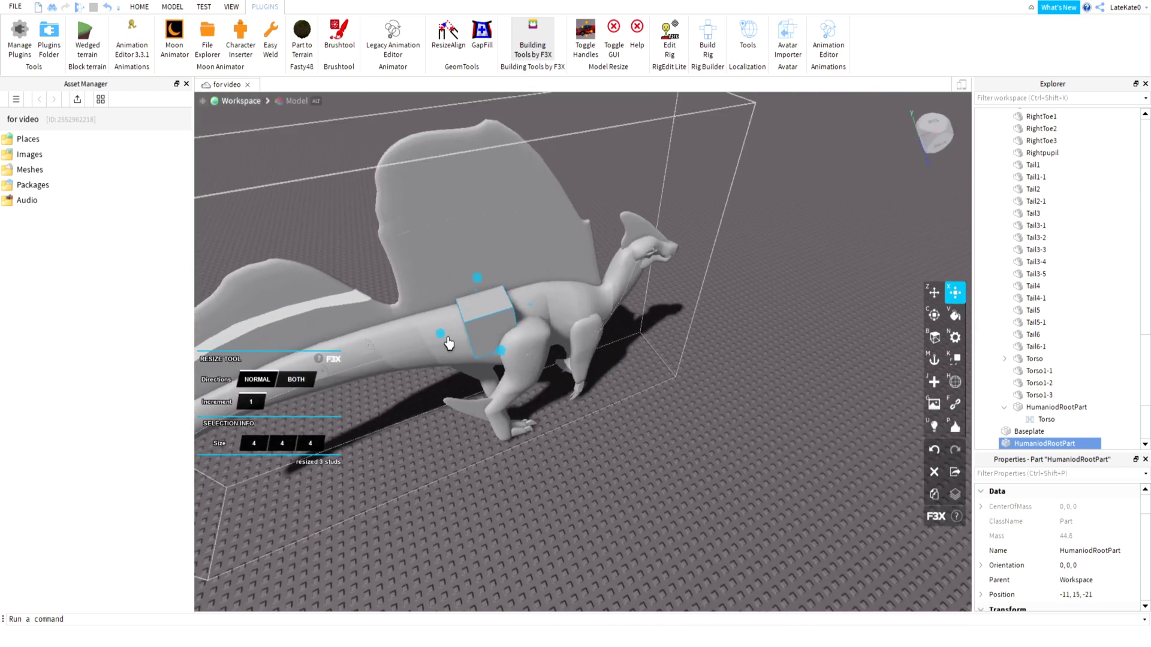
pyautogui.scroll(10, 483, 371)
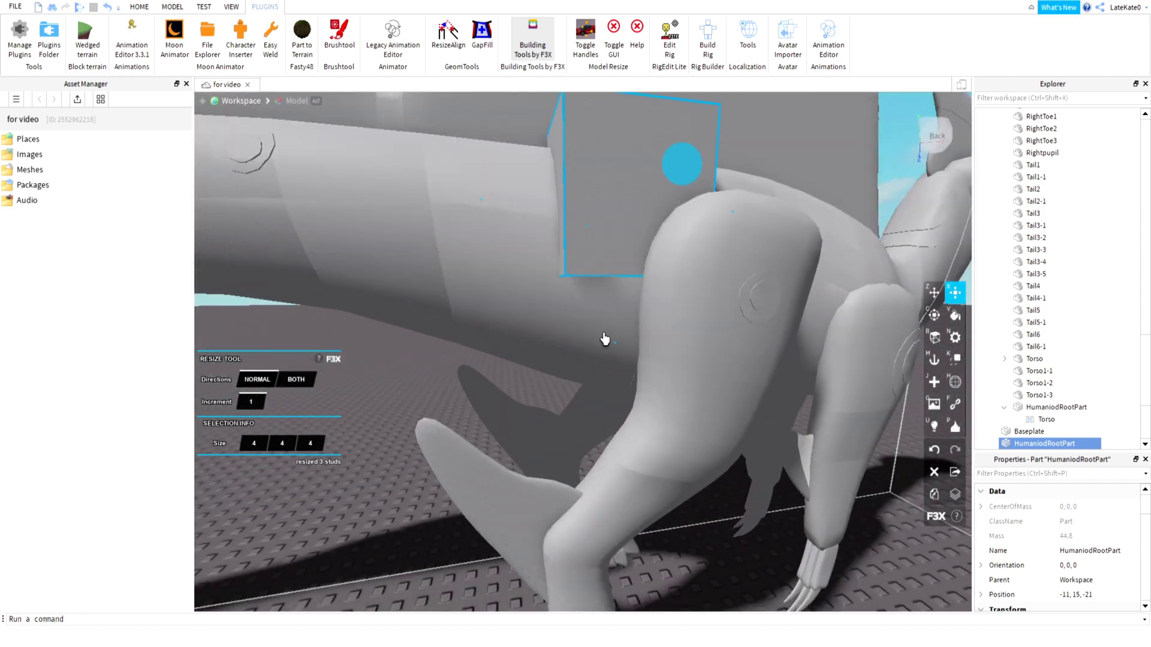
pyautogui.moveTo(606, 337); pyautogui.dragTo(617, 411)
pyautogui.scroll(-5, 457, 303)
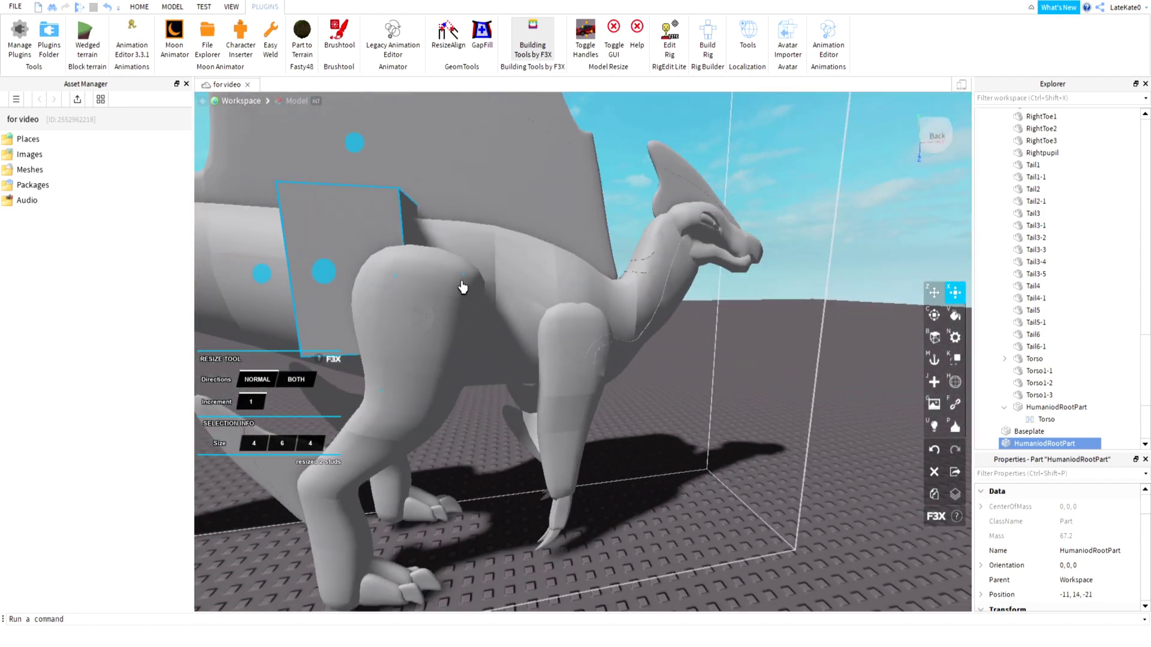
# Lower the enlarged root part one stud with the F3X Move tool, to -10.5, 13, -21.
pyautogui.click(934, 293)
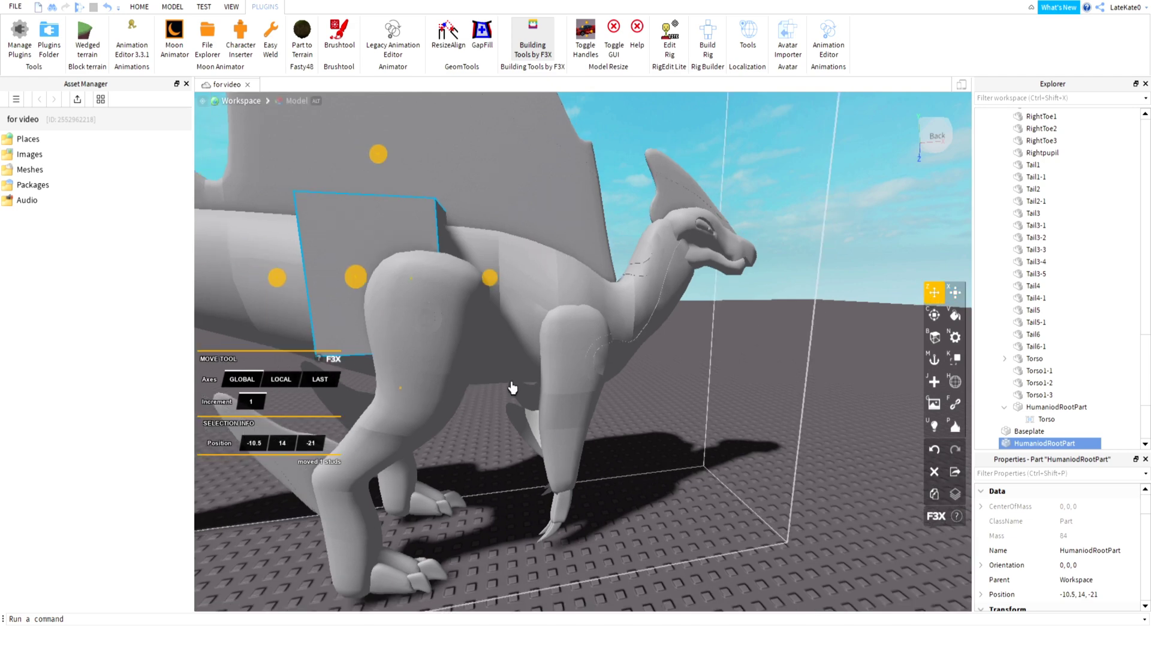
pyautogui.scroll(-4, 513, 388)
pyautogui.moveTo(484, 254); pyautogui.dragTo(482, 262)
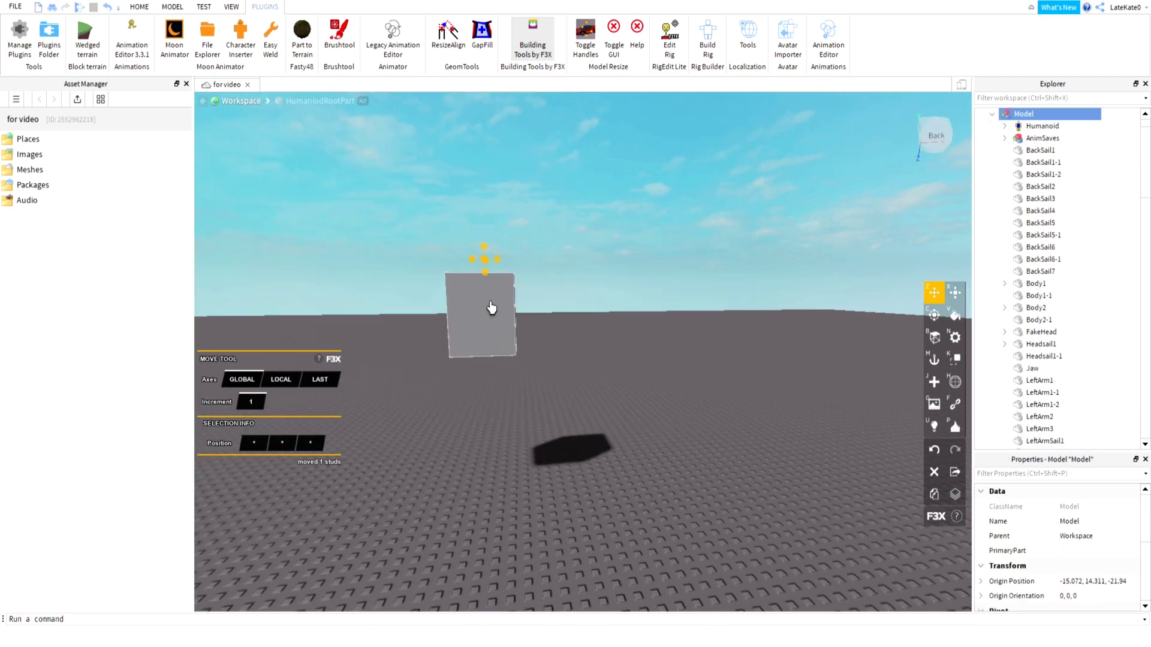
pyautogui.hotkey('ctrl', 'z')
pyautogui.click(486, 283)
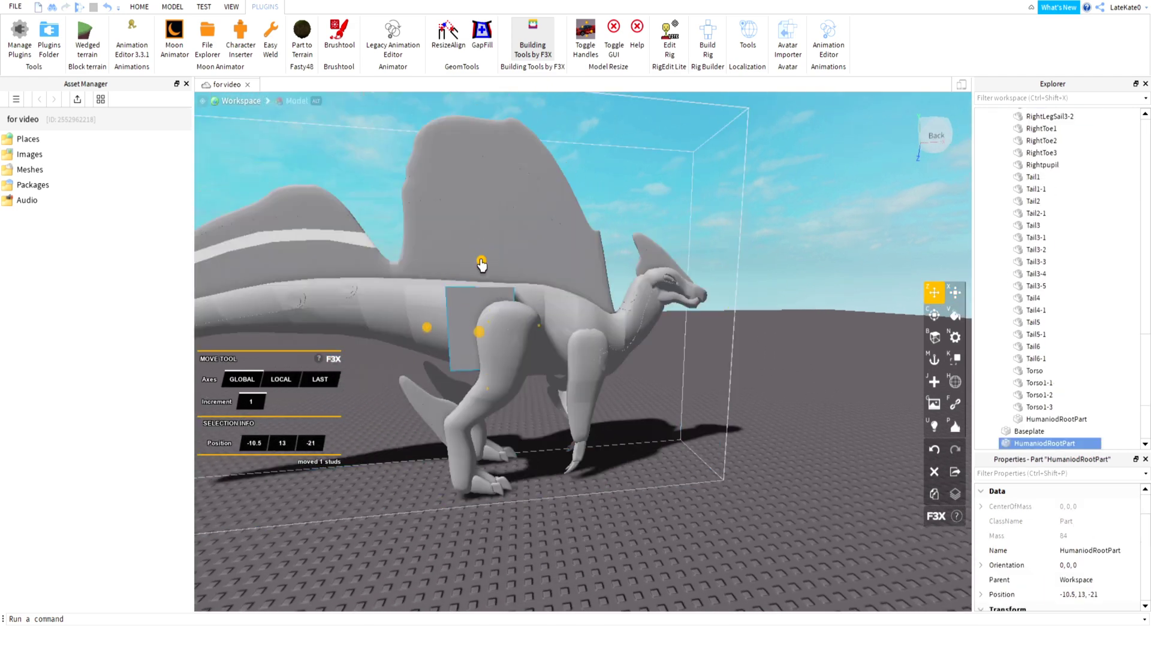
pyautogui.moveTo(532, 412); pyautogui.dragTo(619, 455, button='right')
pyautogui.scroll(5, 623, 456)
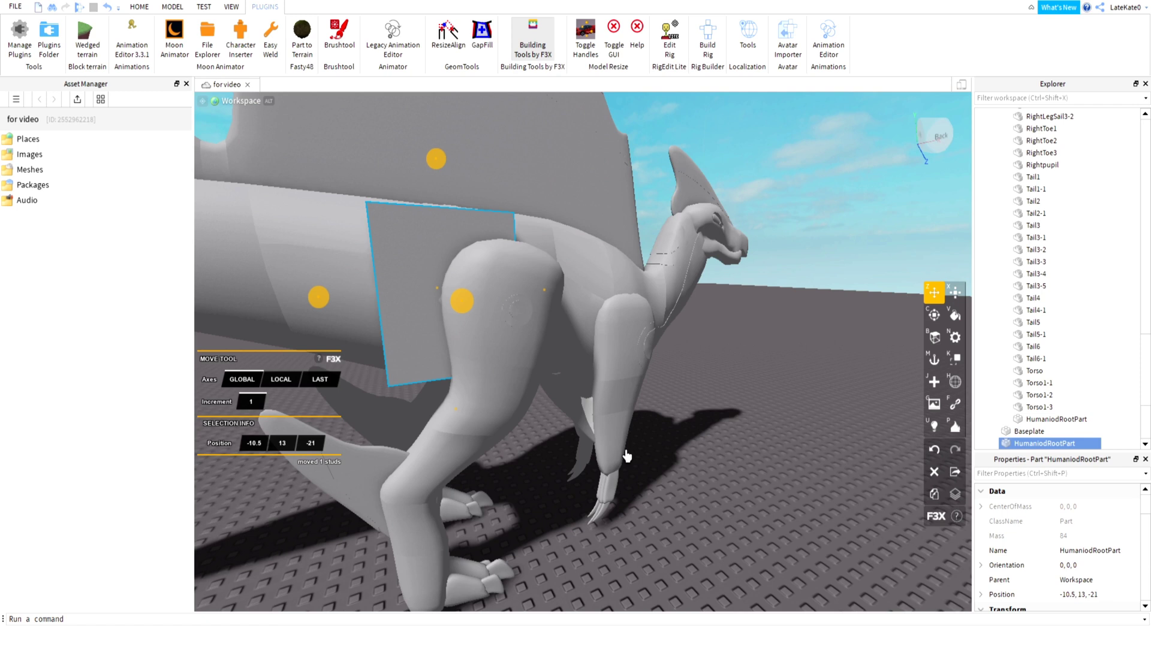
pyautogui.moveTo(627, 457); pyautogui.dragTo(626, 444, button='right')
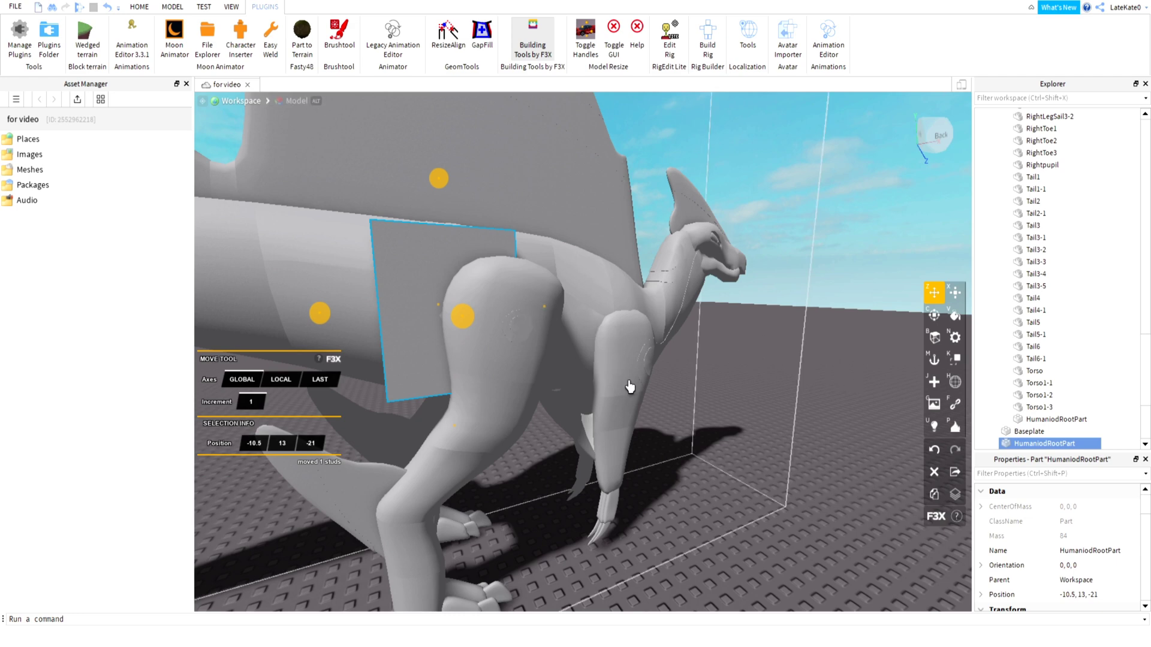
pyautogui.moveTo(629, 388); pyautogui.dragTo(627, 387, button='right')
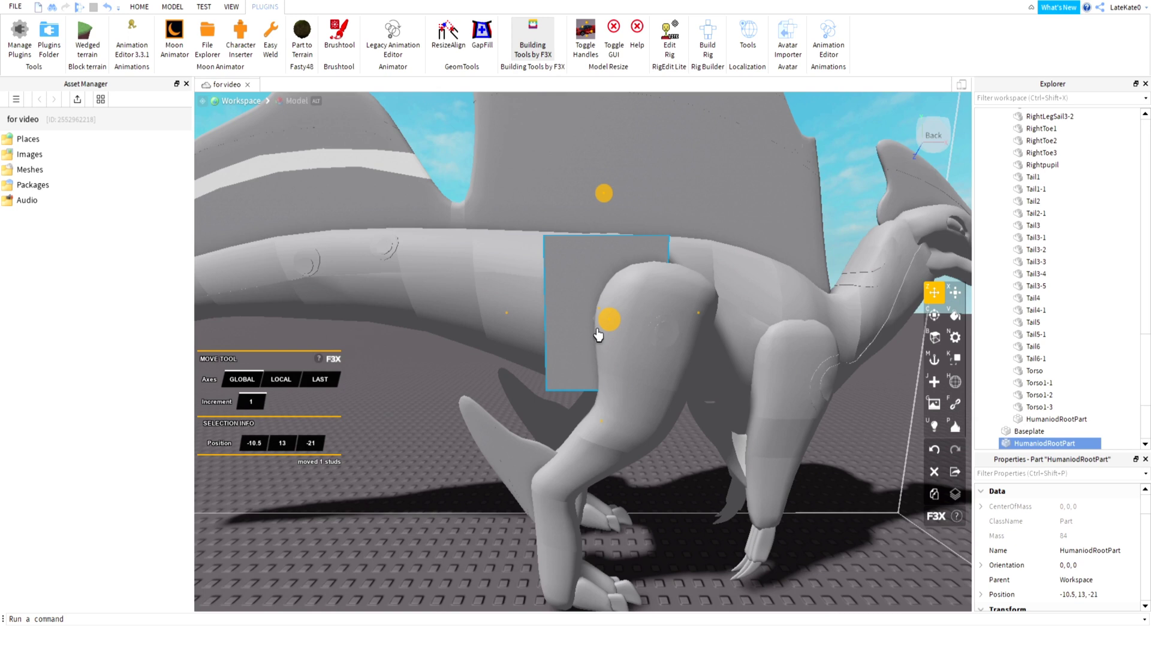
# Set the new root part's transparency to 1.
pyautogui.click(732, 565)
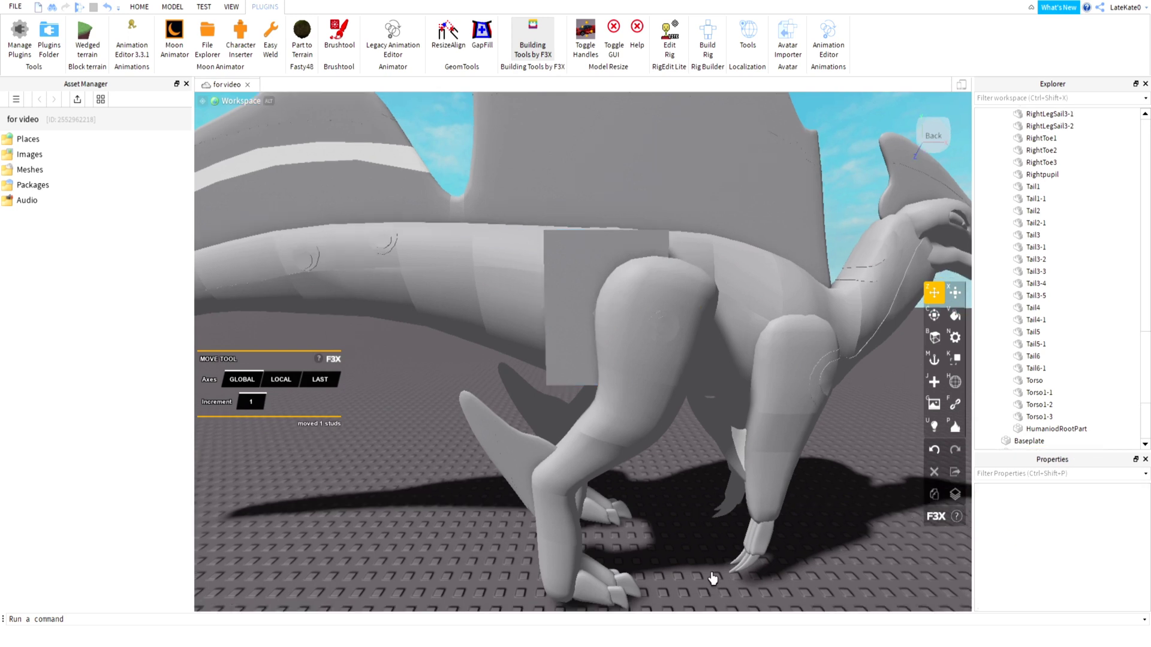
pyautogui.click(575, 298)
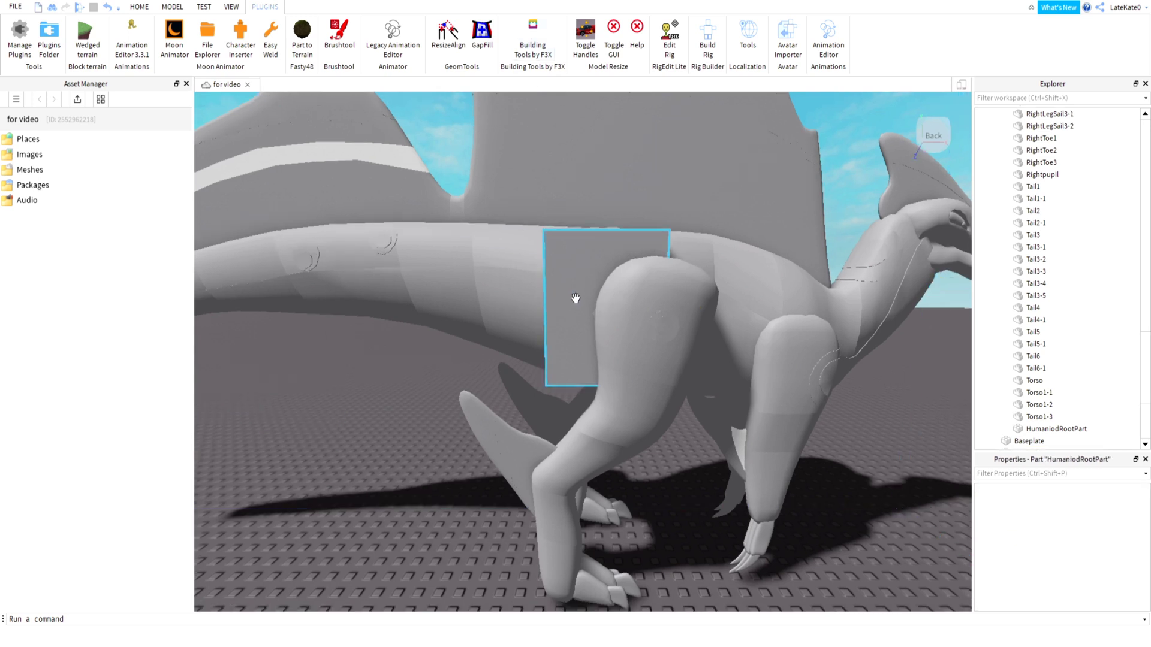
pyautogui.scroll(-3, 1071, 597)
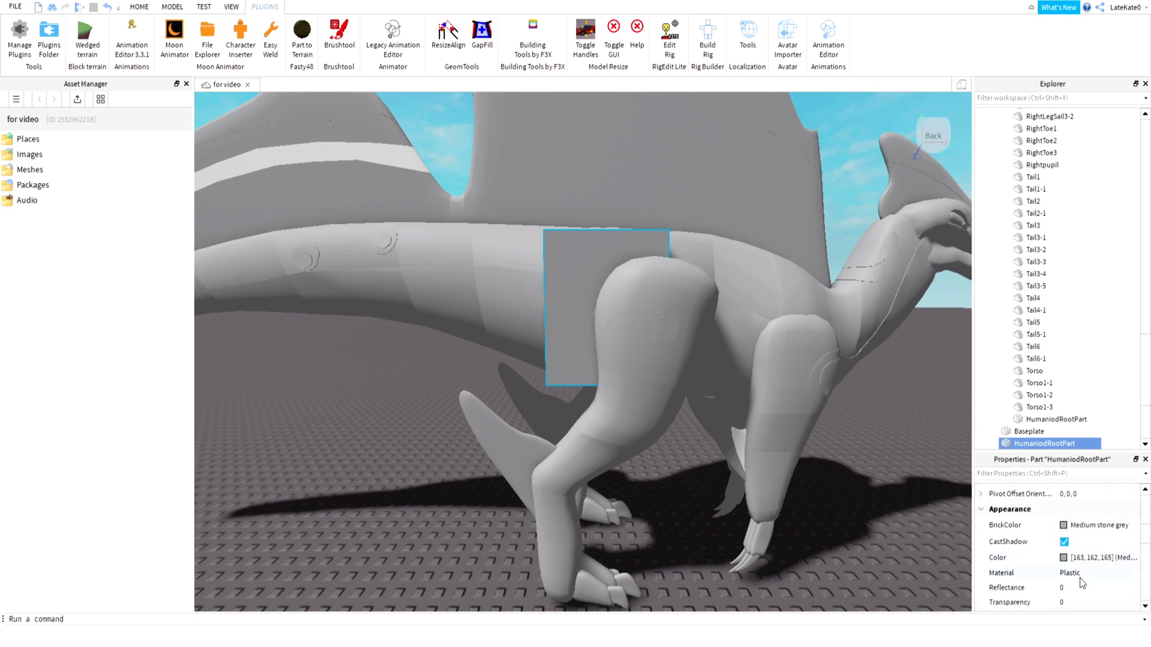
pyautogui.scroll(3, 1046, 551)
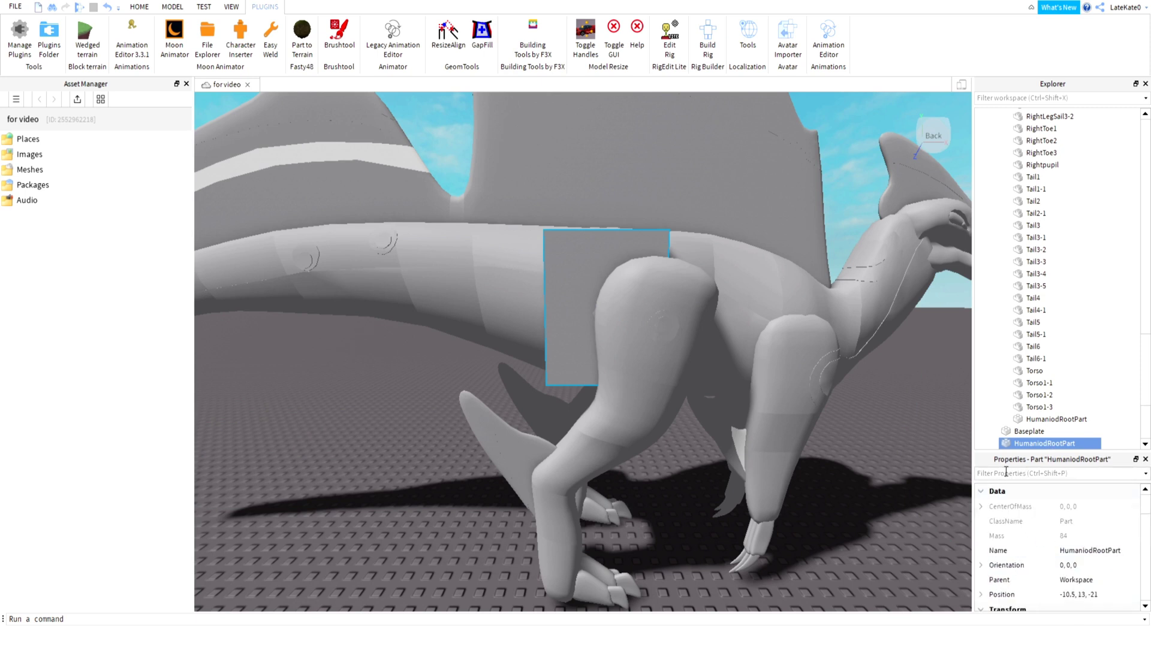
pyautogui.scroll(-5, 1087, 586)
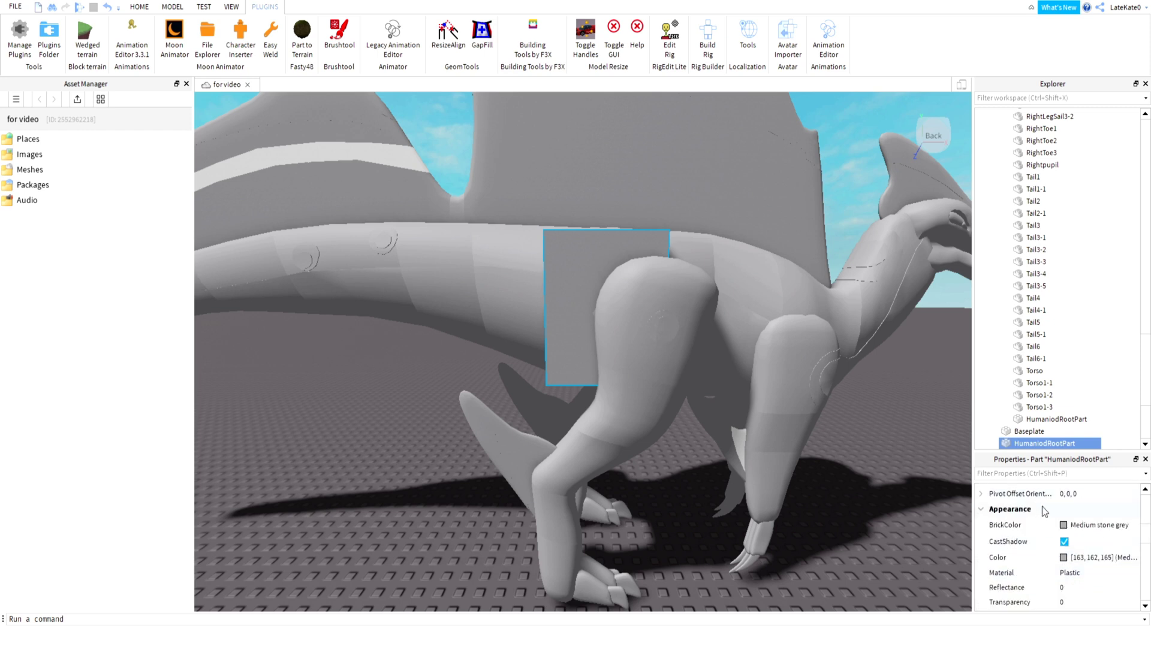
pyautogui.scroll(-1, 1026, 596)
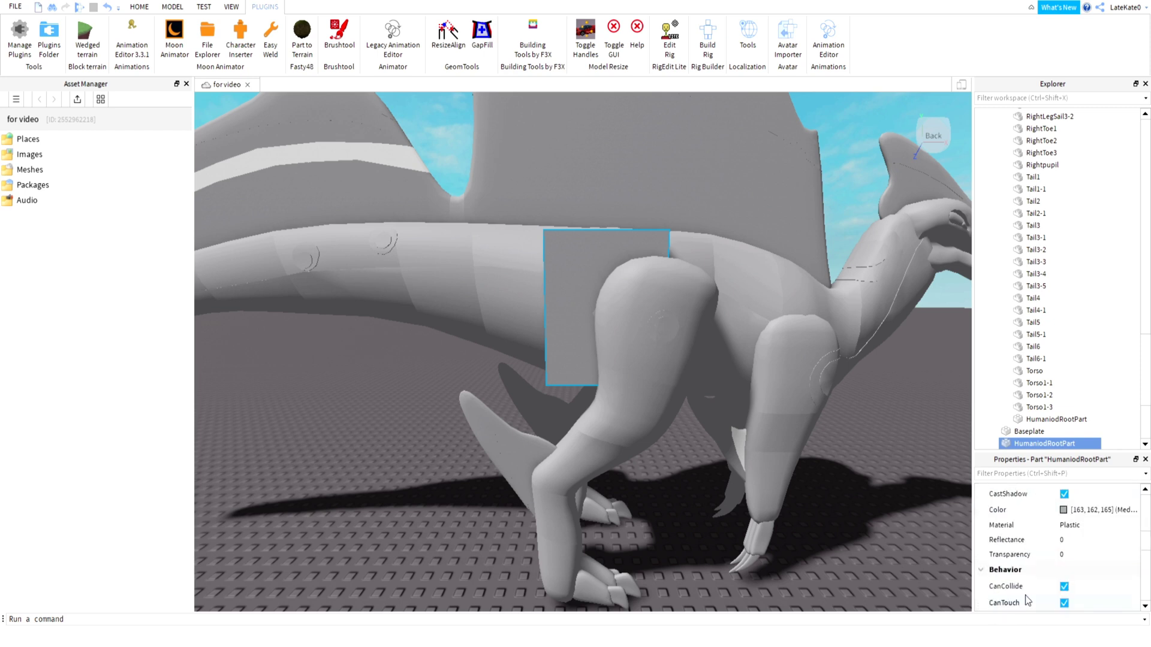
pyautogui.click(1077, 554)
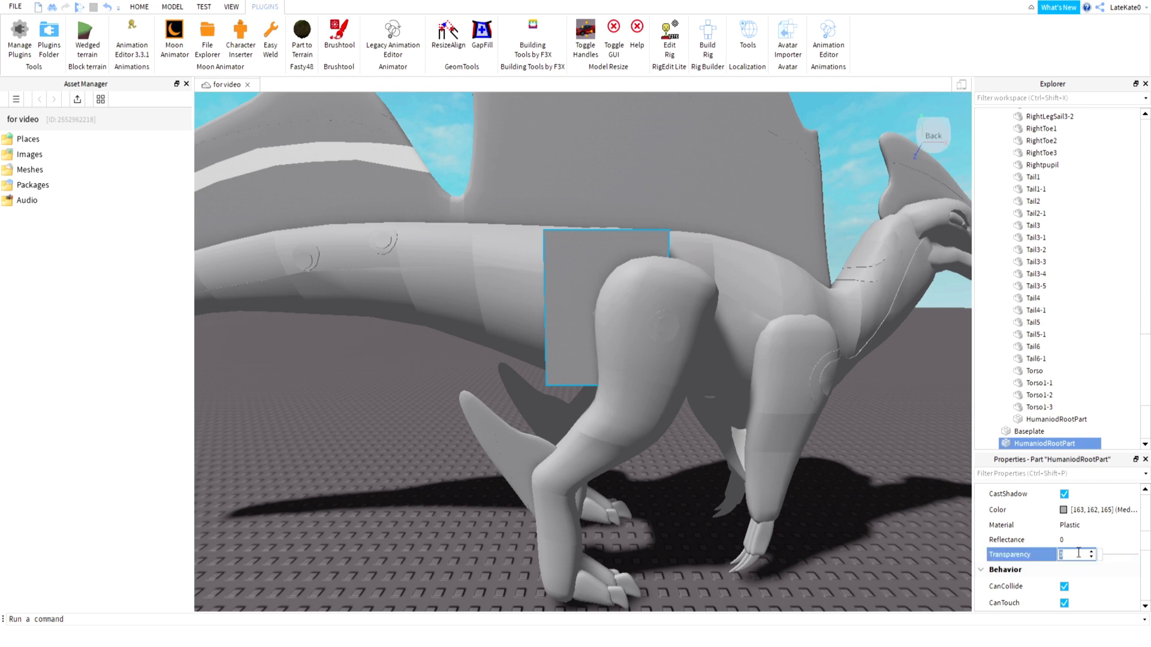
pyautogui.write('1')
pyautogui.press('Return')
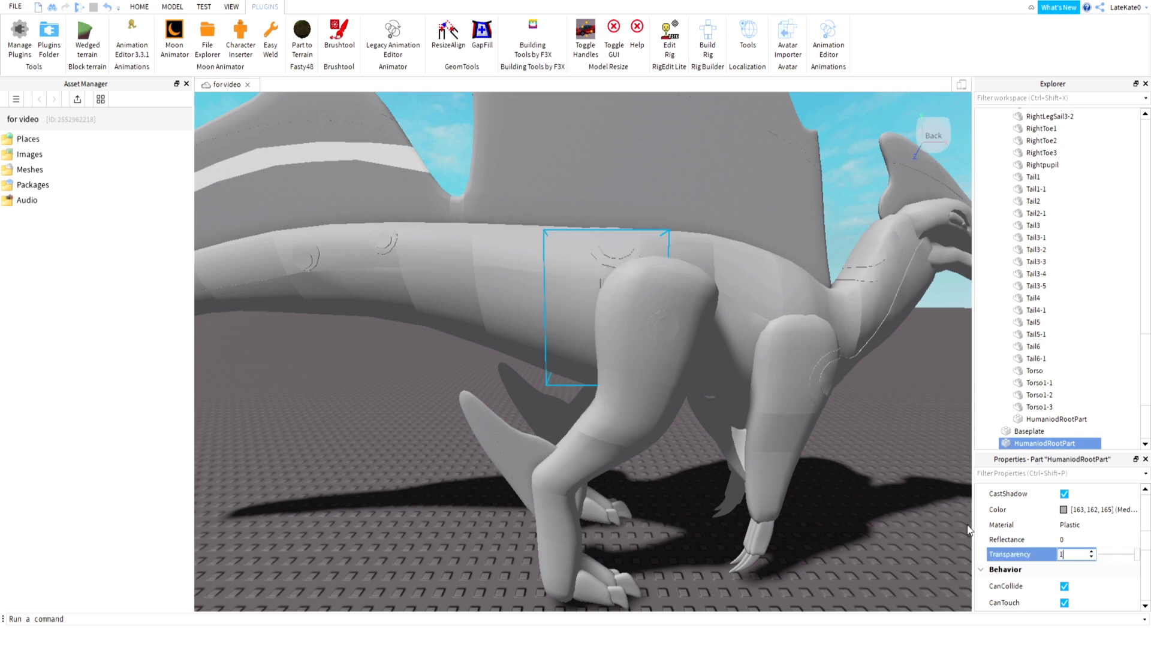
# Select the root part inside the dinosaur model together with the model itself and view the grouping options for them.
pyautogui.moveTo(594, 373); pyautogui.dragTo(660, 473, button='right')
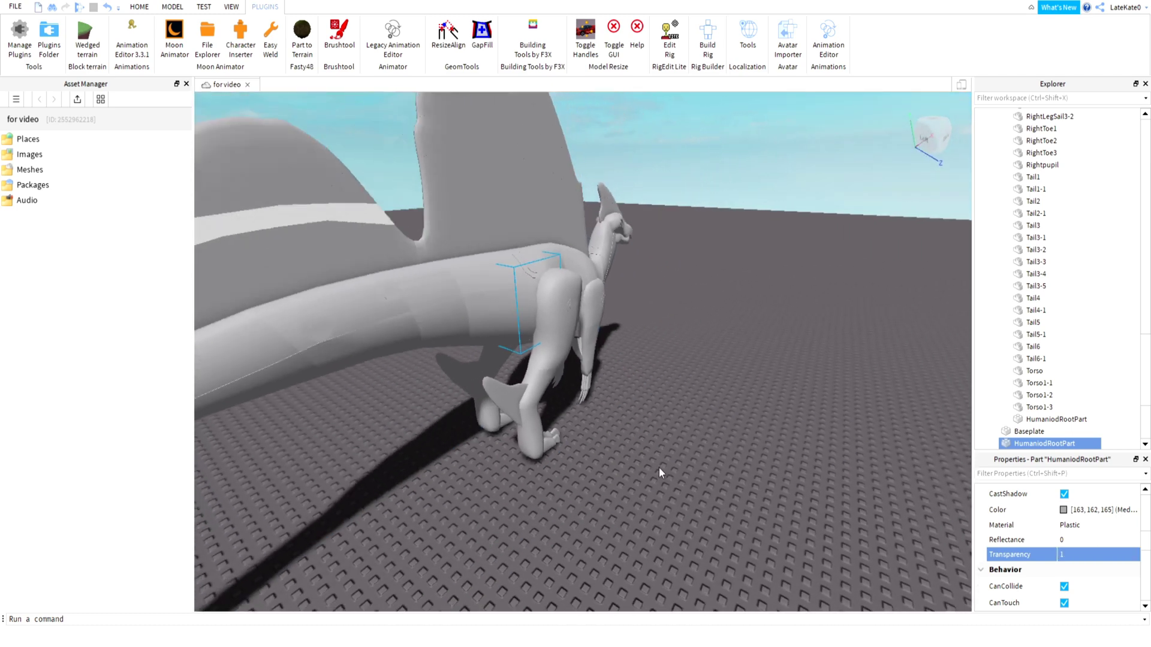
pyautogui.click(676, 524)
pyautogui.moveTo(676, 524); pyautogui.dragTo(660, 488, button='right')
pyautogui.scroll(5, 660, 488)
pyautogui.scroll(-3, 676, 402)
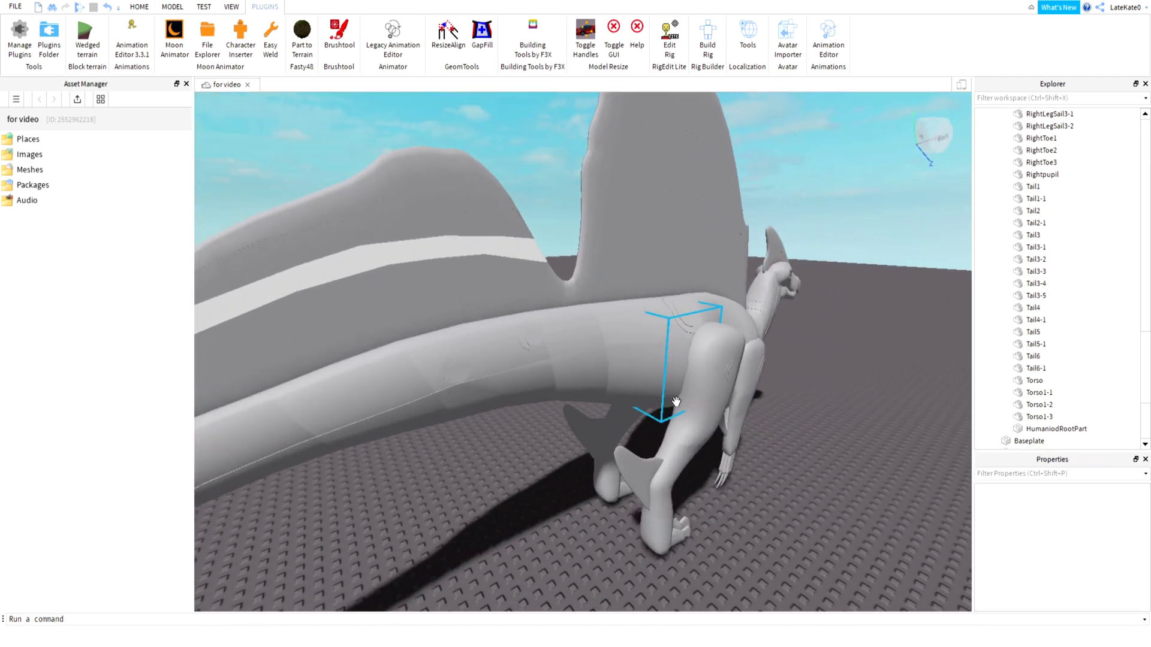
pyautogui.scroll(4, 689, 383)
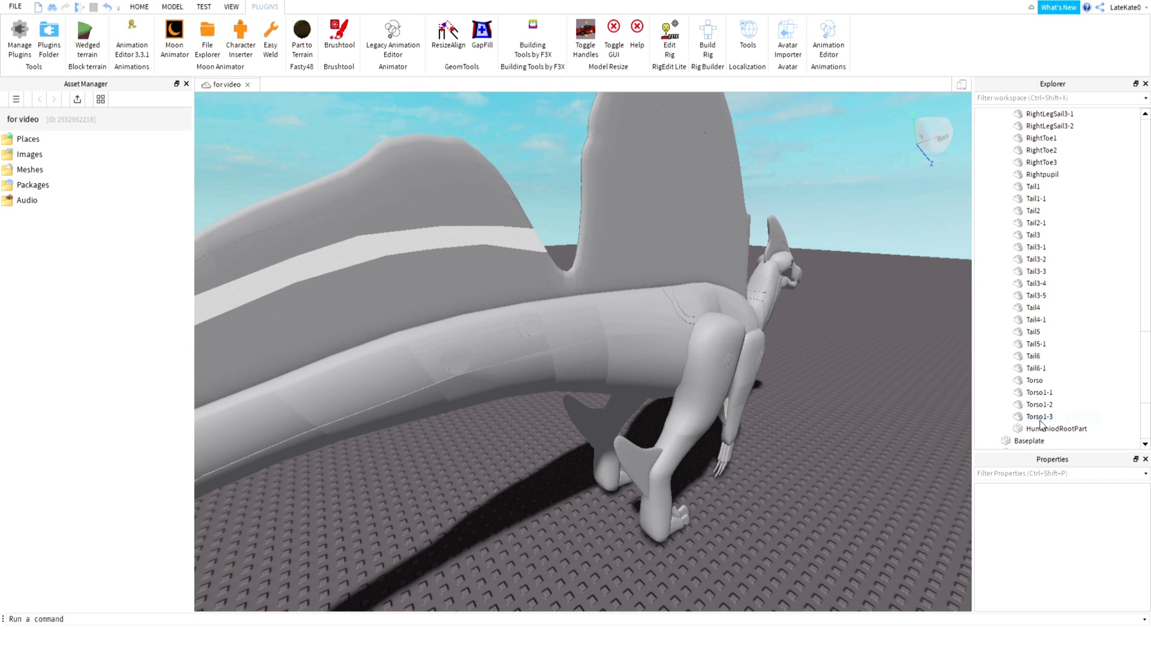
pyautogui.click(1042, 428)
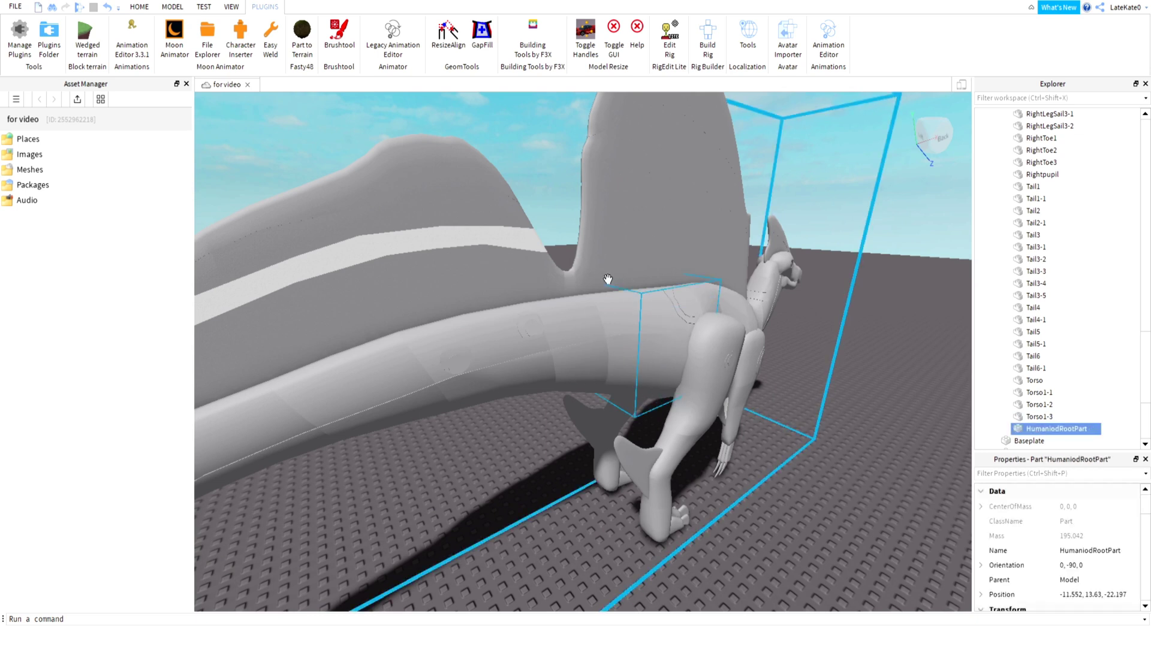
pyautogui.keyDown('ctrl'); pyautogui.click(529, 336); pyautogui.keyUp('ctrl')
pyautogui.rightClick(539, 339)
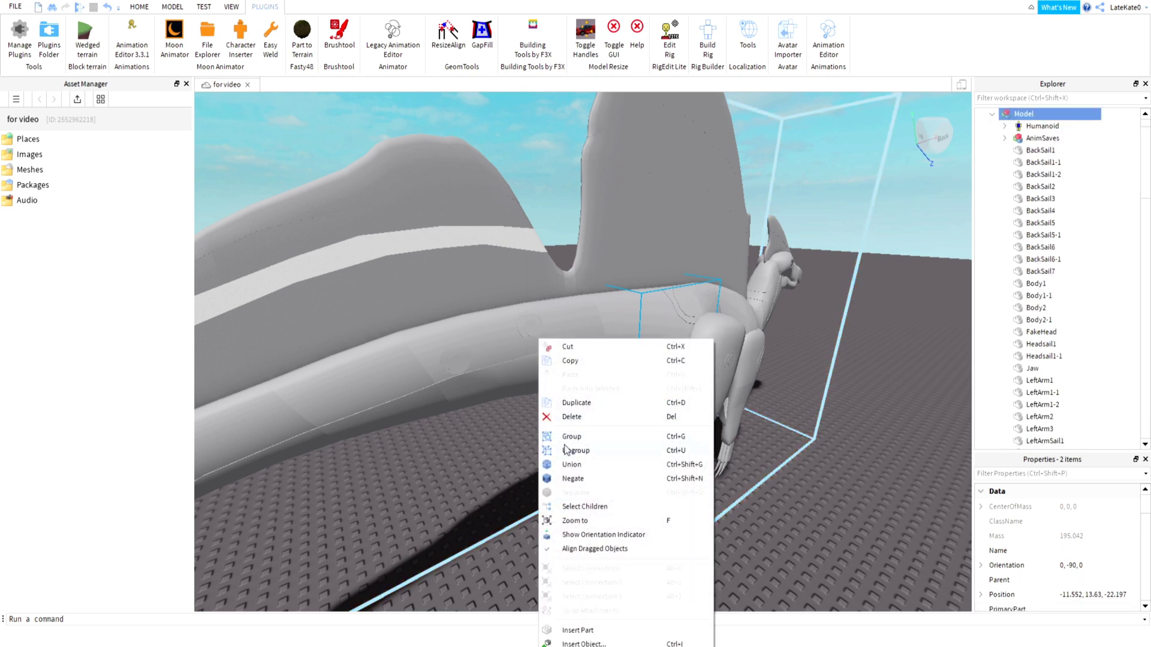
pyautogui.click(871, 510)
# Delete the extra HumaniodRootPart that sits directly in the Workspace, outside the dinosaur model.
pyautogui.scroll(-15, 1060, 359)
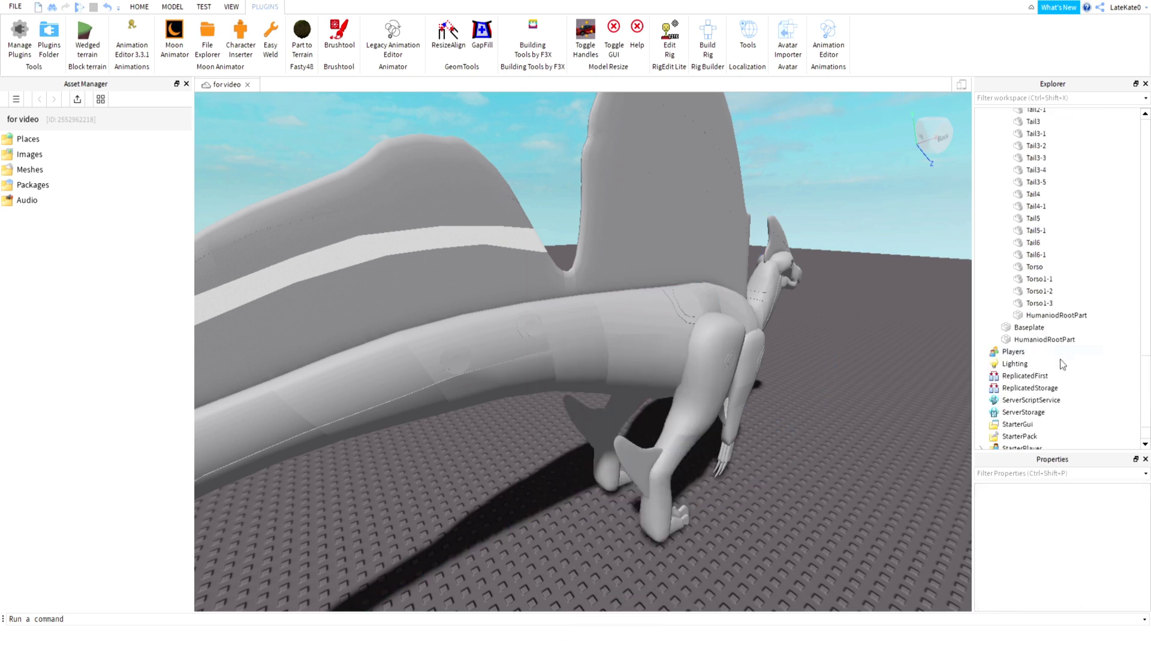
pyautogui.rightClick(1045, 287)
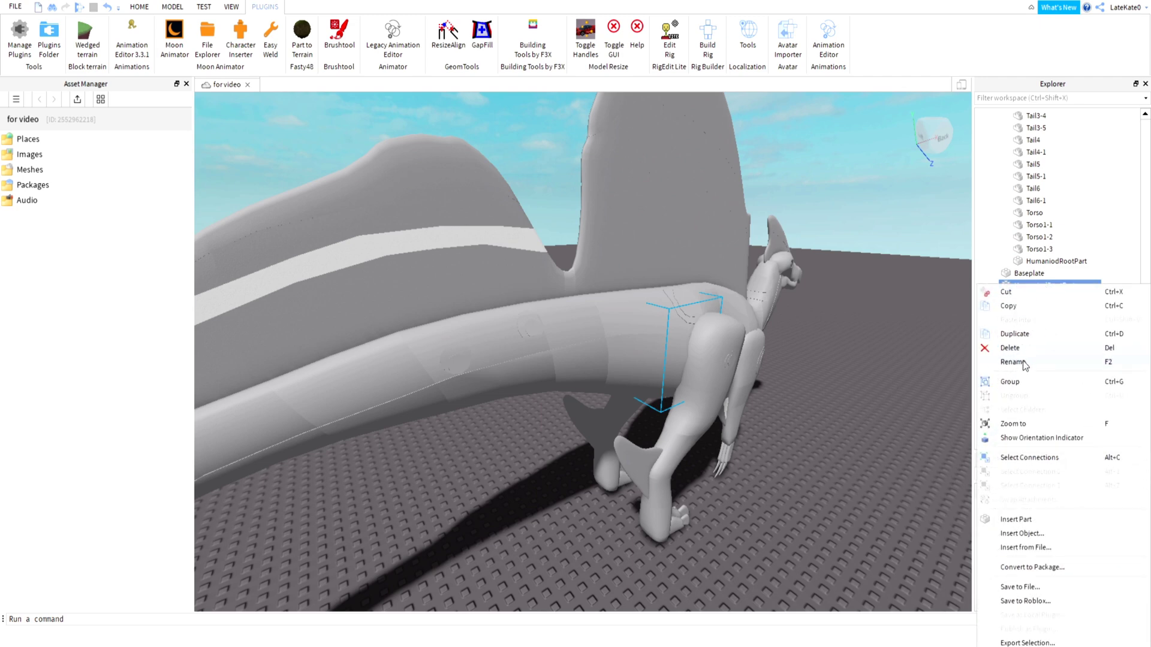
pyautogui.click(1013, 350)
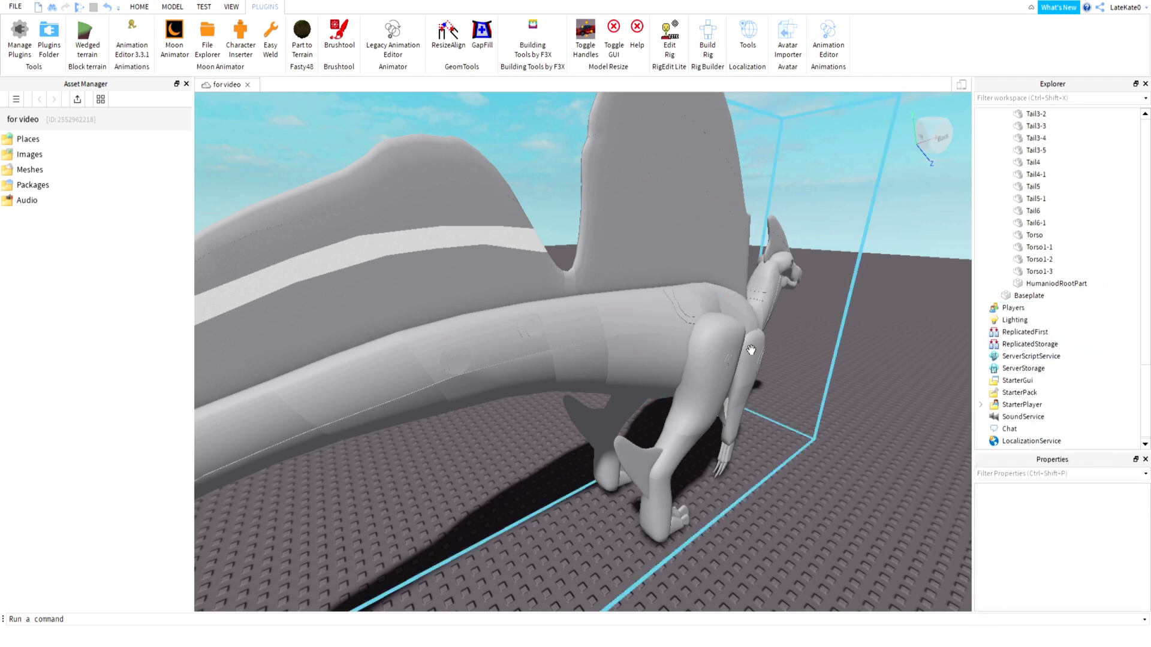
# Add a SurfaceGui to the HumaniodRootPart inside the dinosaur model.
pyautogui.click(1047, 285)
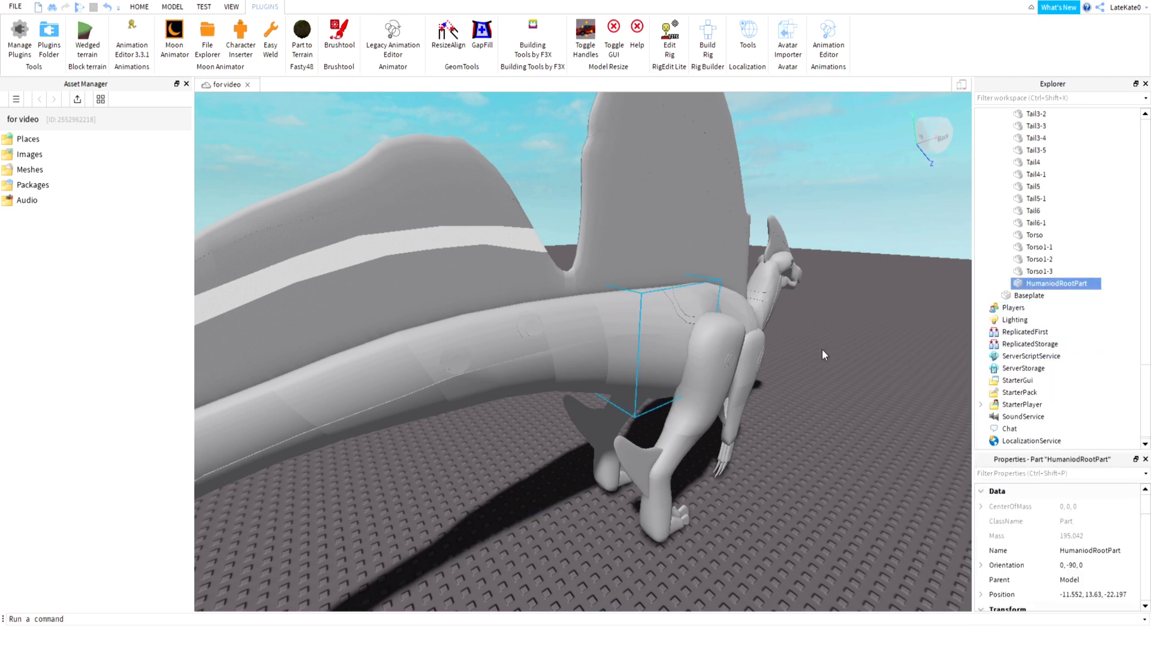
pyautogui.press('f')
pyautogui.moveTo(822, 352); pyautogui.dragTo(727, 352, button='right')
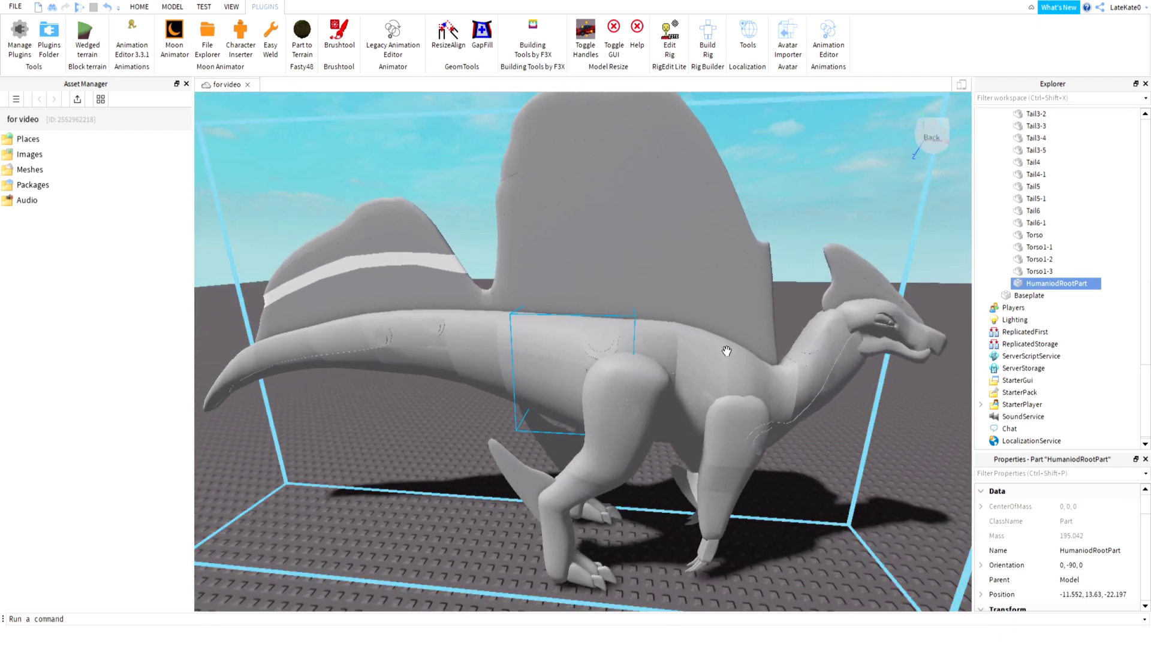
pyautogui.scroll(-3, 727, 351)
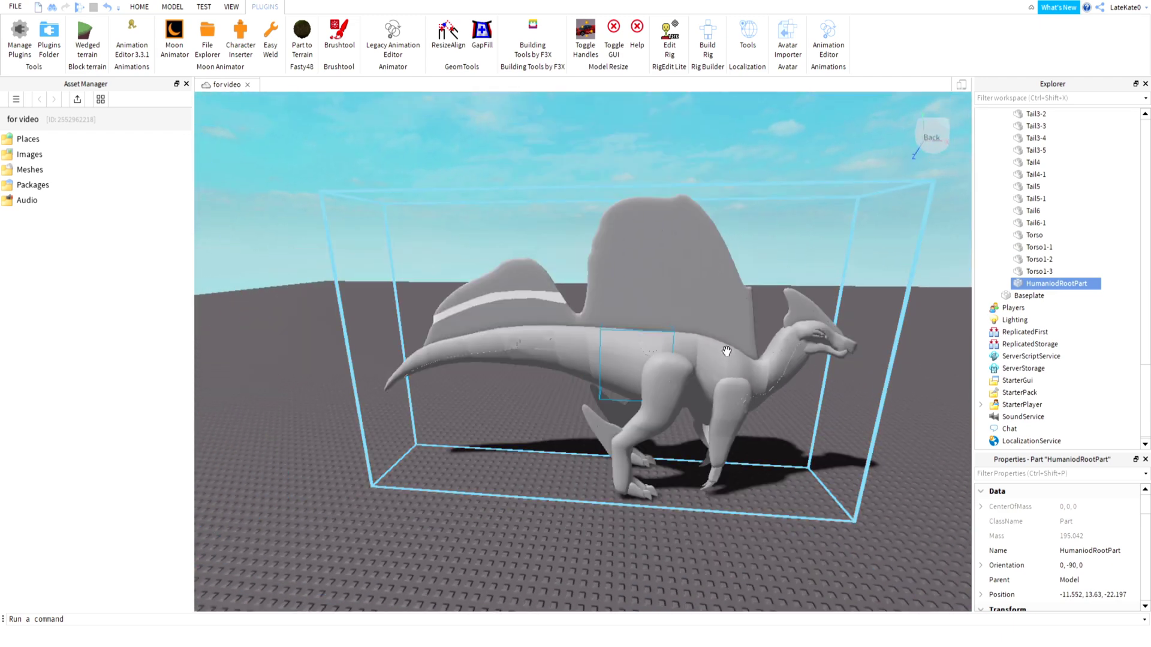
pyautogui.scroll(4, 727, 351)
pyautogui.scroll(2, 727, 351)
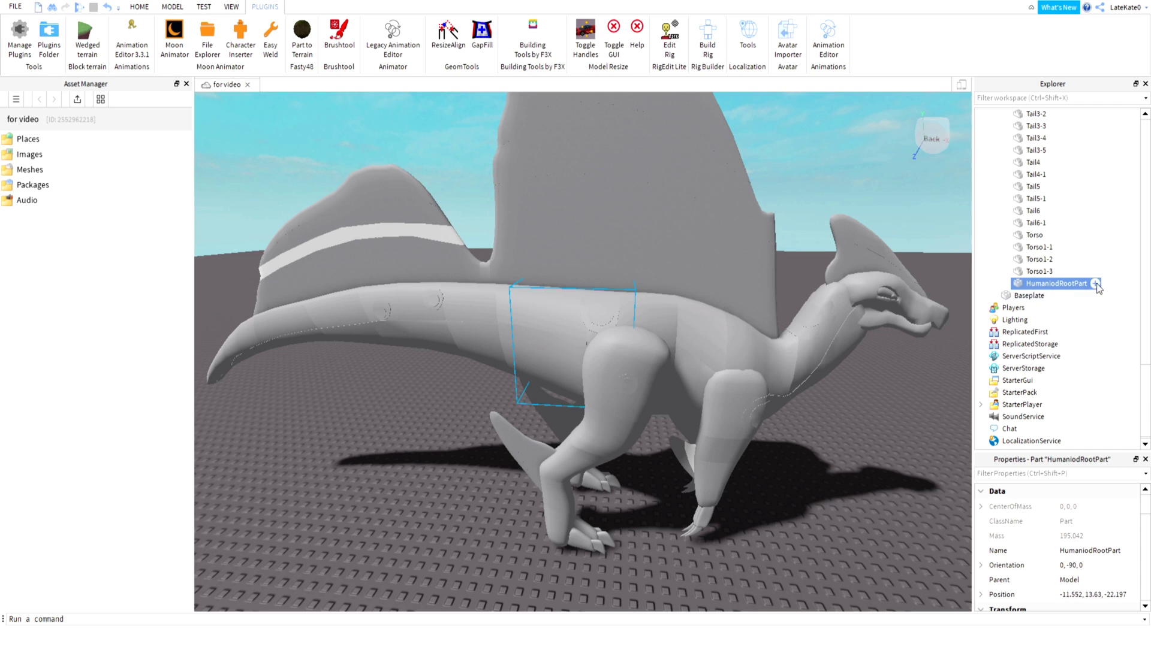
pyautogui.click(1096, 283)
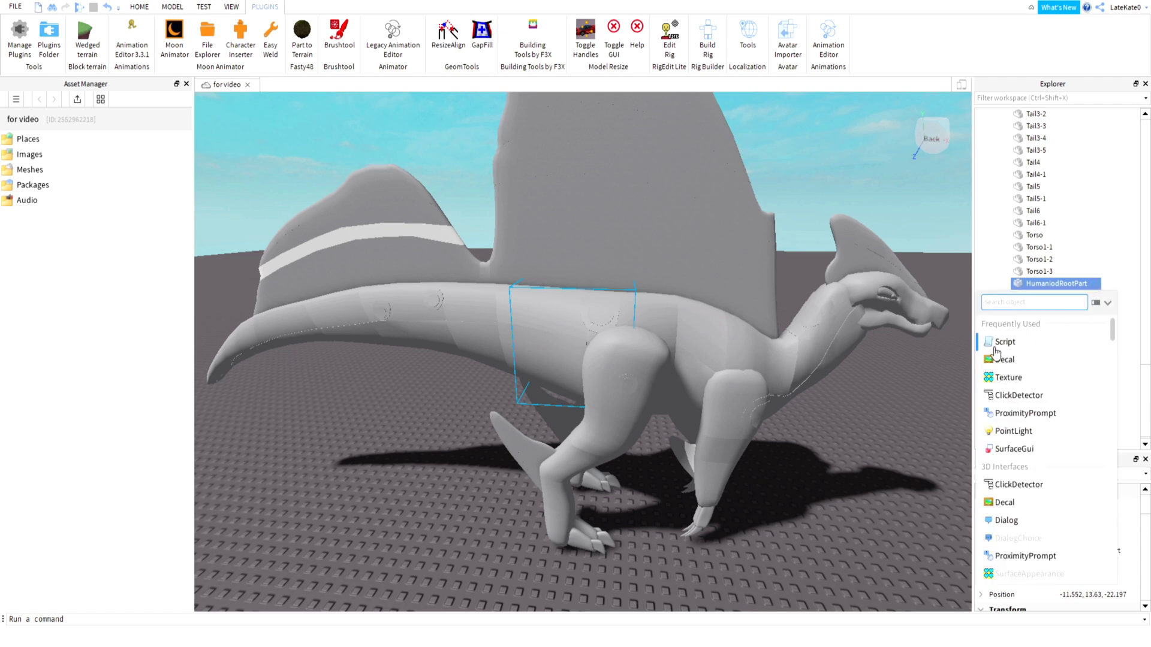
pyautogui.click(1014, 450)
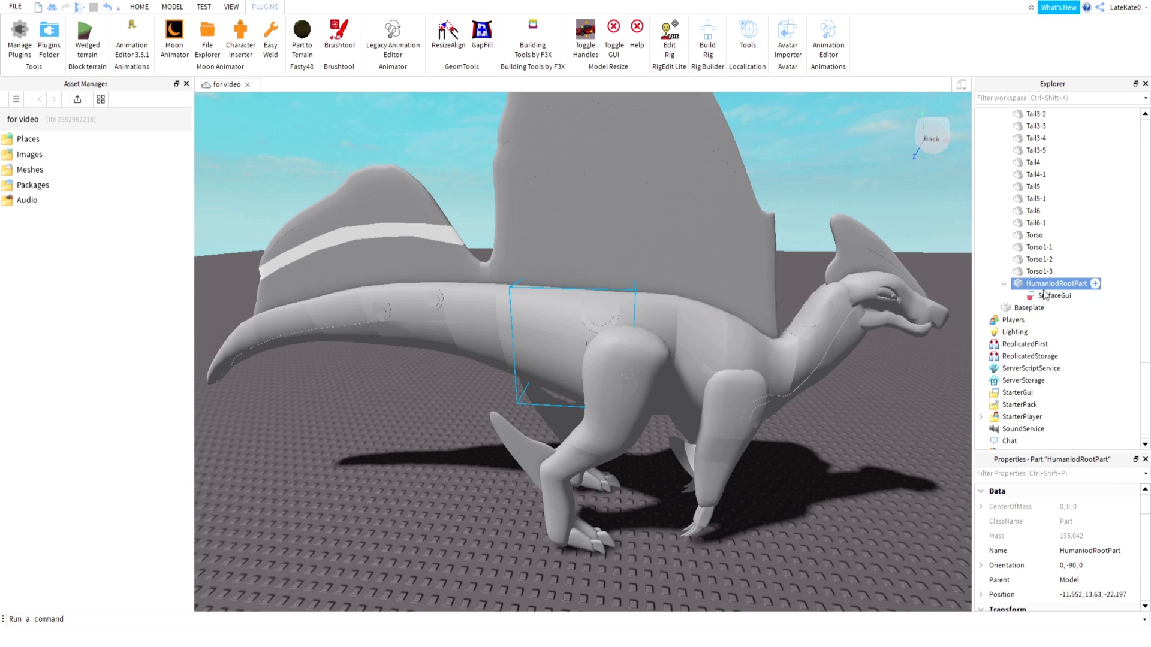
# Insert a Frame into the root part's SurfaceGui.
pyautogui.click(1045, 295)
pyautogui.click(1095, 295)
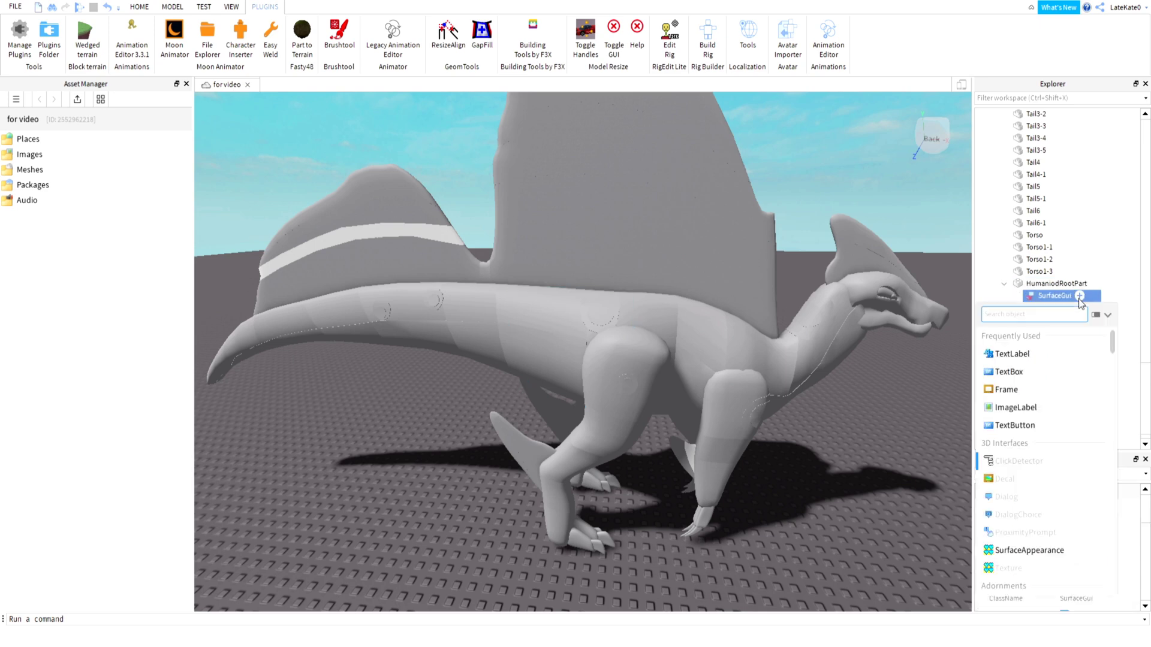
pyautogui.click(1006, 391)
pyautogui.scroll(3, 693, 373)
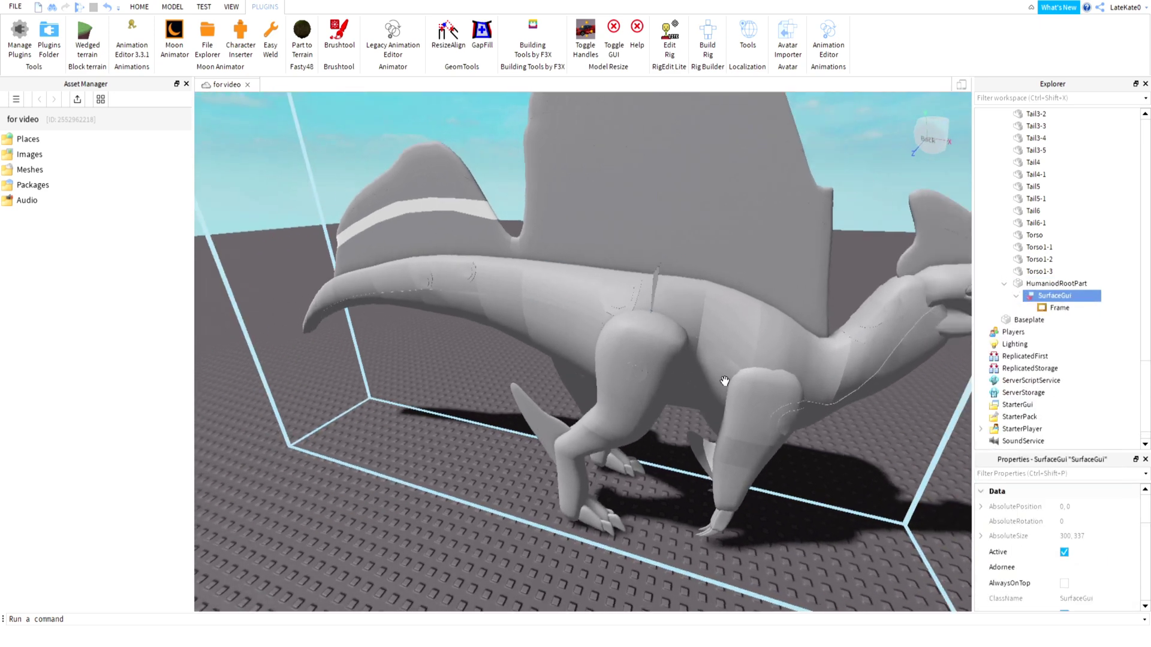
# Delete the SurfaceGui, together with its Frame, from the dinosaur's HumaniodRootPart.
pyautogui.press('d')
pyautogui.moveTo(725, 381); pyautogui.dragTo(634, 332, button='right')
pyautogui.press('a')
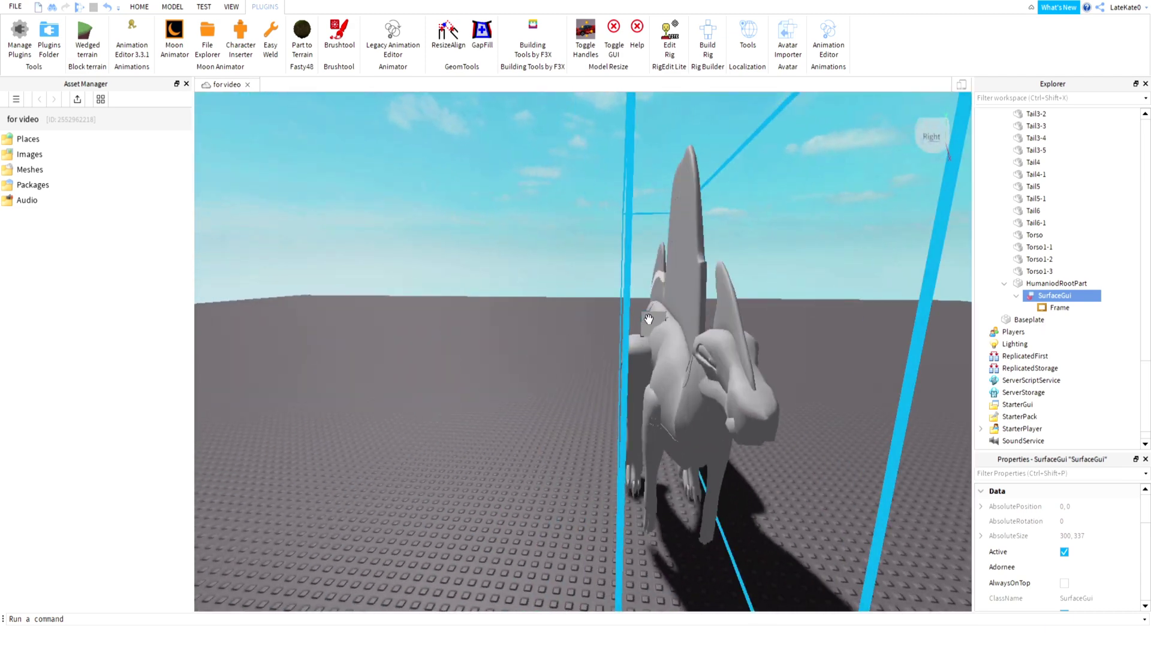
pyautogui.scroll(5, 649, 320)
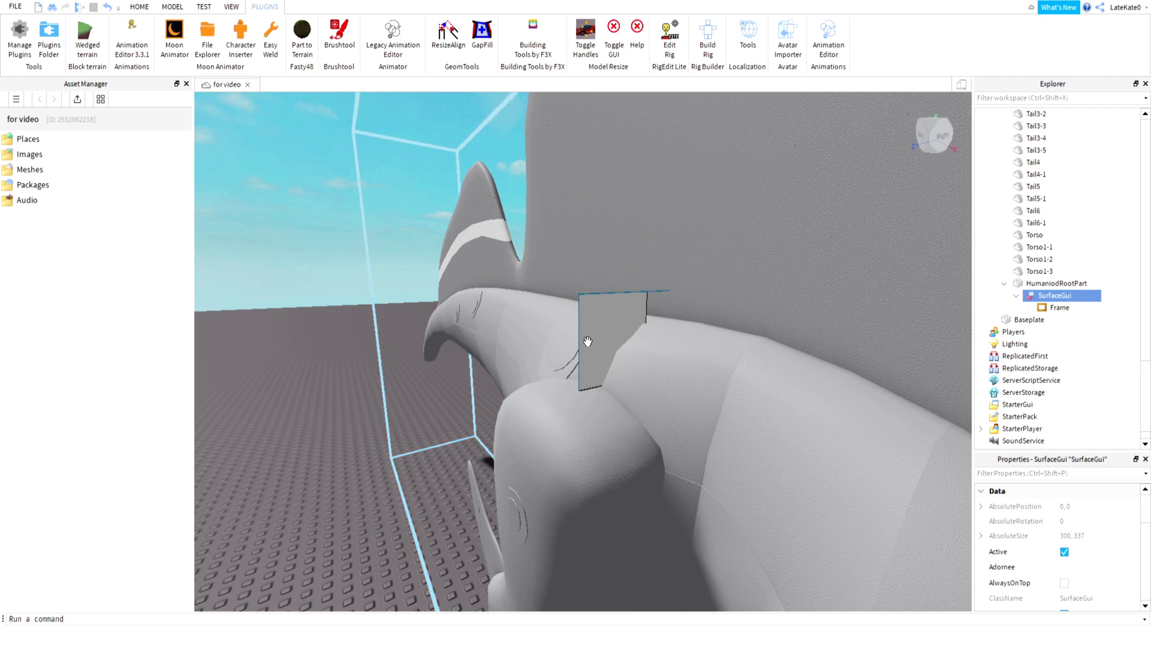
pyautogui.scroll(-10, 586, 334)
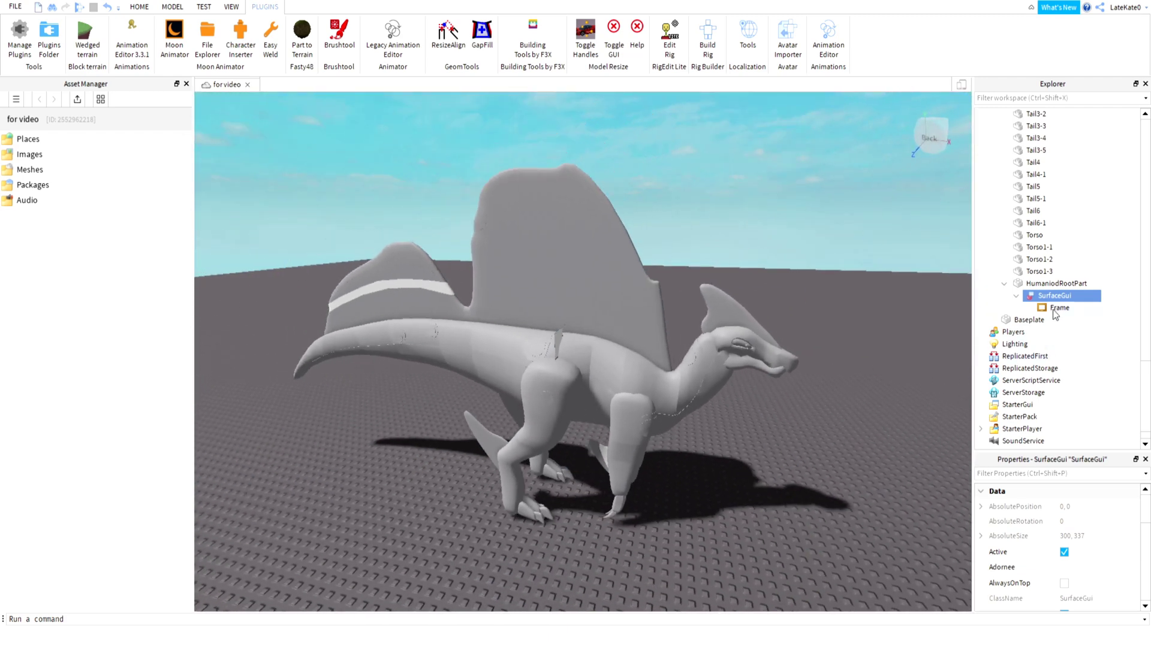
pyautogui.rightClick(1056, 296)
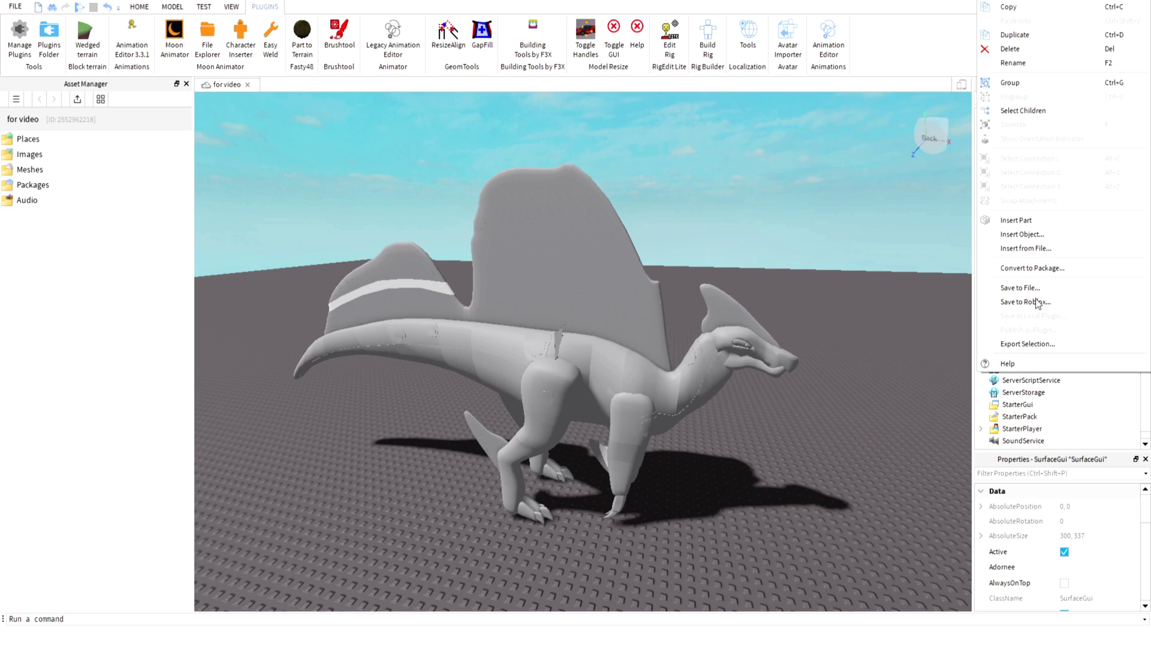
pyautogui.click(1015, 49)
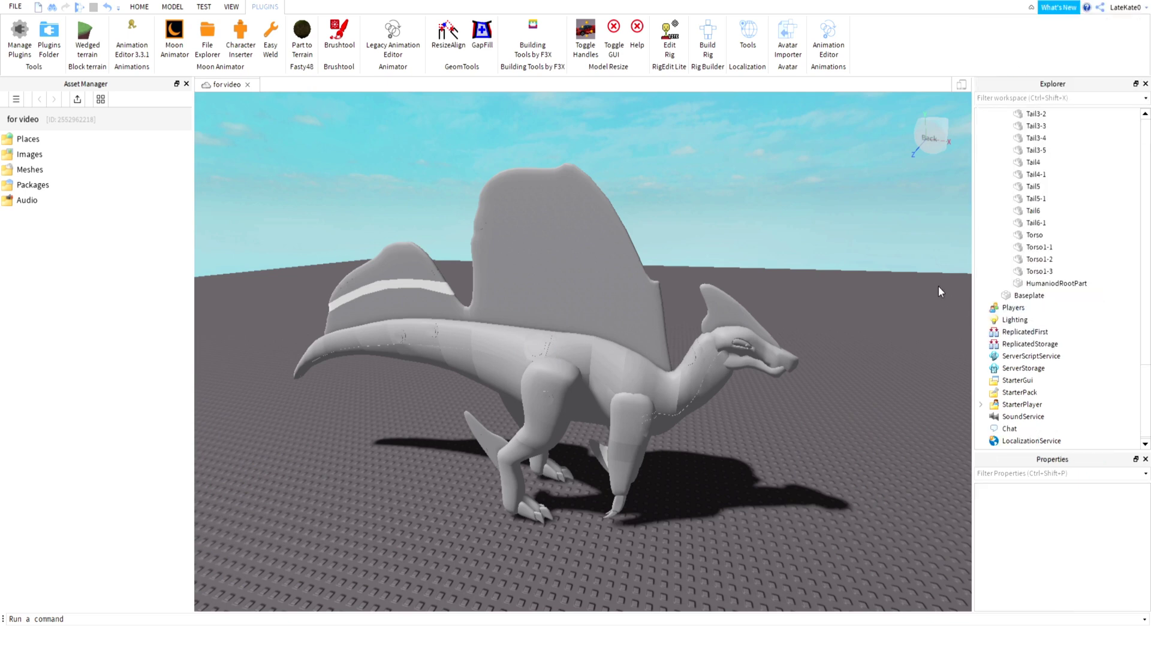
pyautogui.moveTo(908, 293); pyautogui.dragTo(907, 299, button='right')
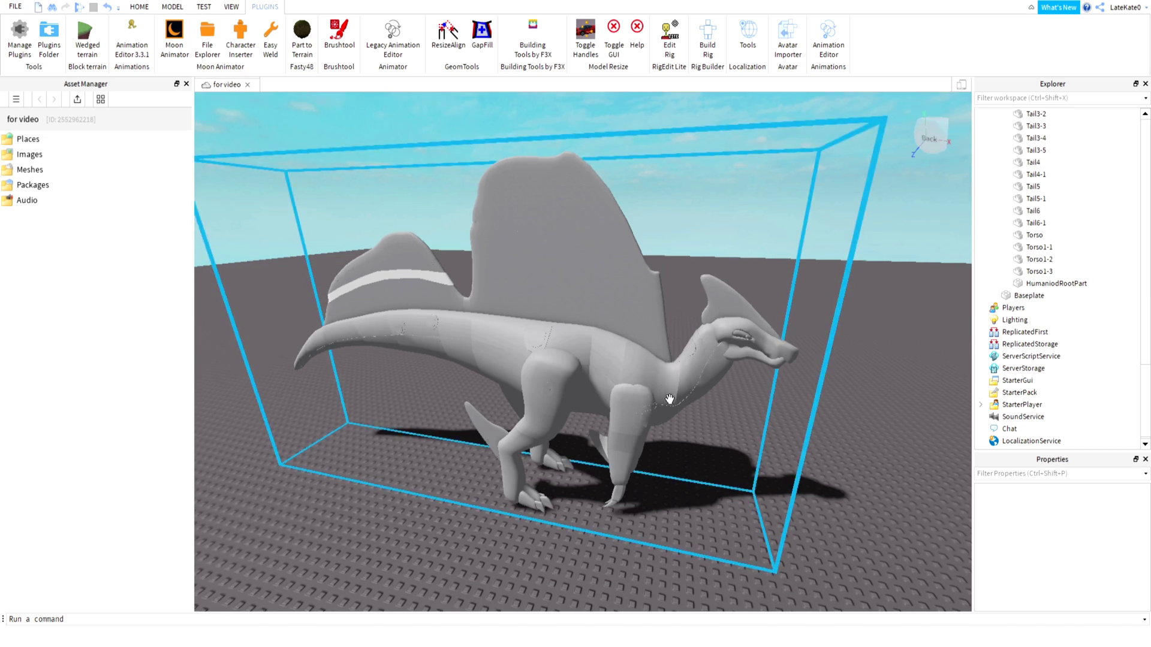
pyautogui.click(1043, 284)
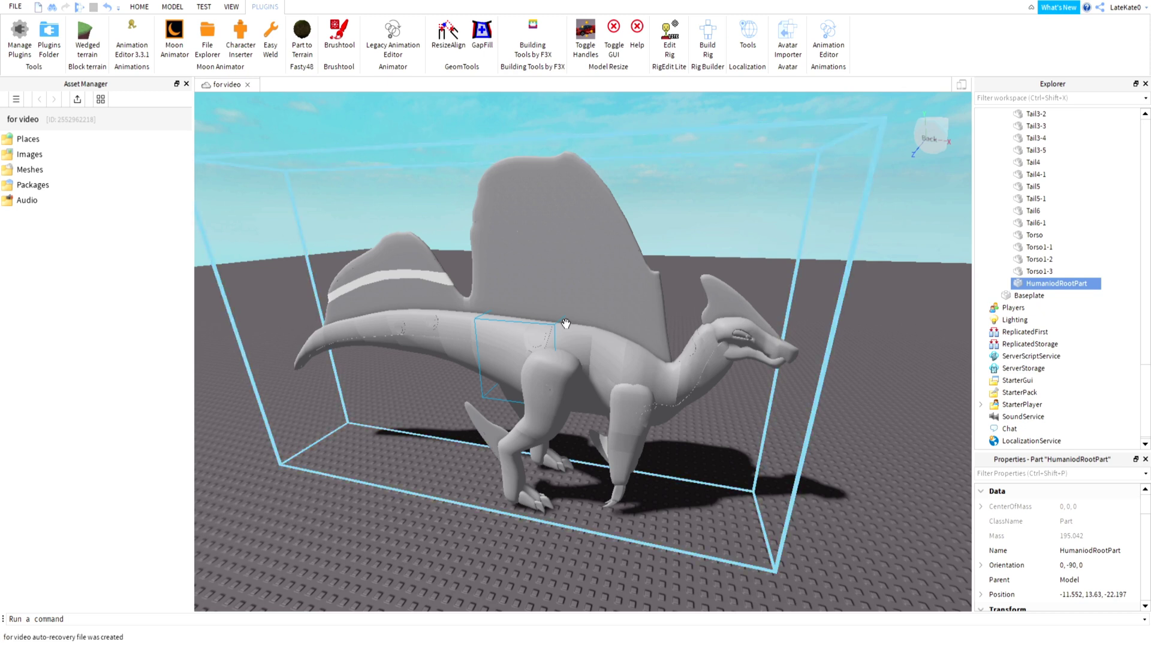
pyautogui.click(806, 579)
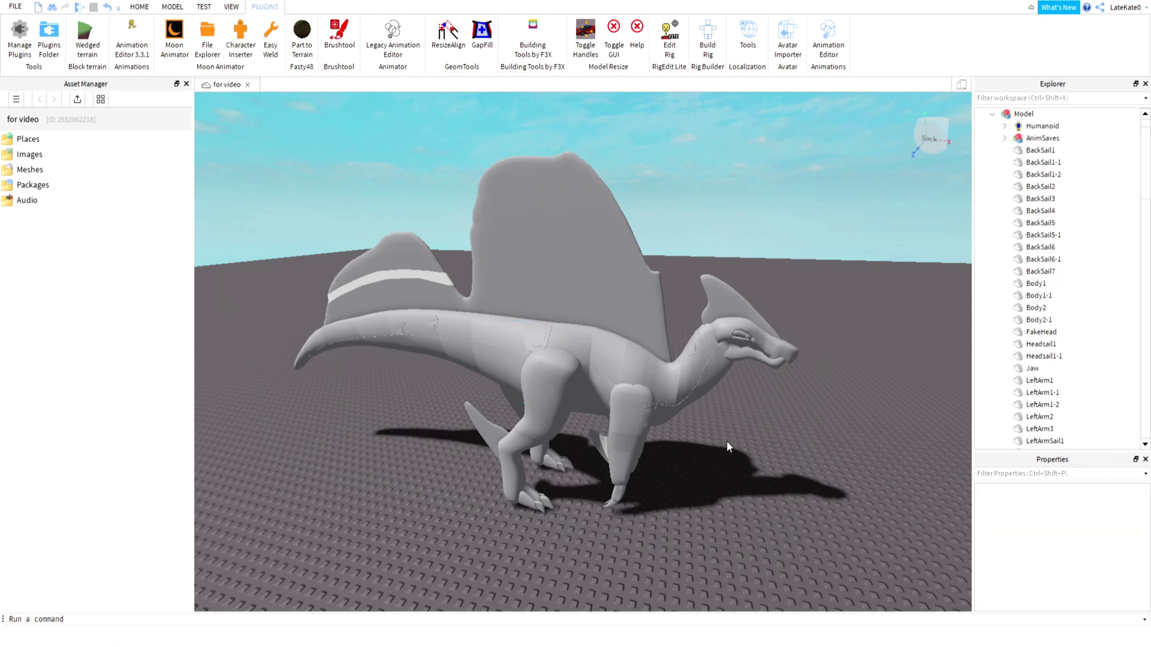
pyautogui.click(675, 401)
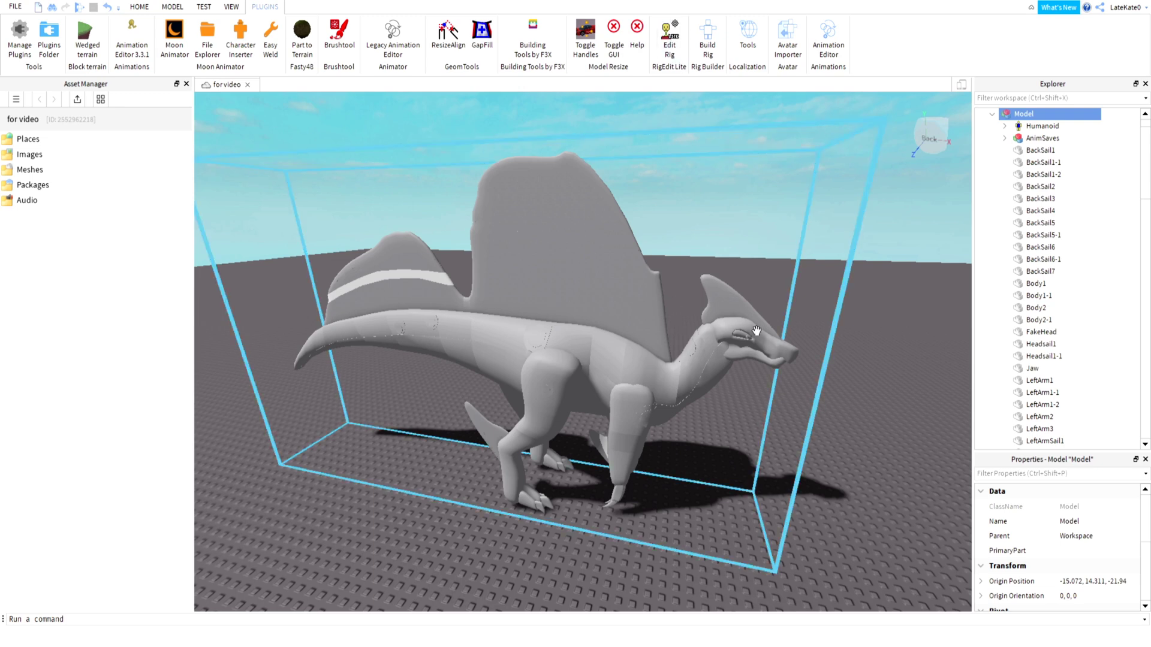
# Select the dinosaur model and start editing its rig with RigEdit Lite.
pyautogui.click(993, 114)
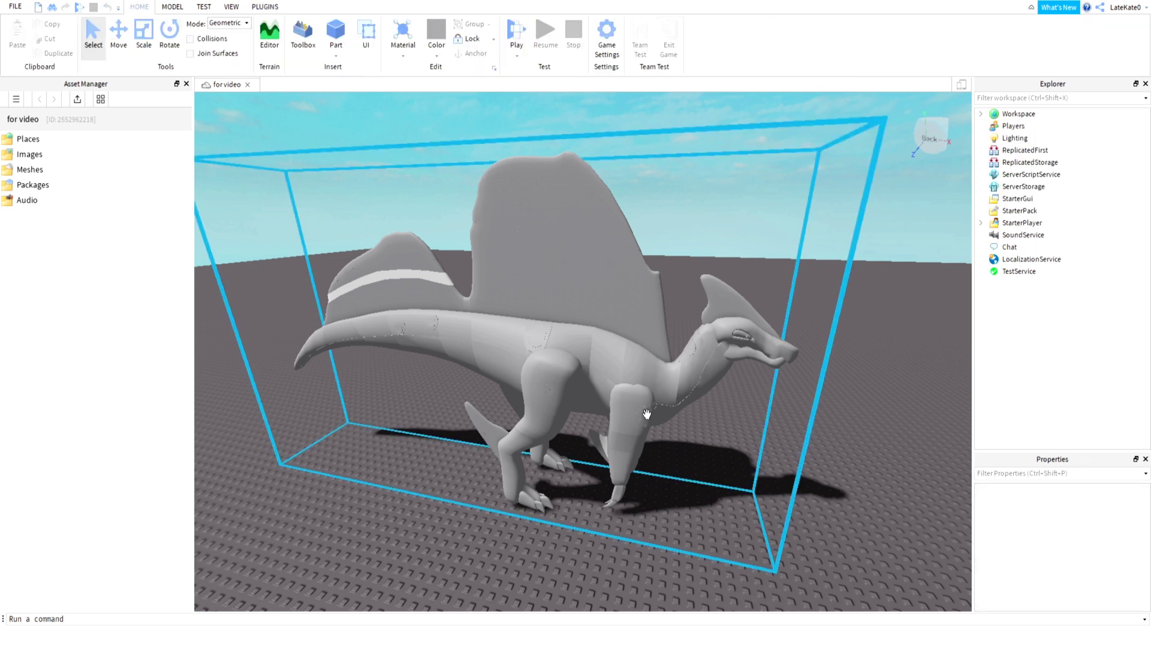
pyautogui.click(646, 393)
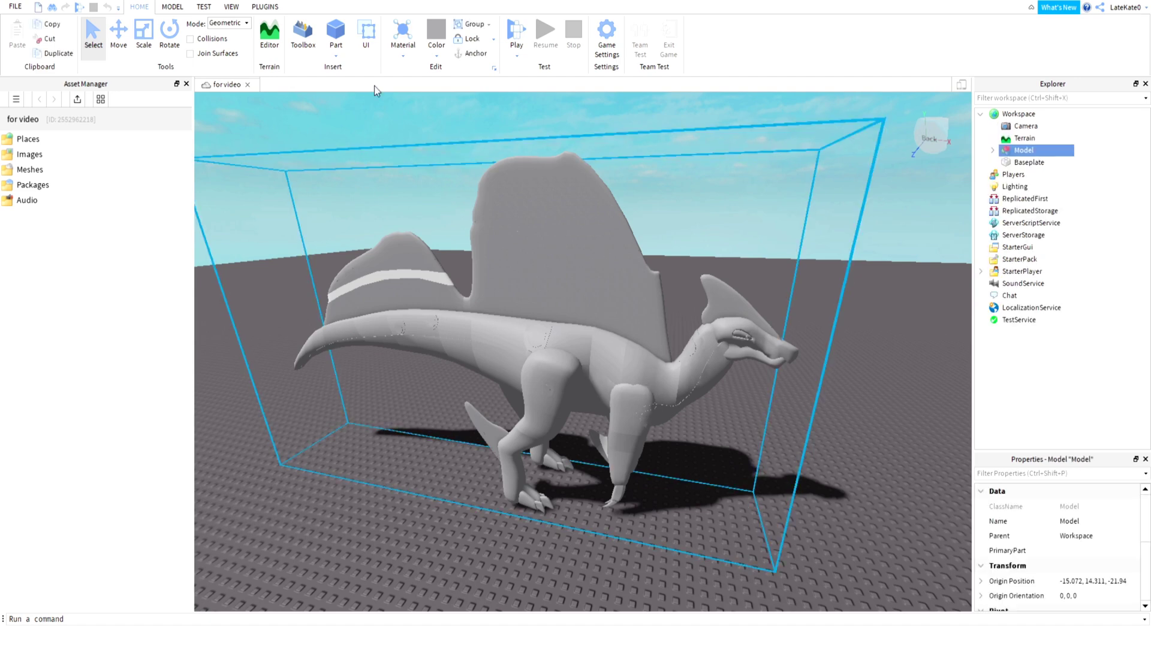
pyautogui.click(265, 6)
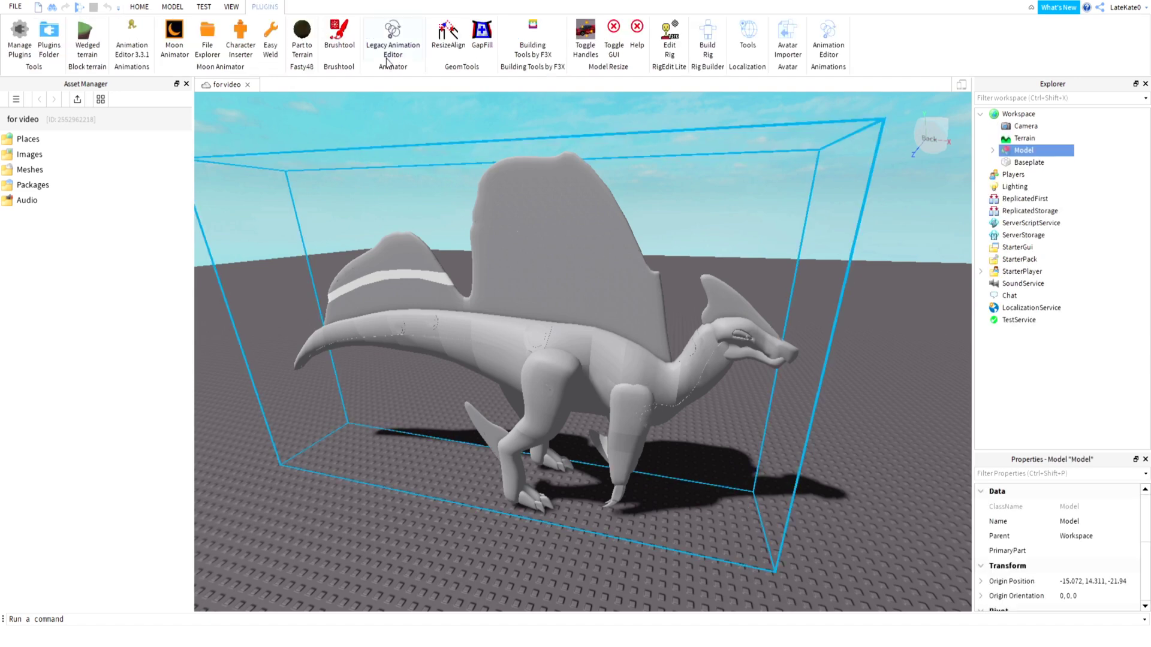
pyautogui.click(670, 48)
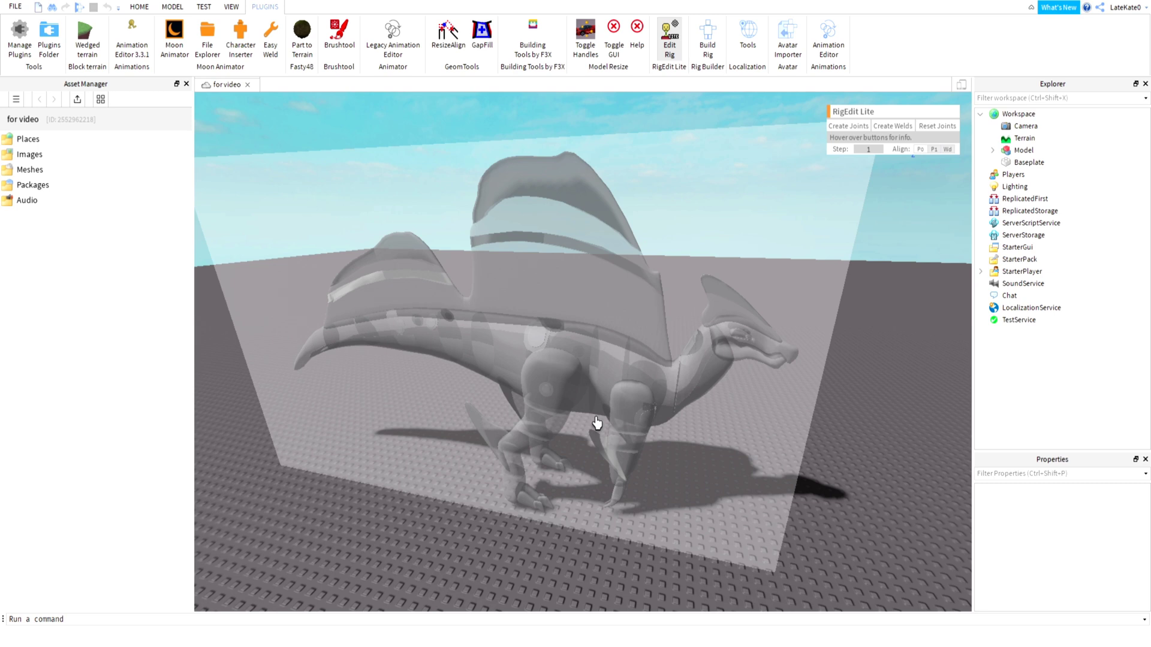
# Expand the dinosaur model's list of parts as far as the HumaniodRootPart and bring the body into view.
pyautogui.click(992, 151)
pyautogui.scroll(-1, 1145, 187)
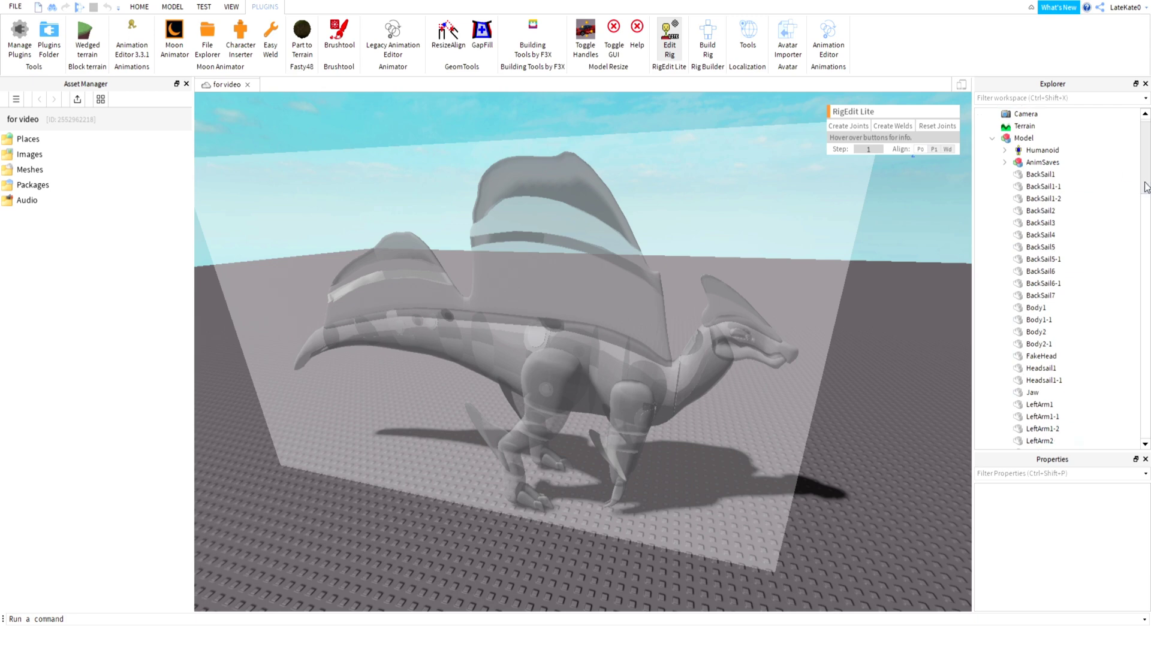
pyautogui.moveTo(1145, 187); pyautogui.dragTo(1145, 360)
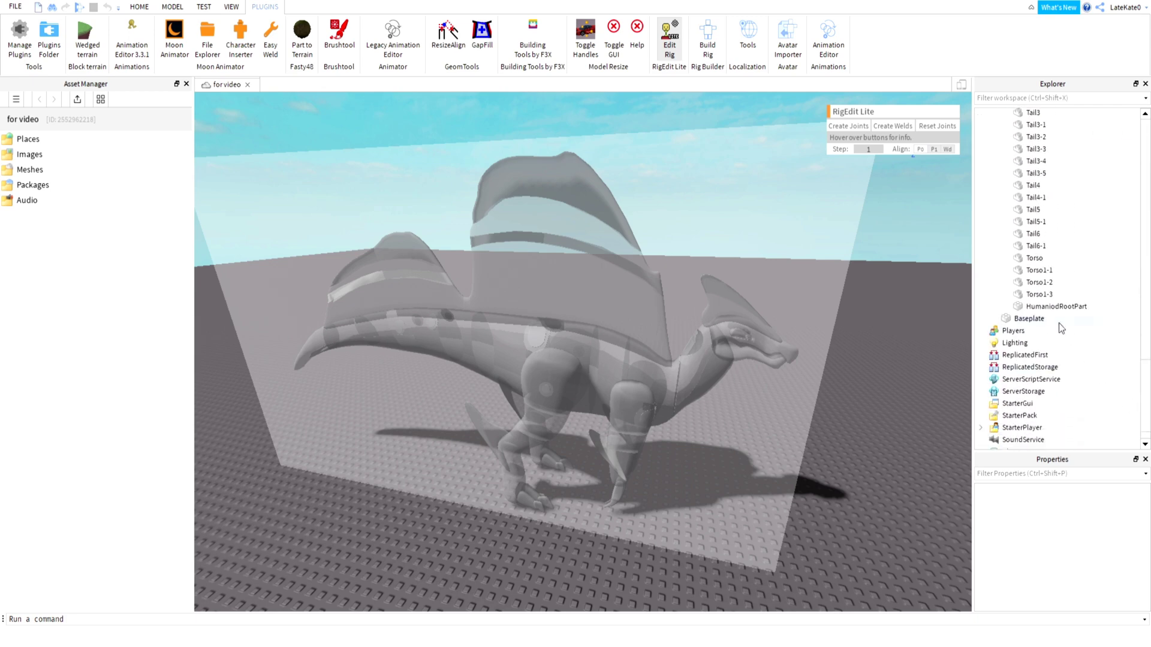
pyautogui.scroll(5, 683, 461)
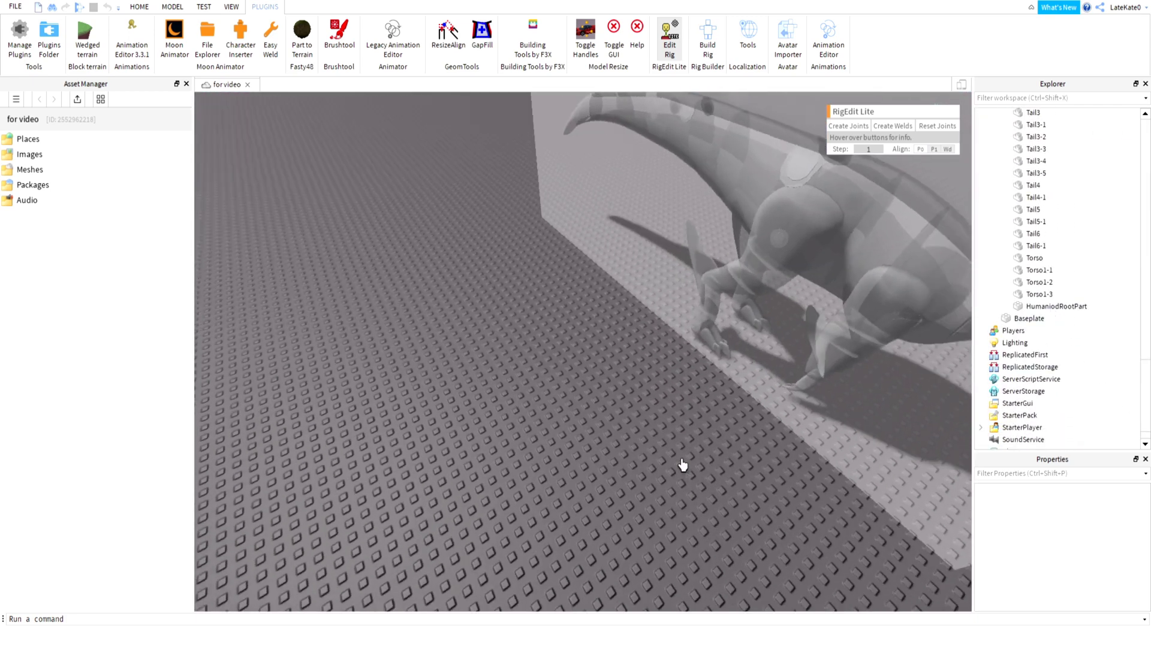
pyautogui.scroll(-5, 683, 465)
pyautogui.click(1055, 306)
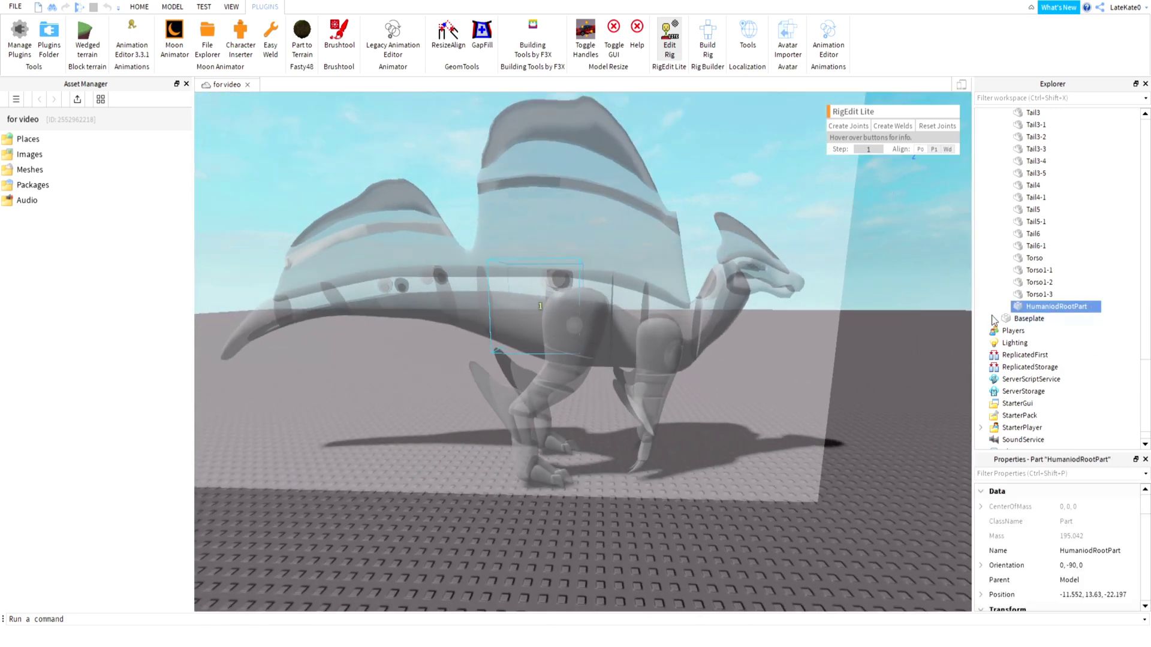
pyautogui.keyDown('ctrl'); pyautogui.click(1035, 257); pyautogui.keyUp('ctrl')
pyautogui.keyDown('ctrl'); pyautogui.click(1033, 209); pyautogui.keyUp('ctrl')
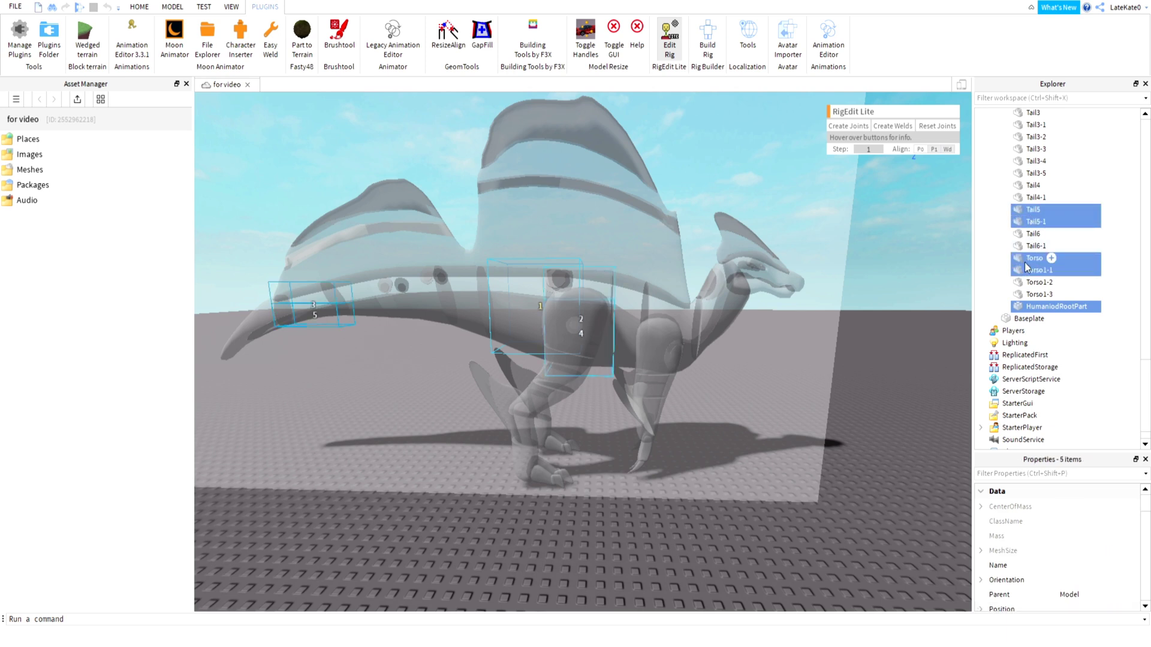
pyautogui.click(1032, 308)
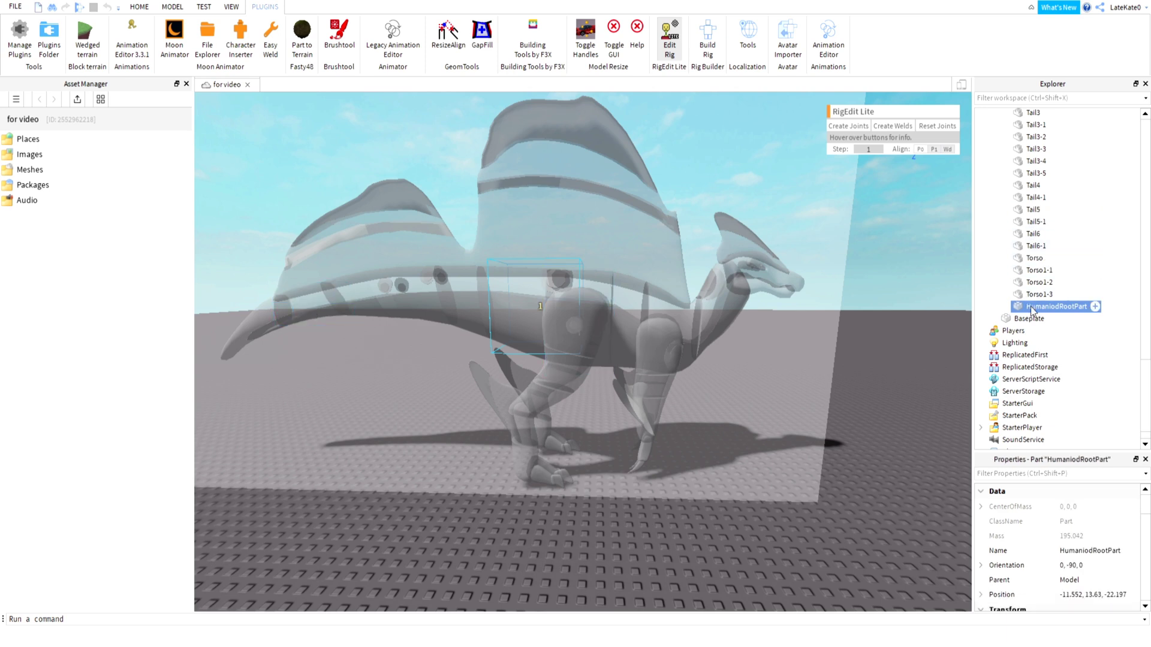
pyautogui.keyDown('shift'); pyautogui.click(1033, 209); pyautogui.keyUp('shift')
pyautogui.keyDown('shift'); pyautogui.click(1032, 175); pyautogui.keyUp('shift')
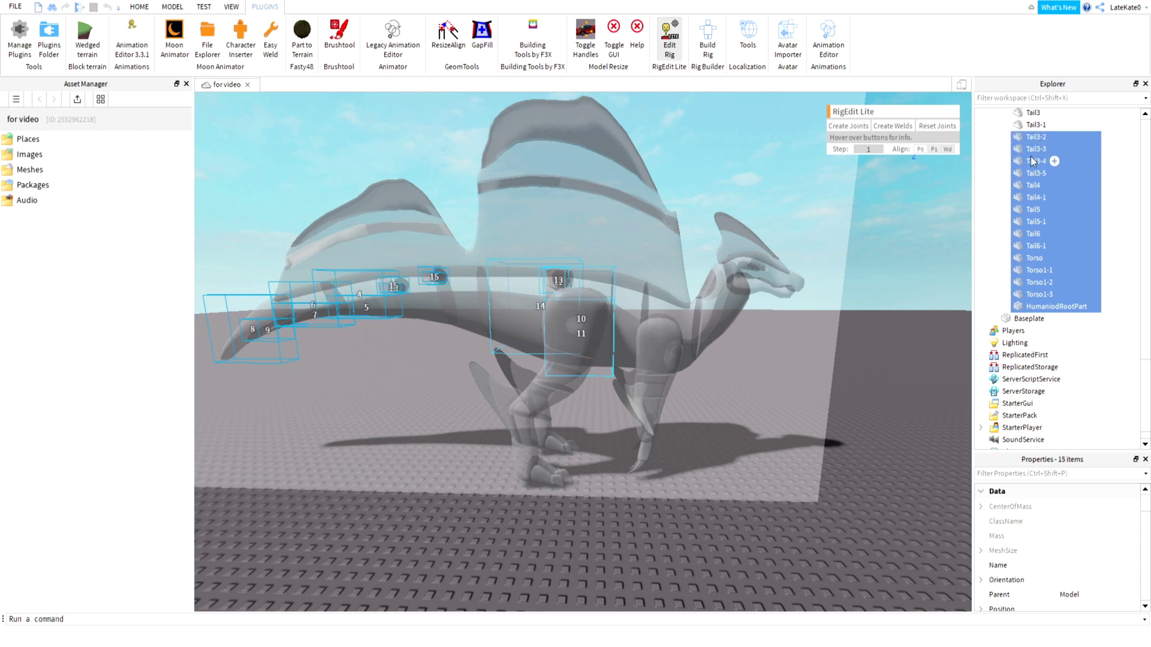
pyautogui.click(1028, 309)
pyautogui.click(1029, 308)
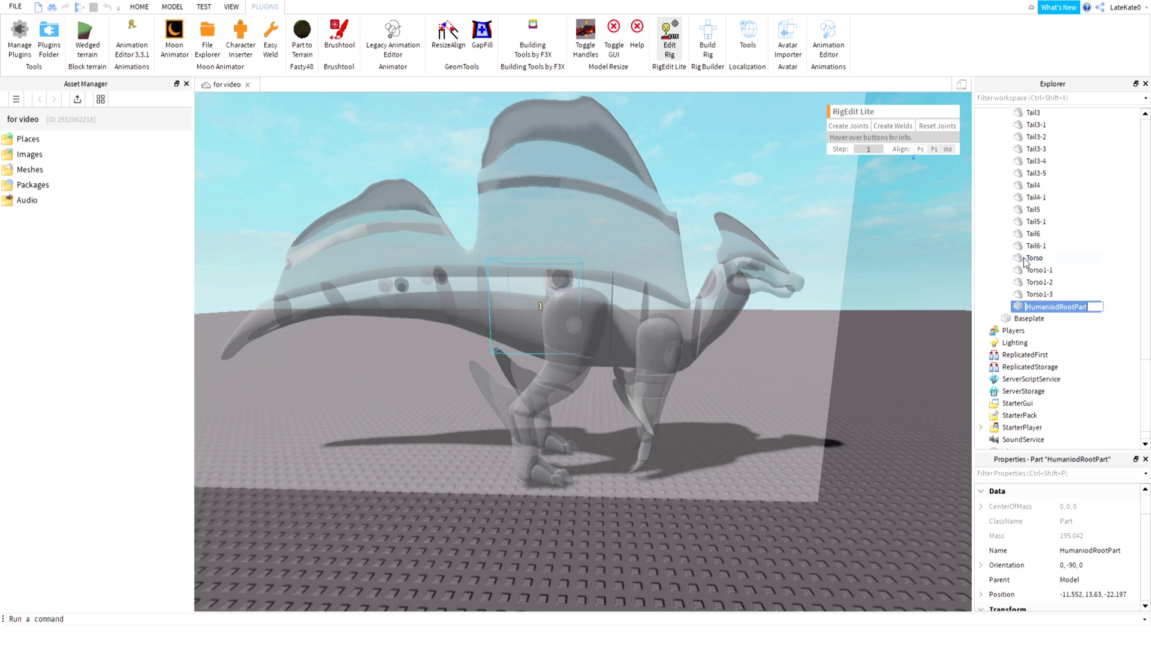
# Compare the HumaniodRootPart with the Torso and move the root part into it, to position -9.552, 12.63, -22.197.
pyautogui.keyDown('ctrl'); pyautogui.click(1035, 258); pyautogui.keyUp('ctrl')
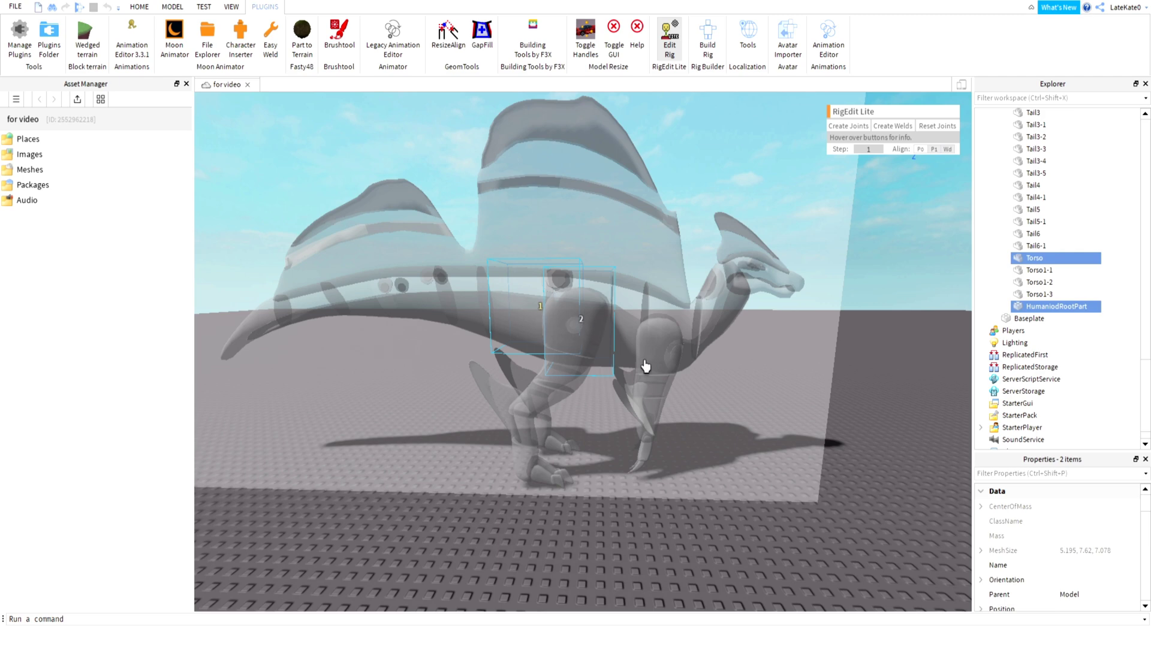
pyautogui.press('f')
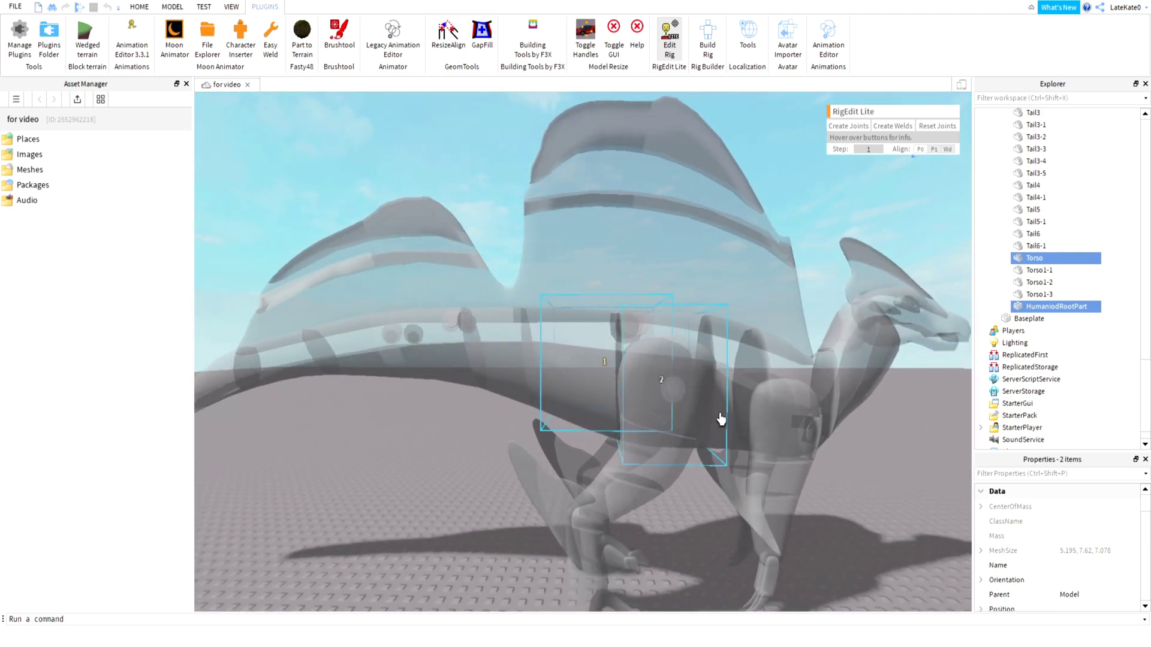
pyautogui.click(1024, 307)
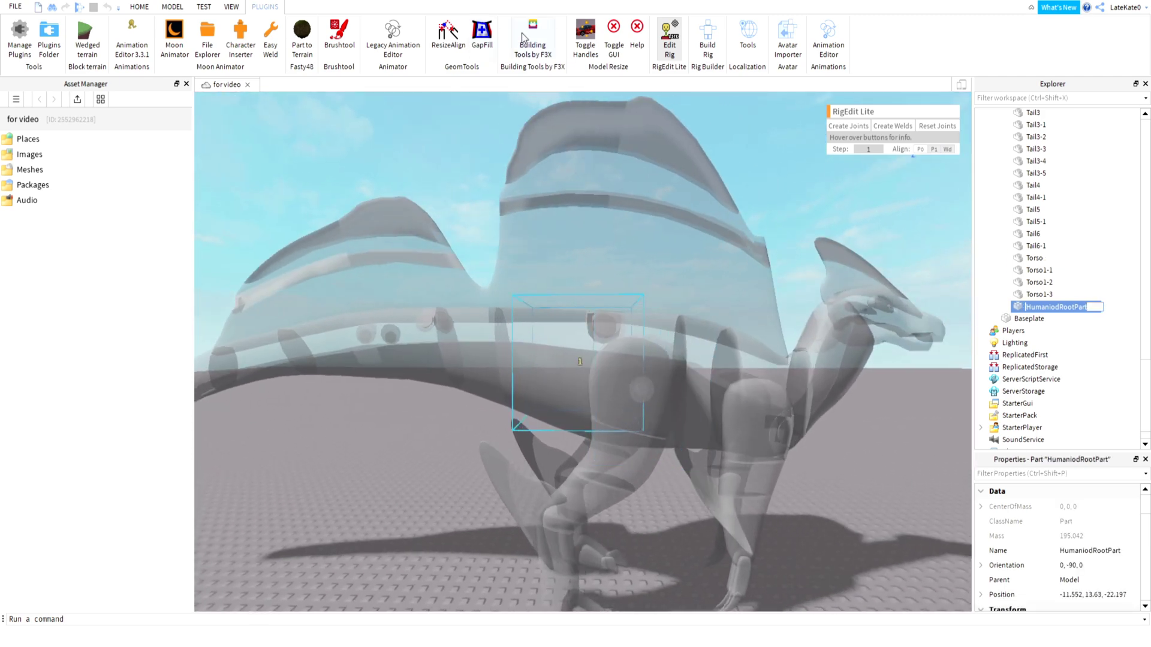
pyautogui.click(531, 37)
pyautogui.moveTo(443, 300); pyautogui.dragTo(506, 374)
pyautogui.click(1024, 307)
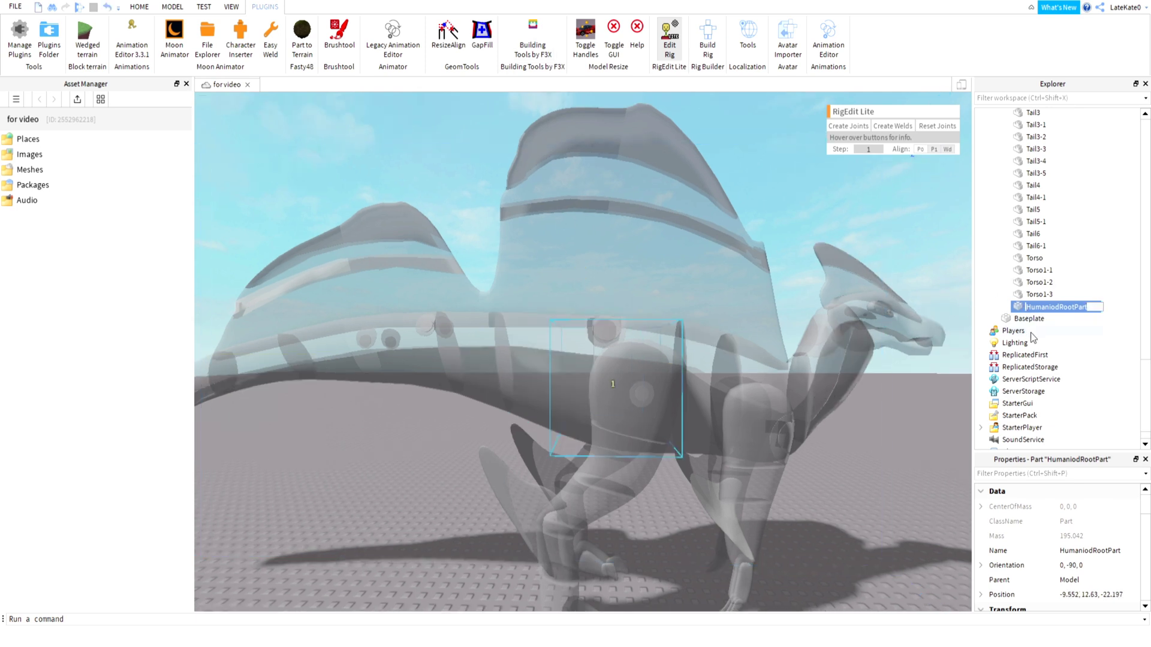
# Select the HumaniodRootPart first and the Torso second, without any tail parts, and create a joint between them.
pyautogui.click(1037, 259)
pyautogui.click(1055, 307)
pyautogui.keyDown('ctrl'); pyautogui.click(1059, 246); pyautogui.keyUp('ctrl')
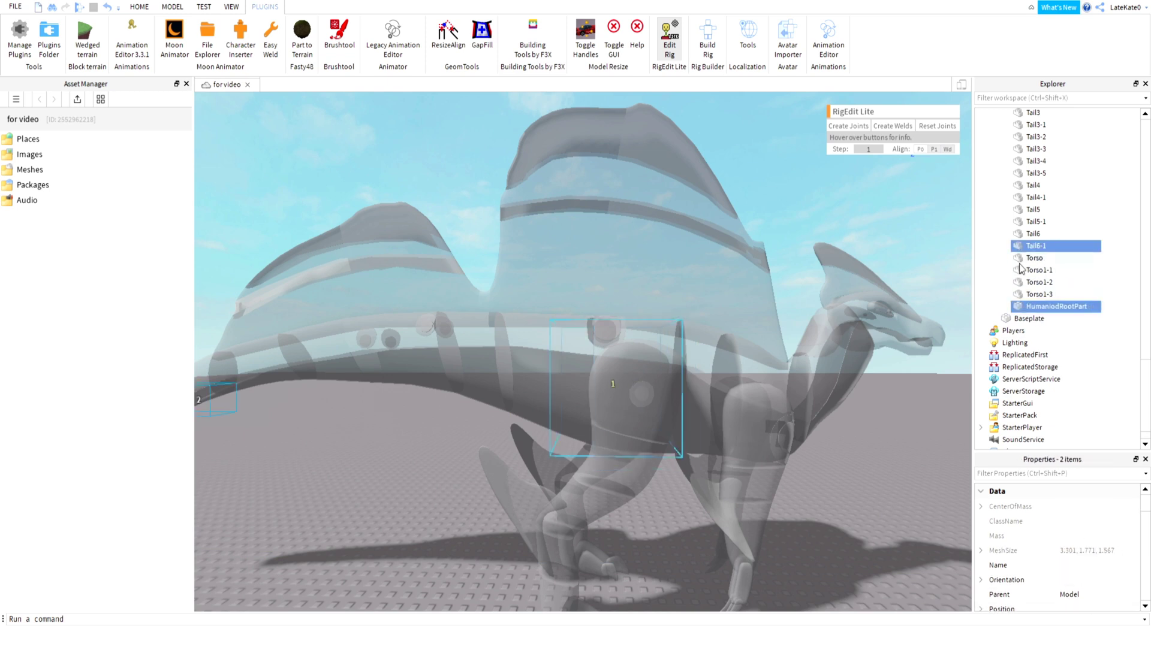
pyautogui.keyDown('ctrl'); pyautogui.click(1032, 234); pyautogui.keyUp('ctrl')
pyautogui.keyDown('ctrl'); pyautogui.click(1034, 258); pyautogui.keyUp('ctrl')
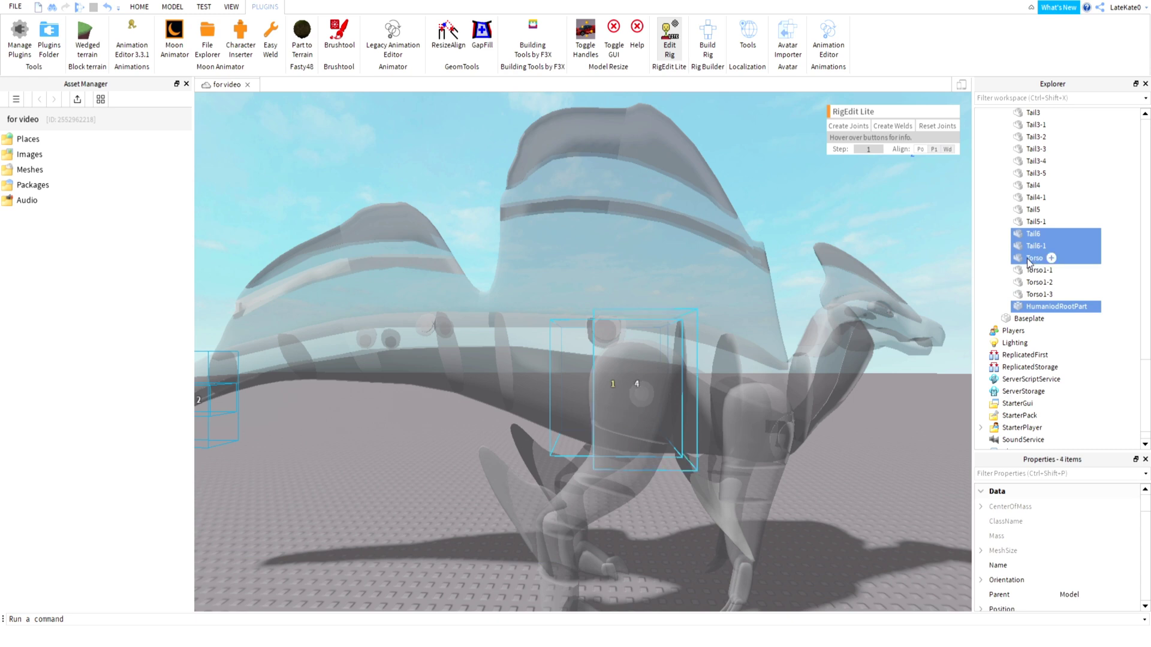
pyautogui.keyDown('ctrl'); pyautogui.click(1036, 246); pyautogui.keyUp('ctrl')
pyautogui.keyDown('ctrl'); pyautogui.click(1030, 234); pyautogui.keyUp('ctrl')
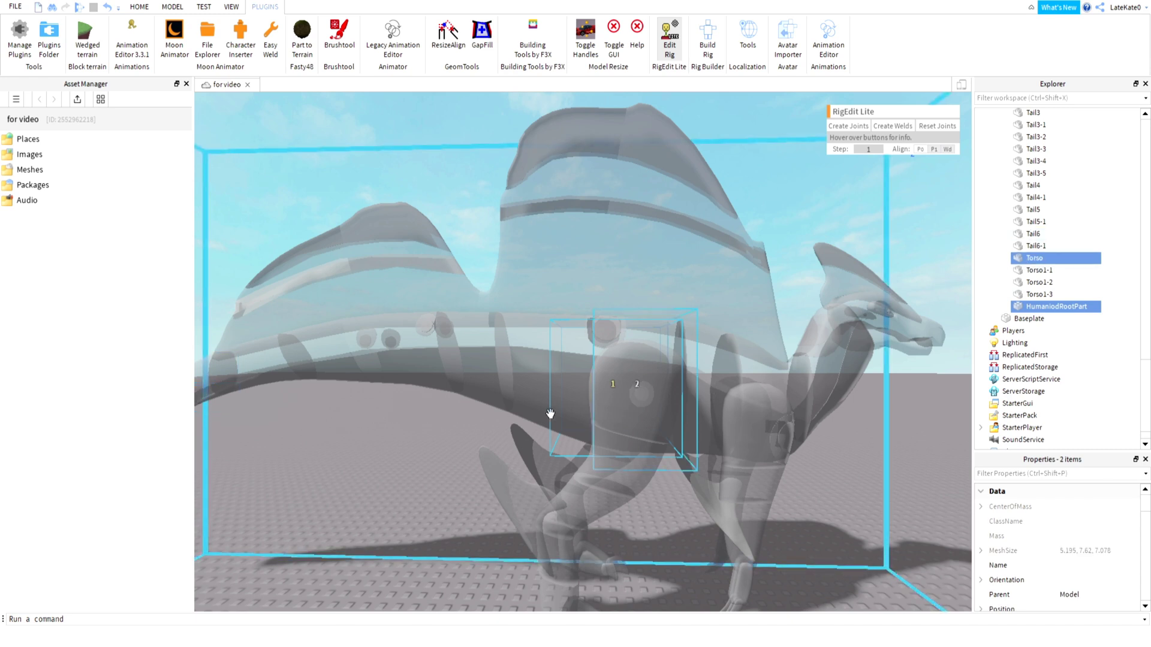
pyautogui.moveTo(740, 378); pyautogui.dragTo(742, 380, button='right')
pyautogui.moveTo(555, 407); pyautogui.dragTo(548, 395, button='right')
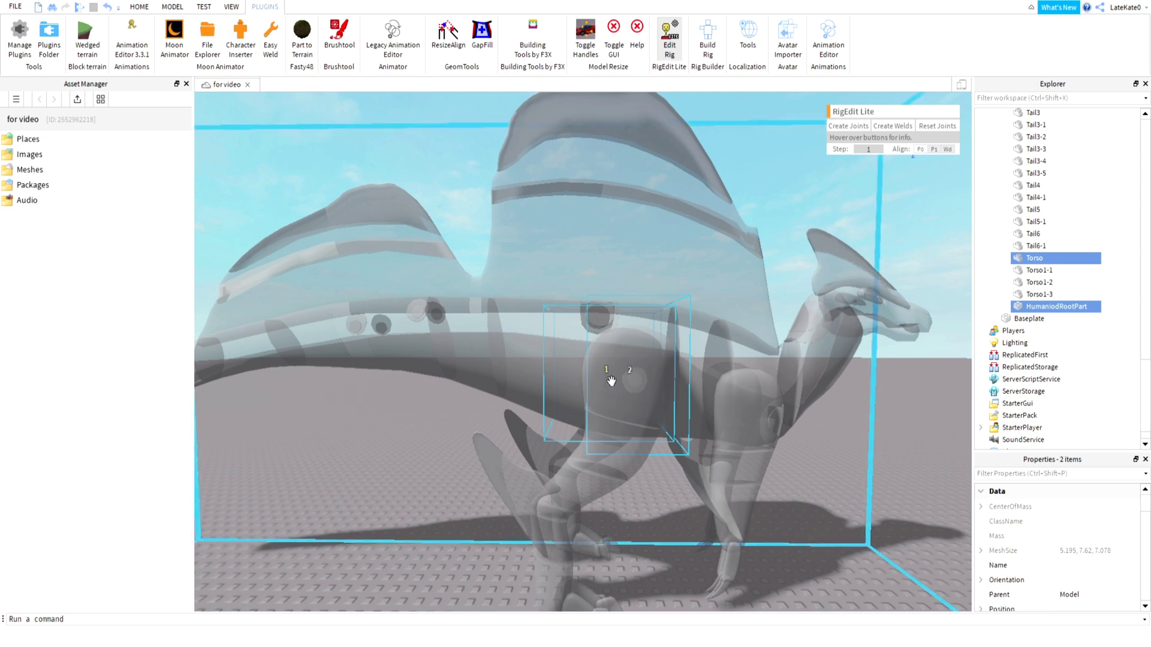
pyautogui.moveTo(611, 382); pyautogui.dragTo(611, 376, button='right')
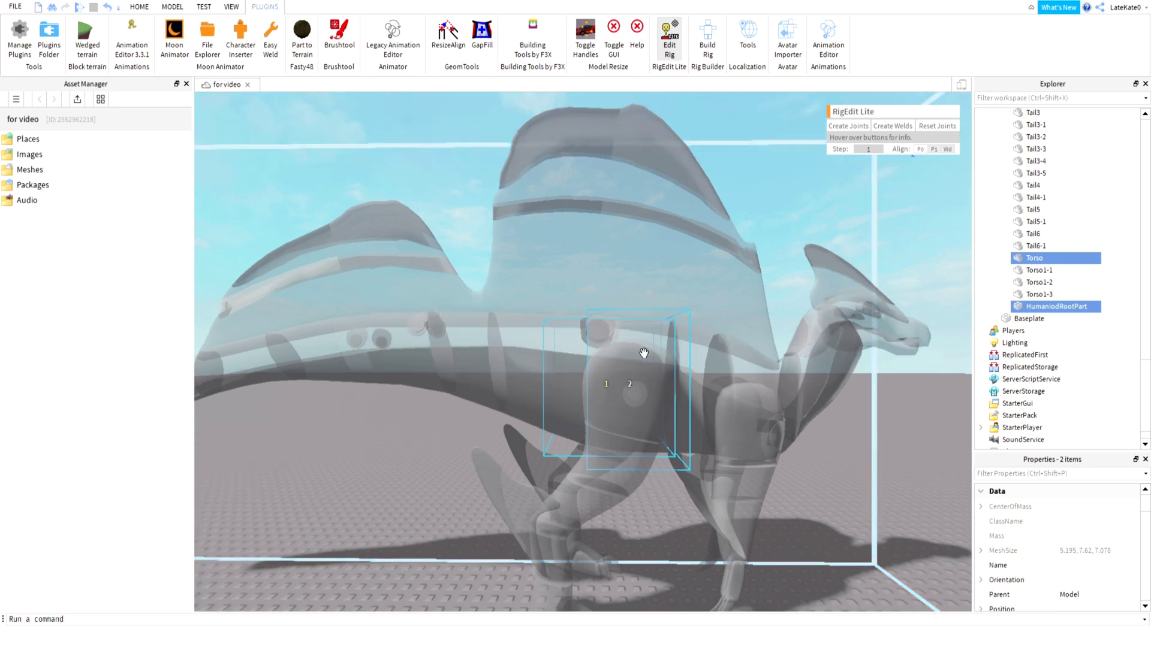
pyautogui.click(1019, 307)
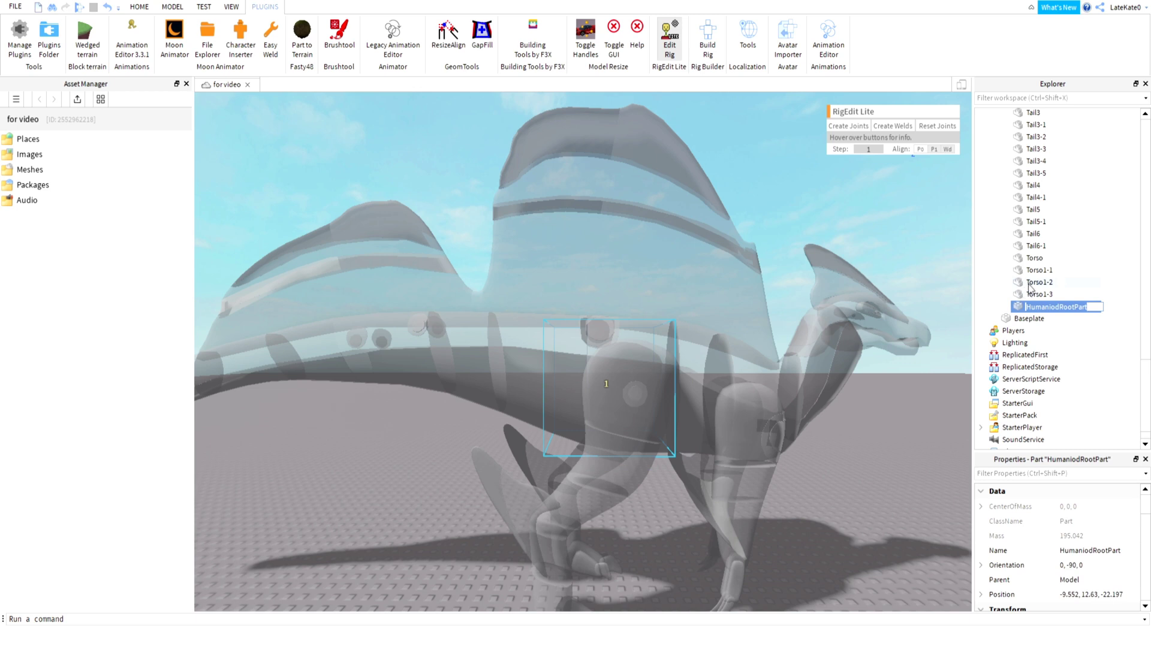
pyautogui.keyDown('ctrl'); pyautogui.click(1020, 259); pyautogui.keyUp('ctrl')
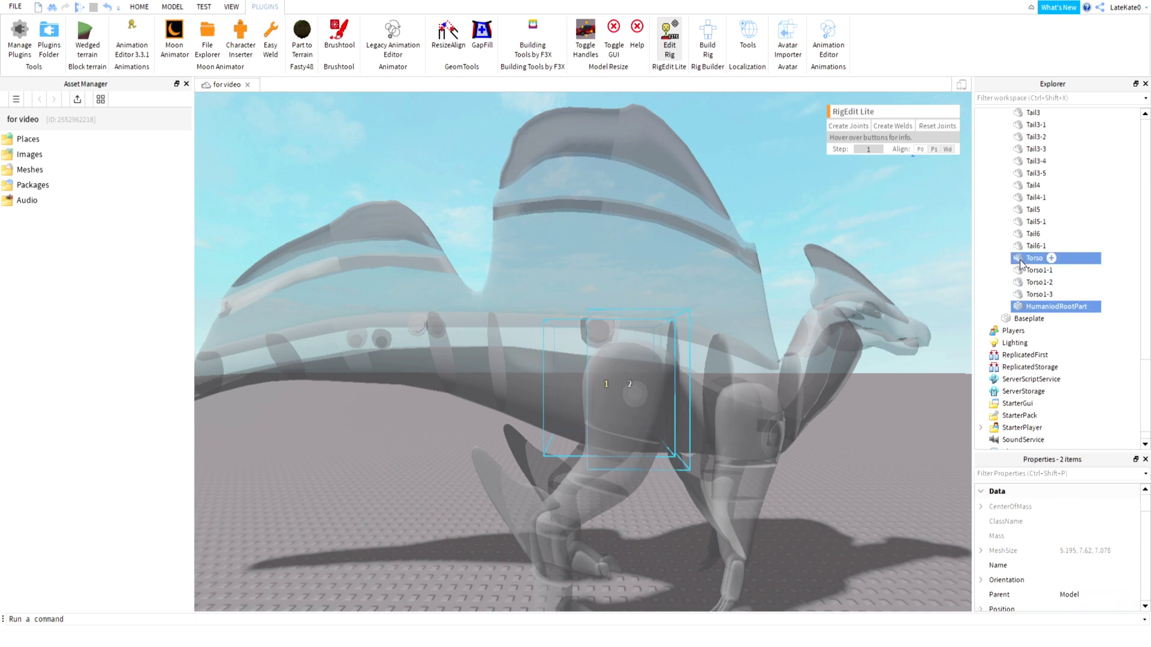
pyautogui.click(839, 127)
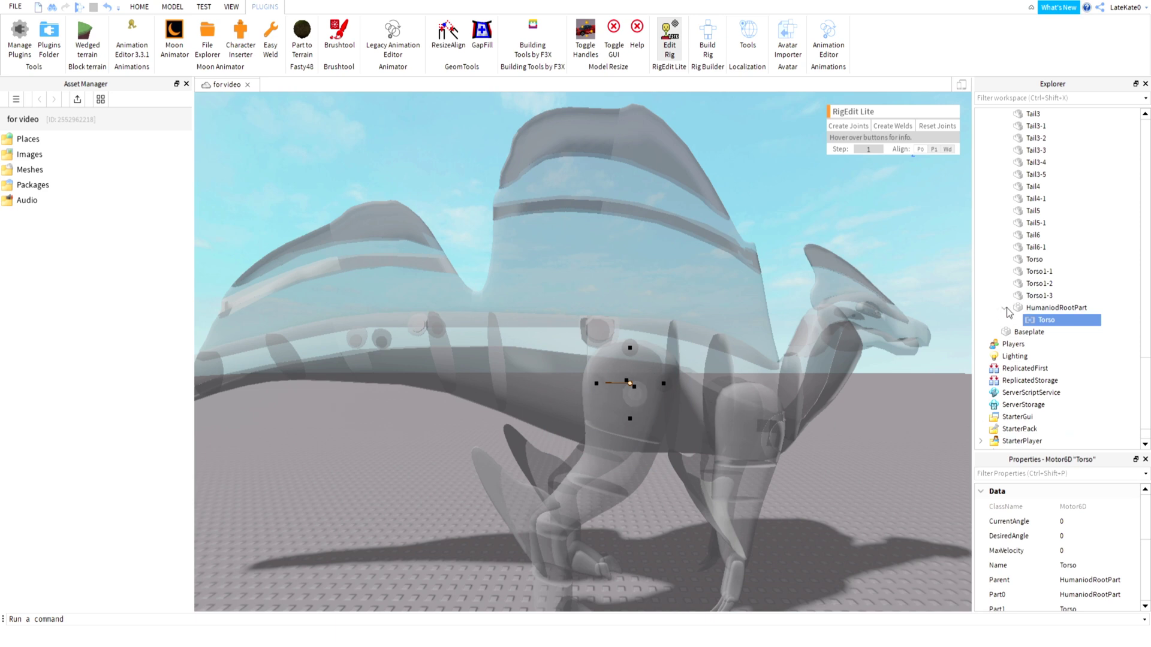
pyautogui.click(1005, 309)
# Select the Torso first and Body2 second, leaving out Body1, and create a joint between them.
pyautogui.click(1019, 261)
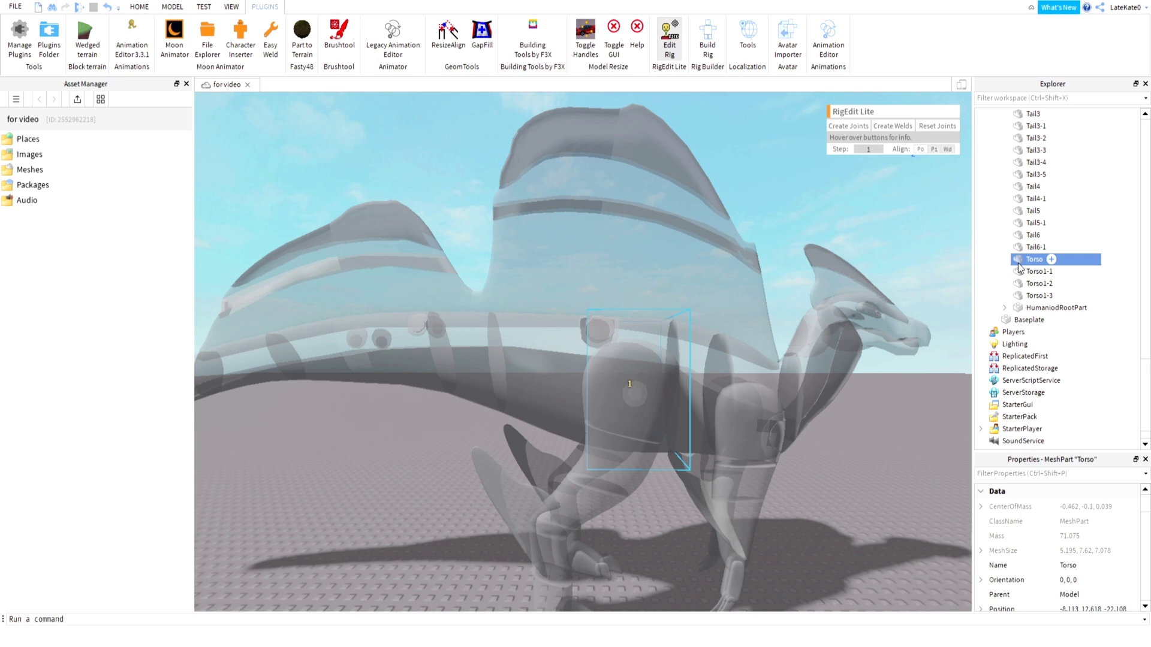
pyautogui.scroll(15, 1056, 281)
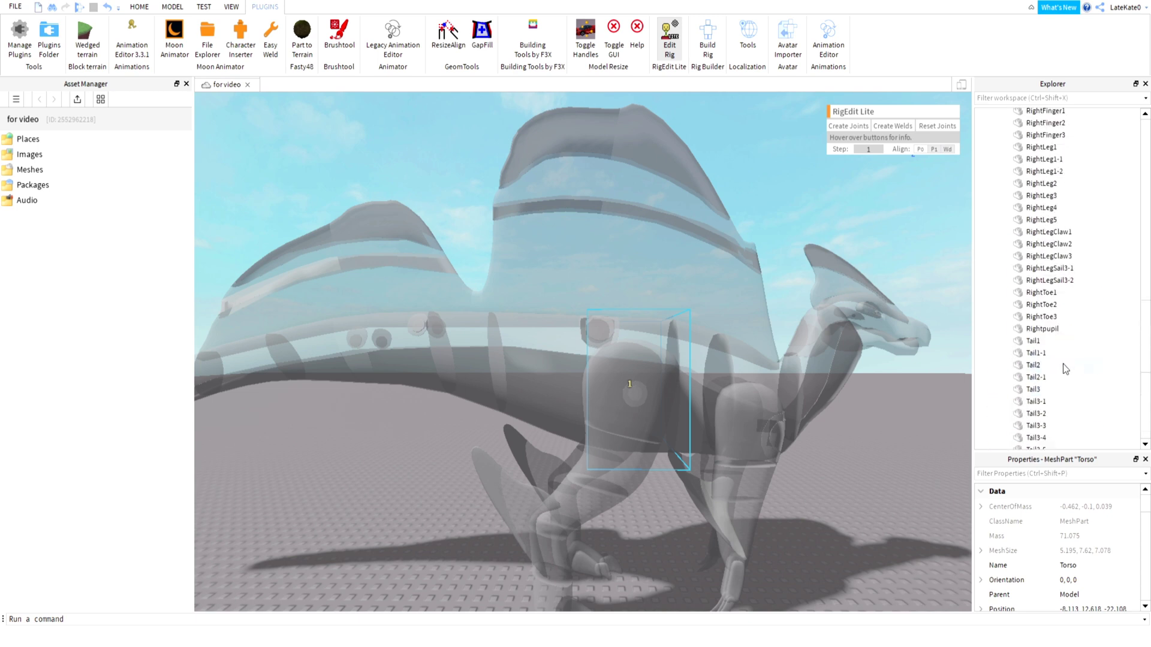
pyautogui.scroll(12, 1015, 360)
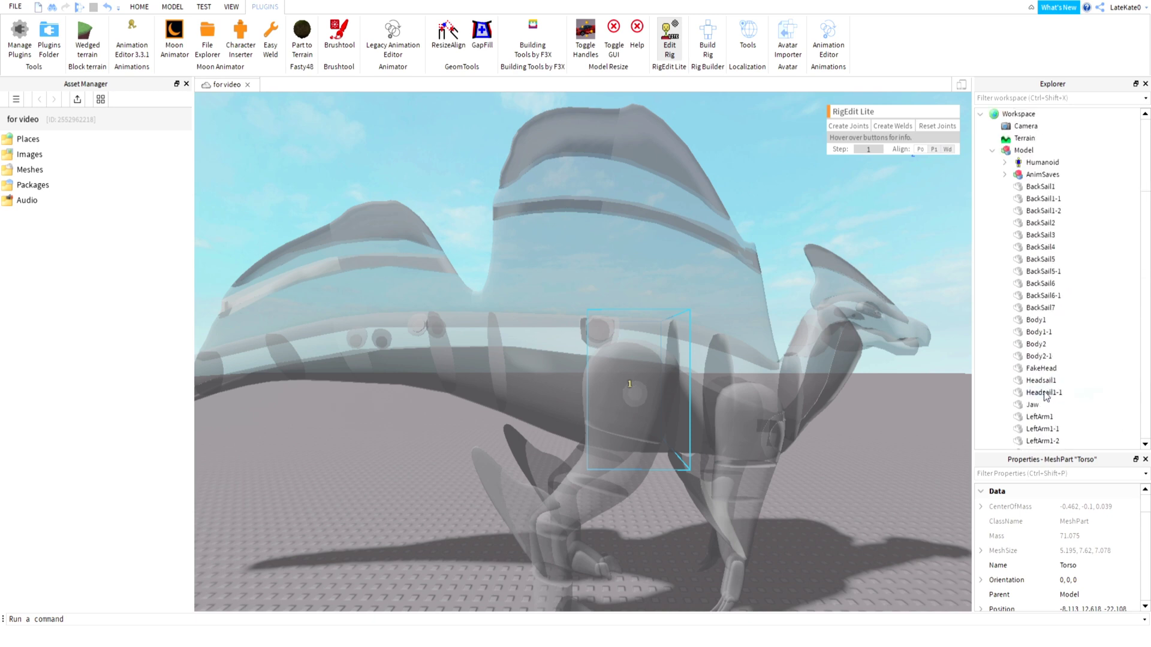
pyautogui.keyDown('ctrl'); pyautogui.click(1026, 321); pyautogui.keyUp('ctrl')
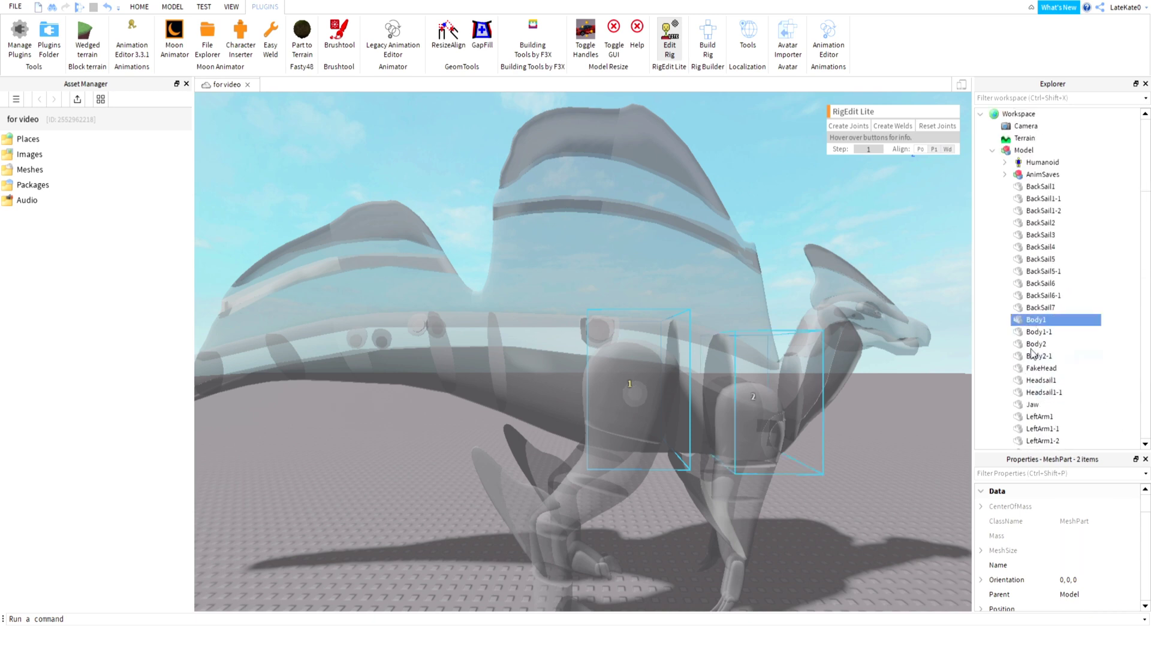
pyautogui.keyDown('ctrl'); pyautogui.click(1031, 345); pyautogui.keyUp('ctrl')
pyautogui.keyDown('ctrl'); pyautogui.click(1026, 321); pyautogui.keyUp('ctrl')
pyautogui.moveTo(792, 365); pyautogui.dragTo(792, 365, button='right')
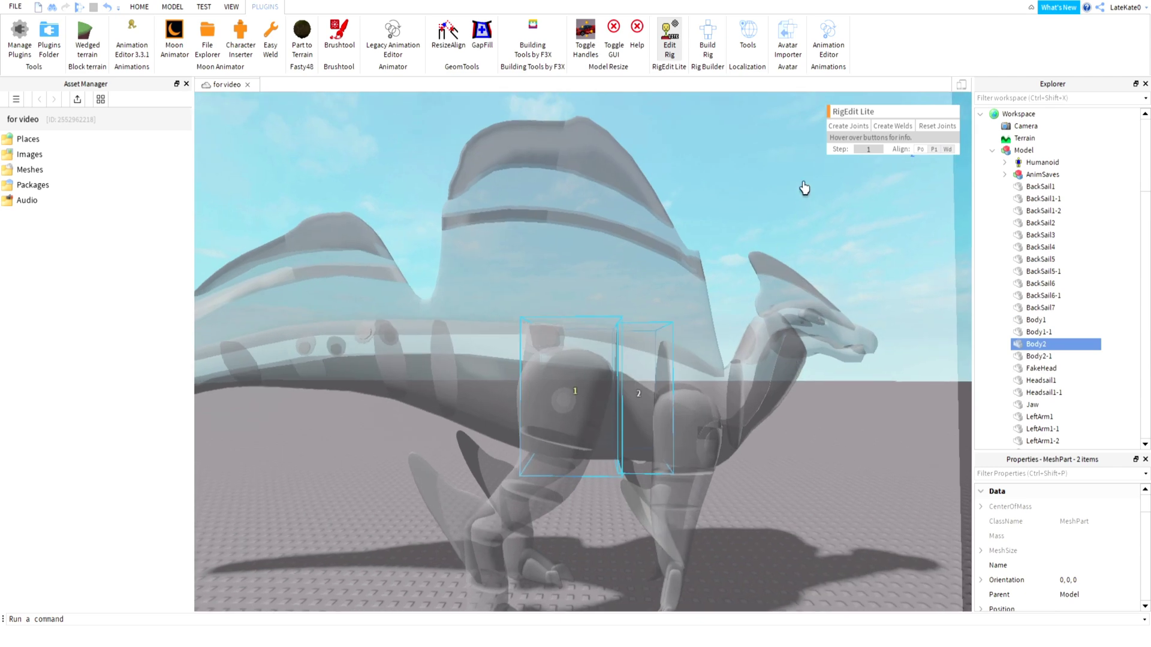
pyautogui.click(848, 126)
# Set the handle step to 0 and slide the Body2 joint back to the seam between the Torso and Body2.
pyautogui.scroll(5, 737, 413)
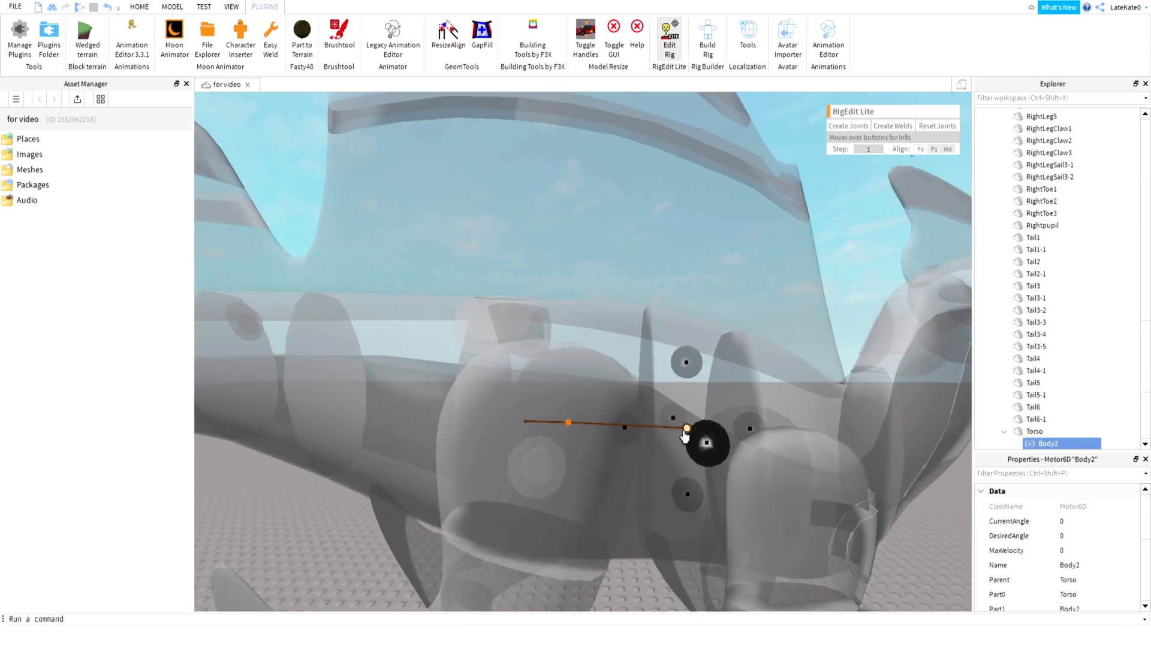
pyautogui.scroll(-2, 684, 436)
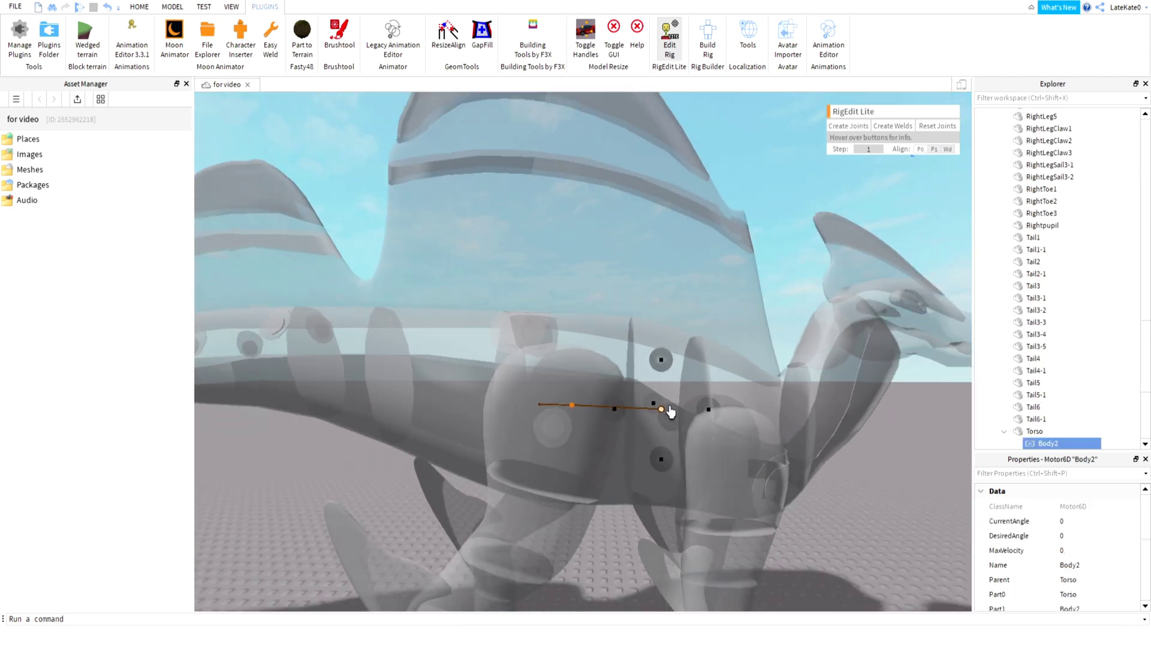
pyautogui.moveTo(670, 411); pyautogui.dragTo(671, 411, button='right')
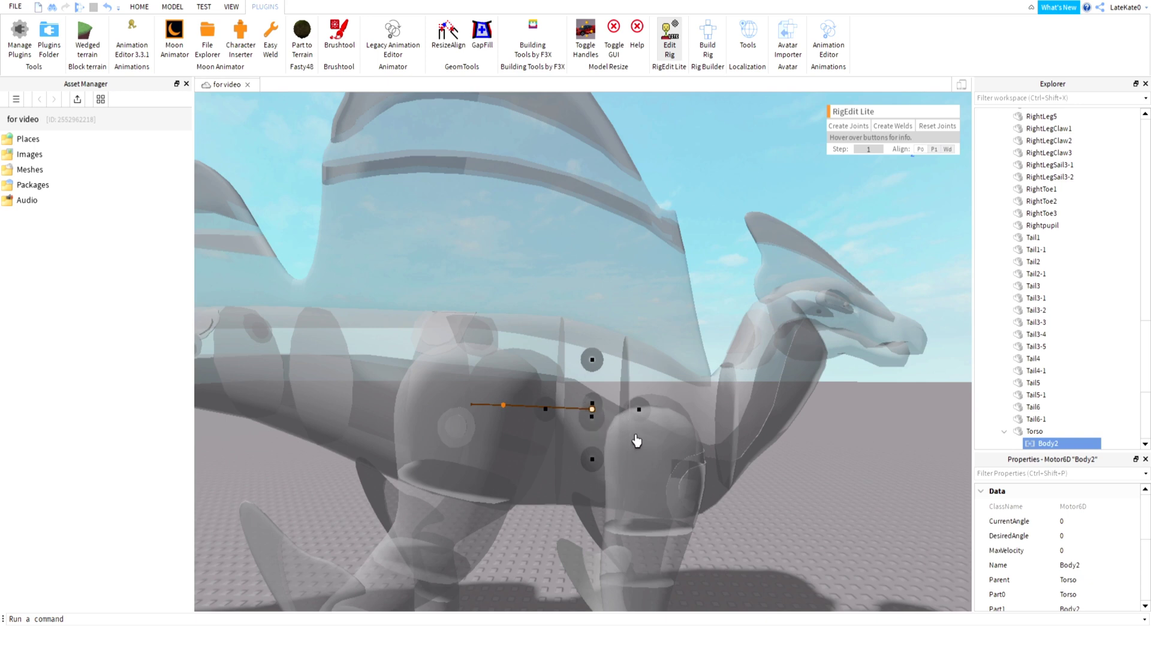
pyautogui.moveTo(639, 409); pyautogui.dragTo(616, 410)
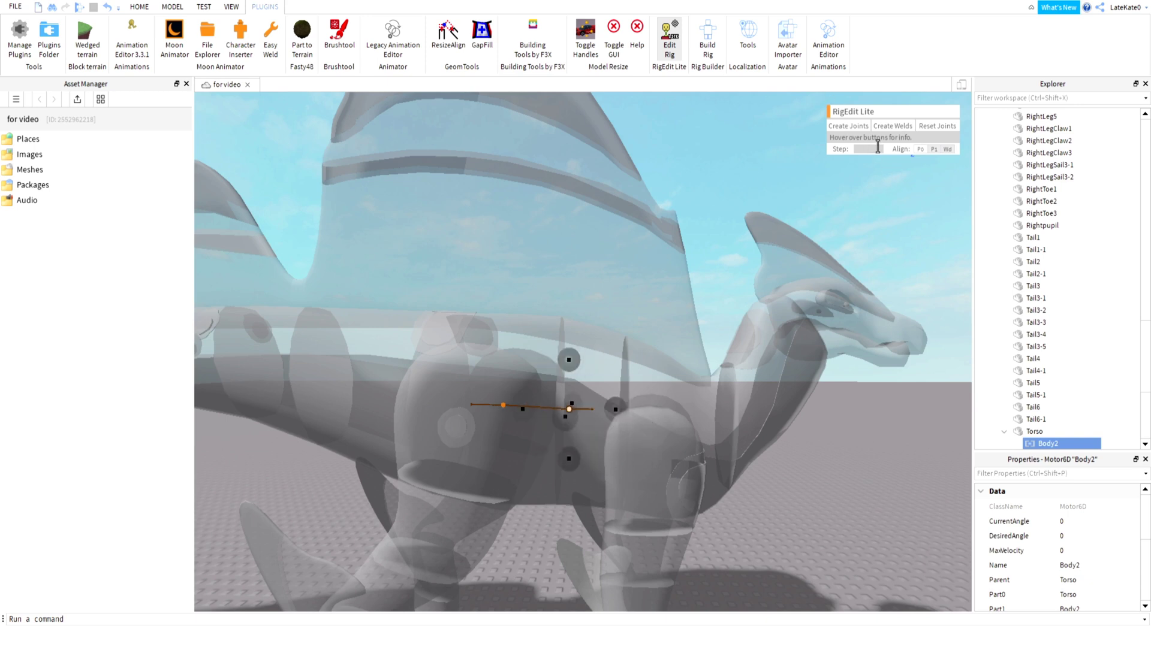
pyautogui.moveTo(616, 410)
pyautogui.mouseDown()
pyautogui.moveTo(586, 416)
pyautogui.moveTo(611, 412)
pyautogui.mouseUp()
pyautogui.scroll(6, 614, 435)
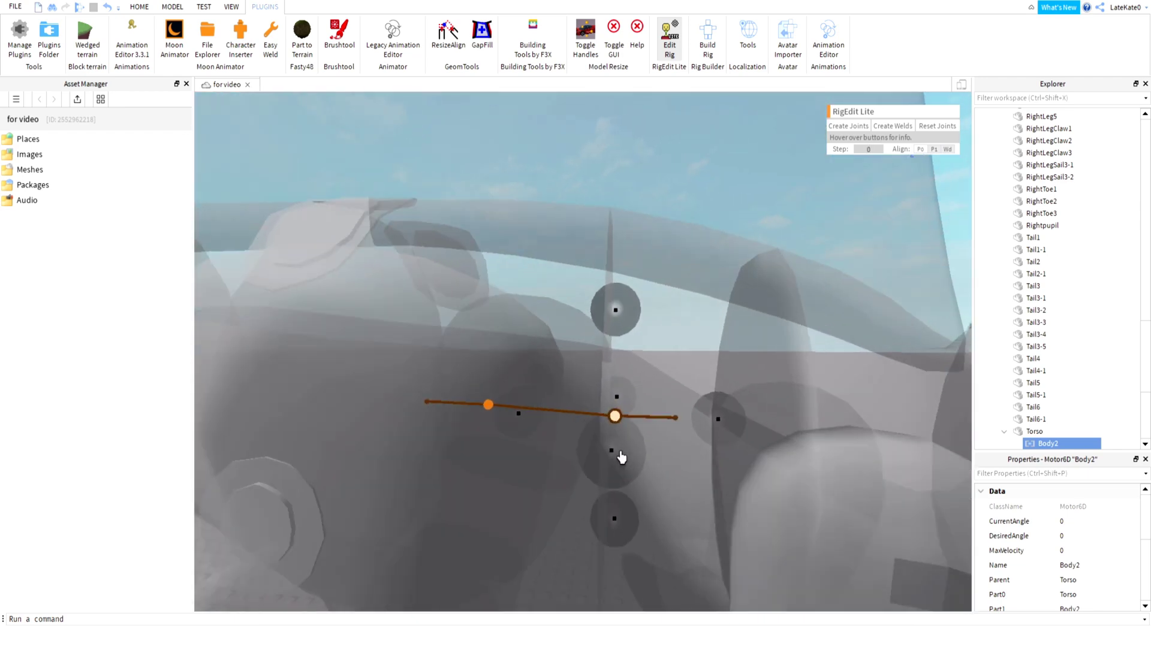
pyautogui.scroll(-3, 623, 454)
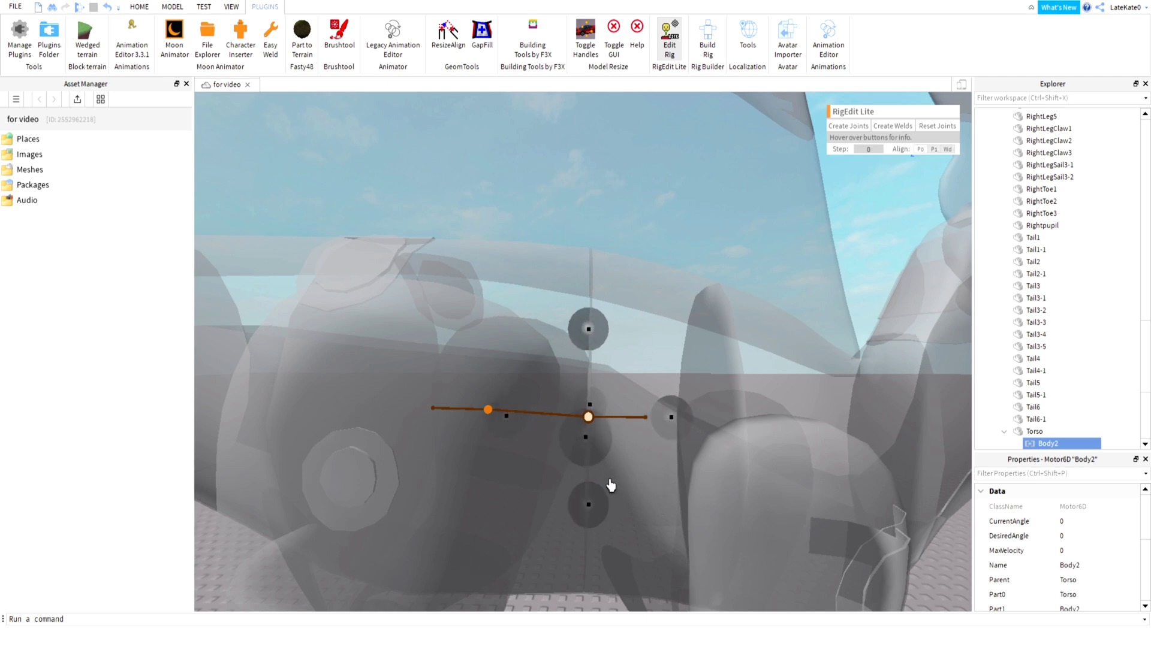
# Select Body2 first and Body1 second, and create a joint between them.
pyautogui.click(1005, 432)
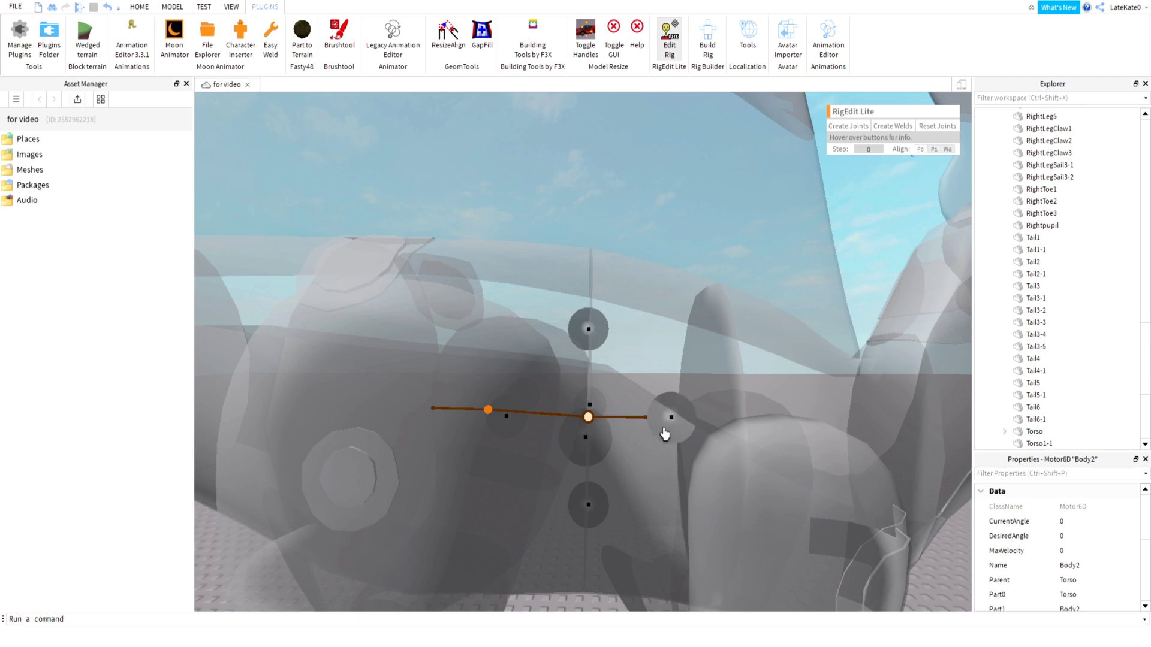
pyautogui.scroll(15, 1025, 371)
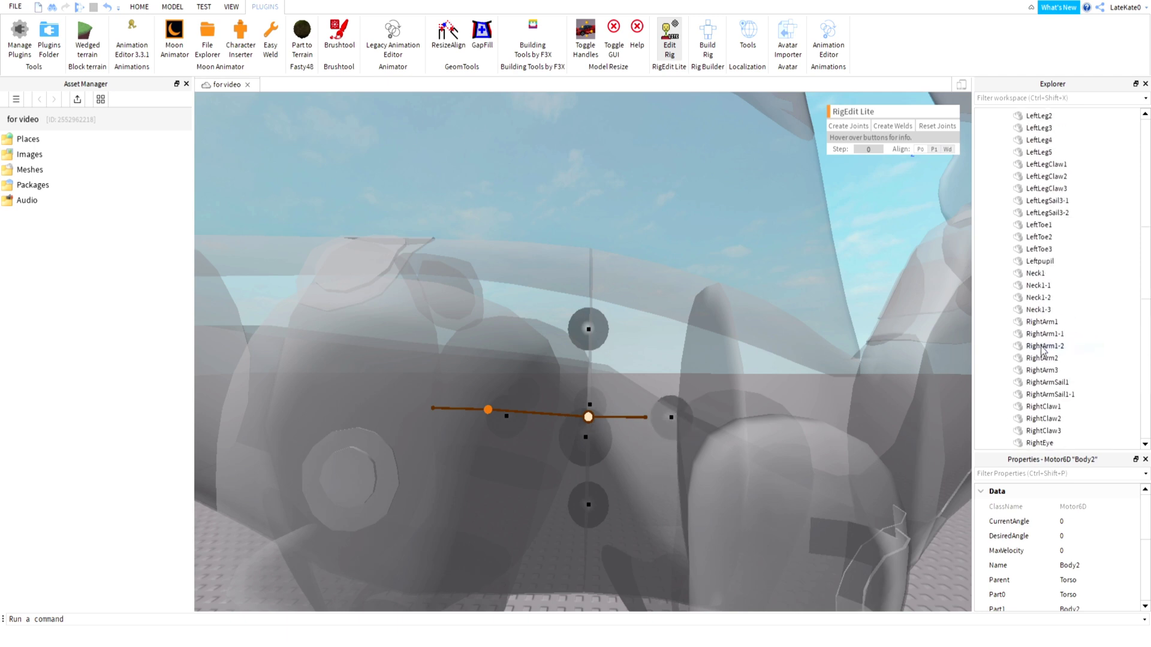
pyautogui.scroll(8, 1022, 380)
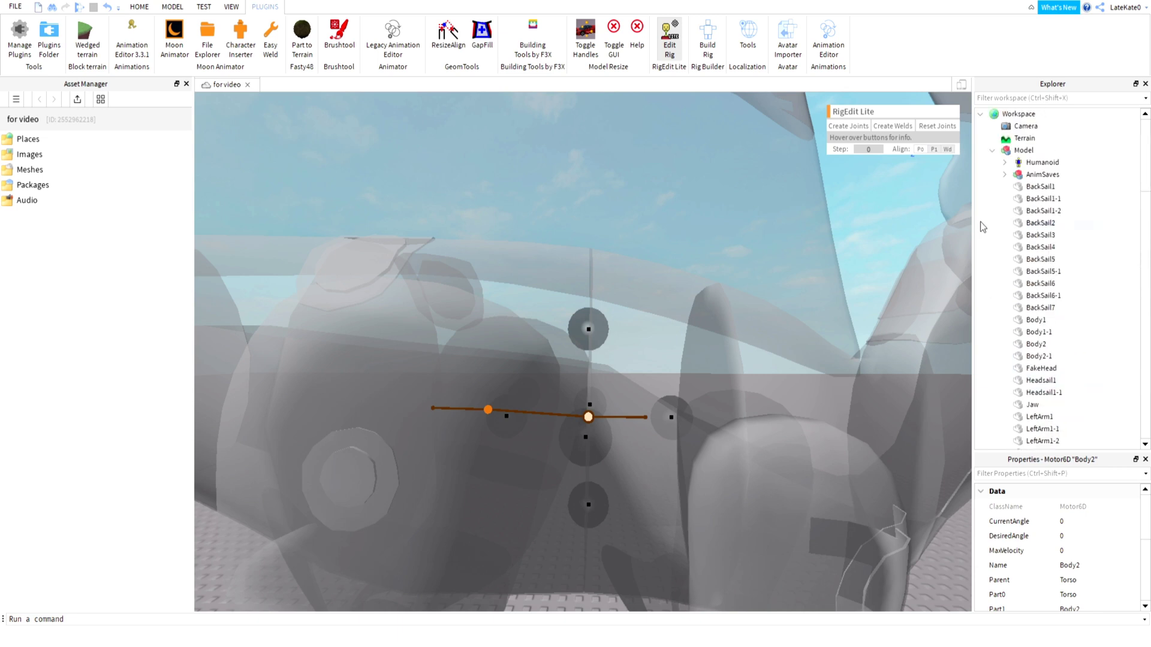
pyautogui.click(1031, 346)
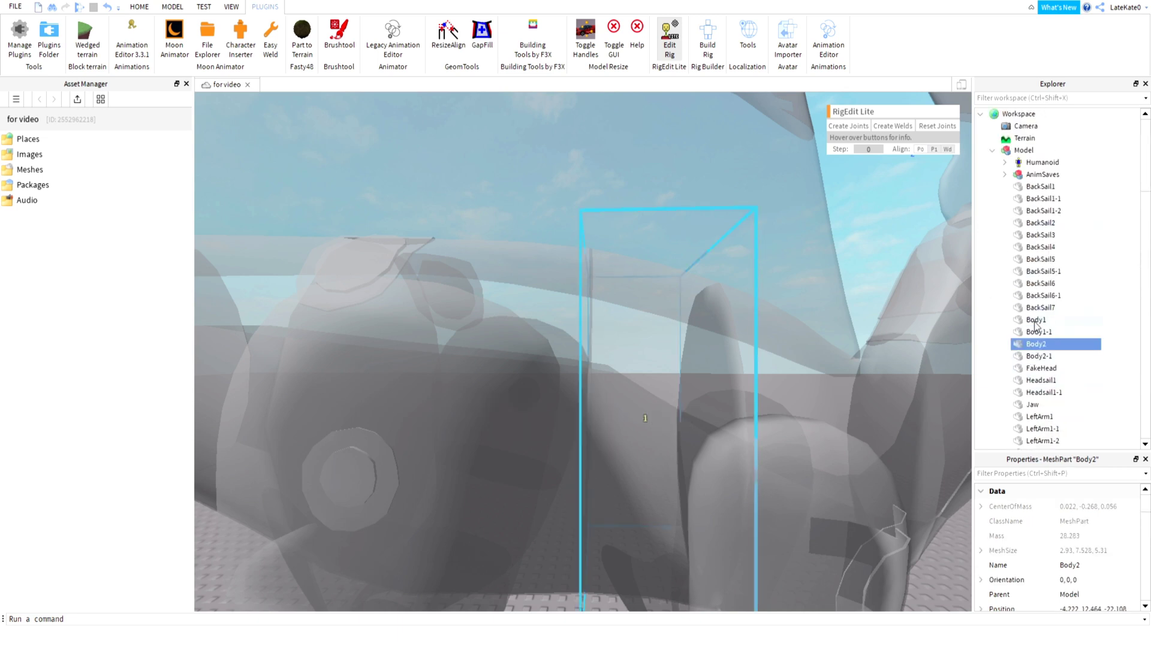
pyautogui.keyDown('ctrl'); pyautogui.click(1036, 322); pyautogui.keyUp('ctrl')
pyautogui.click(830, 128)
pyautogui.scroll(6, 1049, 351)
pyautogui.scroll(5, 858, 213)
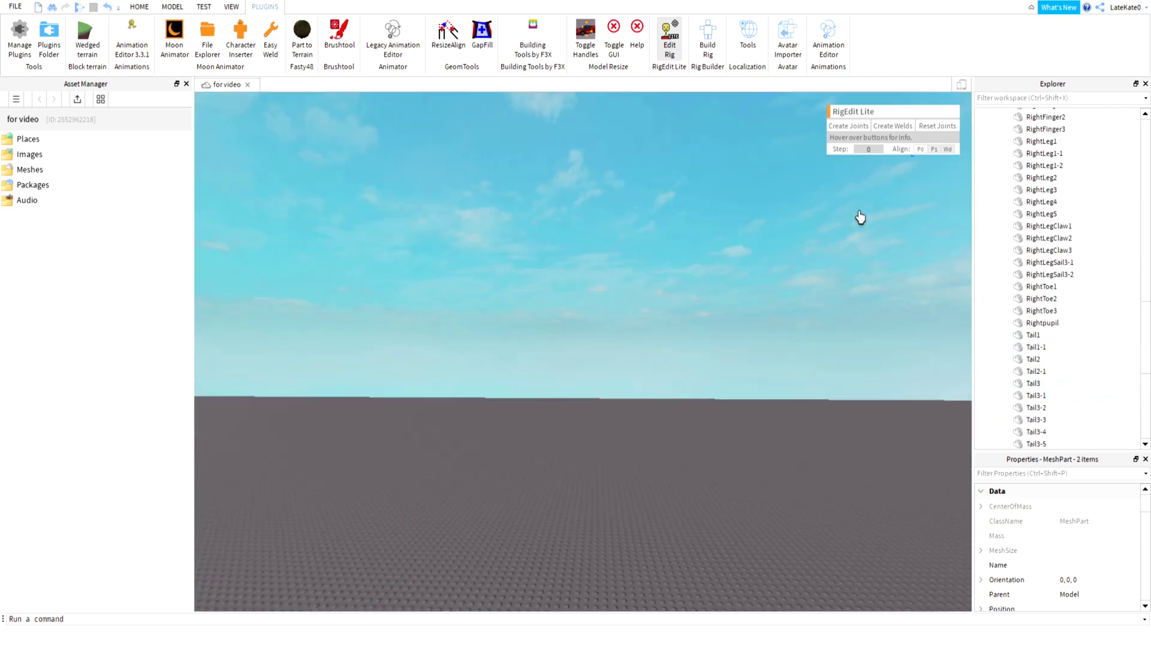
pyautogui.click(850, 125)
pyautogui.scroll(-5, 744, 420)
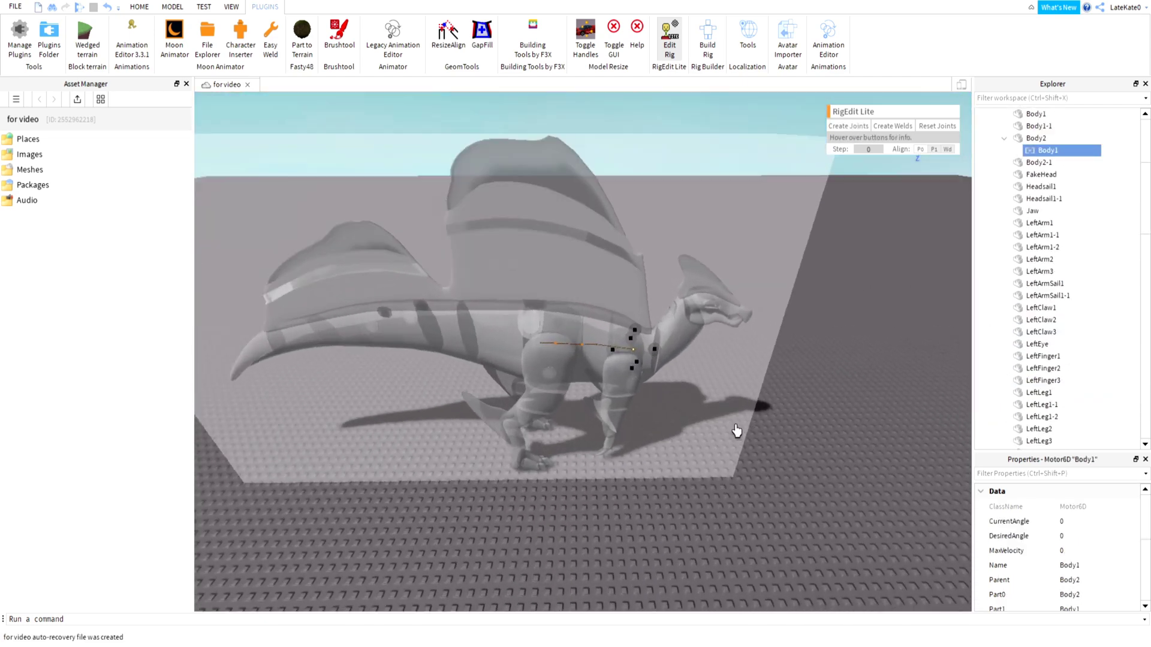
pyautogui.scroll(5, 774, 423)
pyautogui.moveTo(807, 416); pyautogui.dragTo(568, 377, button='right')
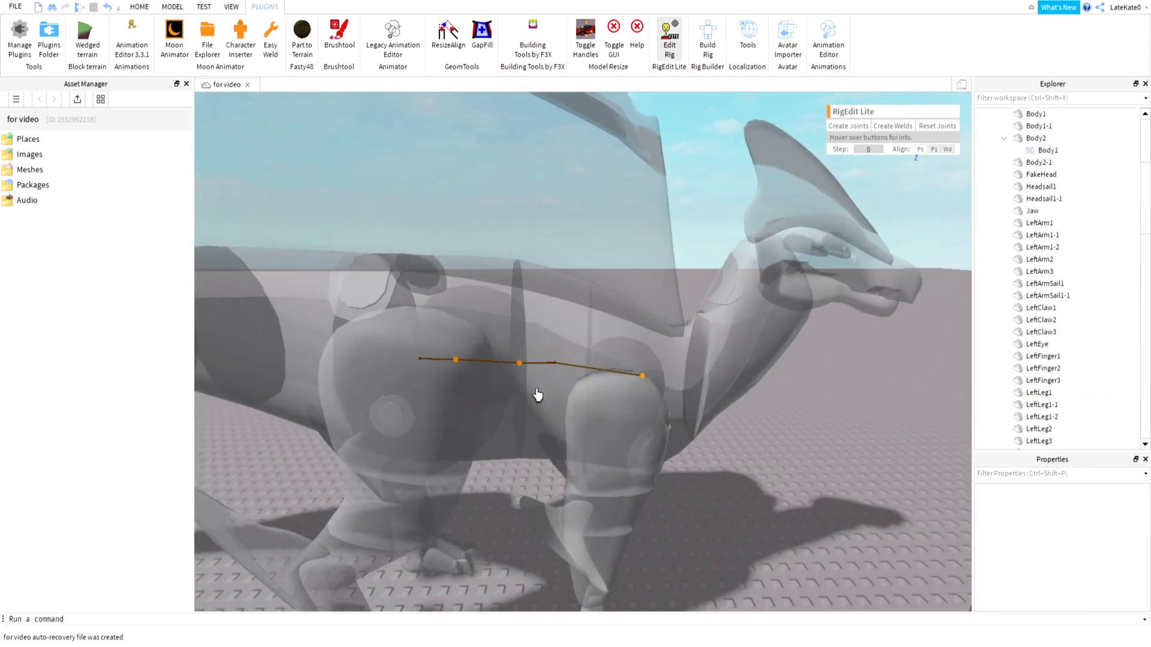
pyautogui.moveTo(507, 371); pyautogui.dragTo(570, 381, button='middle')
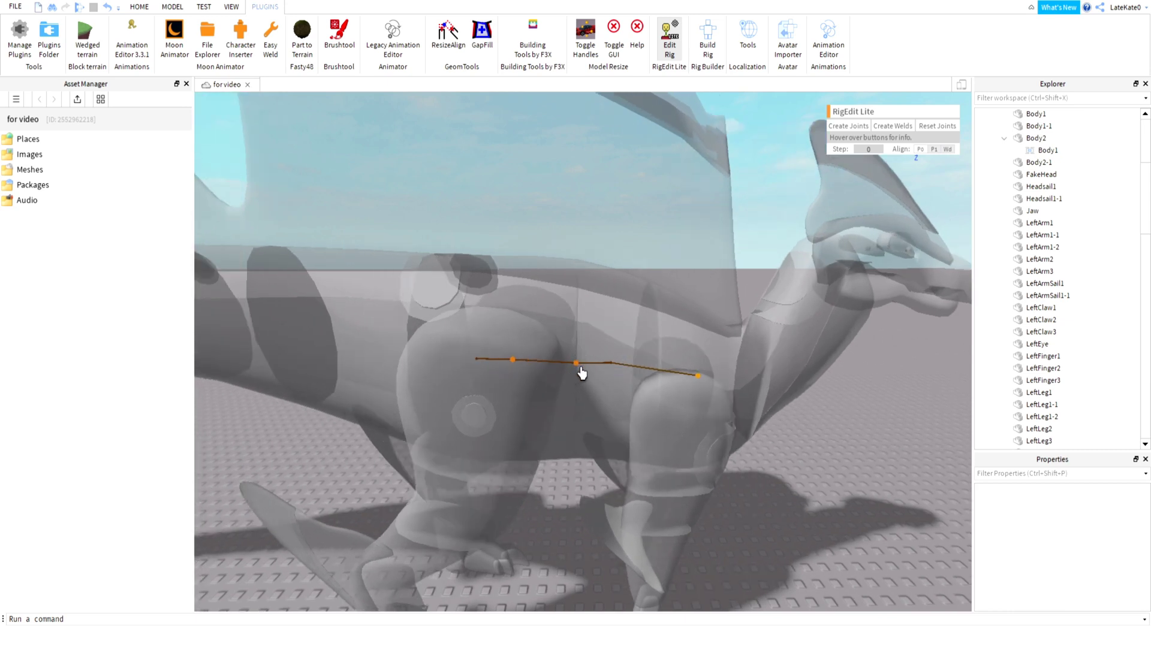
pyautogui.press('d')
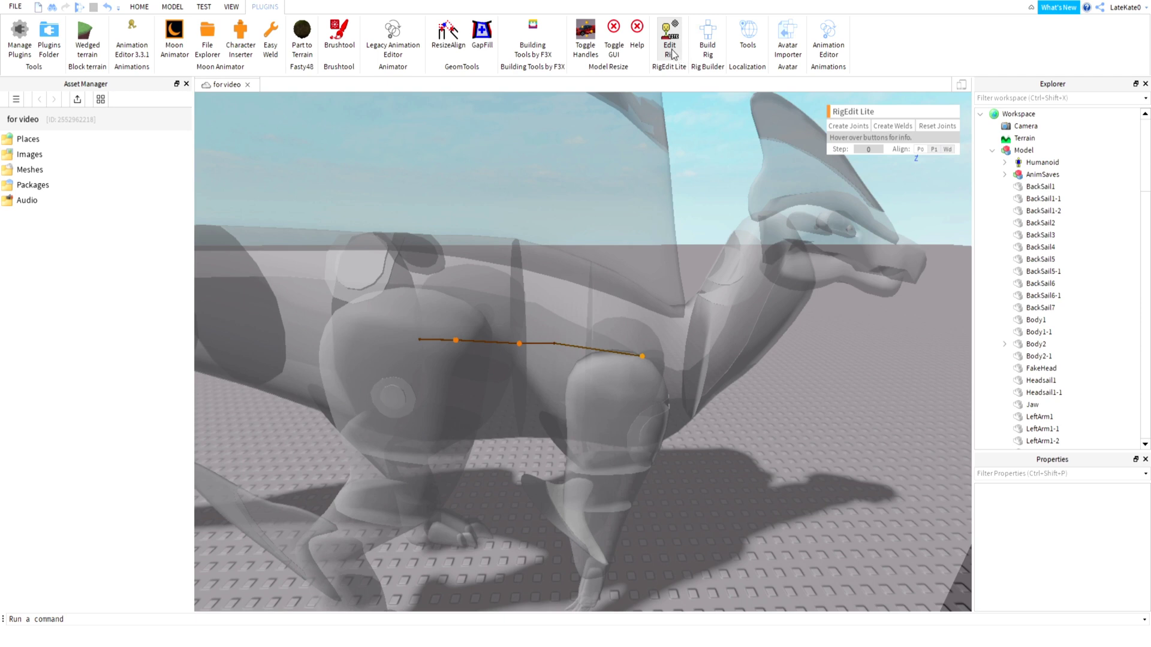
# Exit rig editing, load the dinosaur in the Animation Editor, test-rotate the Torso, and close the editor.
pyautogui.click(671, 48)
pyautogui.click(827, 42)
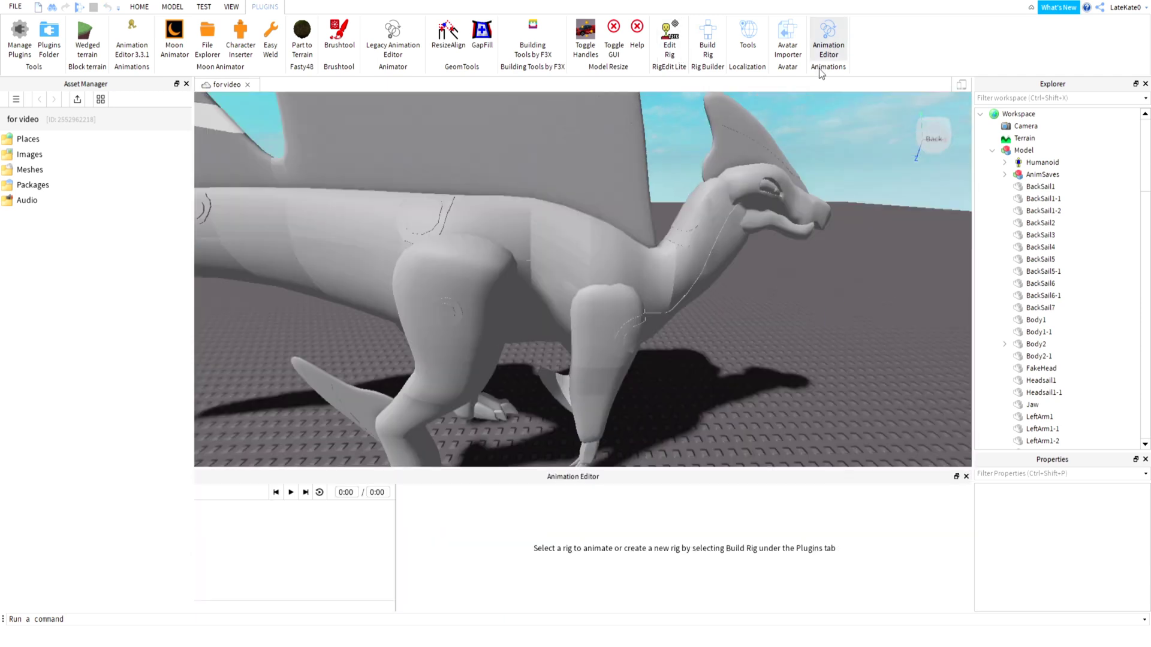
pyautogui.click(545, 260)
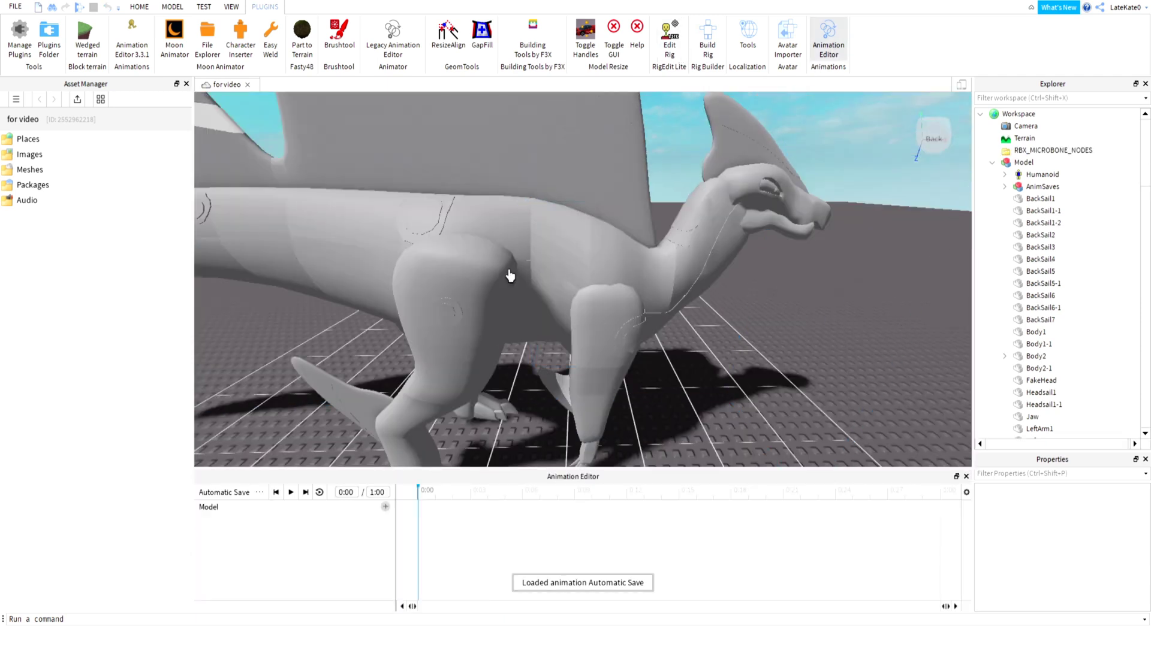
pyautogui.click(483, 234)
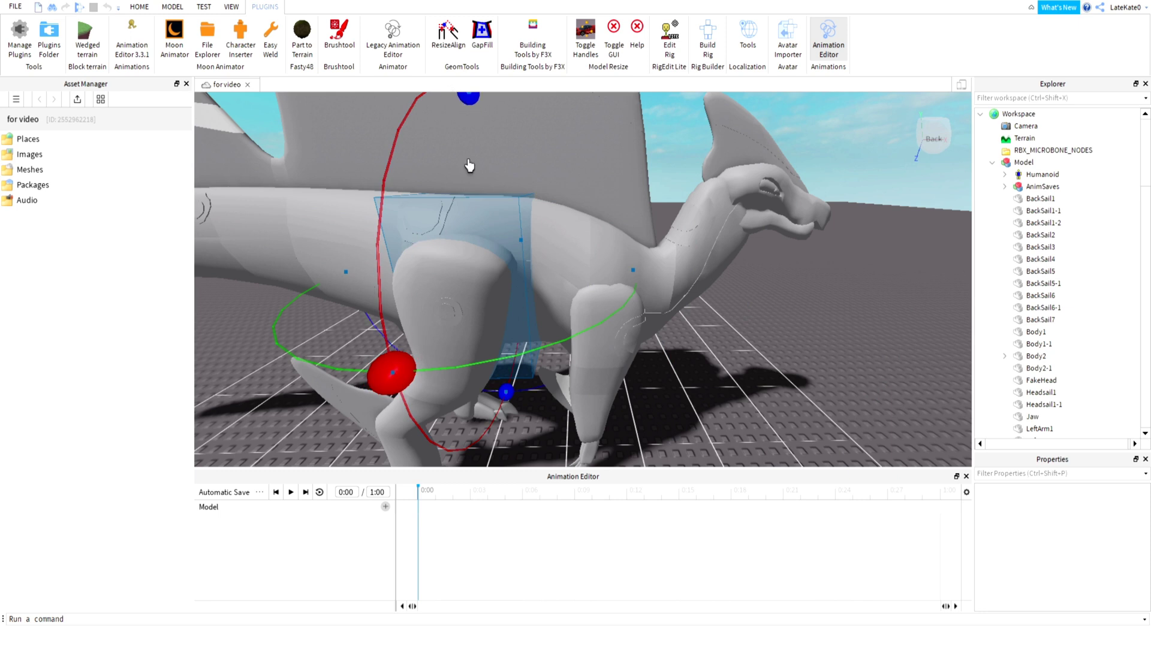
pyautogui.moveTo(507, 395); pyautogui.dragTo(623, 376)
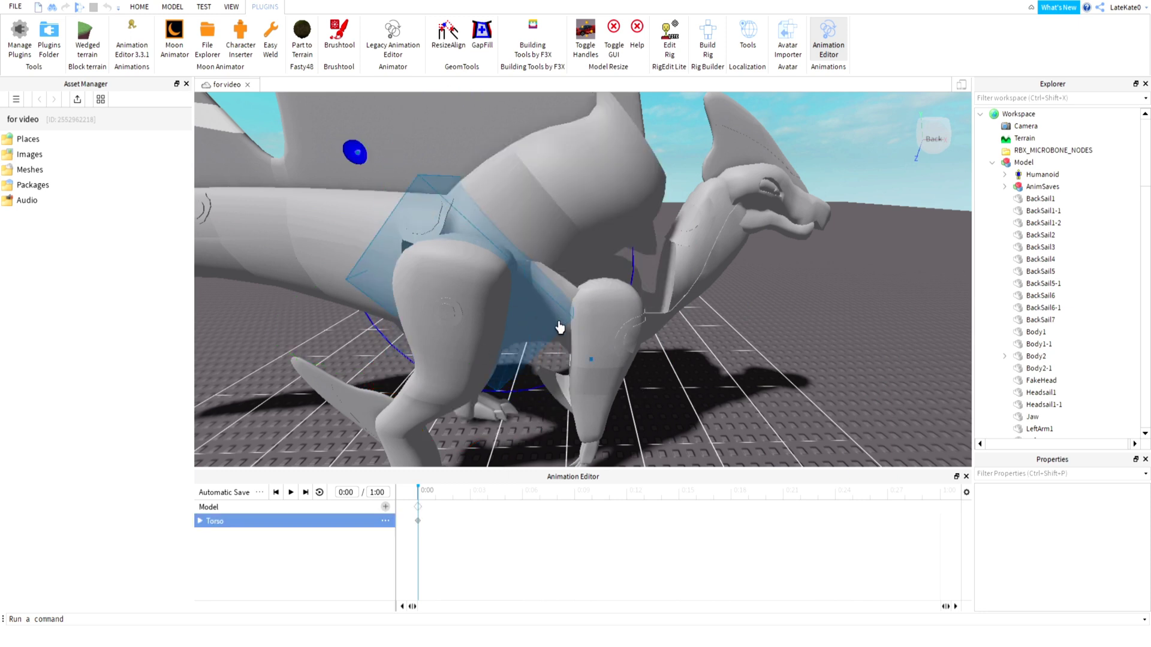
pyautogui.moveTo(559, 328); pyautogui.dragTo(551, 227)
pyautogui.click(820, 50)
# Compare the Anchored setting of the HumaniodRootPart and the Torso, and turn off Anchored on the HumaniodRootPart.
pyautogui.scroll(-10, 1022, 420)
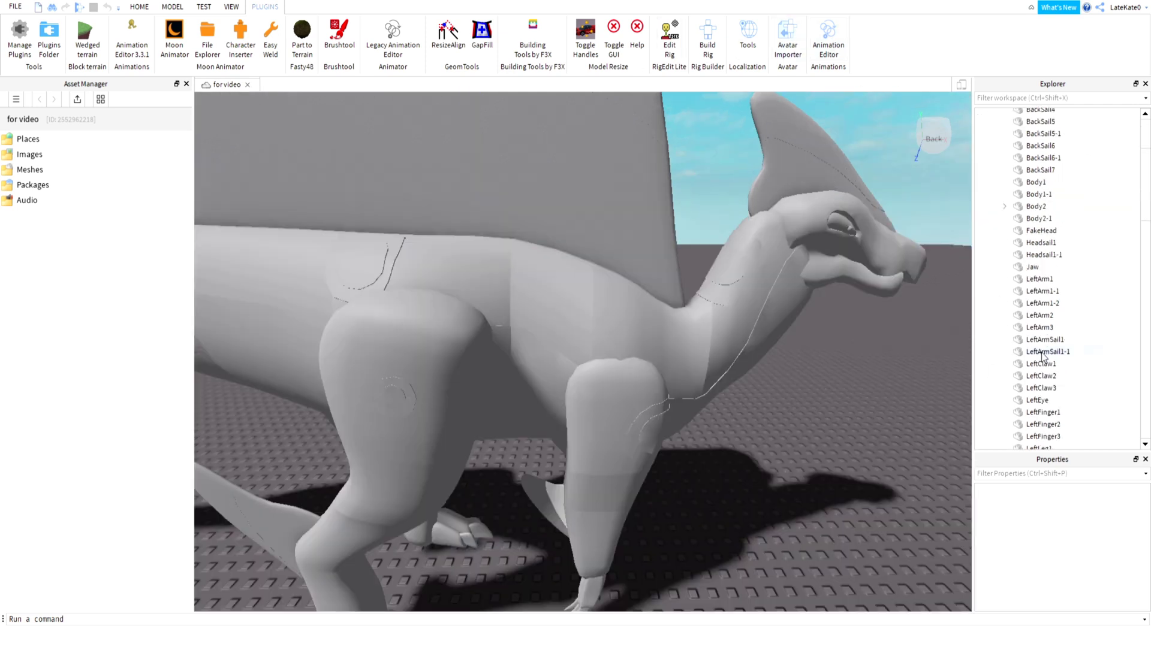
pyautogui.scroll(-10, 1022, 420)
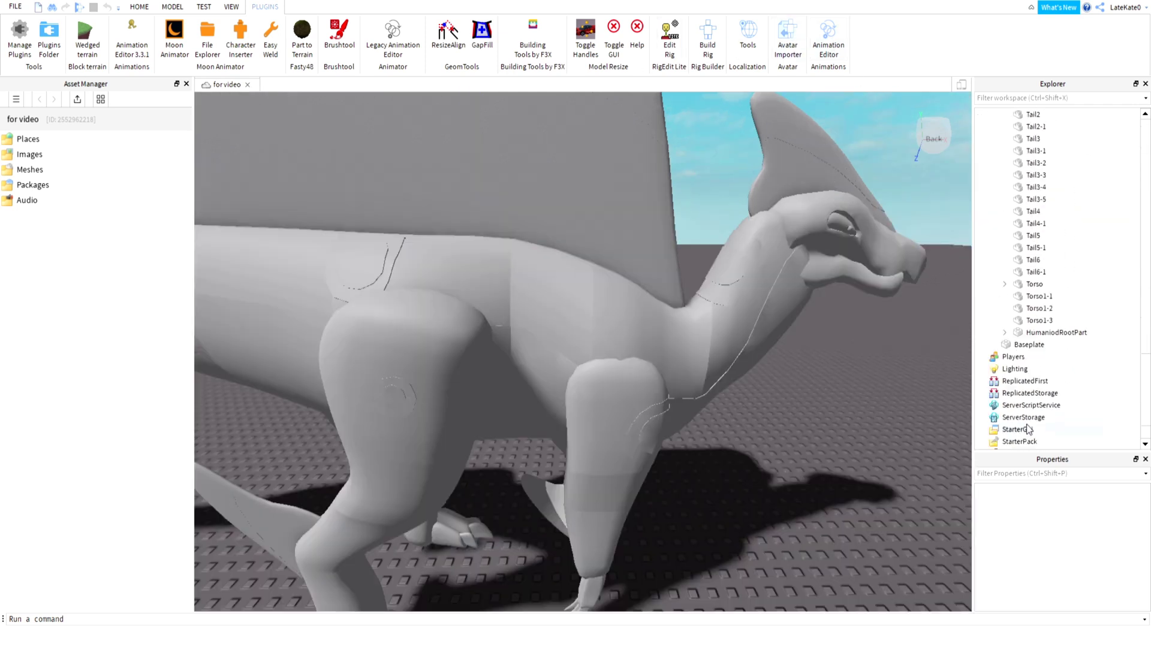
pyautogui.click(1056, 274)
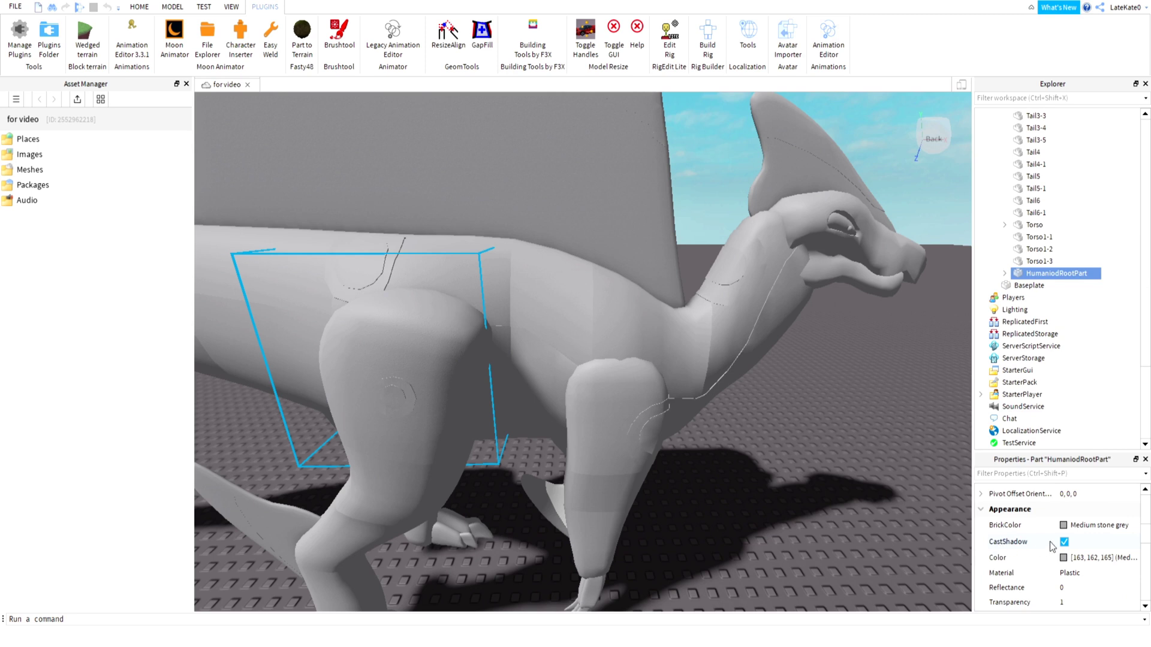
pyautogui.scroll(-5, 1049, 542)
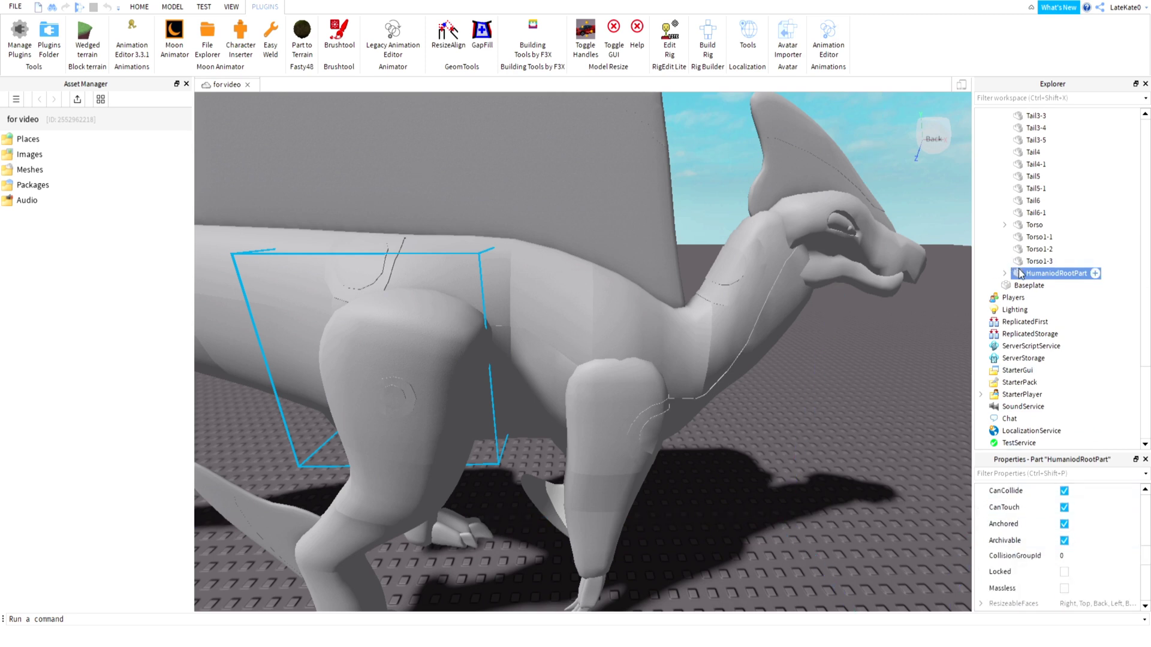
pyautogui.click(1033, 225)
pyautogui.scroll(-2, 1022, 569)
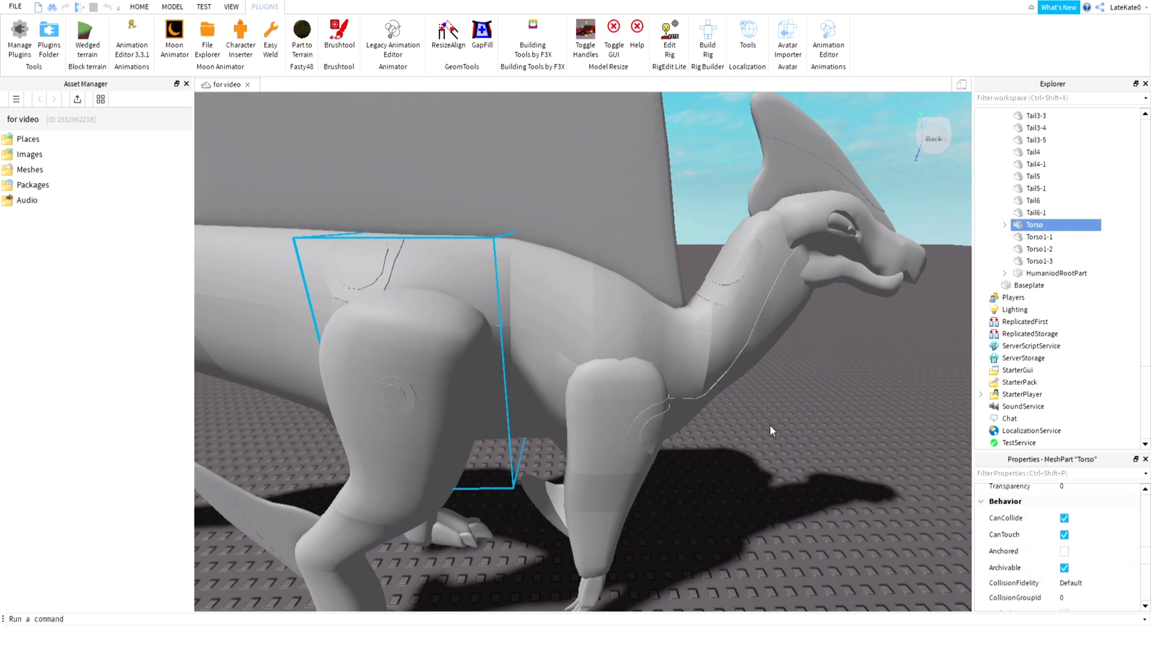
pyautogui.click(1031, 273)
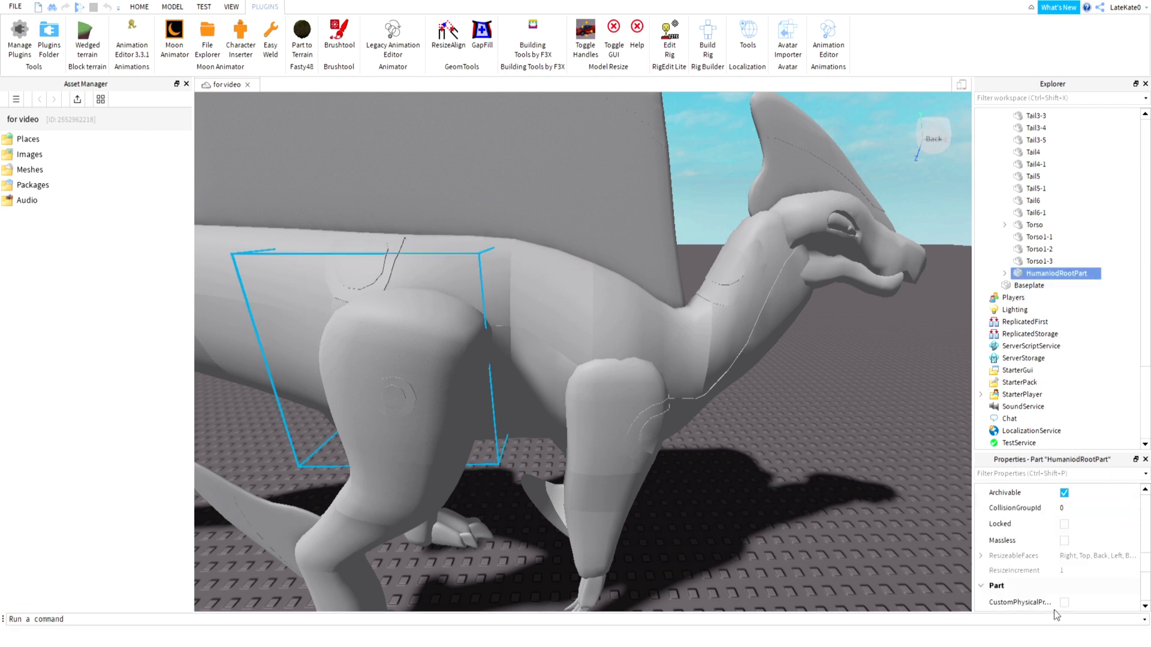
pyautogui.scroll(-10, 1056, 553)
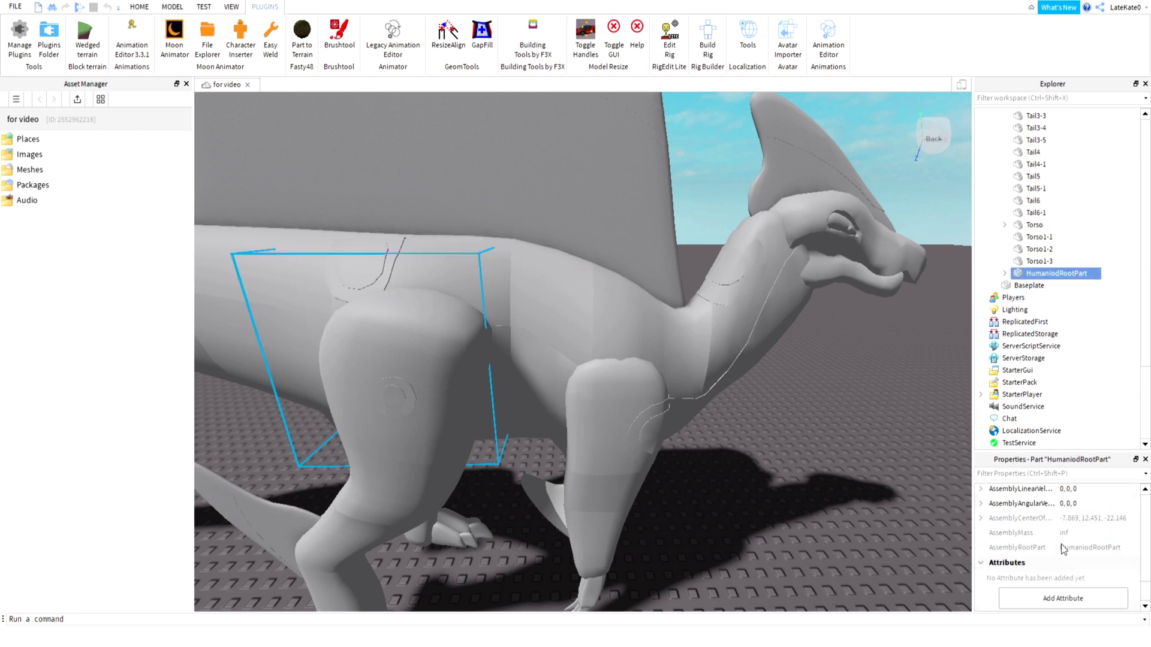
pyautogui.scroll(2, 1067, 563)
pyautogui.scroll(-4, 1068, 564)
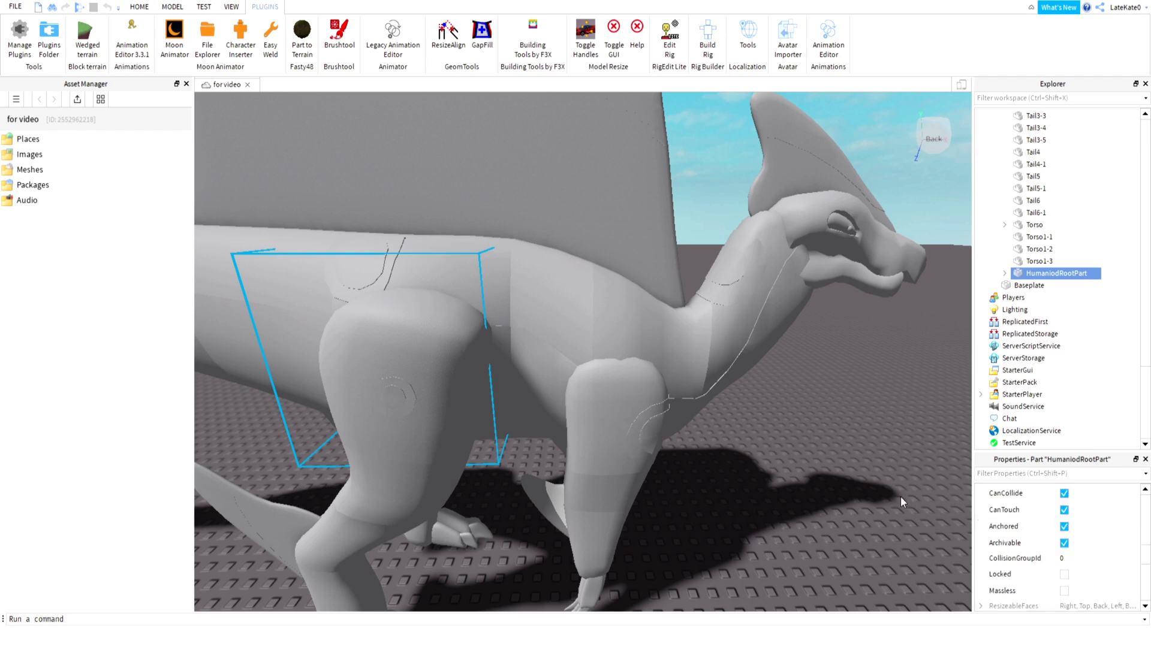
pyautogui.click(1064, 527)
pyautogui.click(725, 429)
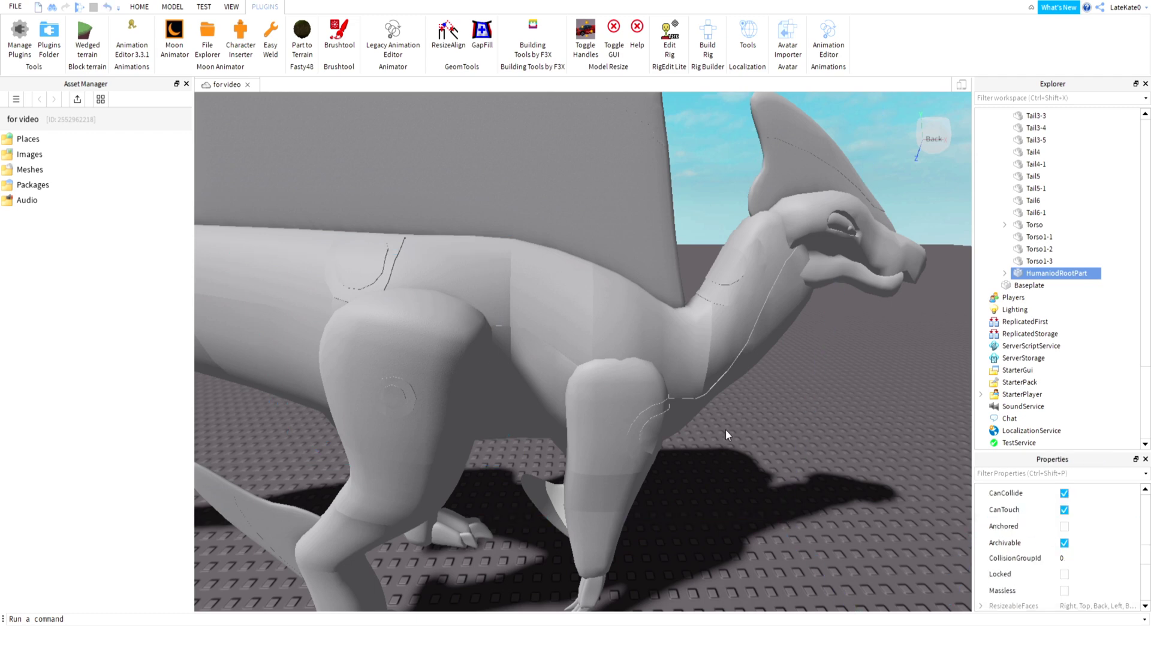
# Load the dinosaur in the Animation Editor and test-rotate the Torso.
pyautogui.click(655, 372)
pyautogui.click(828, 42)
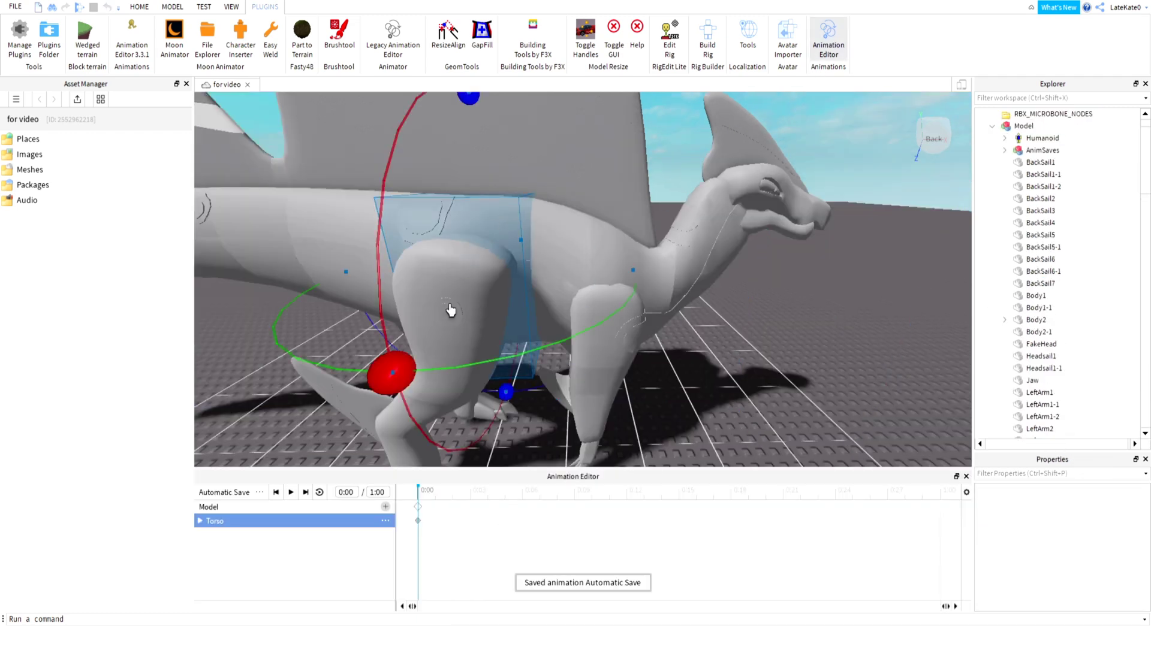
pyautogui.click(625, 250)
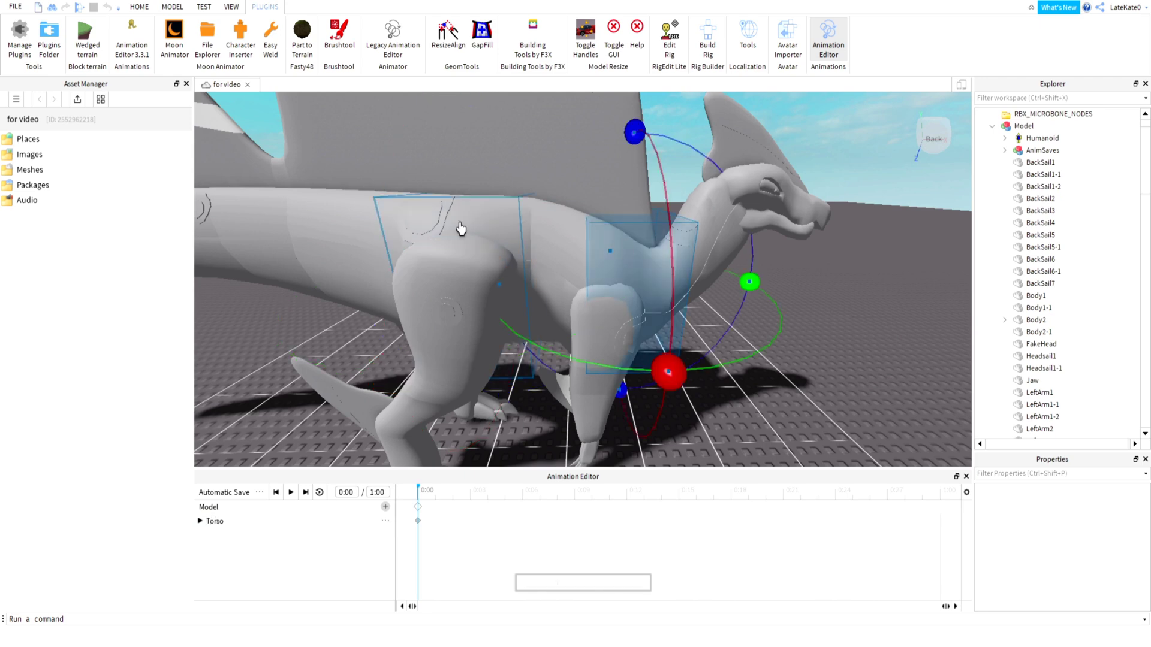
pyautogui.click(477, 227)
pyautogui.moveTo(348, 280); pyautogui.dragTo(398, 341)
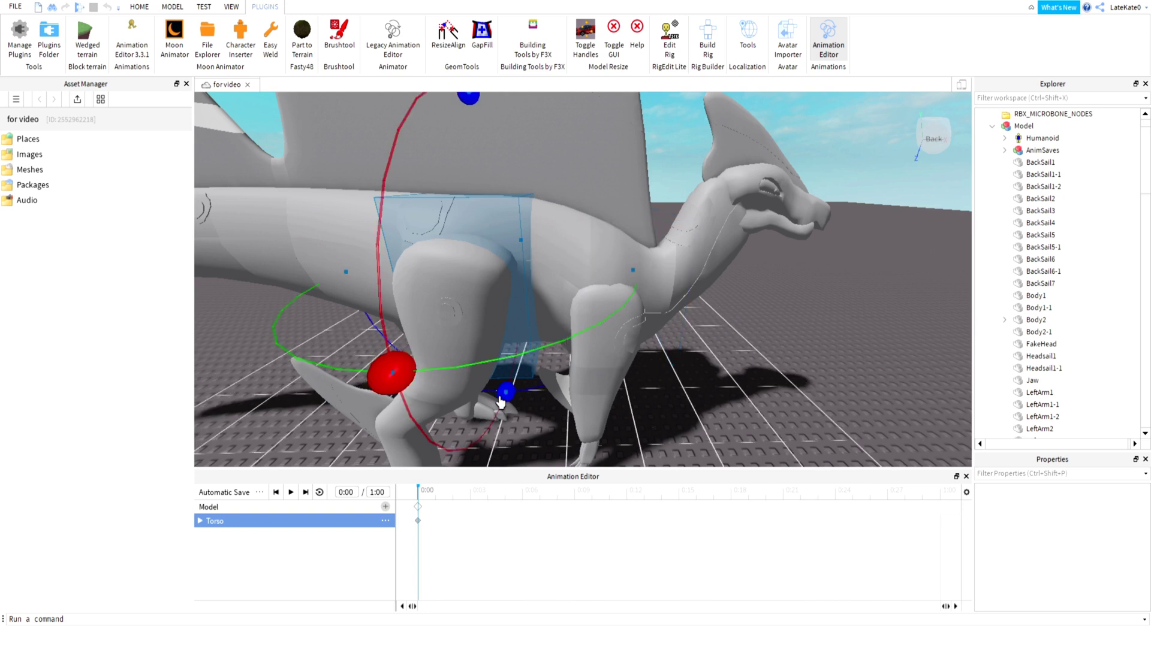
pyautogui.moveTo(500, 401); pyautogui.dragTo(641, 271)
# Select Body2, test-rotate it, and close the Animation Editor.
pyautogui.scroll(-10, 641, 271)
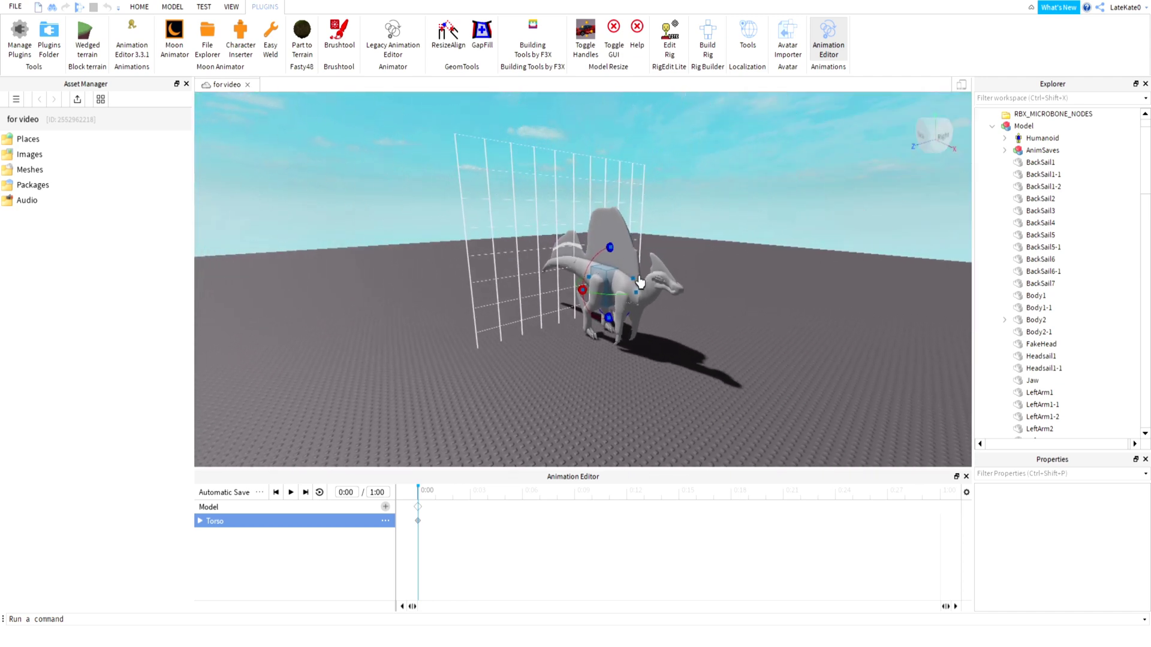
pyautogui.scroll(10, 607, 353)
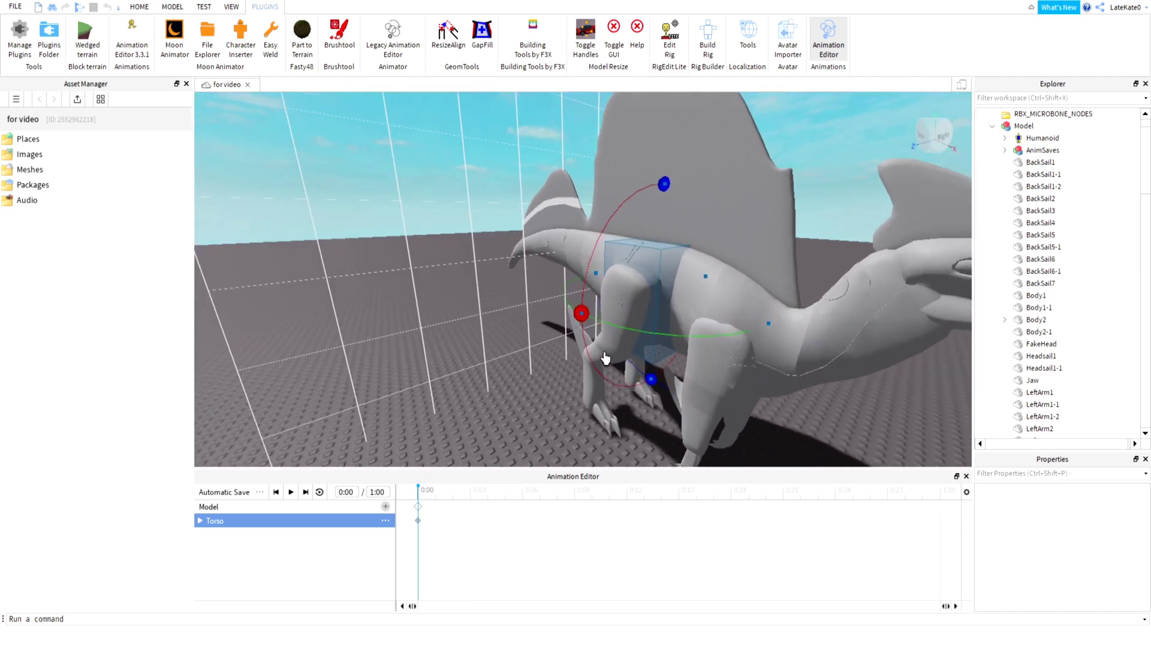
pyautogui.scroll(2, 605, 359)
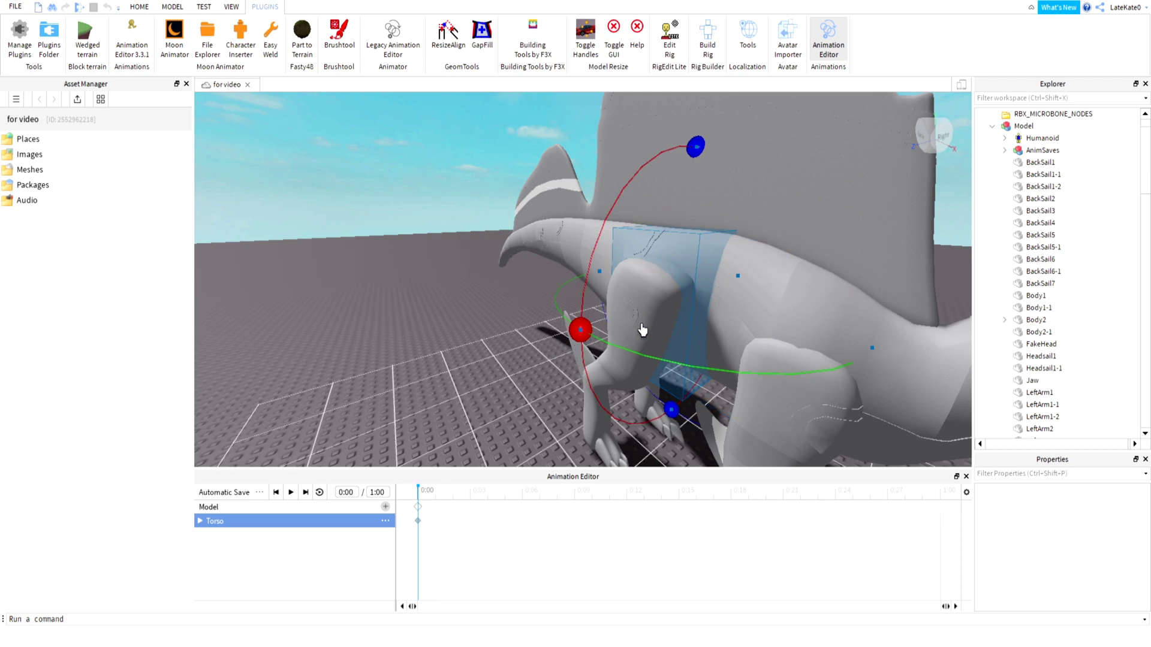
pyautogui.moveTo(642, 329); pyautogui.dragTo(748, 398, button='right')
pyautogui.scroll(-2, 747, 398)
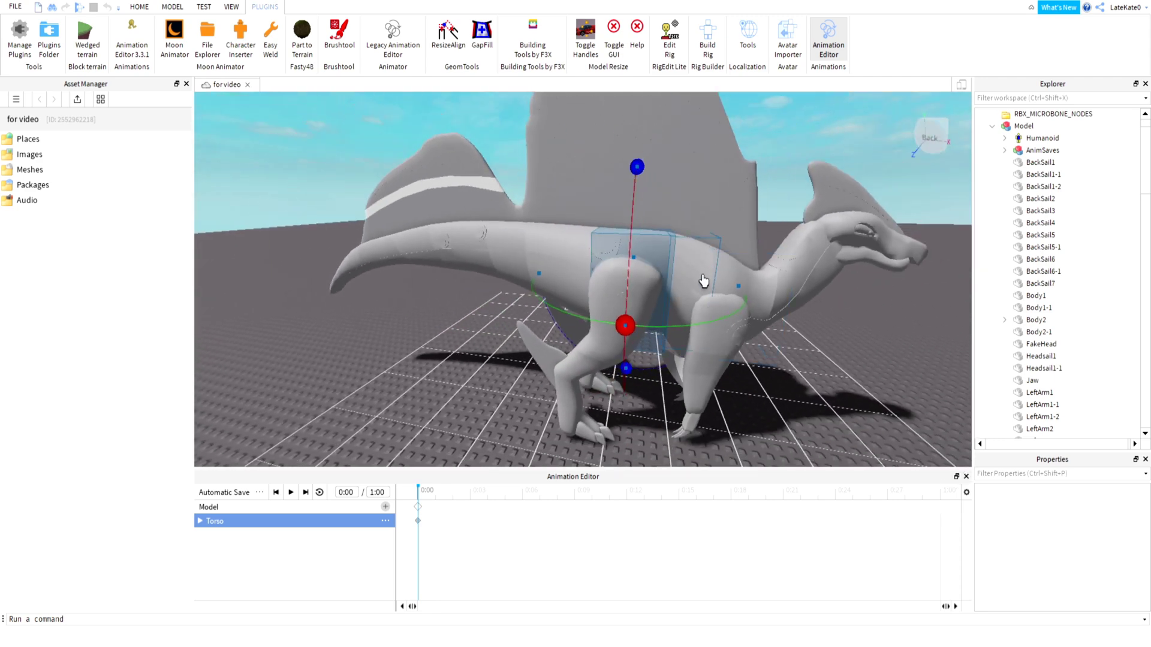
pyautogui.click(684, 306)
pyautogui.moveTo(653, 362); pyautogui.dragTo(624, 393)
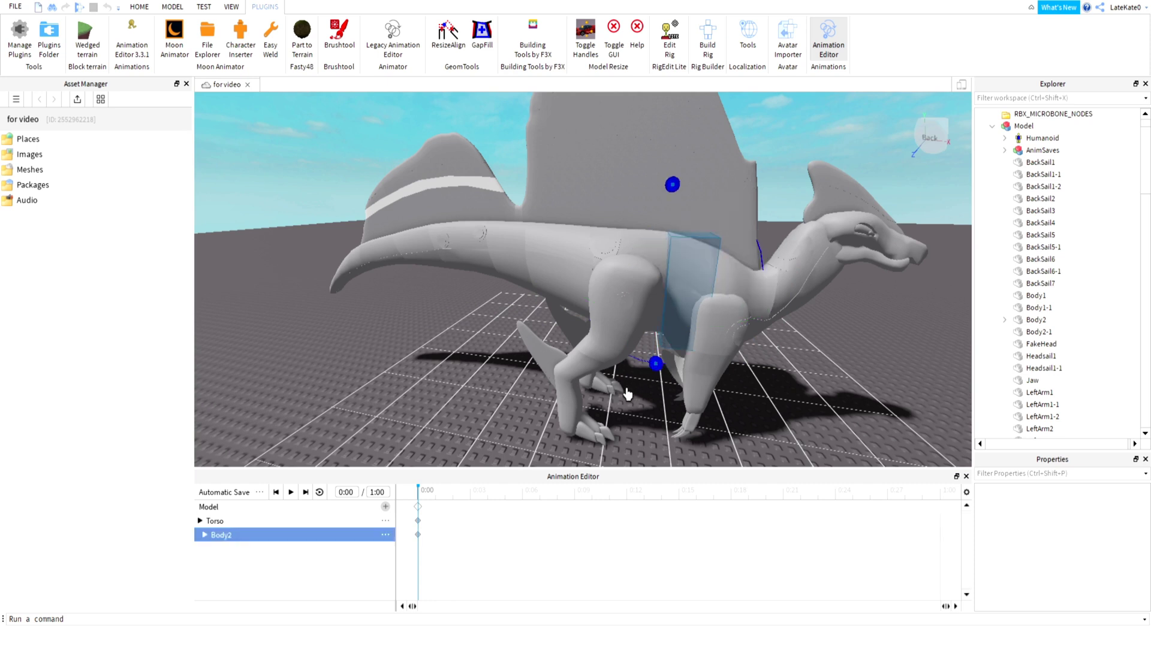
pyautogui.click(966, 476)
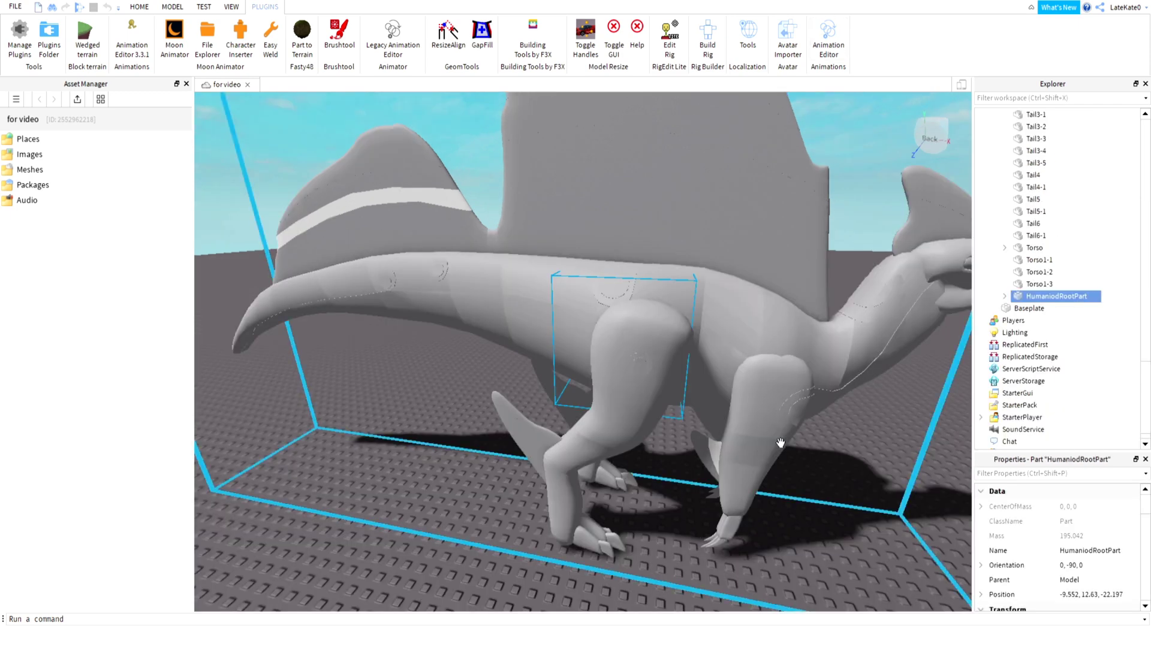
# Turn on Anchored for the HumaniodRootPart.
pyautogui.scroll(-5, 1070, 580)
pyautogui.scroll(-3, 1062, 559)
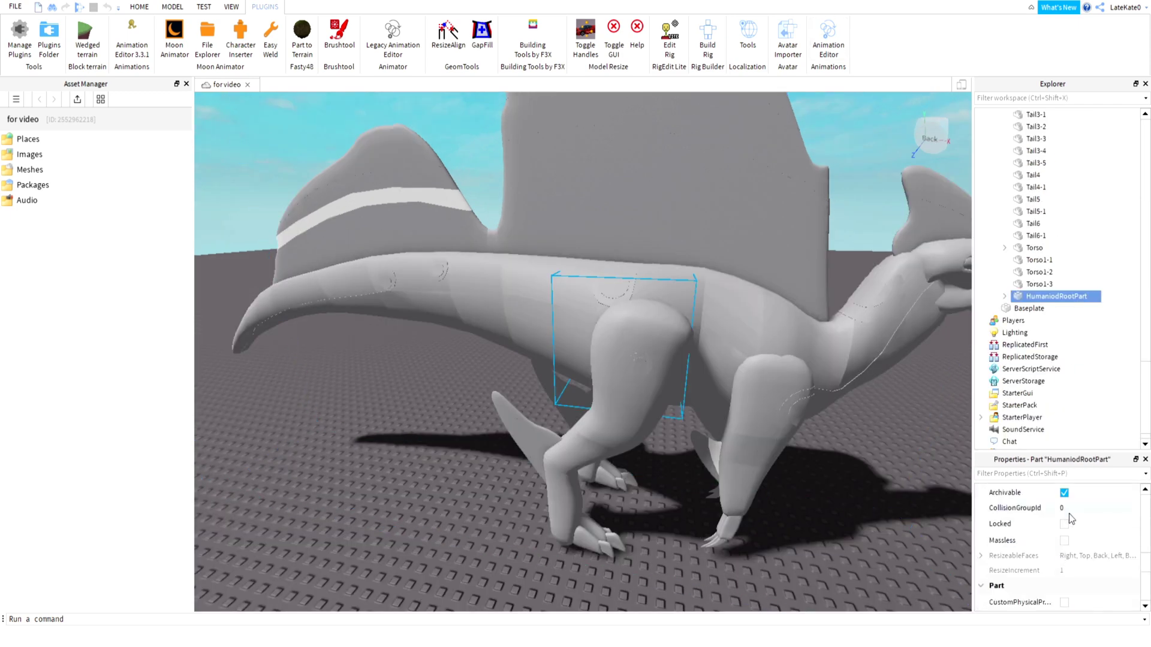
pyautogui.scroll(2, 1074, 549)
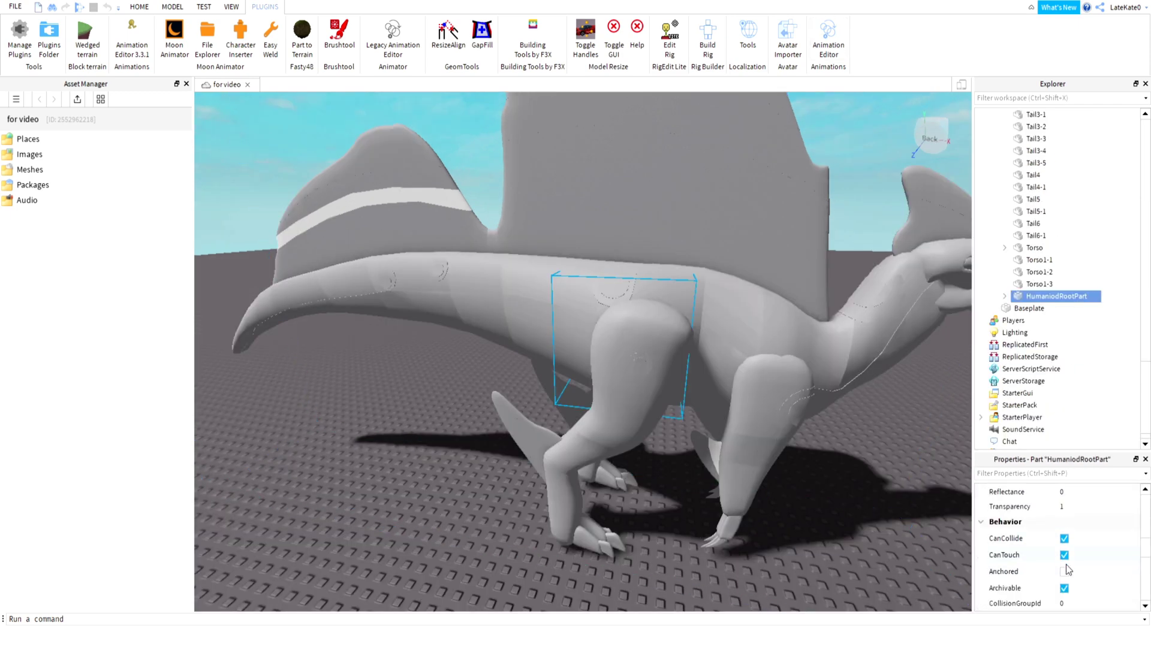
pyautogui.click(1064, 571)
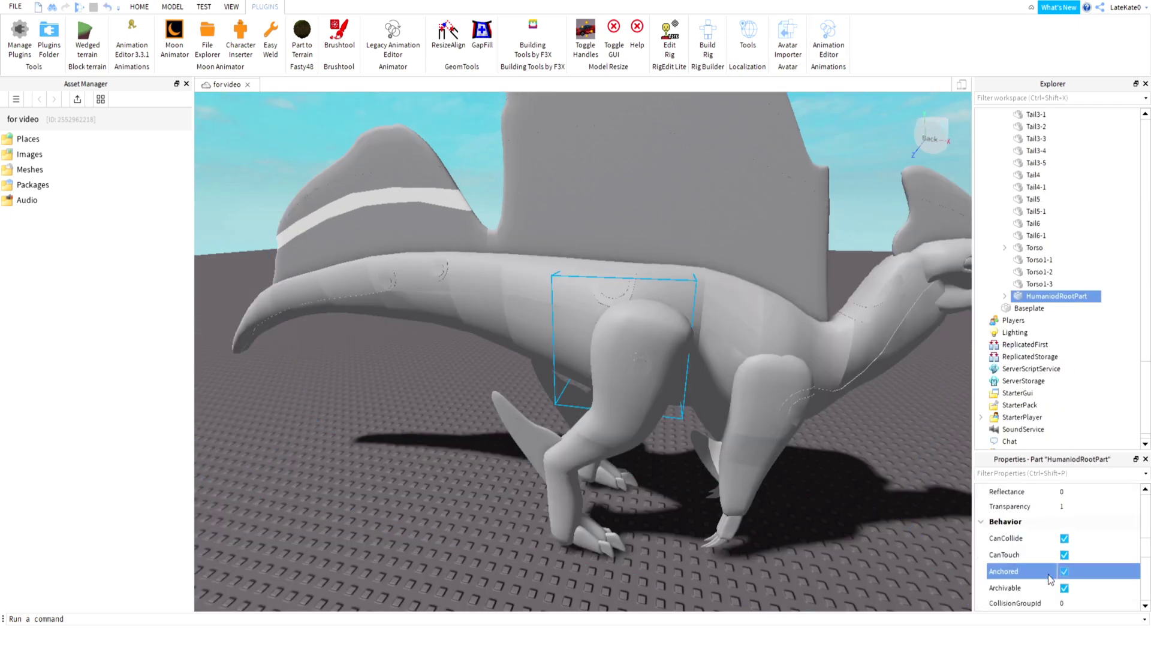
# Reload the dinosaur model in the Animation Editor, compare its selectable body parts, and test-rotate the Torso.
pyautogui.click(686, 309)
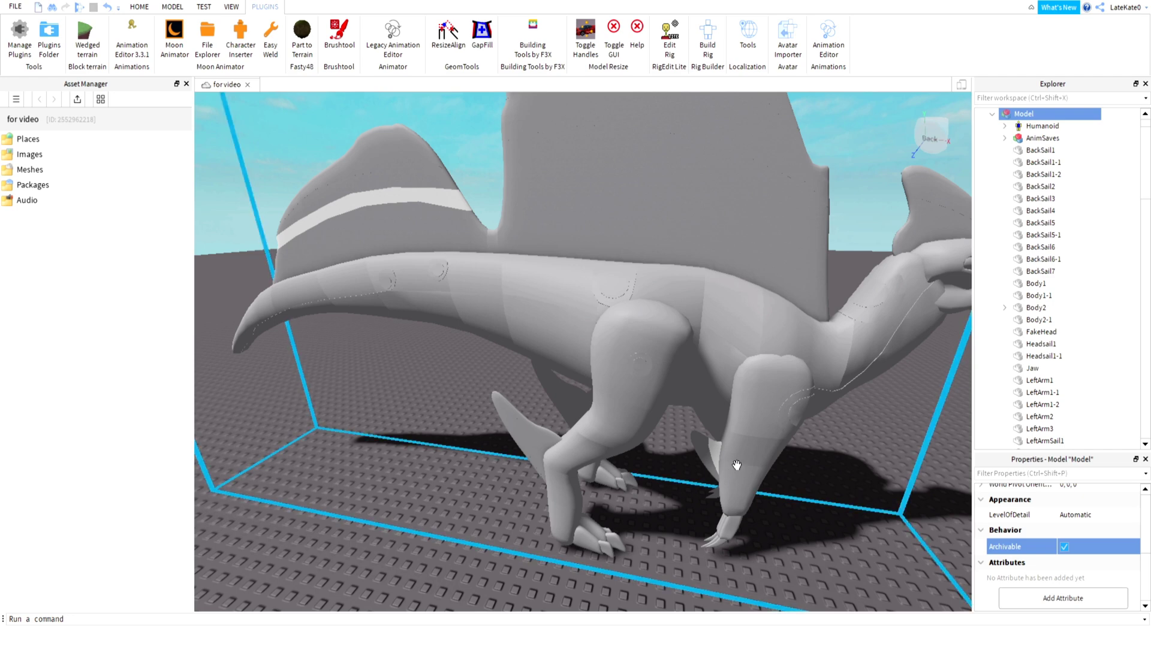
pyautogui.click(828, 37)
pyautogui.click(709, 266)
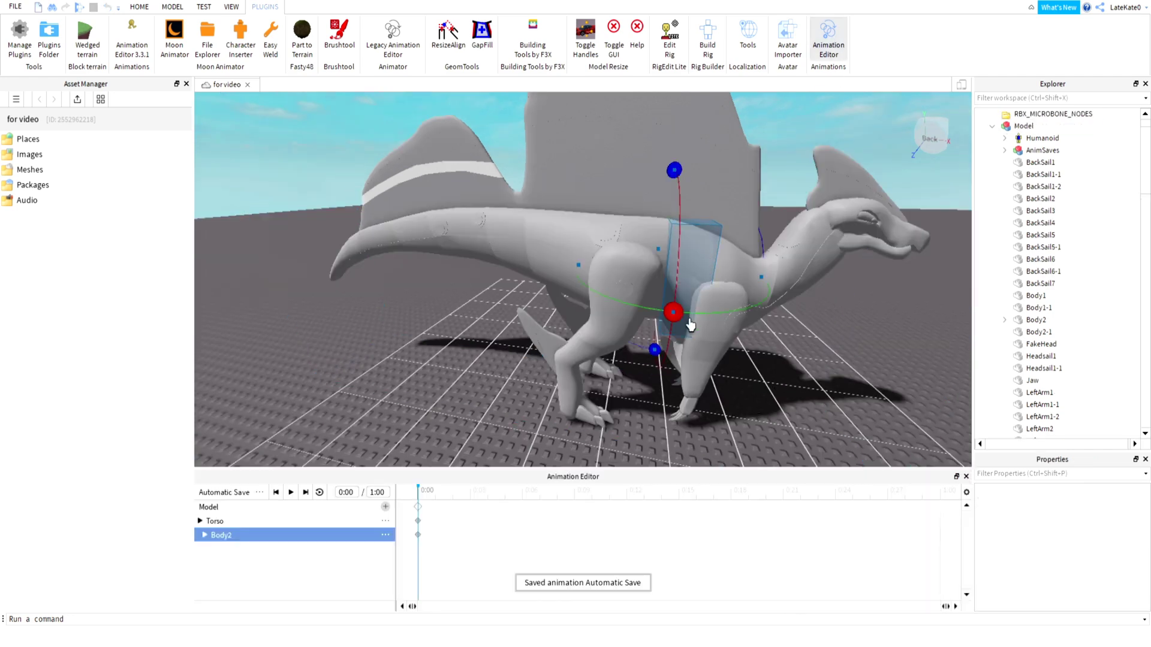
pyautogui.moveTo(691, 325); pyautogui.dragTo(686, 390, button='right')
pyautogui.scroll(5, 684, 388)
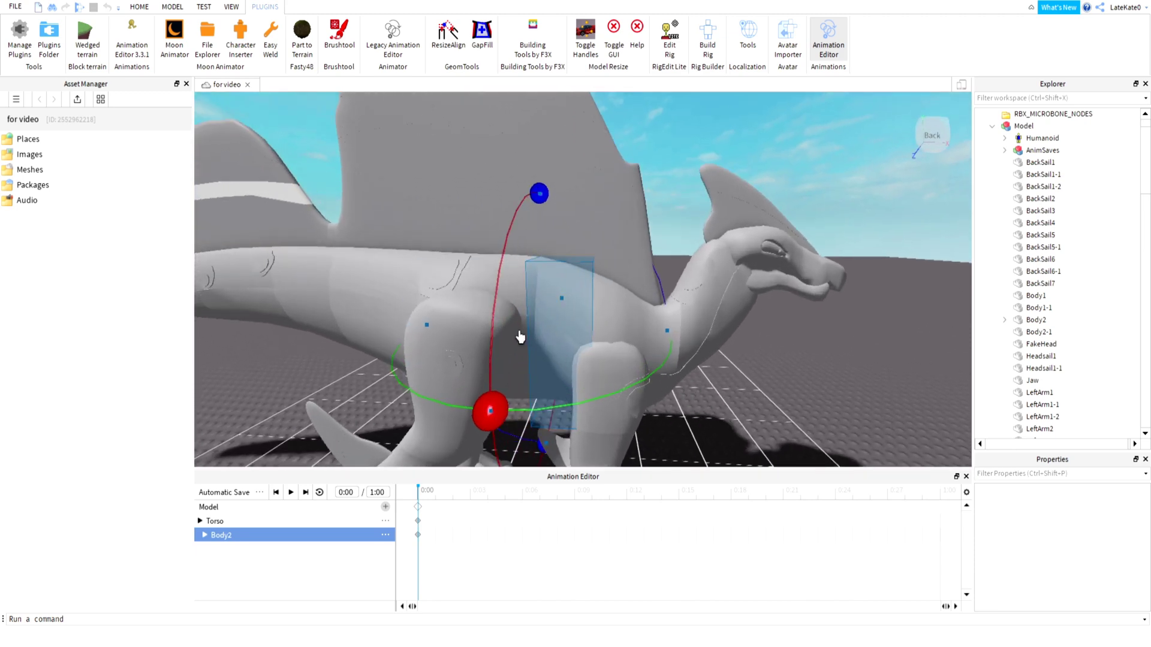
pyautogui.click(521, 257)
pyautogui.click(516, 295)
pyautogui.click(581, 303)
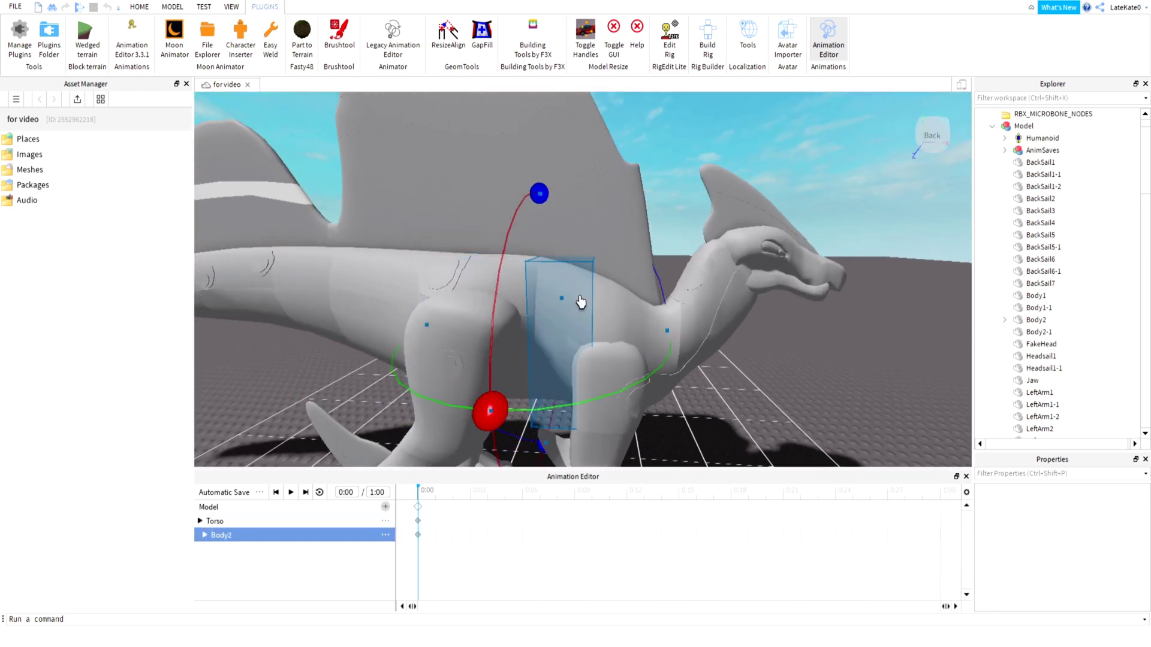
pyautogui.click(612, 322)
pyautogui.click(498, 288)
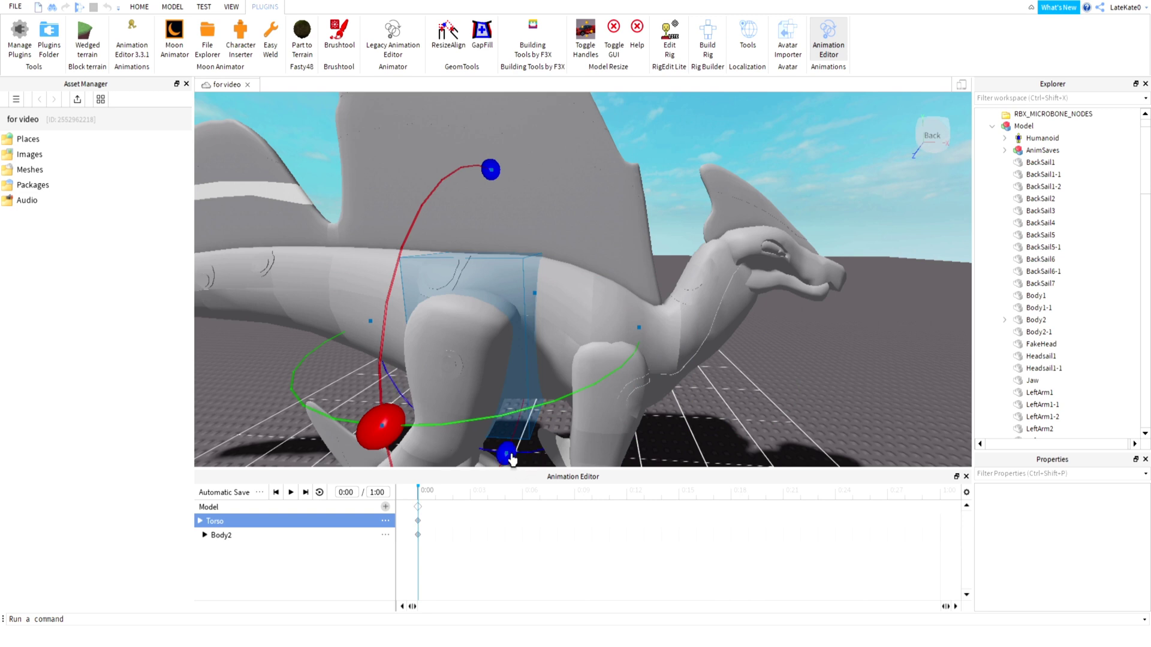
pyautogui.moveTo(511, 459); pyautogui.dragTo(515, 384)
# Test-rotate Body2 downward, examine its seams with the neighbouring parts, and rotate it back to its original pose.
pyautogui.click(563, 315)
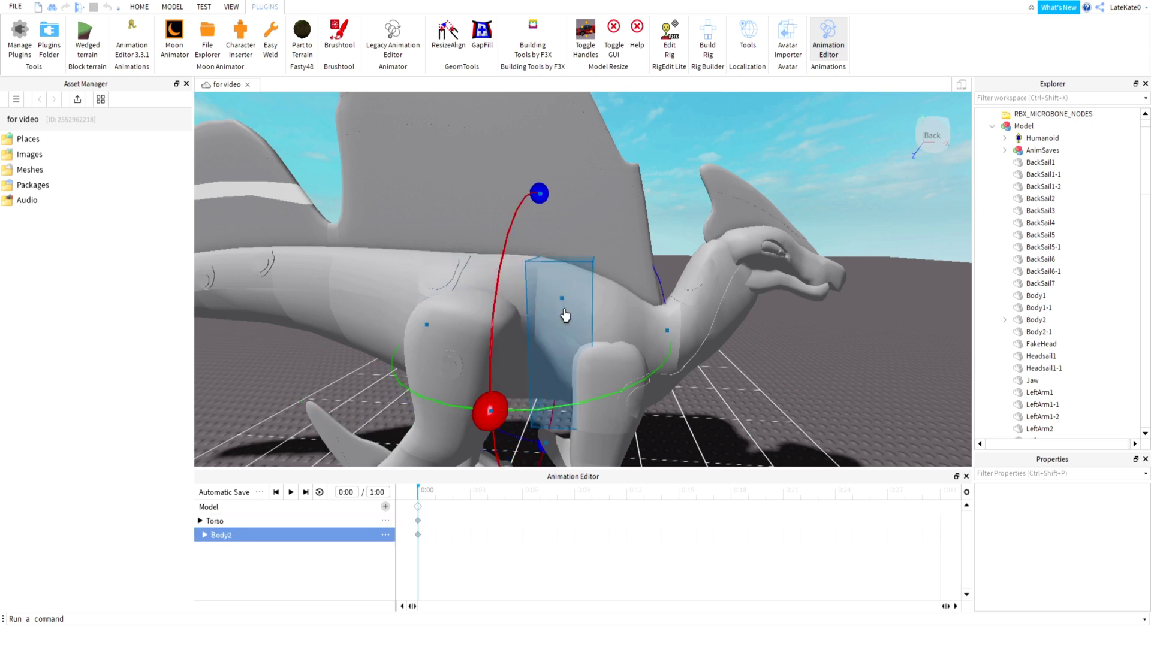
pyautogui.moveTo(546, 193); pyautogui.dragTo(609, 296)
pyautogui.moveTo(609, 296); pyautogui.dragTo(532, 303, button='right')
pyautogui.scroll(5, 609, 296)
pyautogui.scroll(-5, 610, 296)
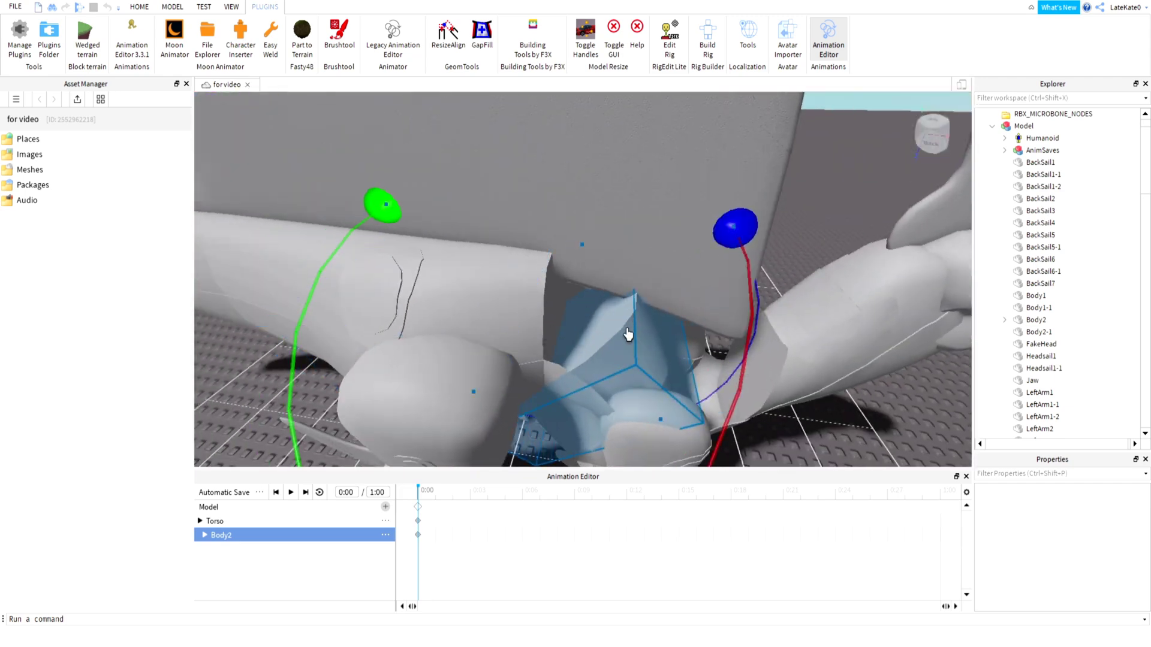
pyautogui.moveTo(727, 468); pyautogui.dragTo(729, 471, button='right')
pyautogui.scroll(-5, 728, 470)
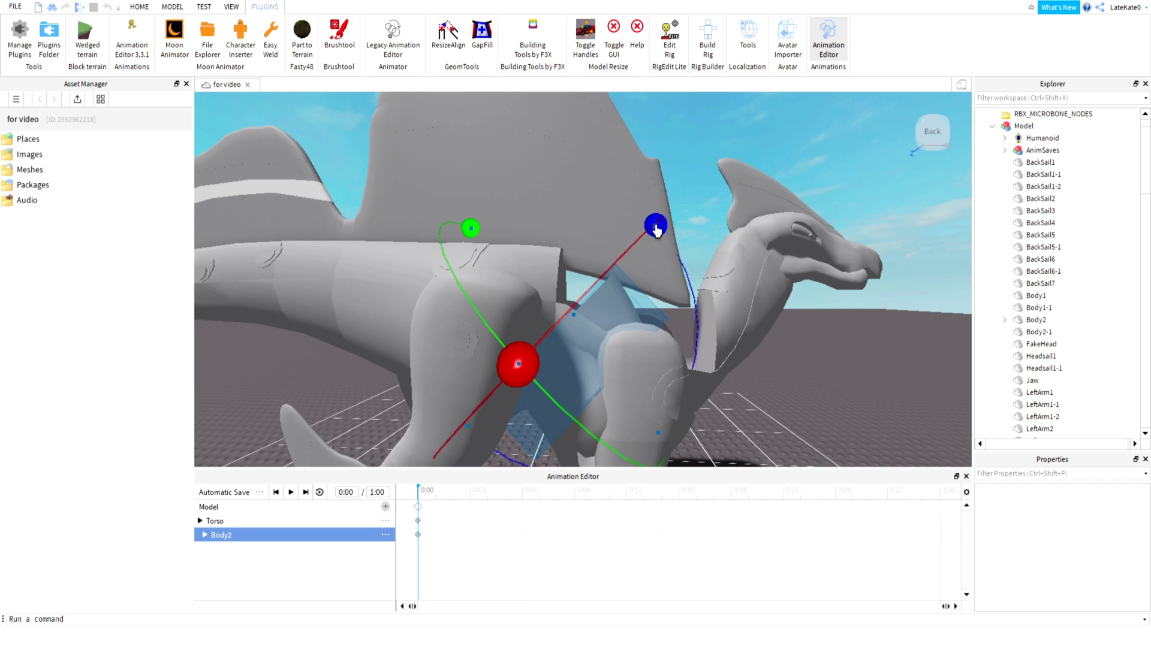
pyautogui.moveTo(656, 228); pyautogui.dragTo(534, 244)
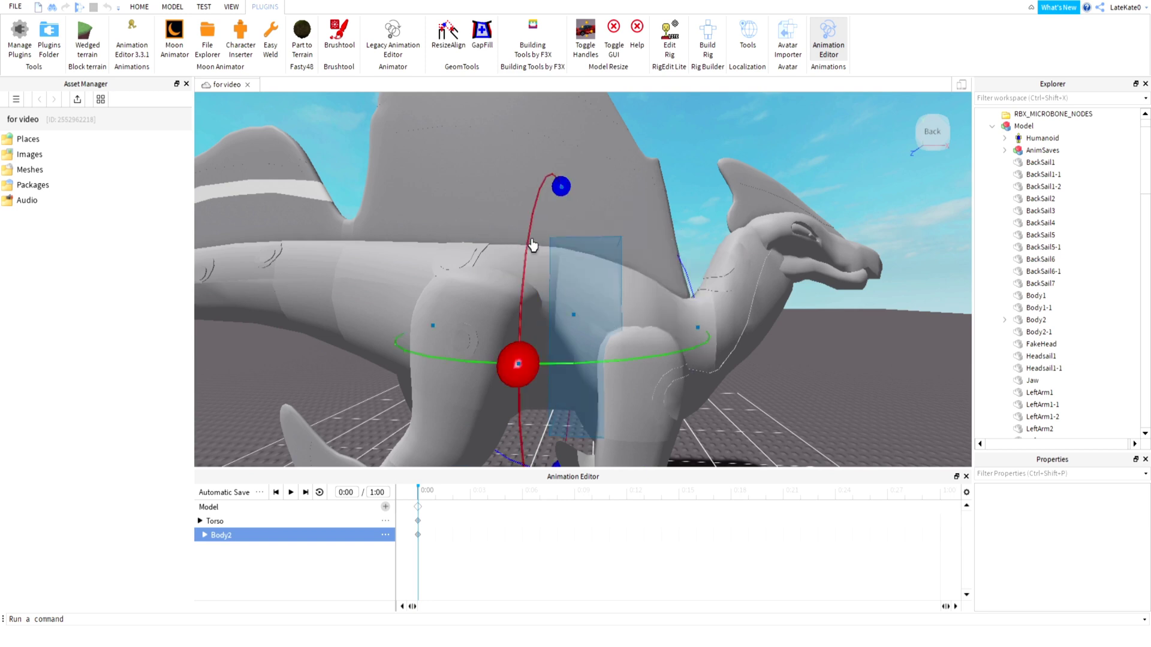
# Leave the Animation Editor, examine the Torso, Body2 and Body1 joint positions in rig editing, and exit rig editing.
pyautogui.click(652, 316)
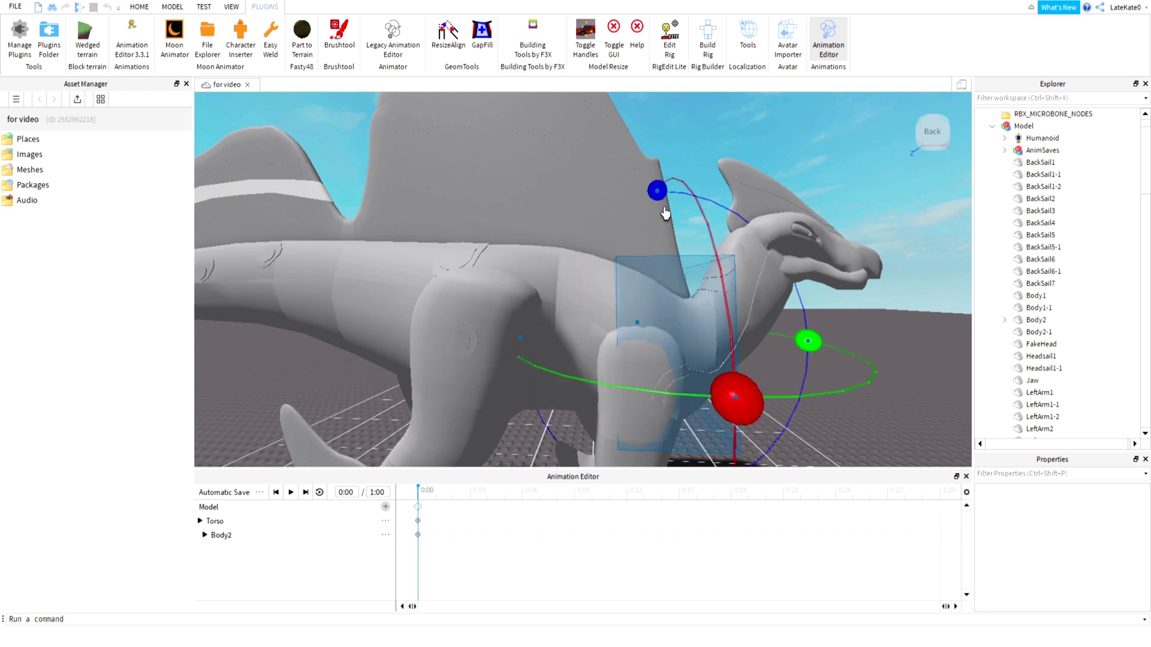
pyautogui.click(823, 42)
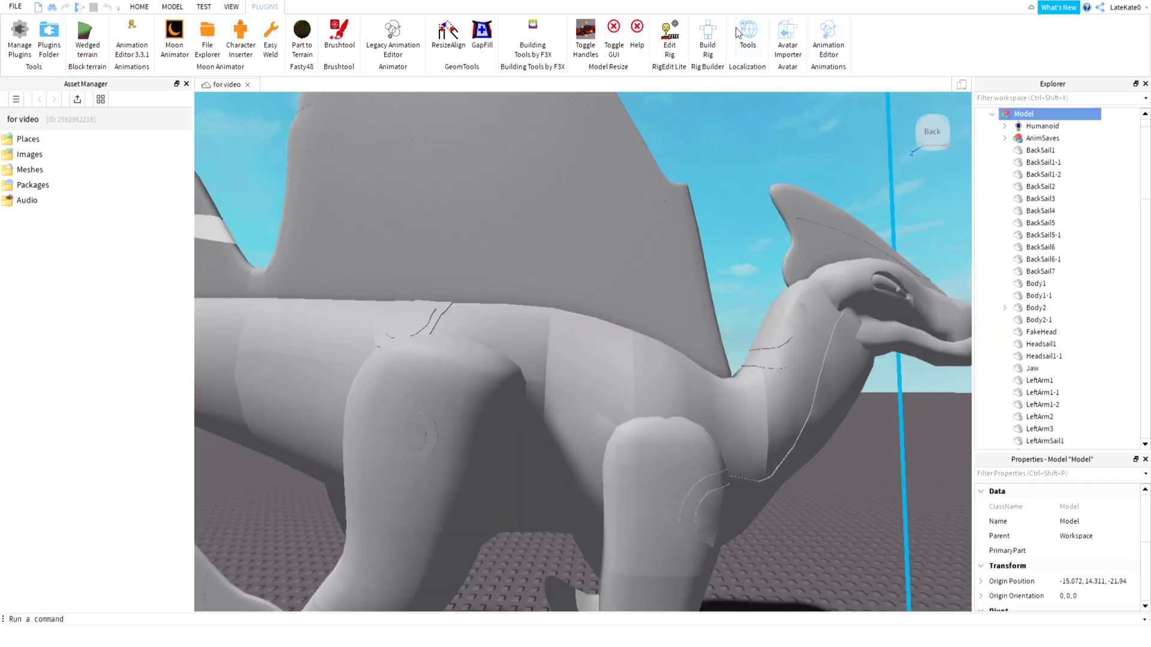
pyautogui.click(670, 42)
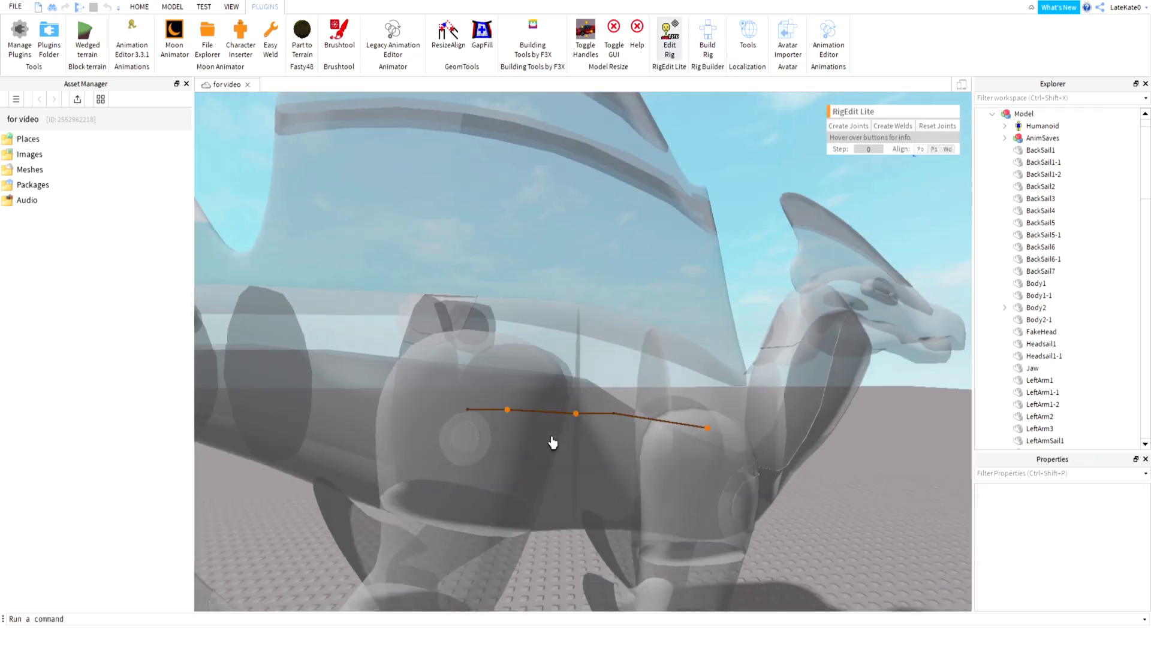
pyautogui.press('d')
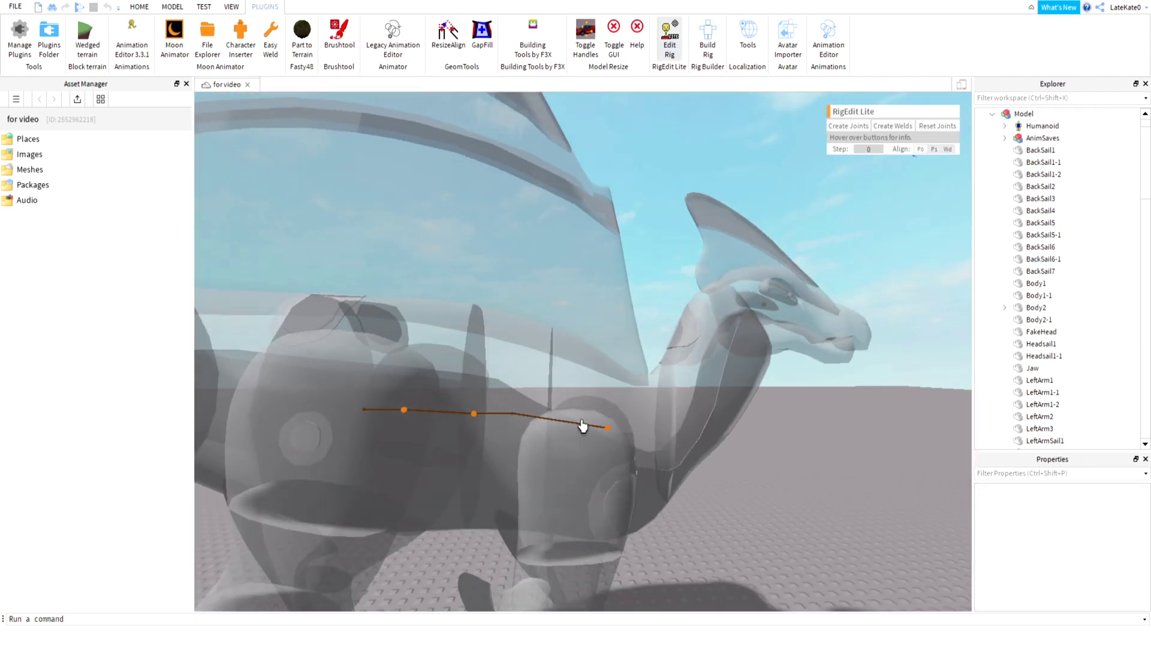
pyautogui.click(669, 42)
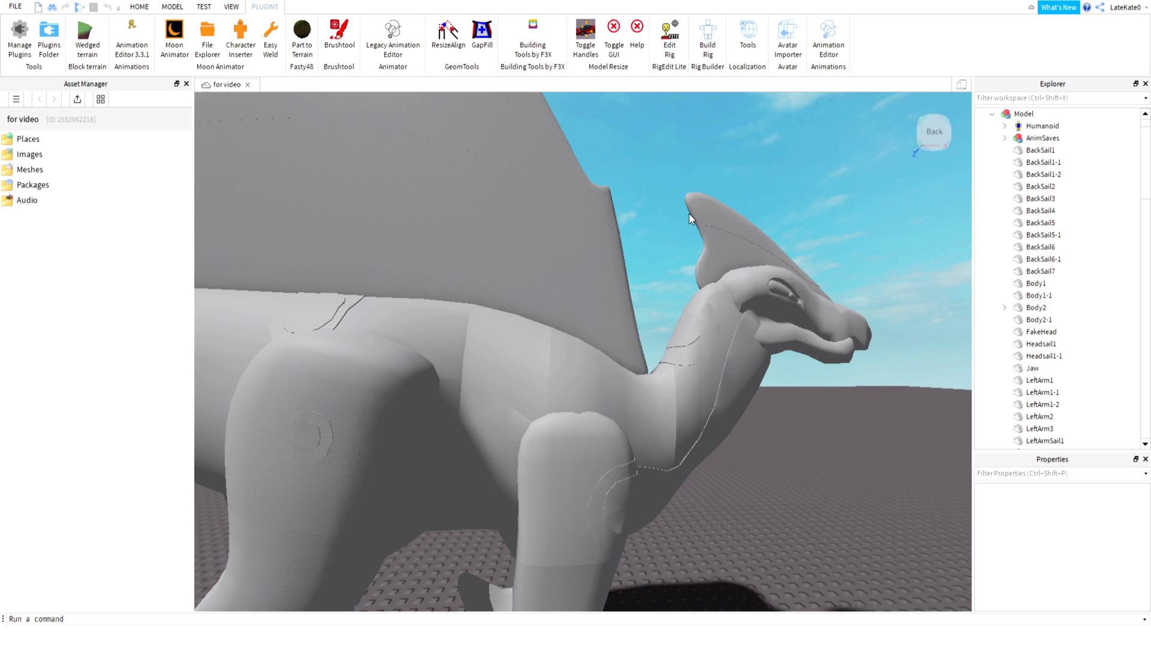
# Load the dinosaur in the Animation Editor again and test-rotate Body1 back and forth.
pyautogui.click(829, 48)
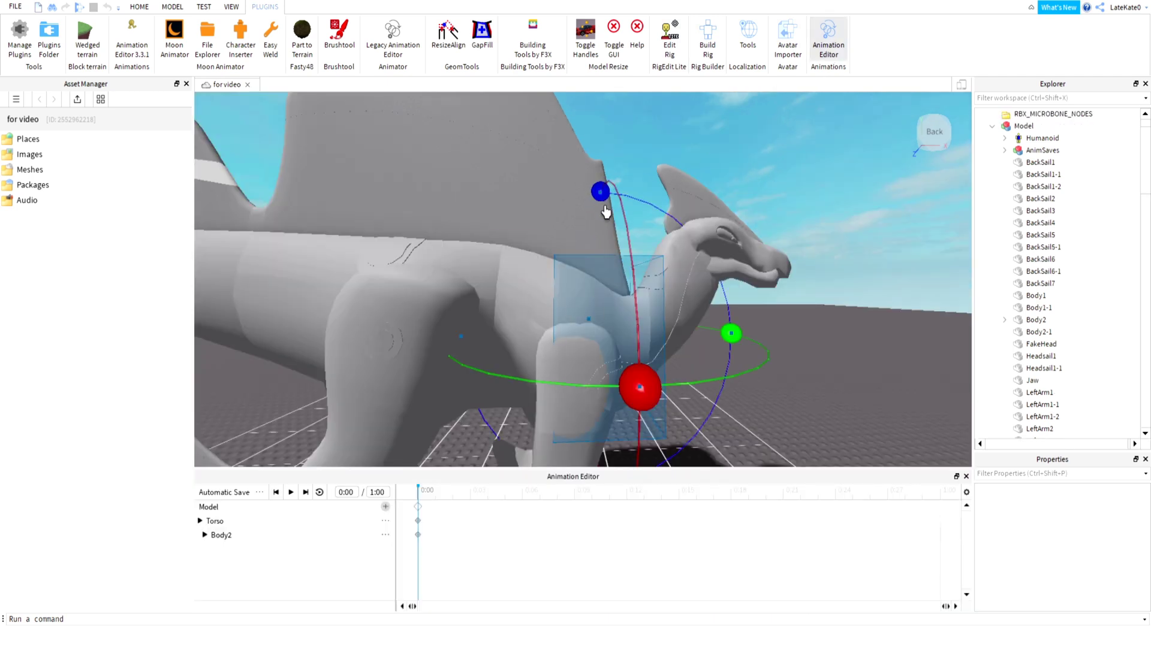
pyautogui.click(633, 213)
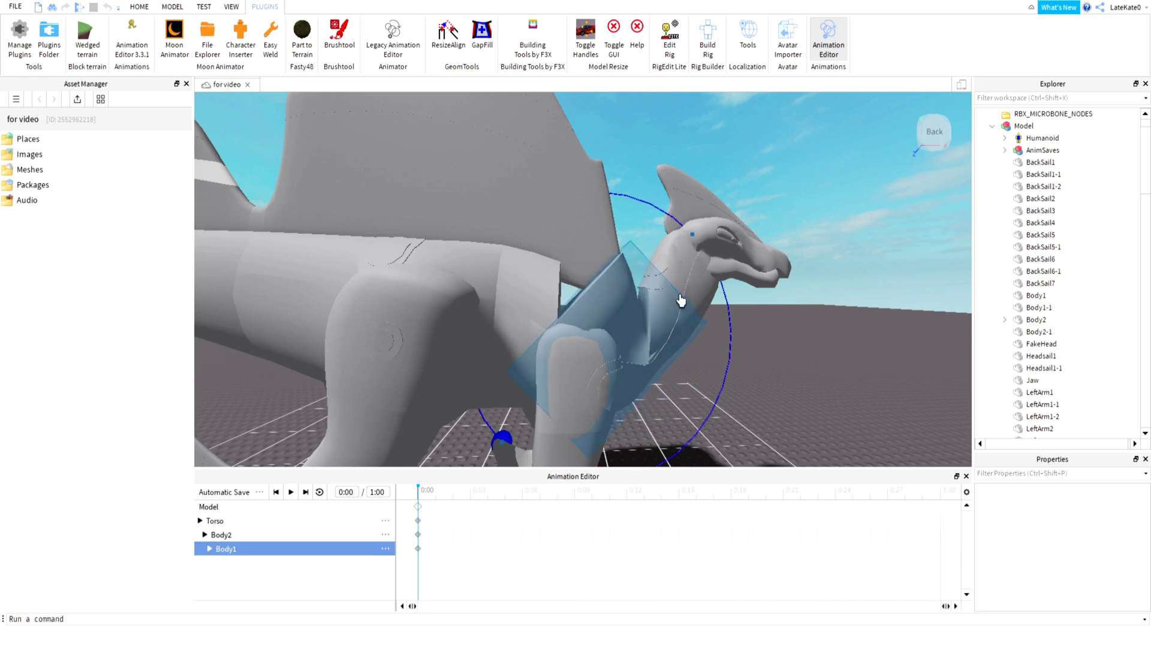
pyautogui.moveTo(655, 253); pyautogui.dragTo(639, 228)
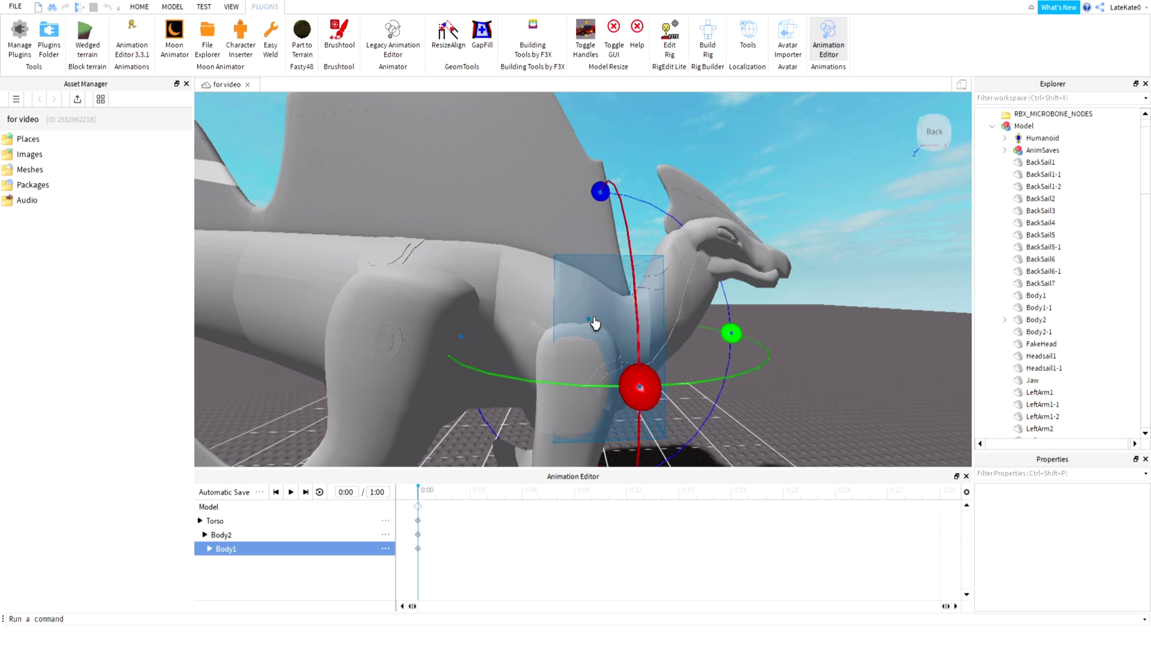
pyautogui.moveTo(599, 193); pyautogui.dragTo(581, 224)
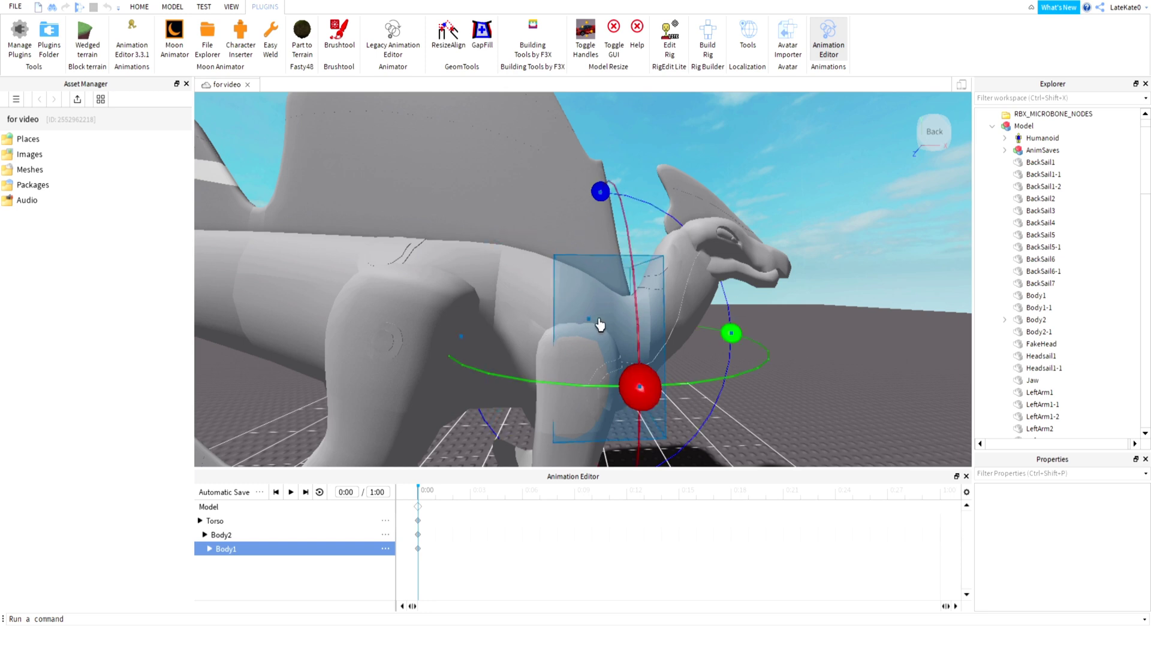
# Test-rotate Body2 to check that Body1 follows it, and close the Animation Editor.
pyautogui.click(527, 313)
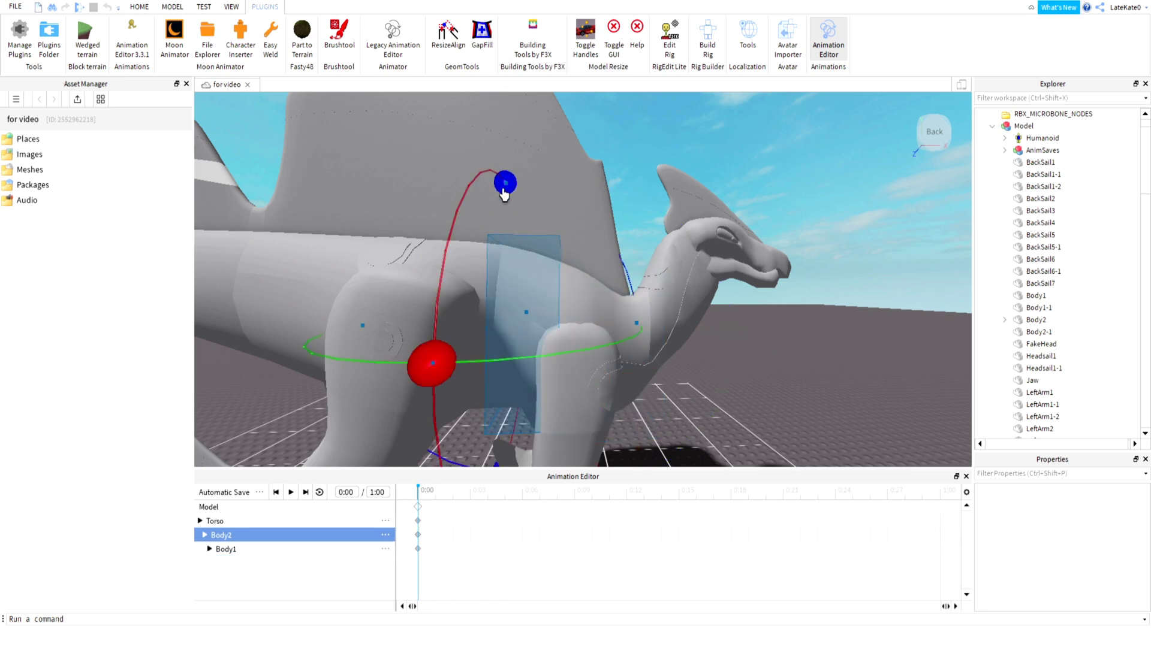
pyautogui.moveTo(514, 189); pyautogui.dragTo(532, 236)
pyautogui.click(828, 33)
# Return to rig editing and move the Body1 joint back to the seam between Body2 and Body1.
pyautogui.click(609, 316)
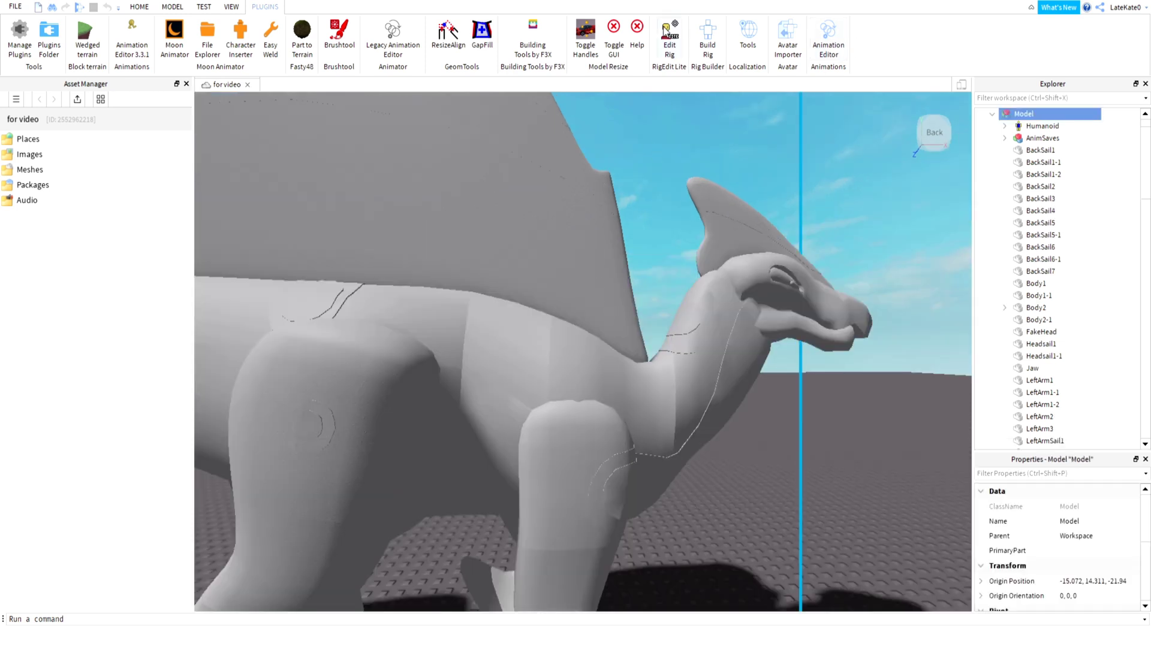
pyautogui.click(670, 33)
pyautogui.click(603, 418)
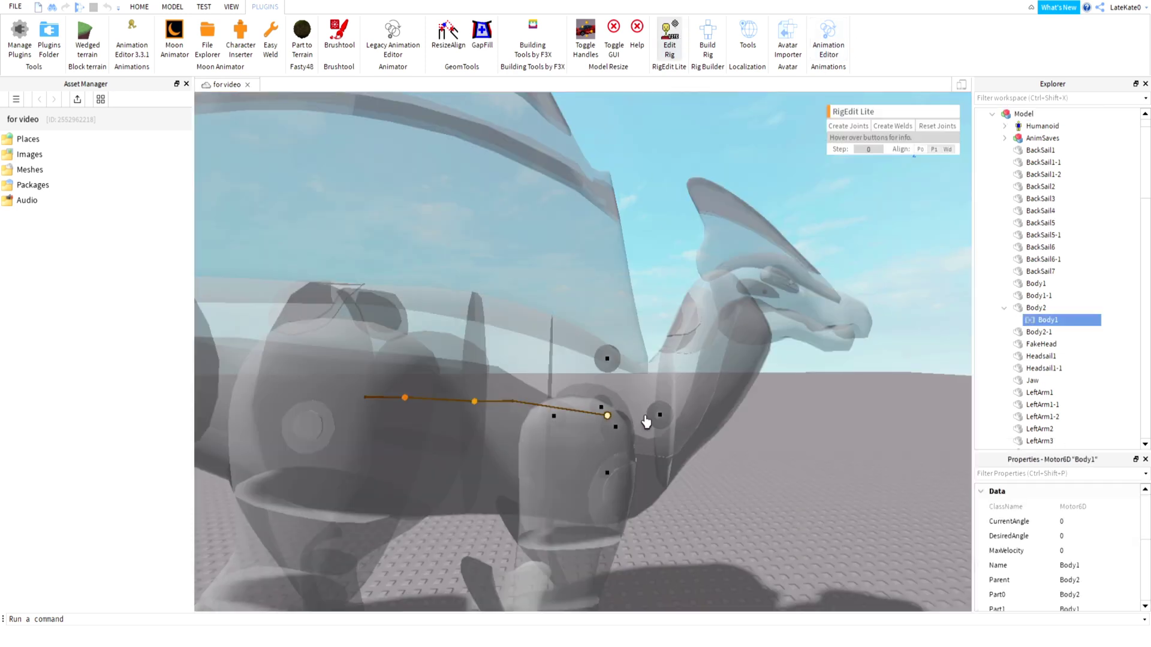
pyautogui.moveTo(653, 416); pyautogui.dragTo(604, 414)
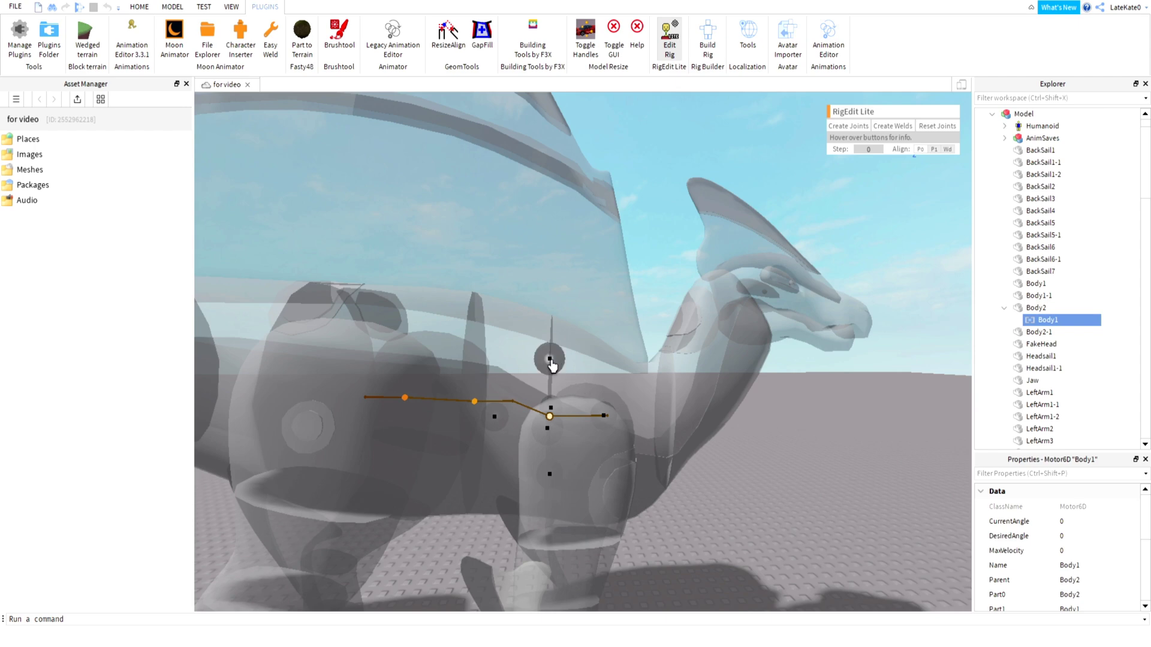
# Examine the Body1 joint's placement against the Body2 and Body1 seam from close up and from a distance.
pyautogui.scroll(3, 672, 409)
pyautogui.moveTo(672, 409); pyautogui.dragTo(672, 409, button='right')
pyautogui.press('w')
pyautogui.press('a')
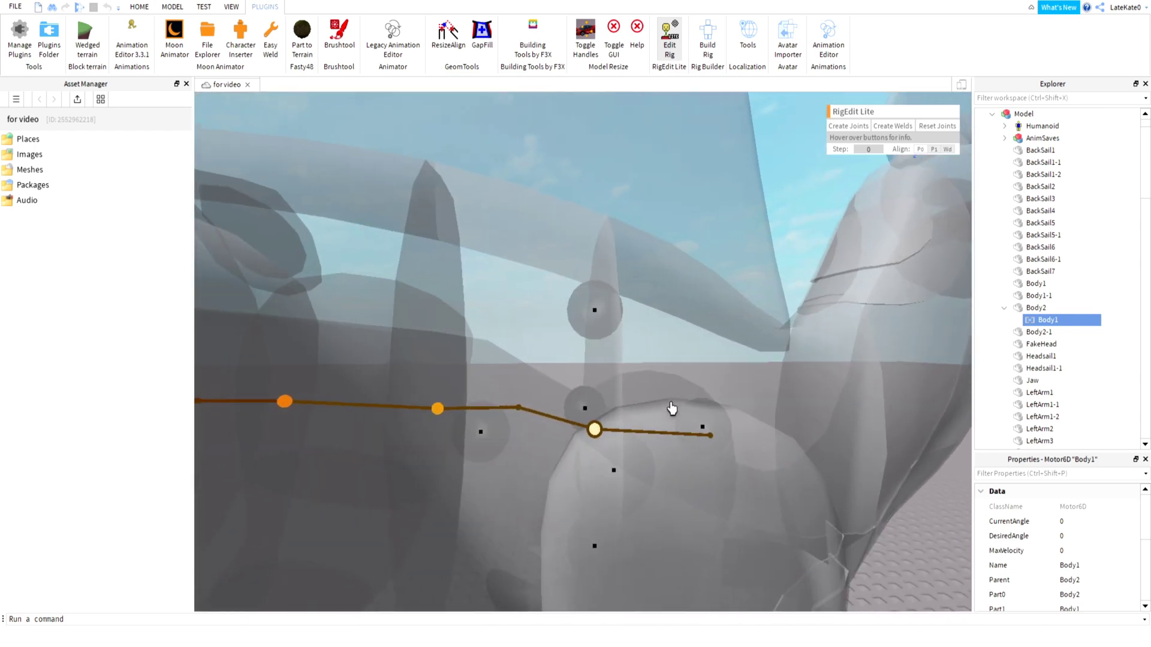
pyautogui.press('d')
pyautogui.press('a')
pyautogui.press('d')
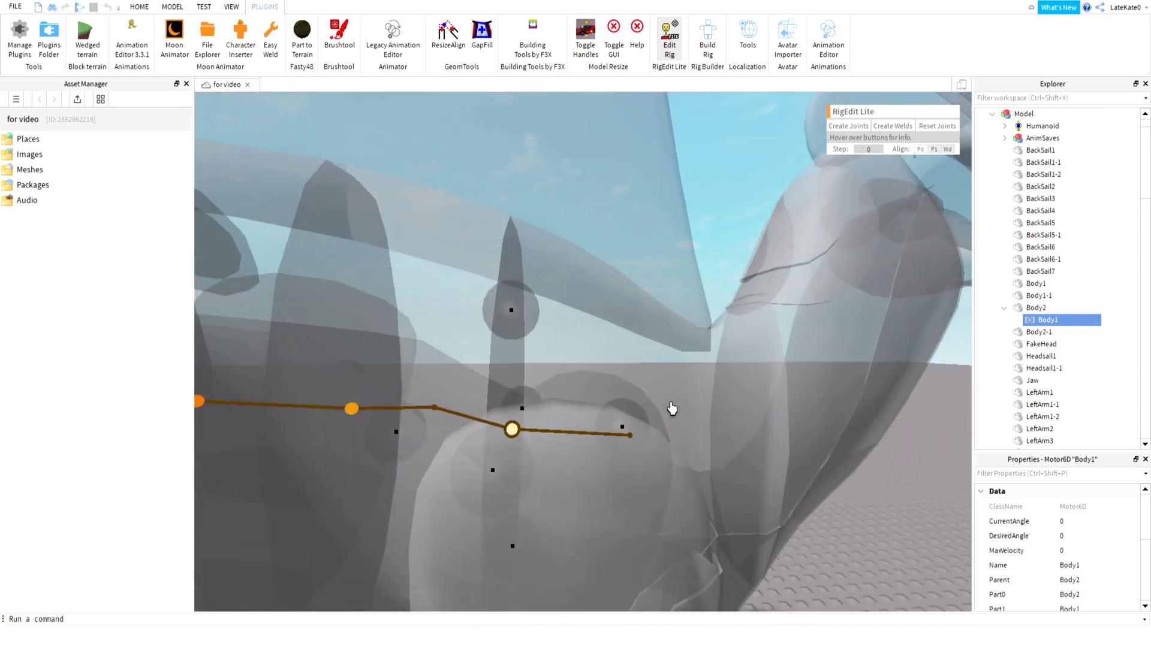
pyautogui.press('d')
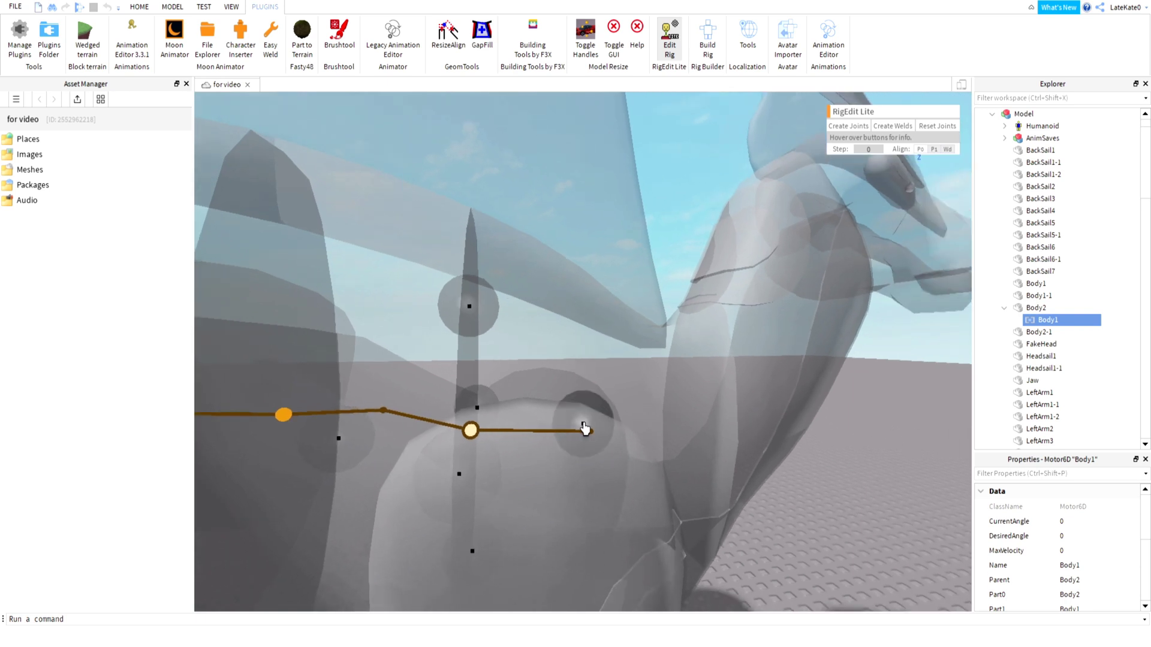
pyautogui.press('d')
pyautogui.press('s')
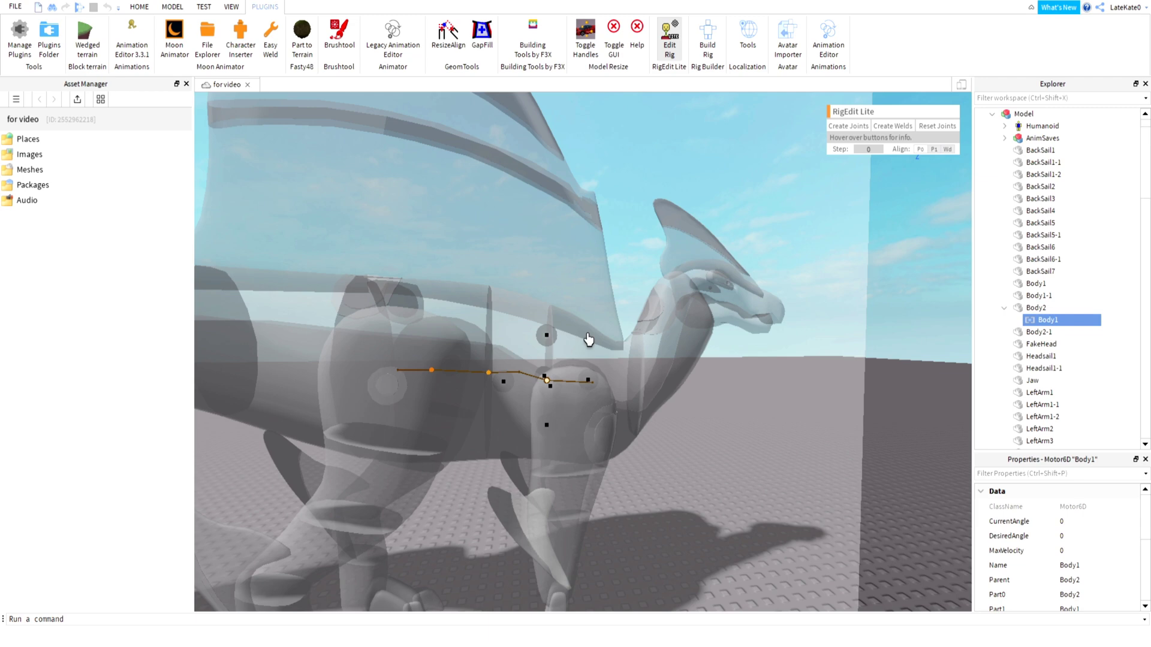
pyautogui.scroll(-3, 586, 337)
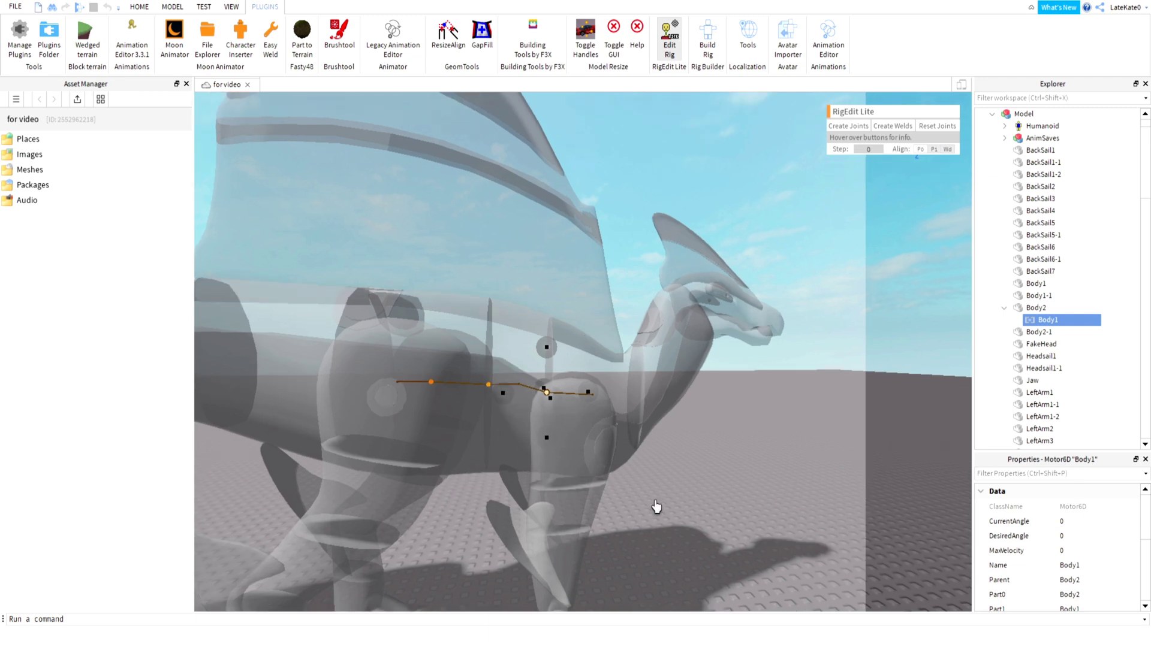
pyautogui.scroll(-3, 659, 498)
pyautogui.scroll(3, 666, 488)
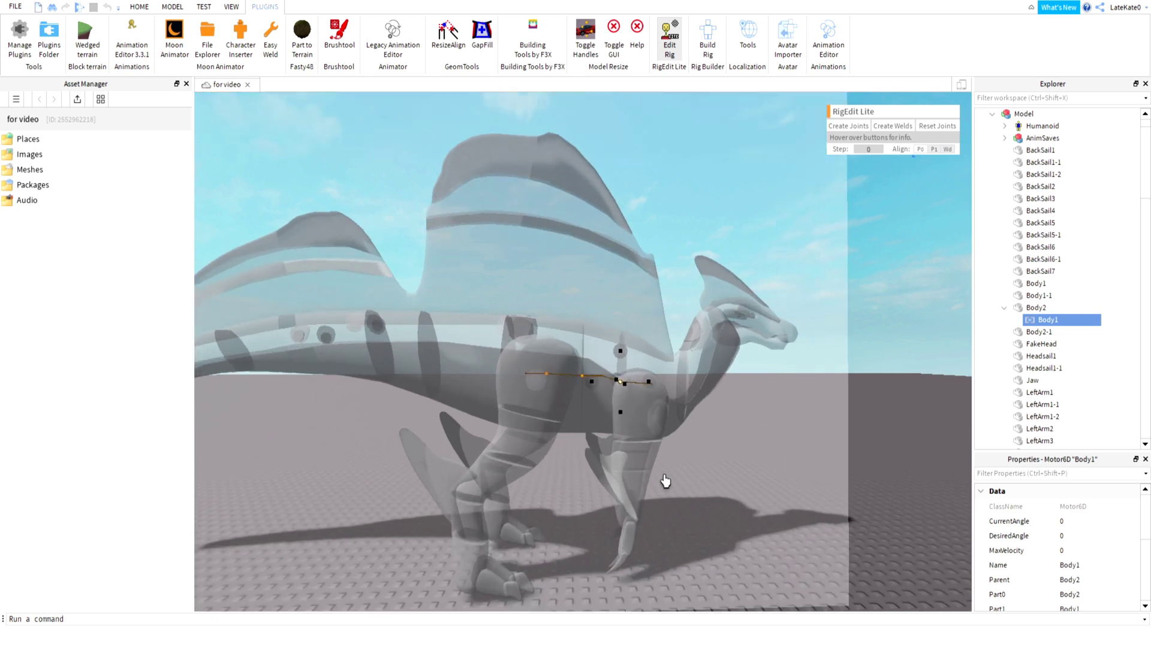
# Create a joint connecting Body2-1 to Body2, with Body2 as the parent part.
pyautogui.click(1005, 308)
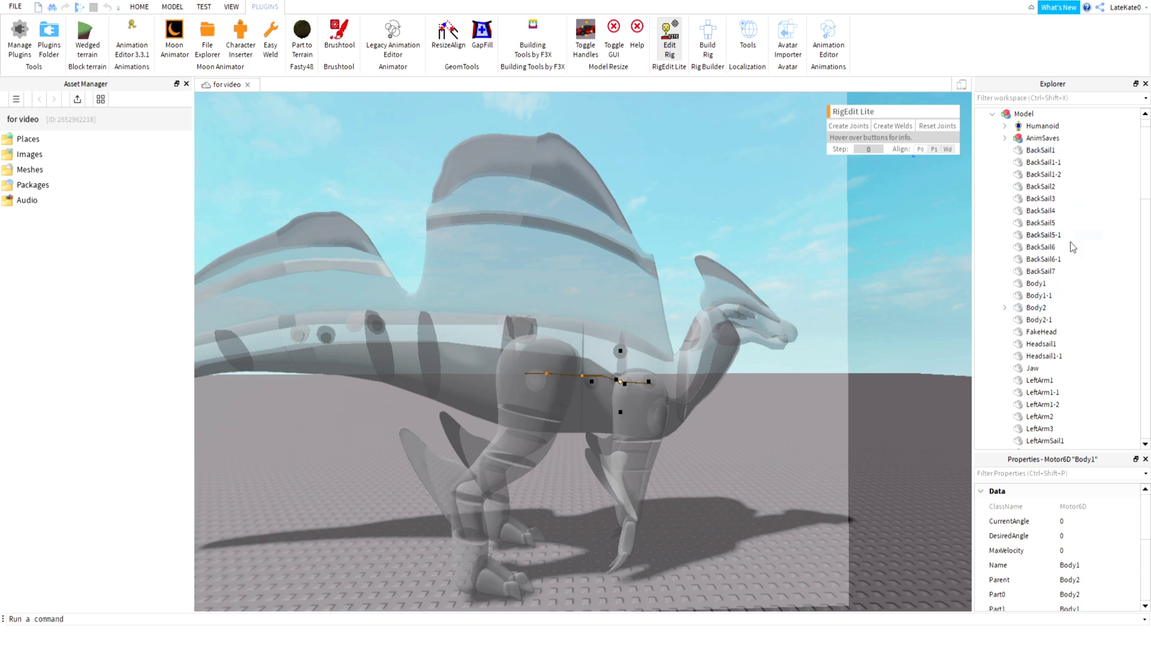
pyautogui.click(1036, 308)
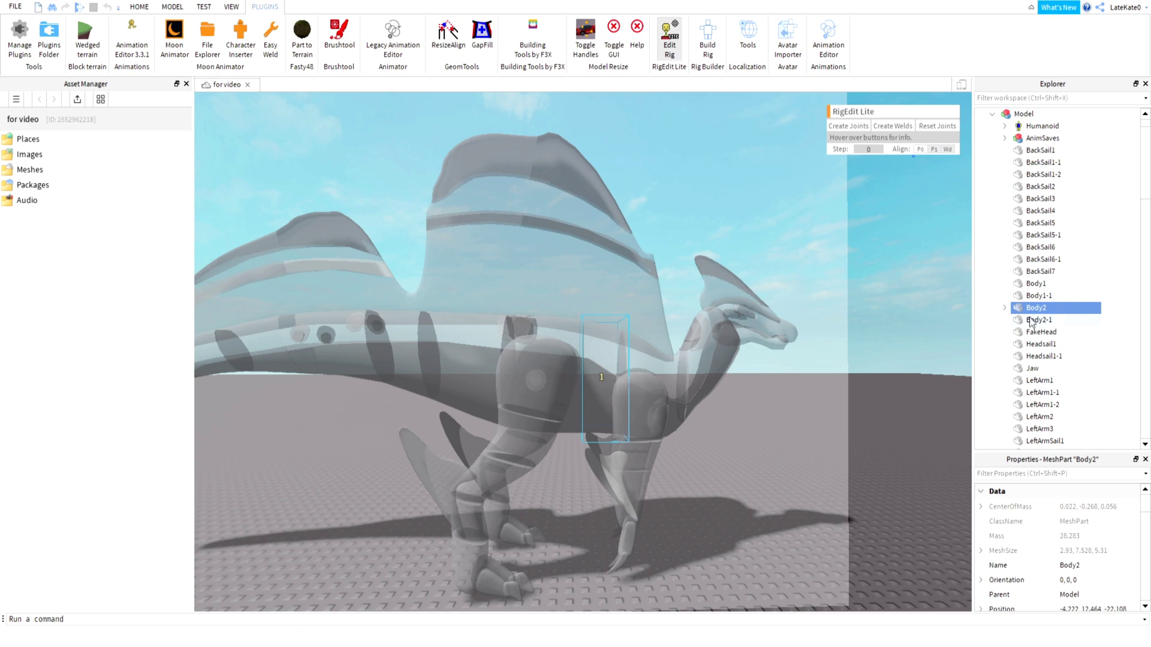
pyautogui.keyDown('ctrl'); pyautogui.click(1030, 322); pyautogui.keyUp('ctrl')
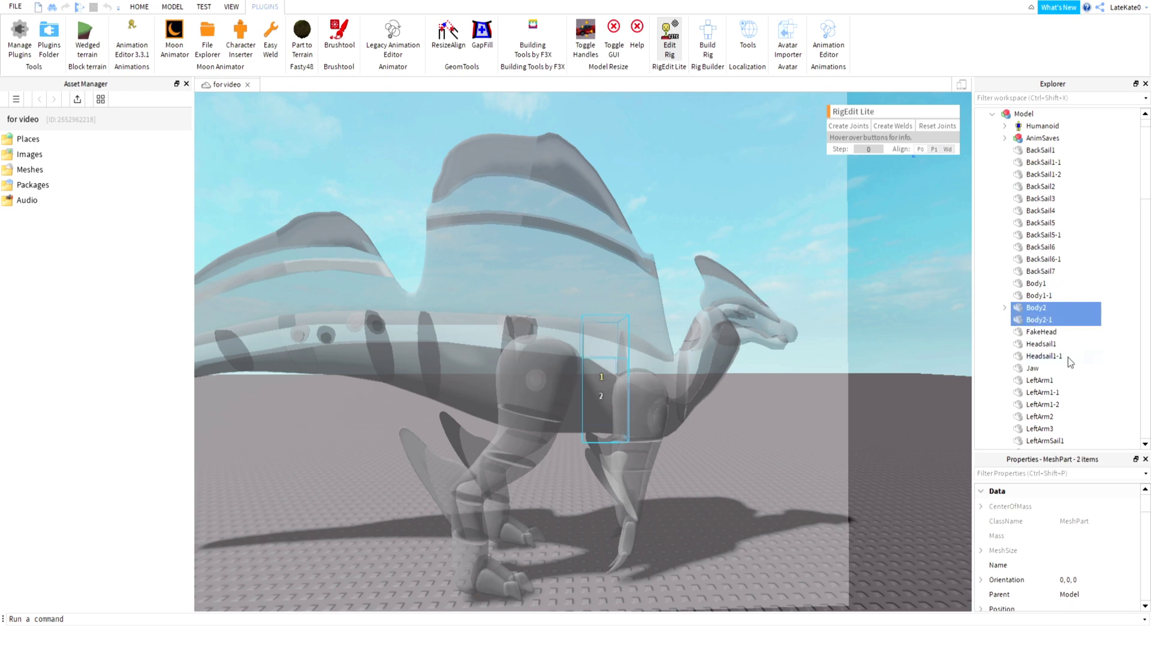
pyautogui.keyDown('ctrl'); pyautogui.click(1038, 308); pyautogui.keyUp('ctrl')
pyautogui.keyDown('ctrl'); pyautogui.click(1040, 309); pyautogui.keyUp('ctrl')
pyautogui.doubleClick(1025, 311)
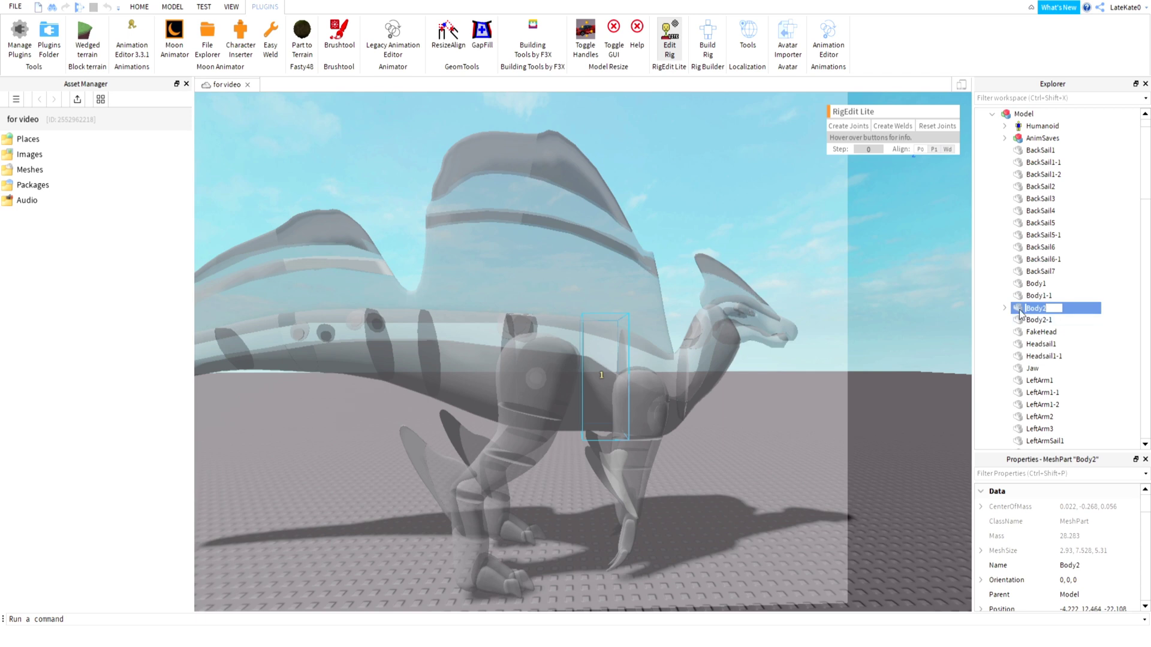
pyautogui.keyDown('ctrl'); pyautogui.click(1037, 320); pyautogui.keyUp('ctrl')
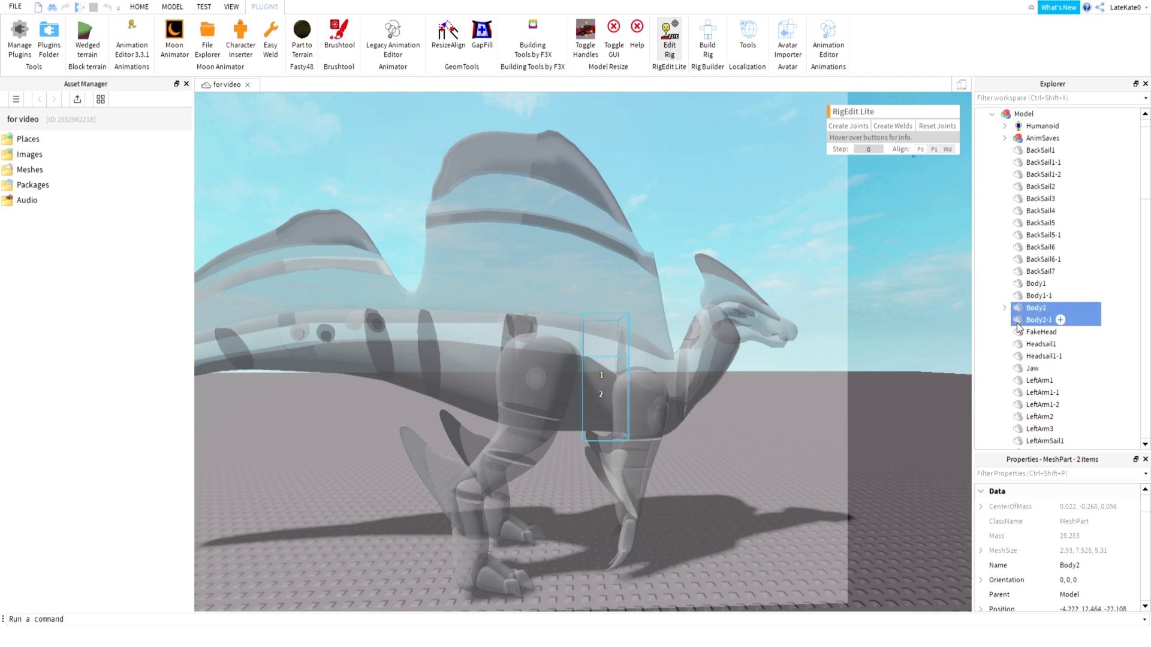
pyautogui.click(846, 130)
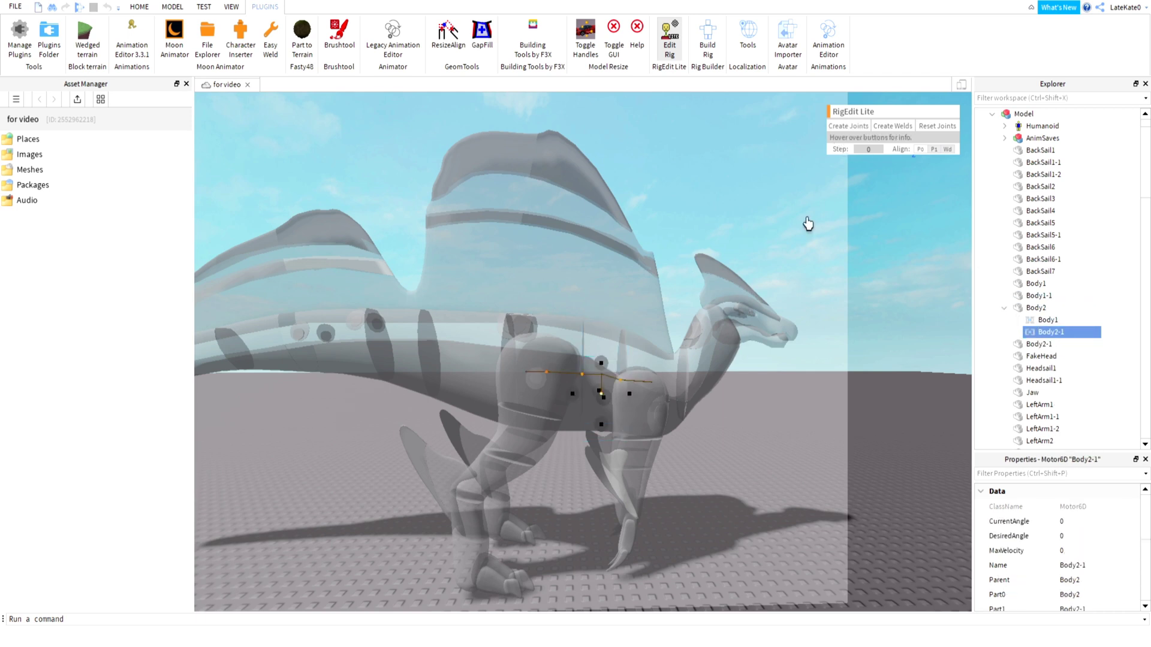
pyautogui.click(1005, 308)
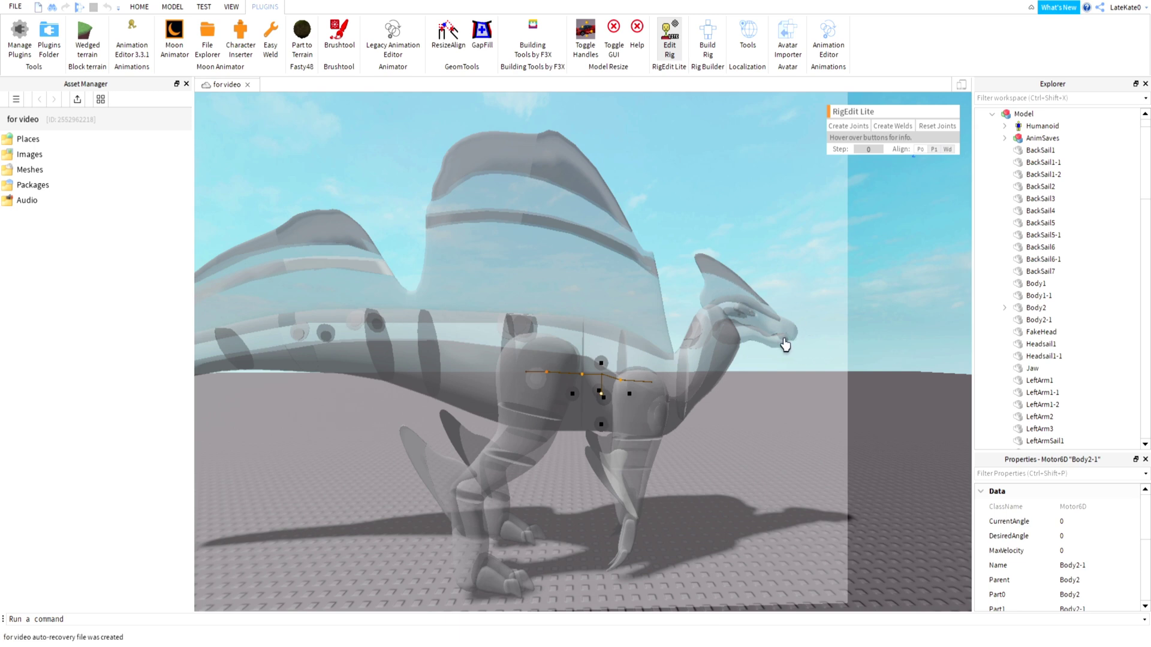
# Create a joint connecting FakeHead to Neck1, with Neck1 as the parent part.
pyautogui.moveTo(750, 416); pyautogui.dragTo(725, 413, button='right')
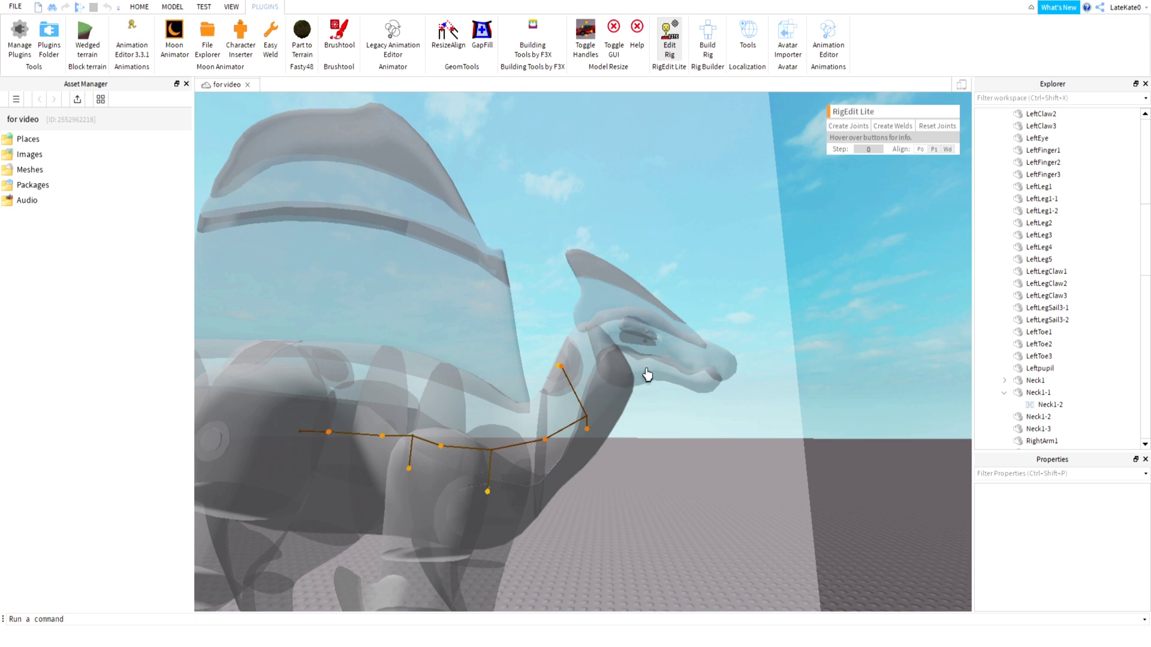
pyautogui.scroll(5, 1095, 387)
pyautogui.scroll(-4, 1017, 408)
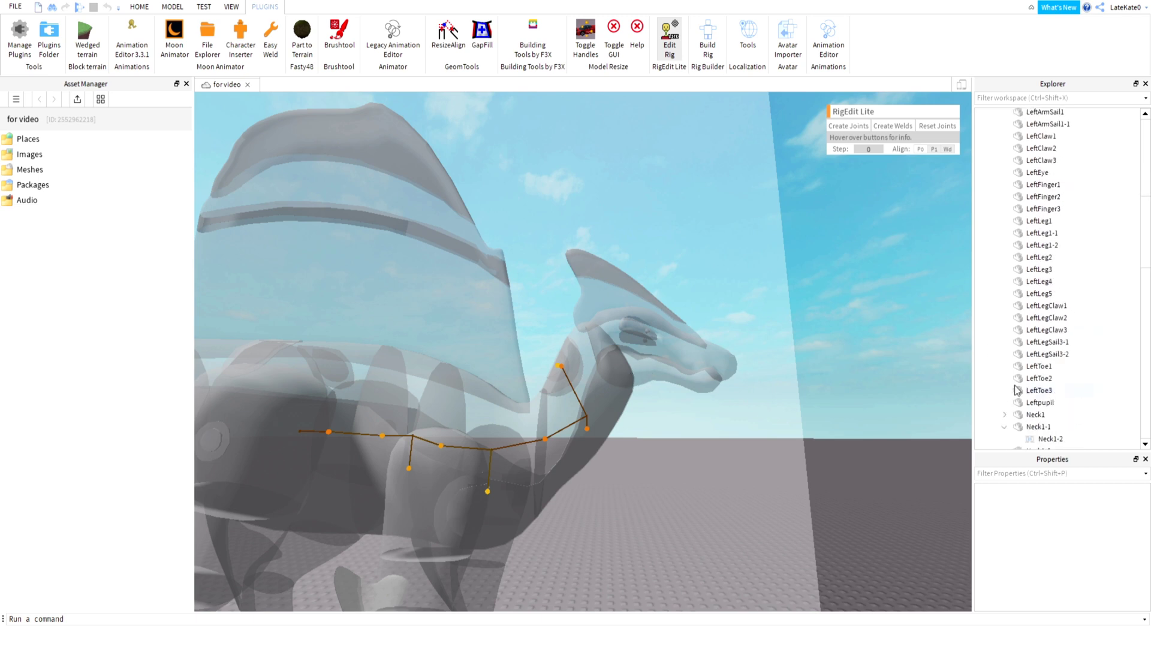
pyautogui.click(1010, 428)
pyautogui.click(1005, 428)
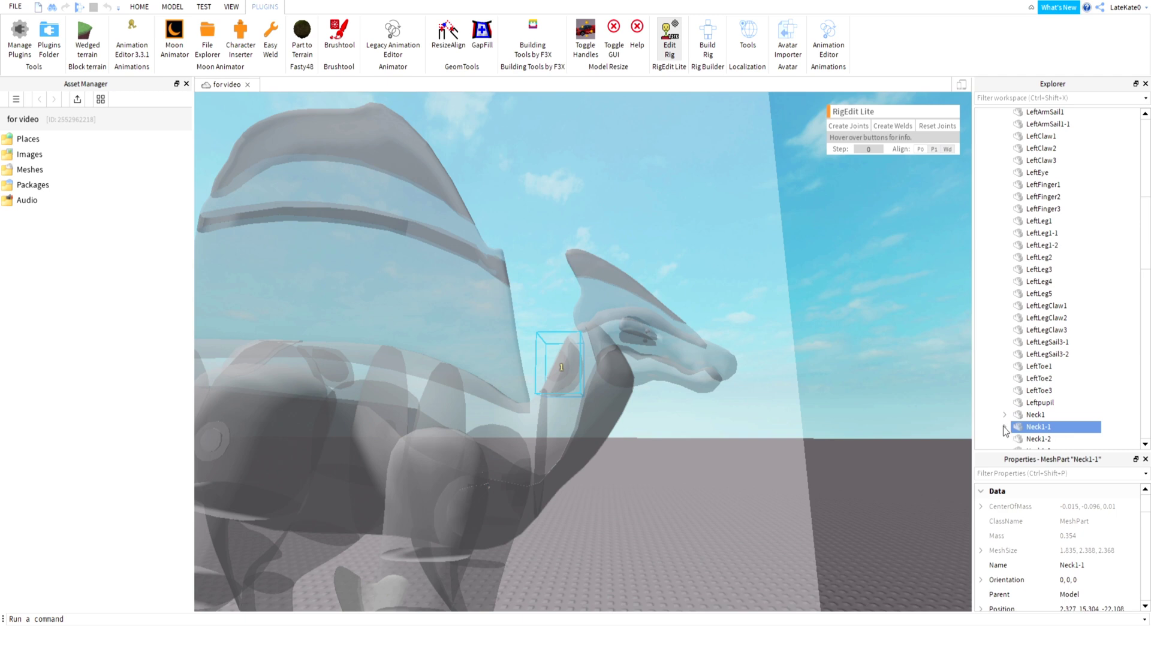
pyautogui.click(1018, 417)
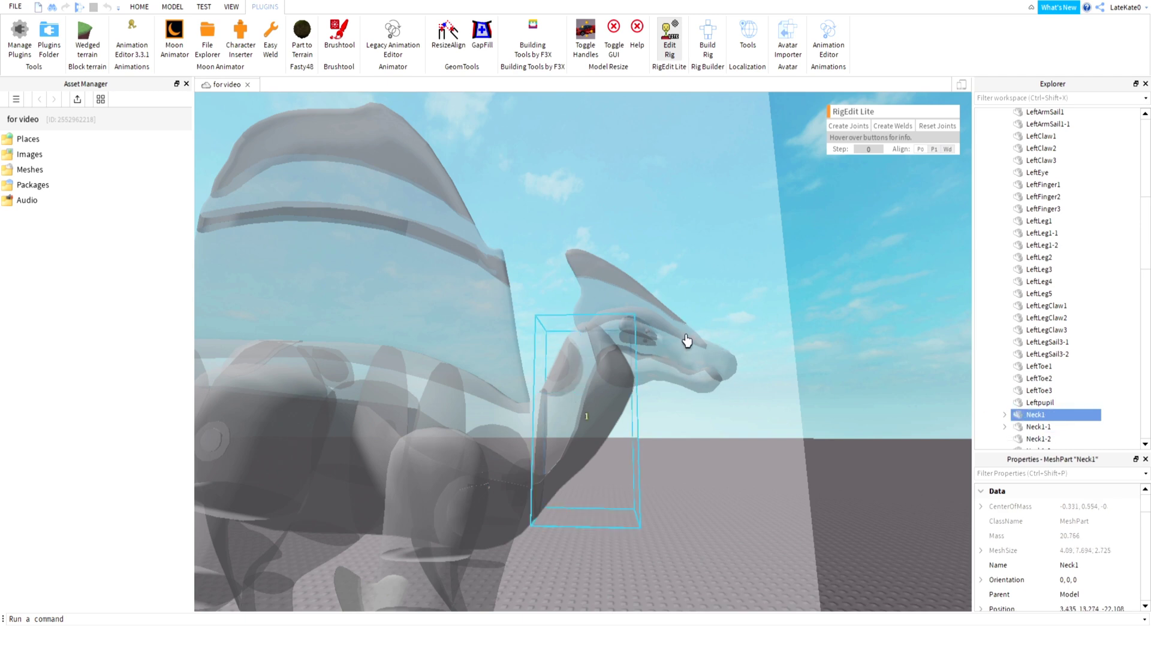
pyautogui.scroll(5, 656, 389)
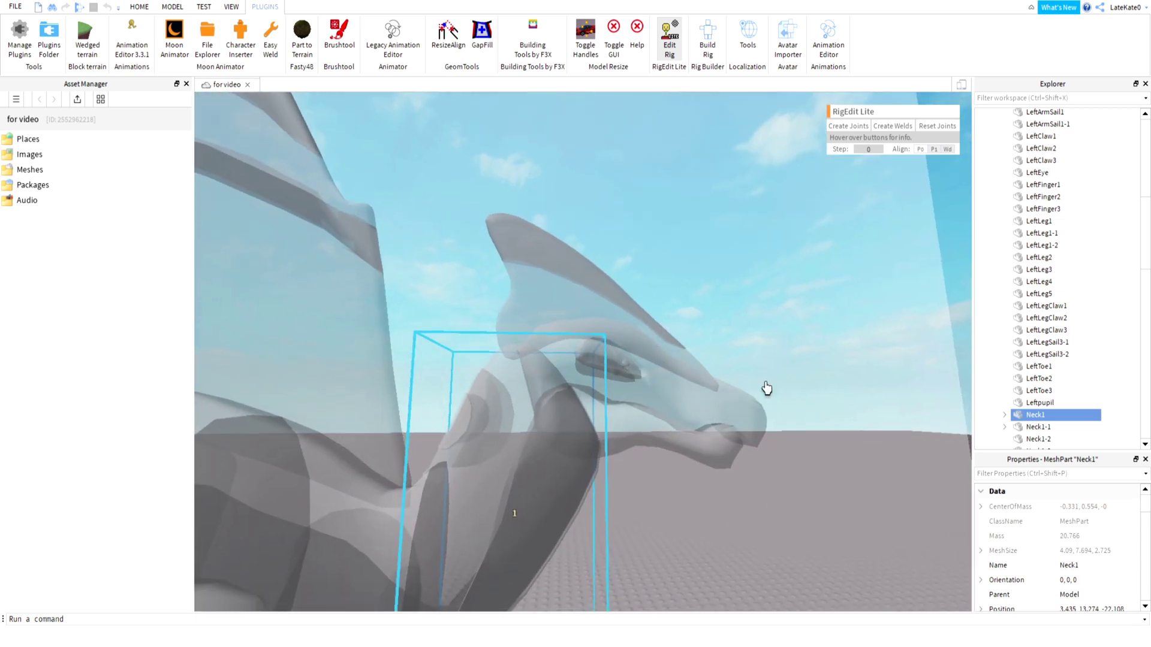
pyautogui.scroll(10, 1073, 361)
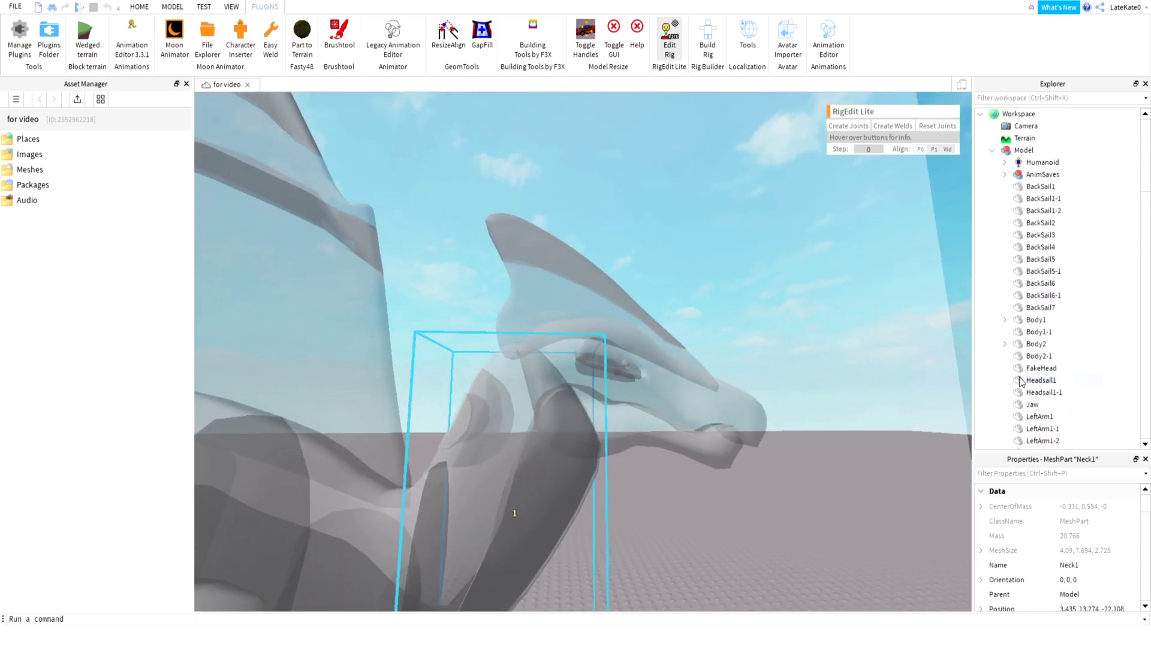
pyautogui.scroll(-3, 1022, 381)
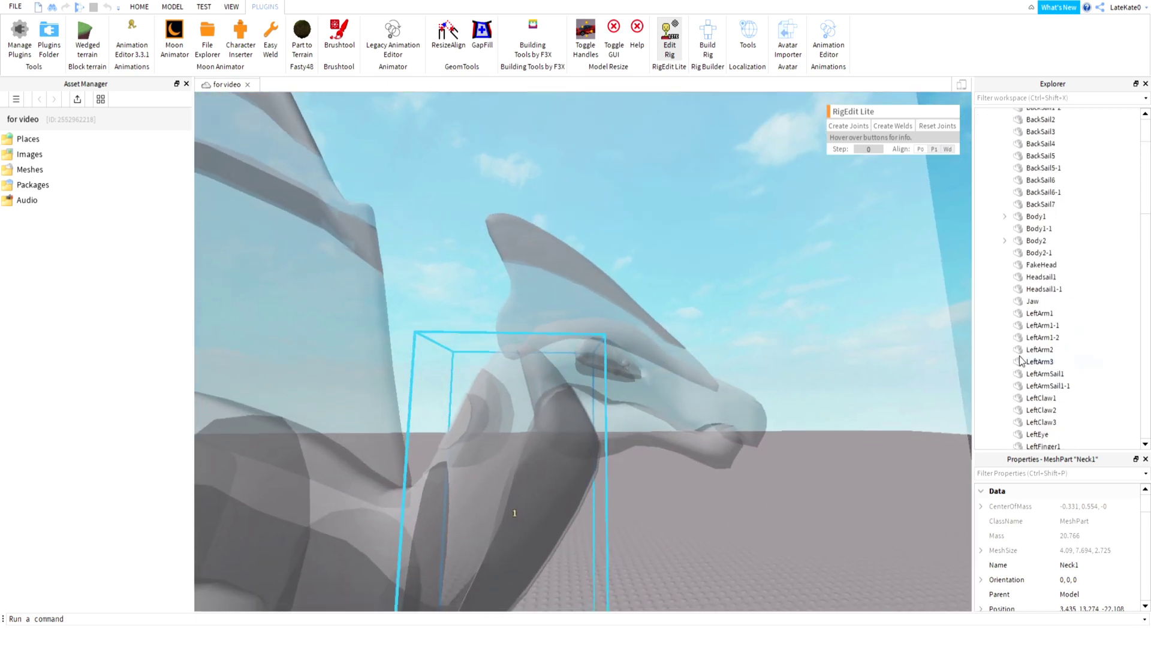
pyautogui.keyDown('ctrl'); pyautogui.click(1021, 265); pyautogui.keyUp('ctrl')
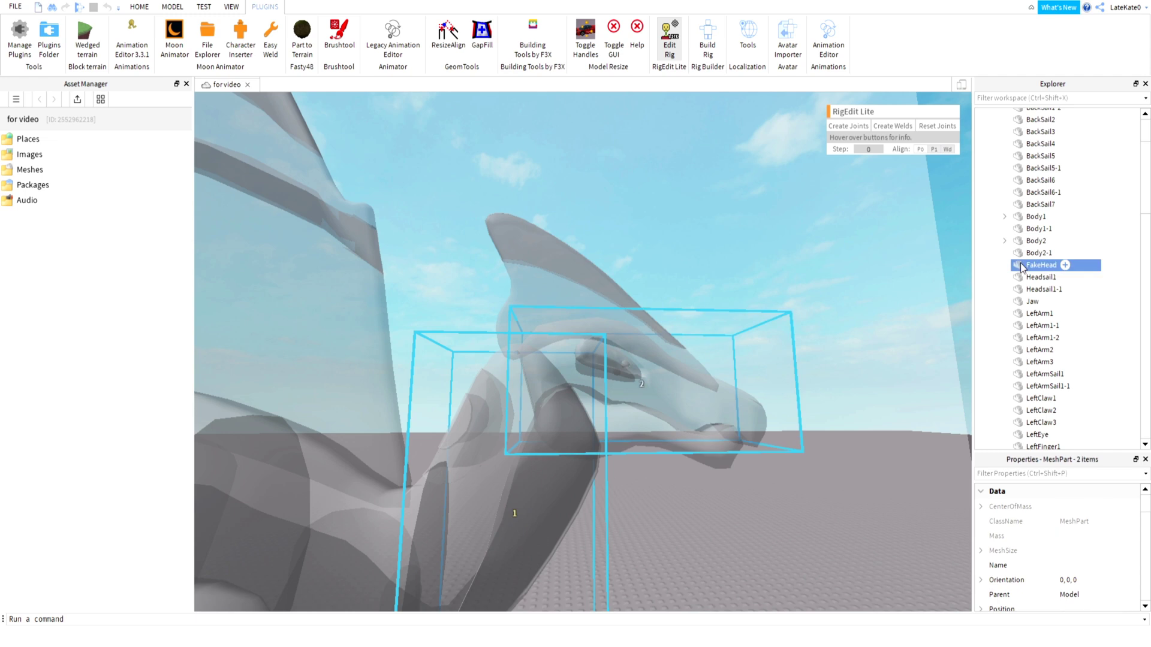
pyautogui.click(849, 126)
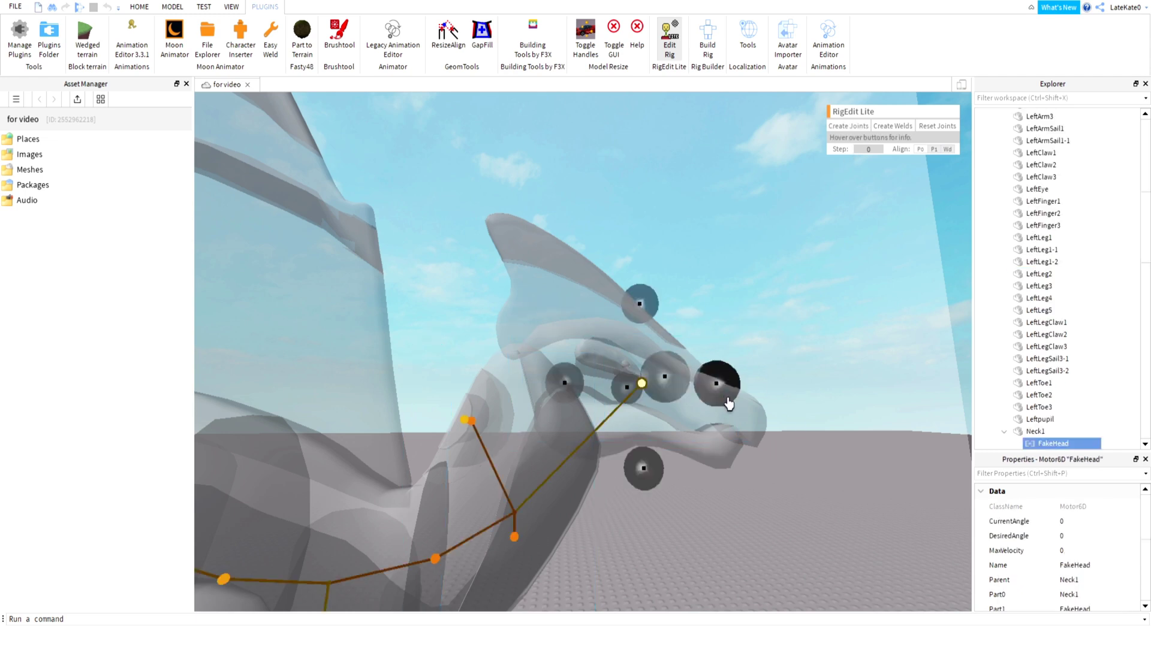
# Move the FakeHead joint to the back of the skull, where the head meets the upper neck.
pyautogui.moveTo(726, 394); pyautogui.dragTo(609, 385)
pyautogui.moveTo(542, 309); pyautogui.dragTo(580, 282)
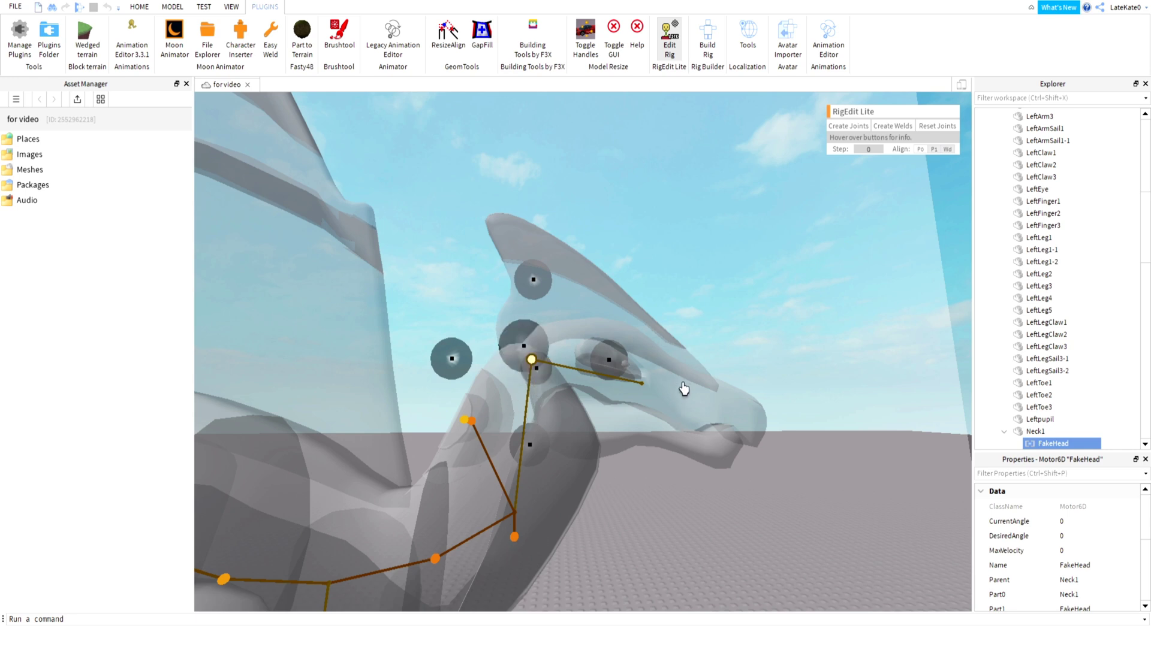
pyautogui.click(530, 359)
pyautogui.moveTo(610, 366); pyautogui.dragTo(615, 440)
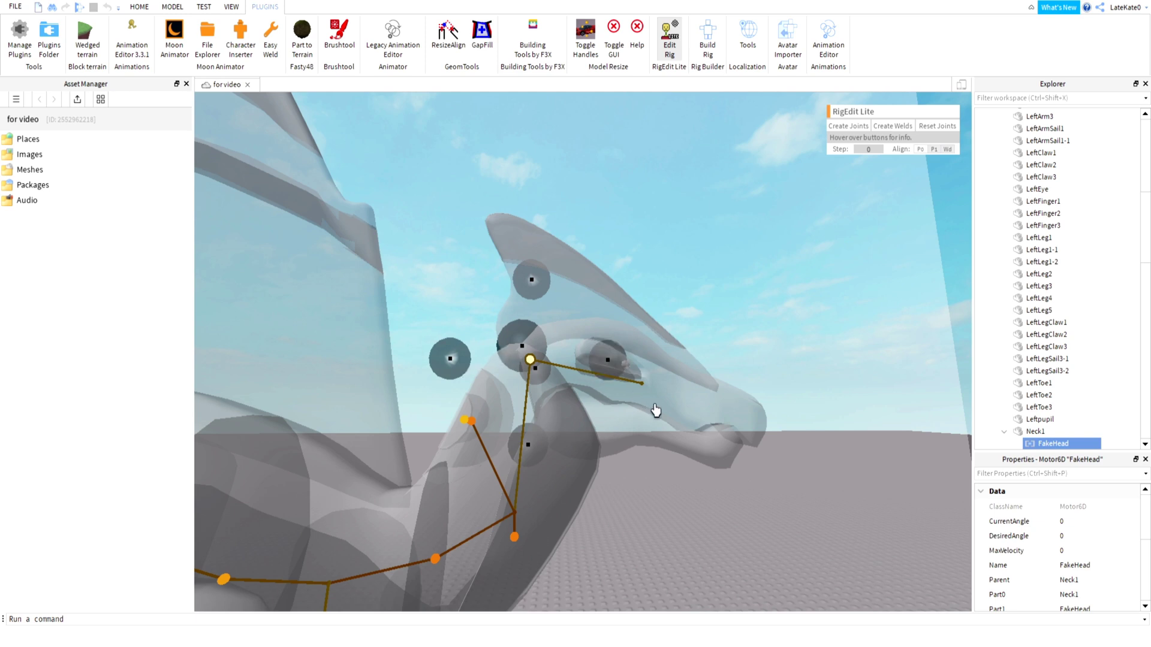
pyautogui.moveTo(656, 410); pyautogui.dragTo(655, 407, button='right')
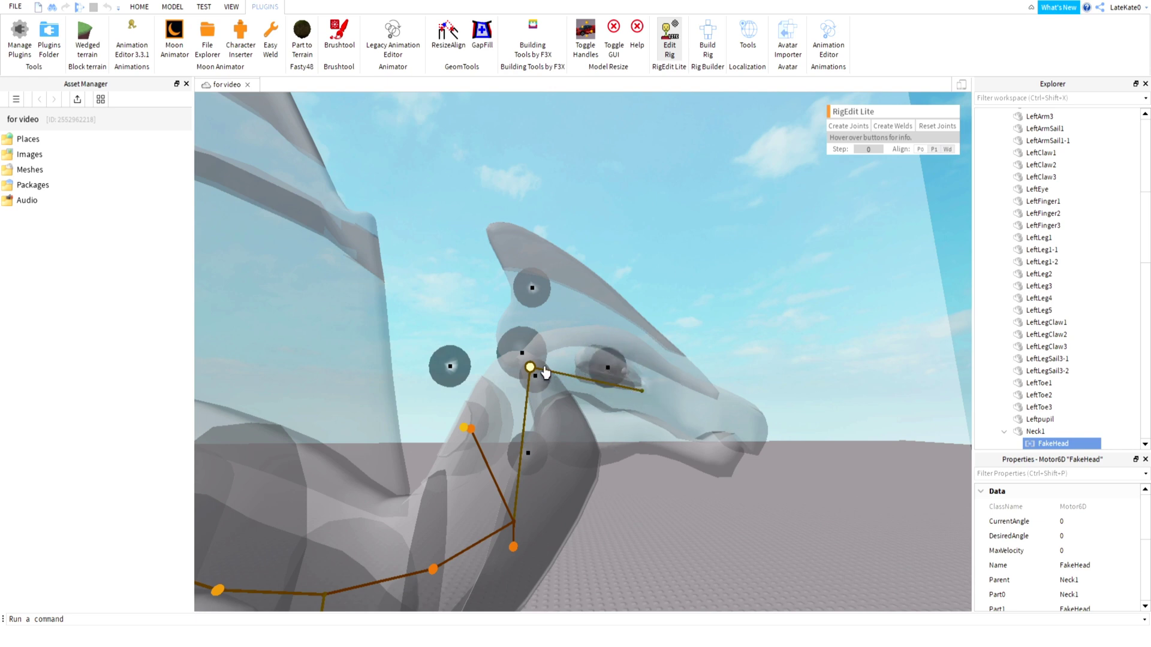
# Create a joint connecting Jaw to FakeHead, with FakeHead as the parent part.
pyautogui.click(1004, 431)
pyautogui.scroll(10, 1021, 325)
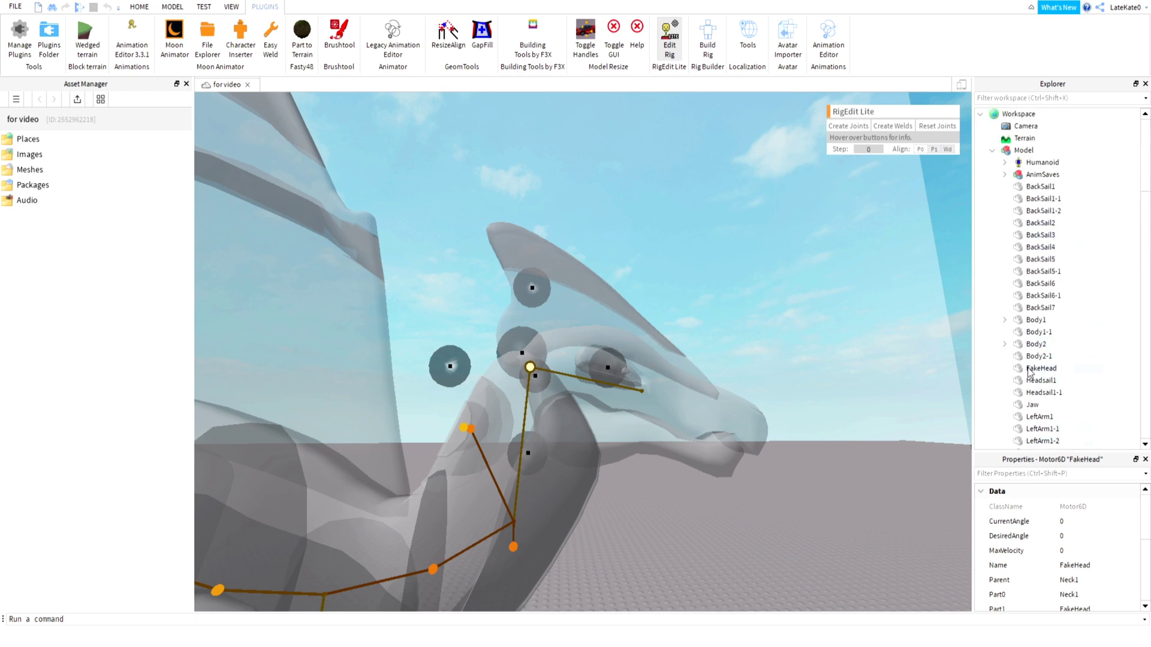
pyautogui.click(1037, 368)
pyautogui.keyDown('ctrl'); pyautogui.click(1033, 405); pyautogui.keyUp('ctrl')
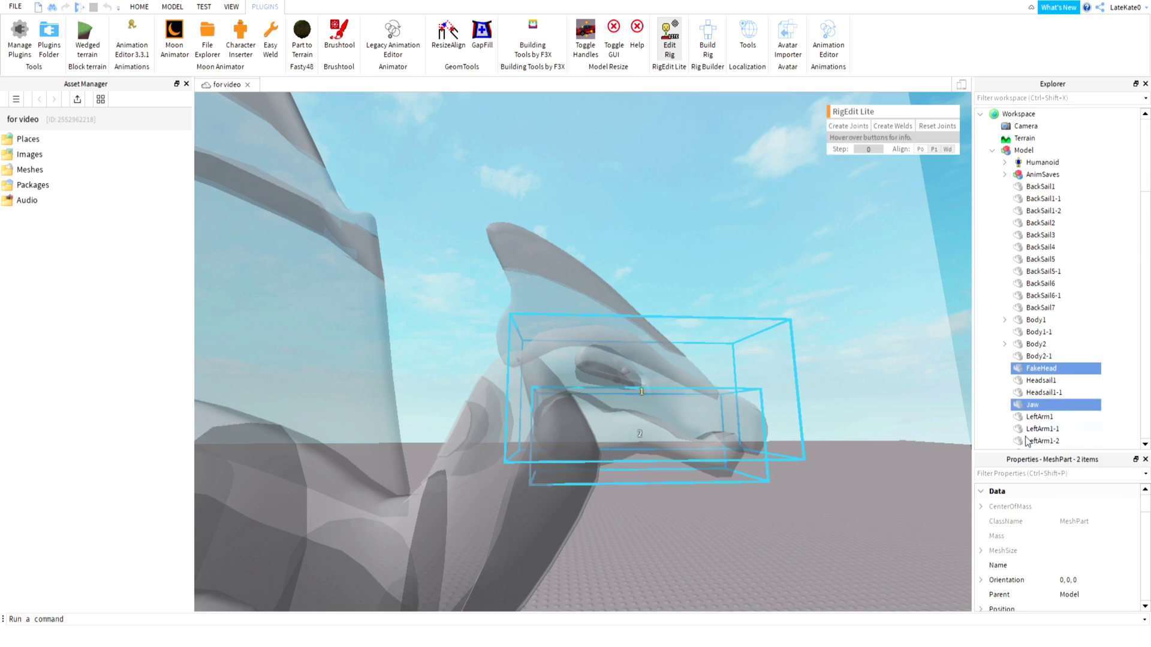
pyautogui.click(848, 126)
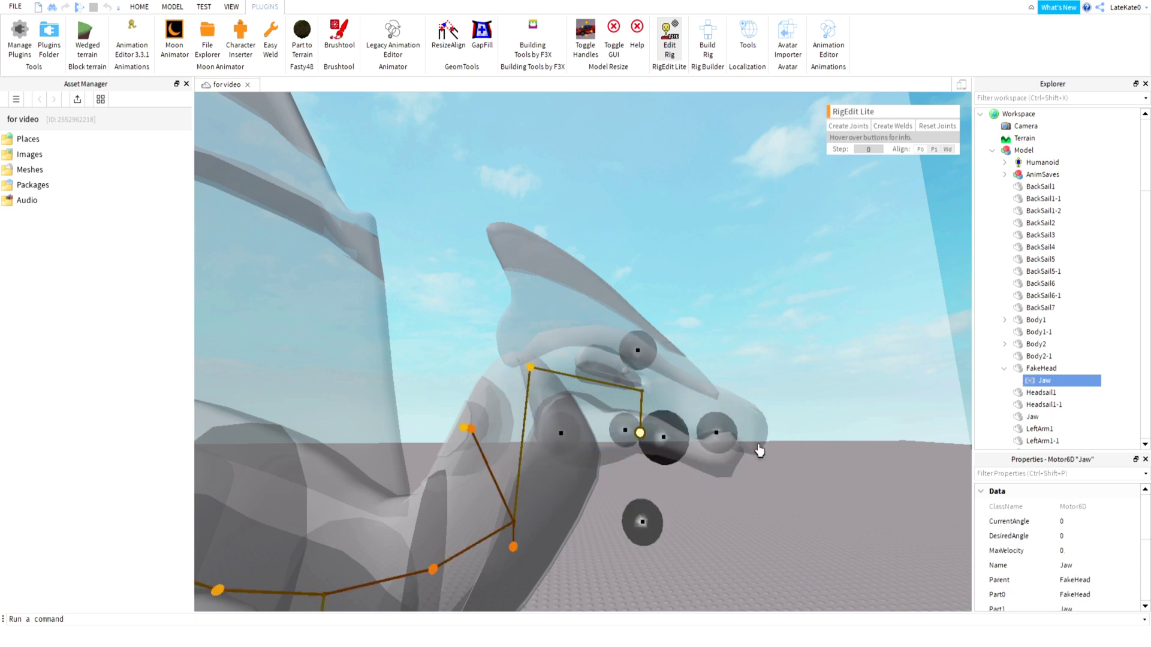
# Move the Jaw joint to the rear end of the jaw, where it hinges on the head.
pyautogui.moveTo(727, 432); pyautogui.dragTo(620, 432)
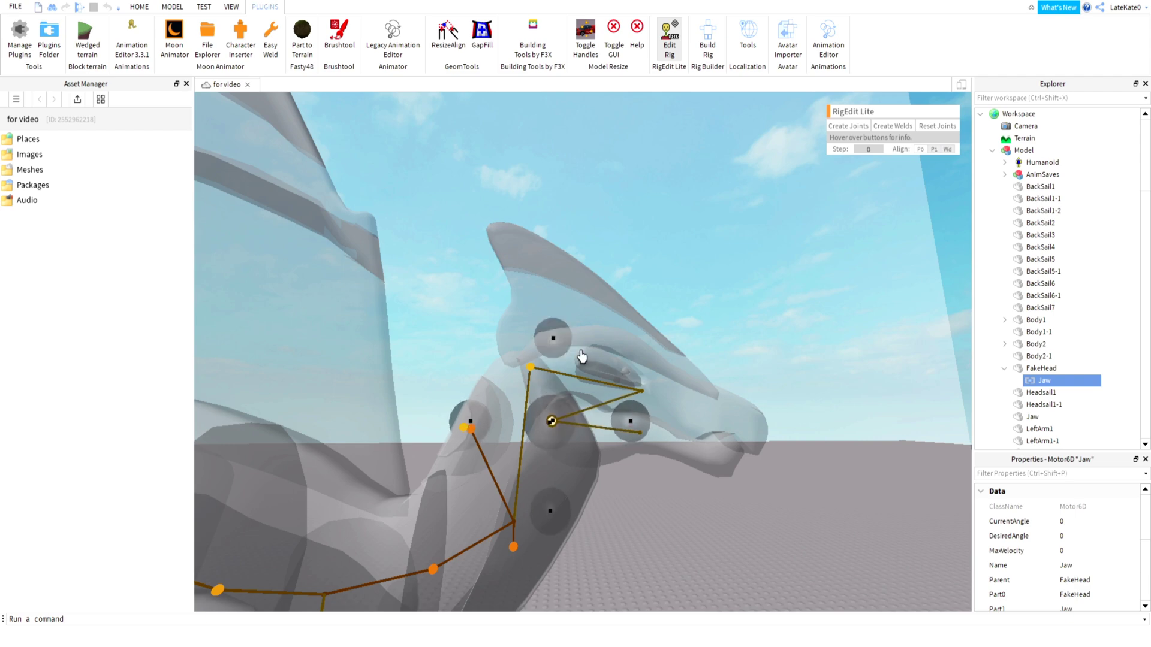
pyautogui.click(832, 356)
pyautogui.moveTo(832, 356); pyautogui.dragTo(842, 350, button='right')
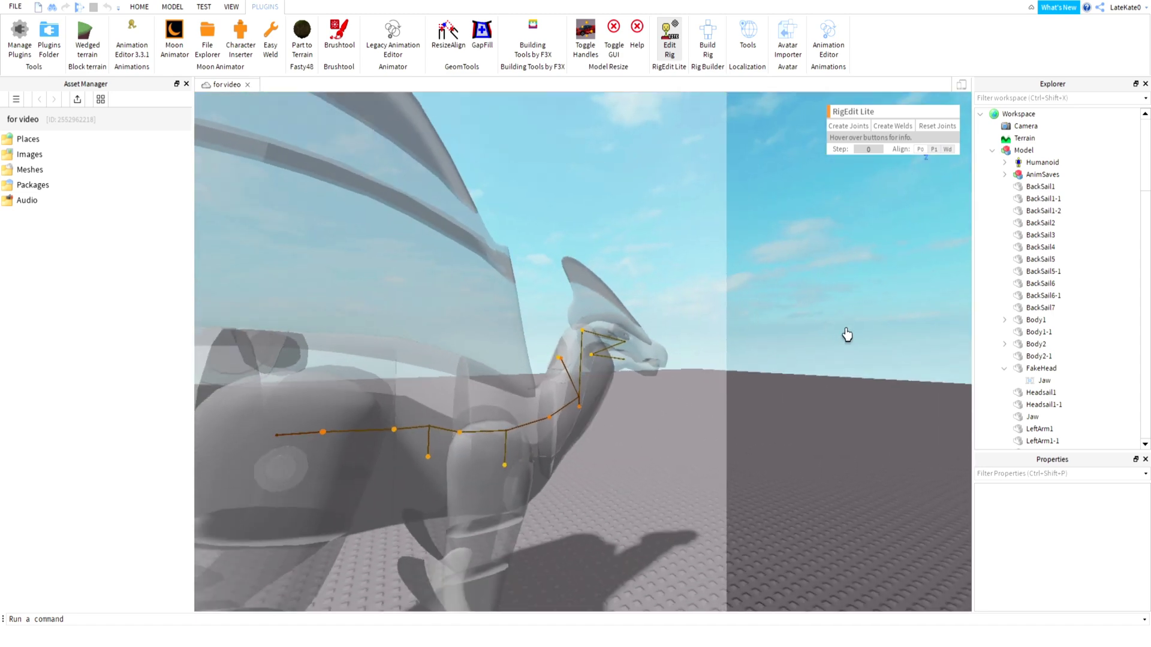
# Create a joint connecting Headsail1 to FakeHead, with FakeHead as the parent part.
pyautogui.scroll(5, 776, 344)
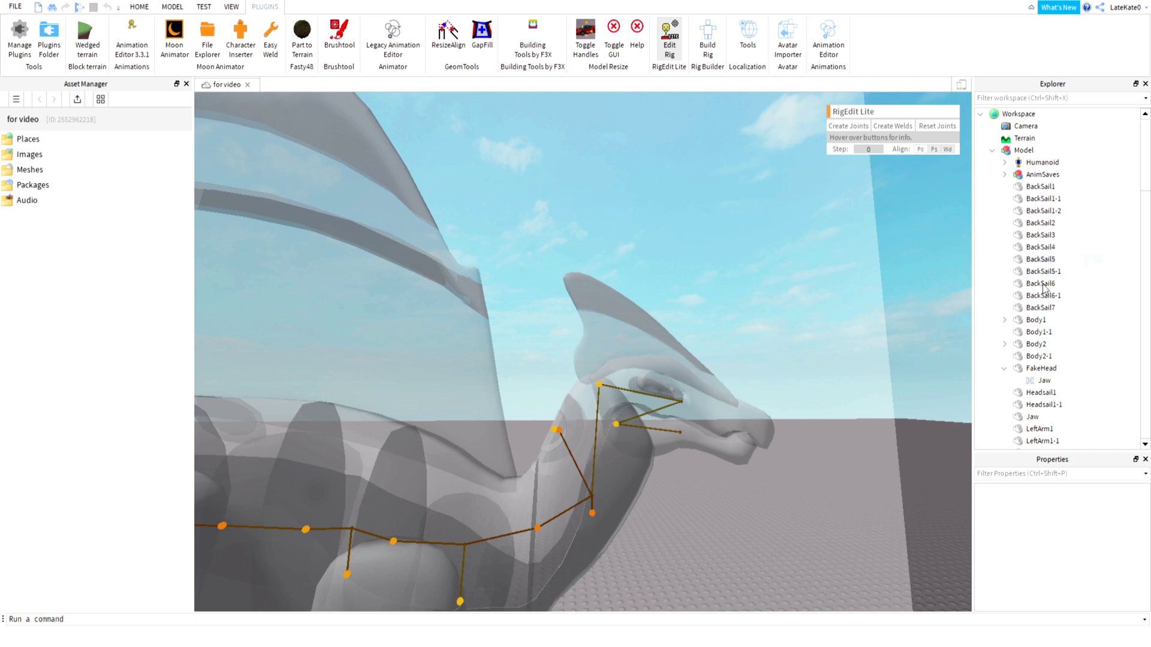
pyautogui.click(1005, 369)
pyautogui.click(1040, 368)
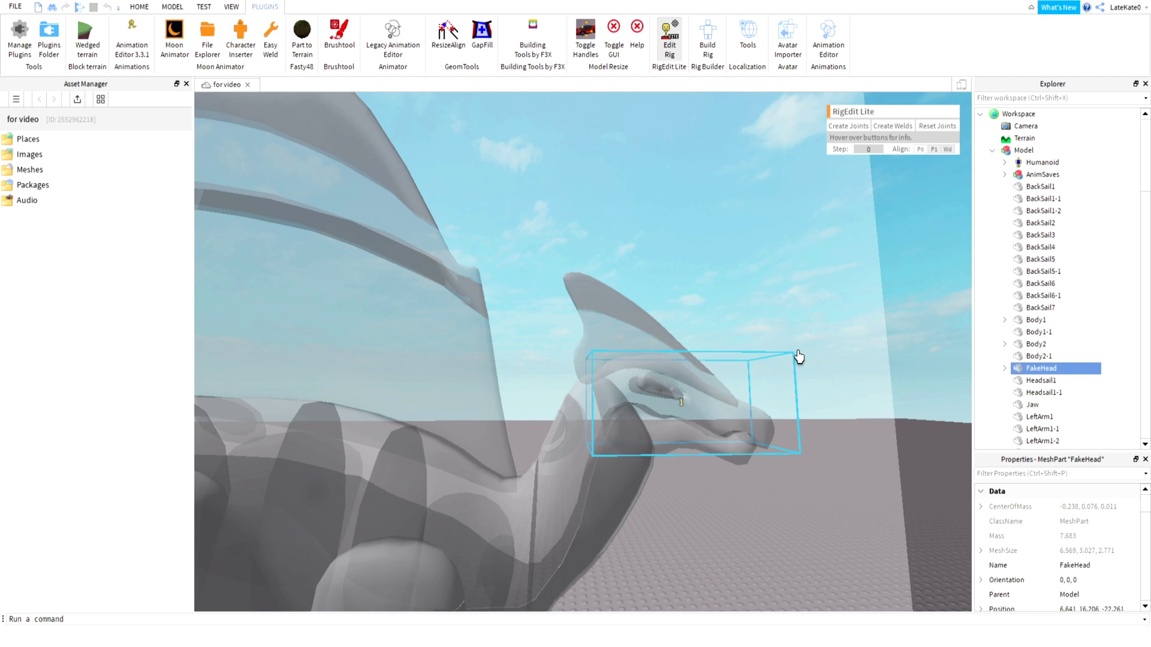
pyautogui.keyDown('ctrl'); pyautogui.click(1042, 383); pyautogui.keyUp('ctrl')
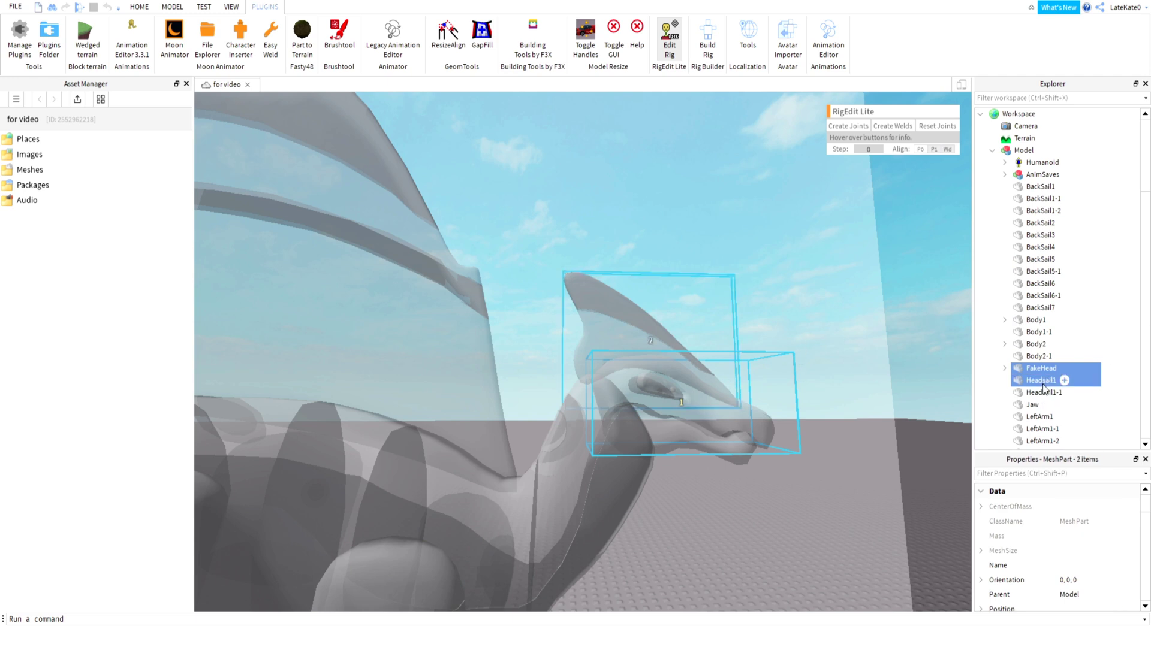
pyautogui.click(847, 126)
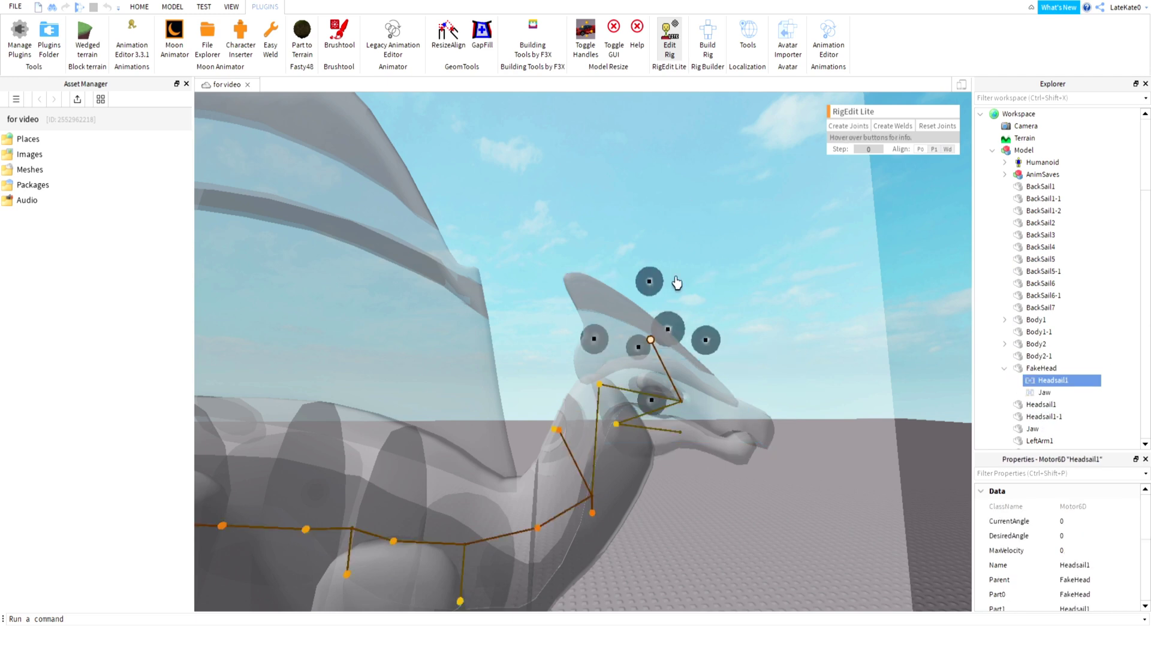
# Move the Headsail1 joint down and slightly back to the base of the crest, where it meets the head.
pyautogui.click(812, 276)
pyautogui.press('d')
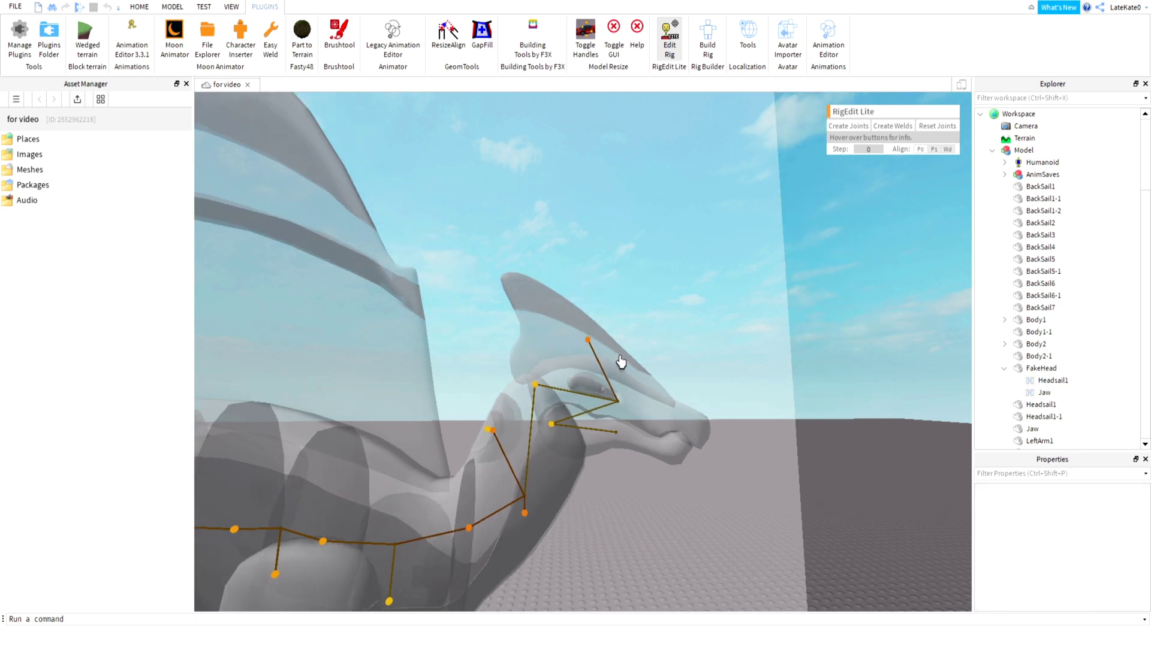
pyautogui.click(588, 341)
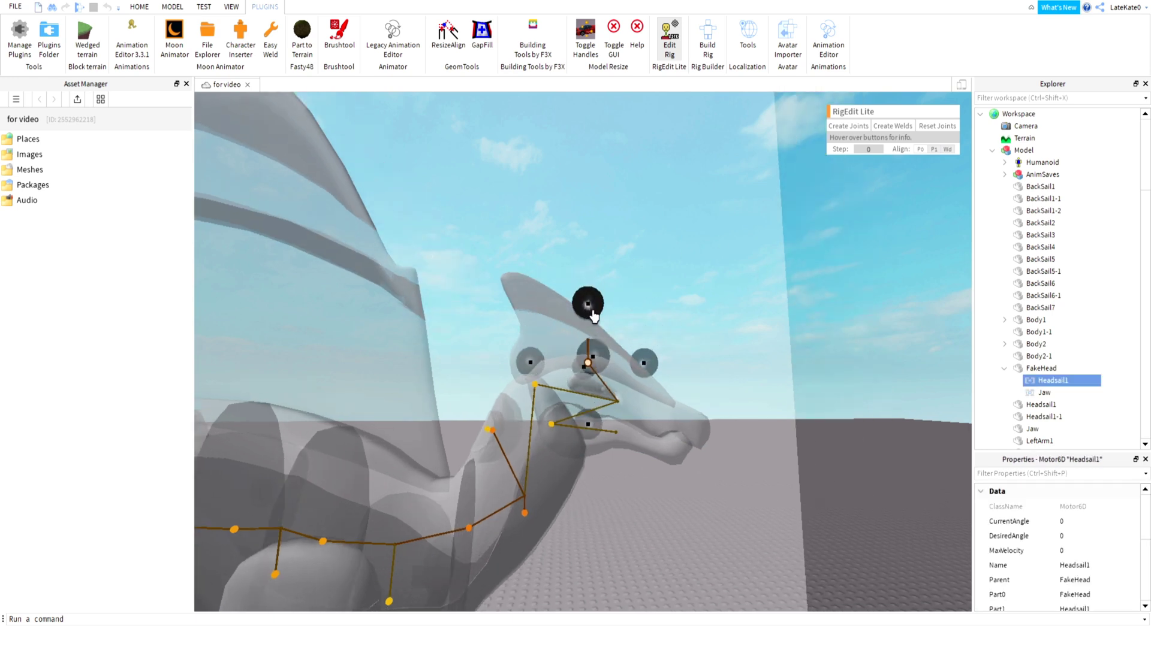
pyautogui.moveTo(658, 370); pyautogui.dragTo(635, 361)
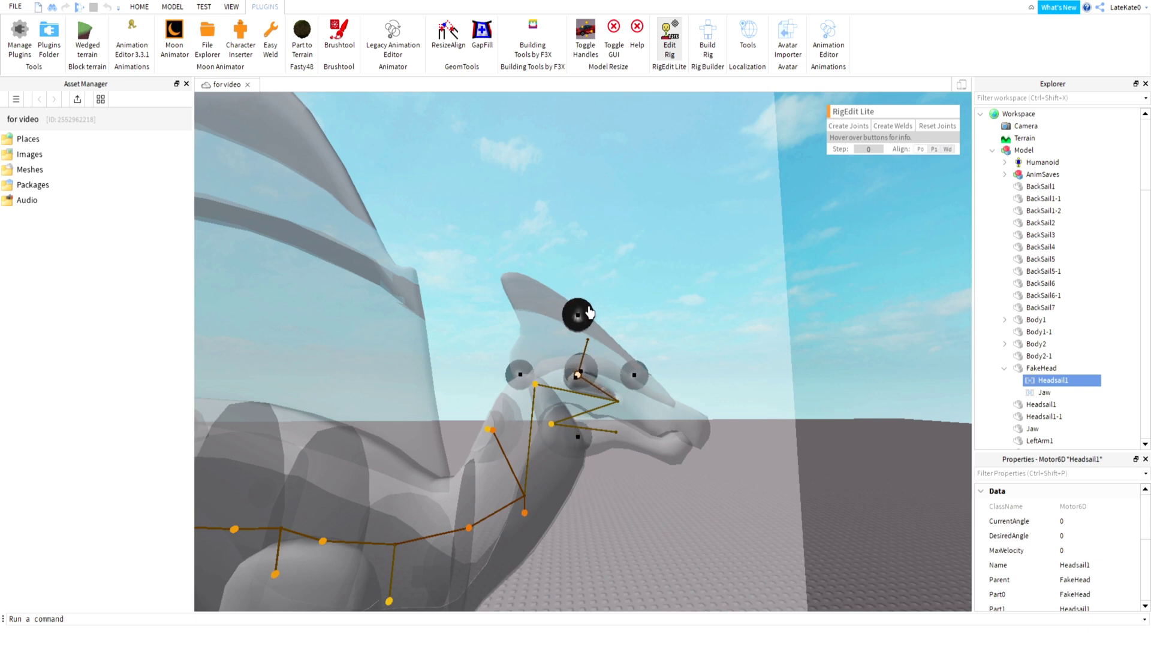
pyautogui.moveTo(589, 306); pyautogui.dragTo(589, 301)
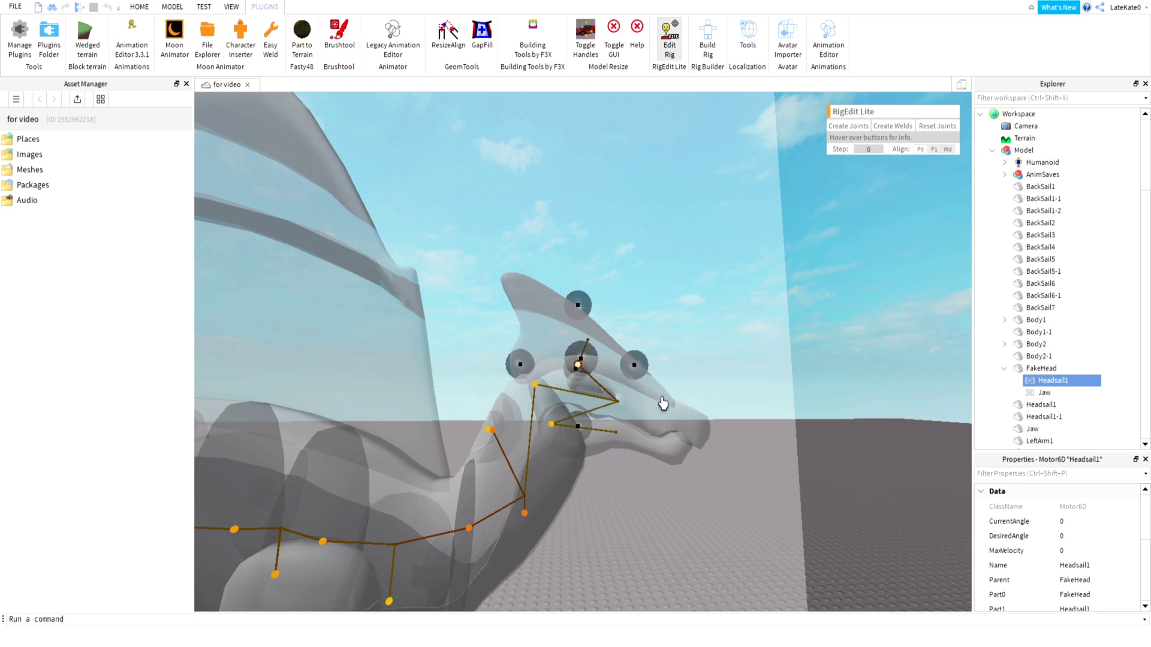
# Create a joint connecting Headsail1-1 to Headsail1, with Headsail1 as the parent part, and leave it at its default position.
pyautogui.click(1005, 369)
pyautogui.click(1048, 392)
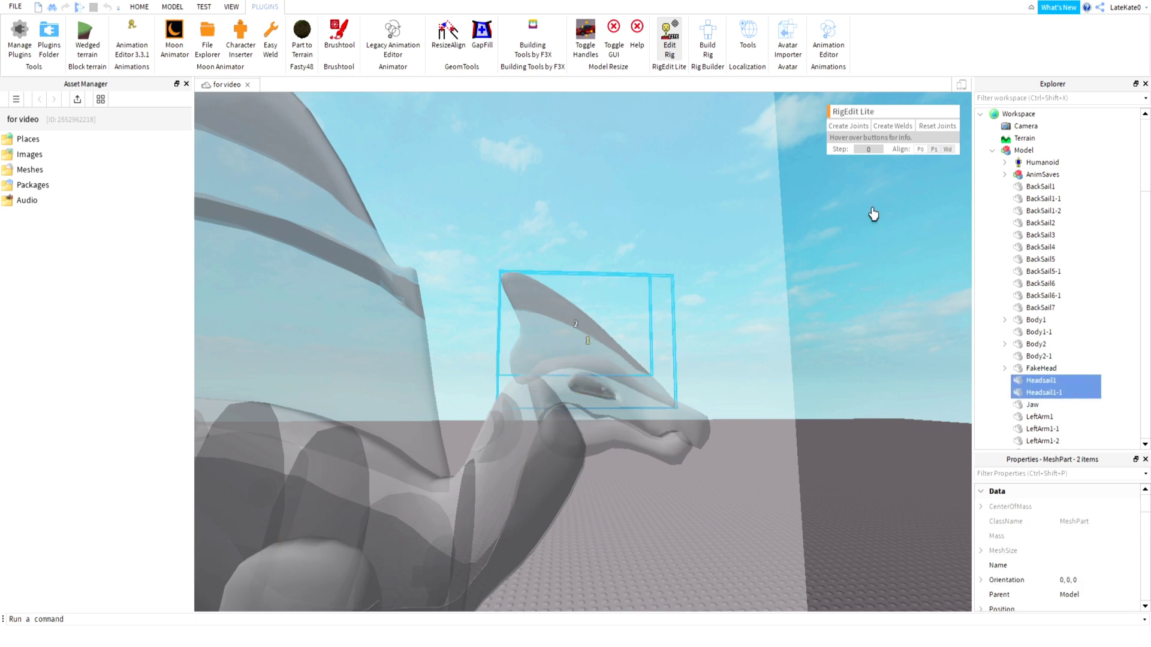
pyautogui.click(848, 127)
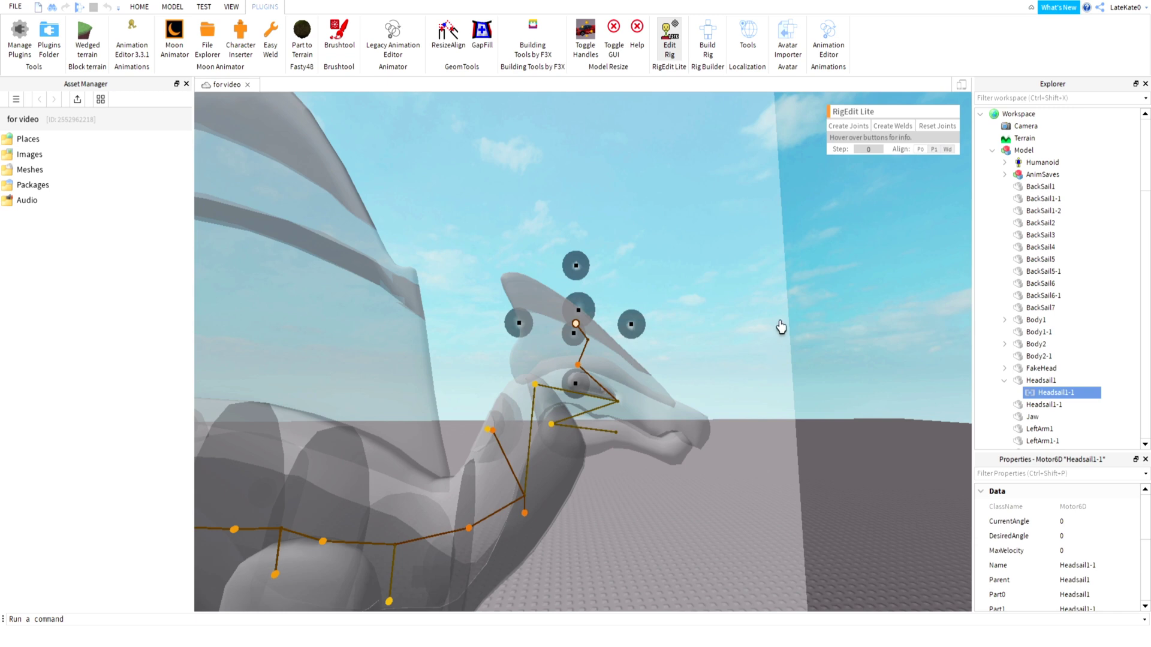
pyautogui.click(863, 334)
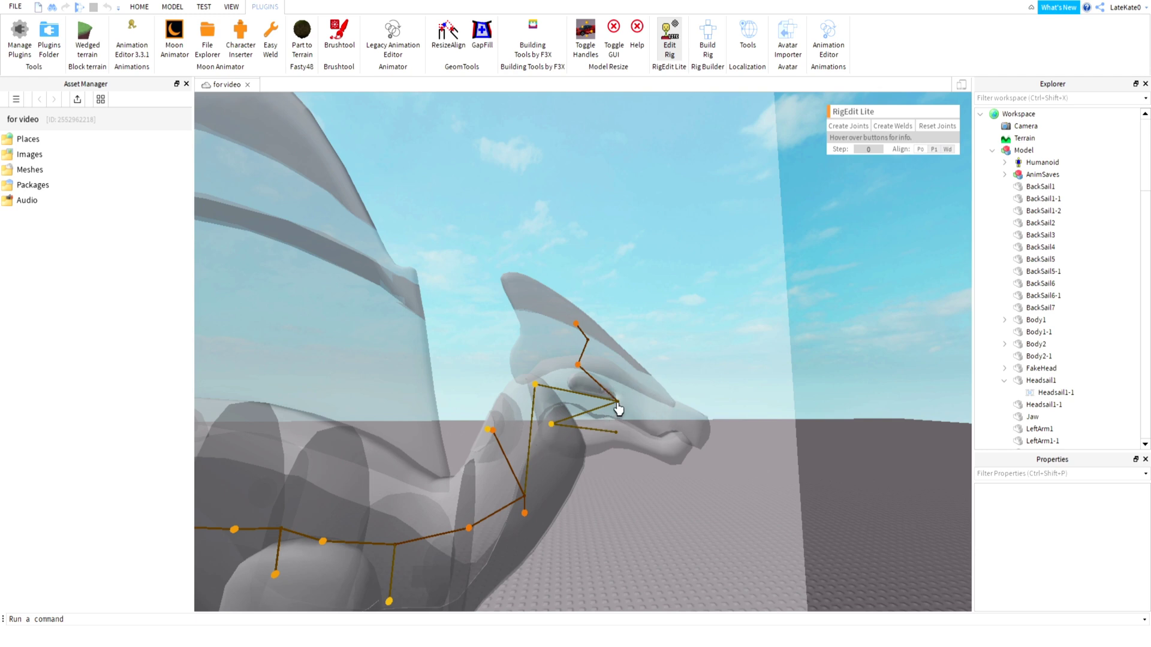
# Examine the joint chain along the body from several sides and look through the model's parts for the Torso.
pyautogui.moveTo(669, 339); pyautogui.dragTo(668, 337, button='right')
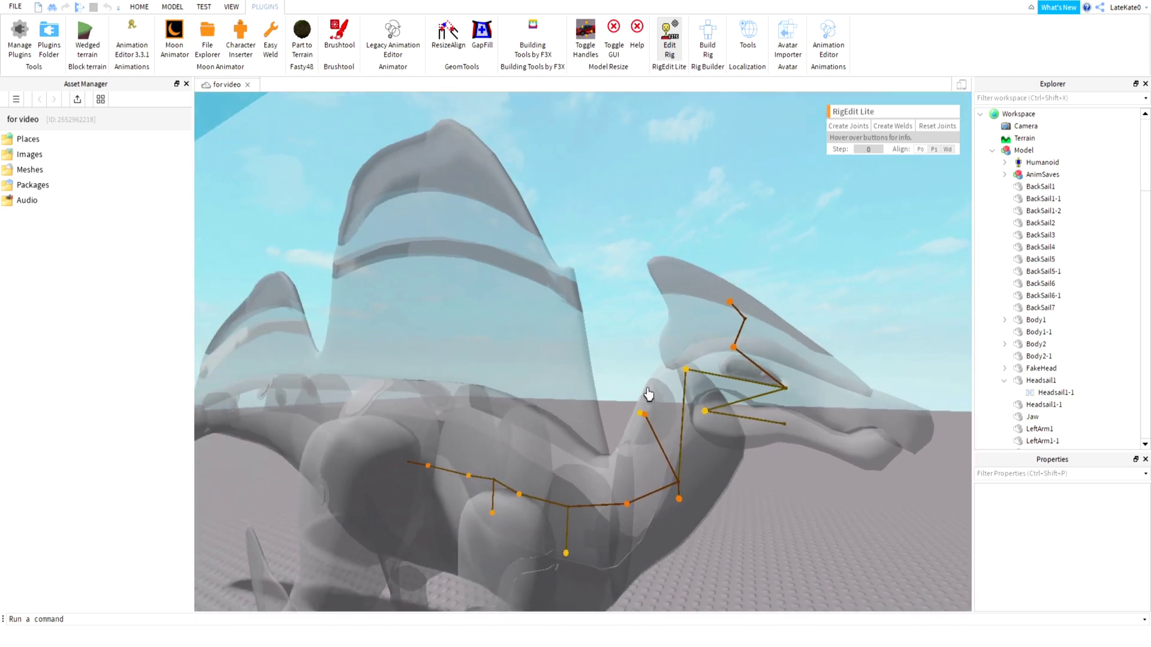
pyautogui.moveTo(683, 485); pyautogui.dragTo(624, 434, button='right')
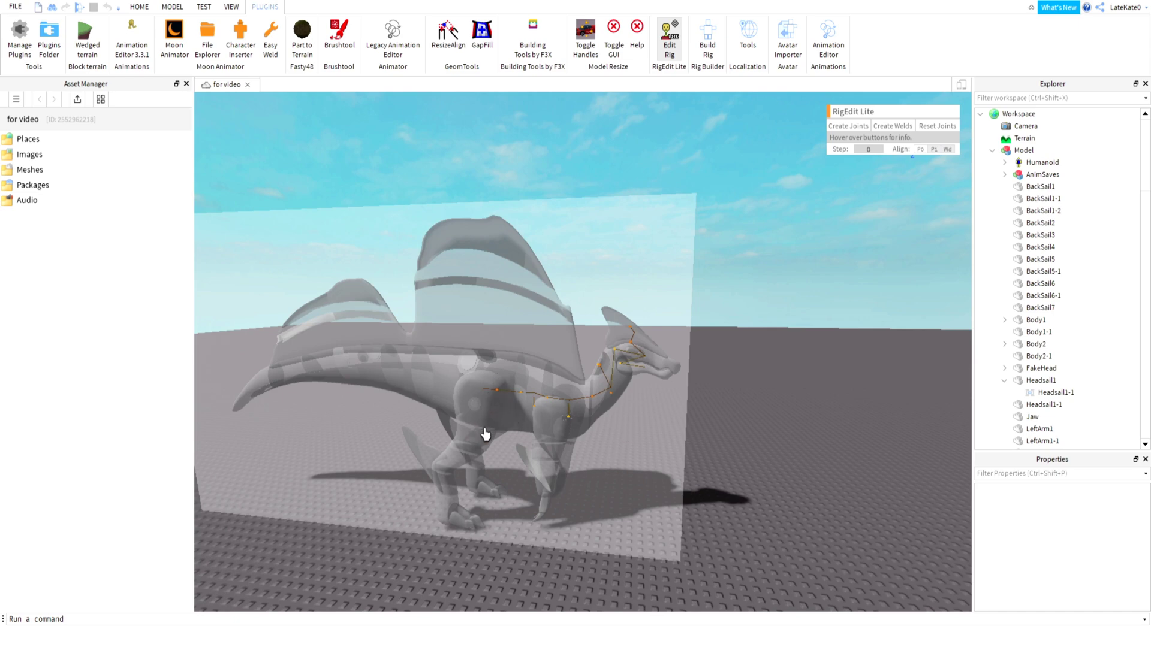
pyautogui.scroll(8, 486, 435)
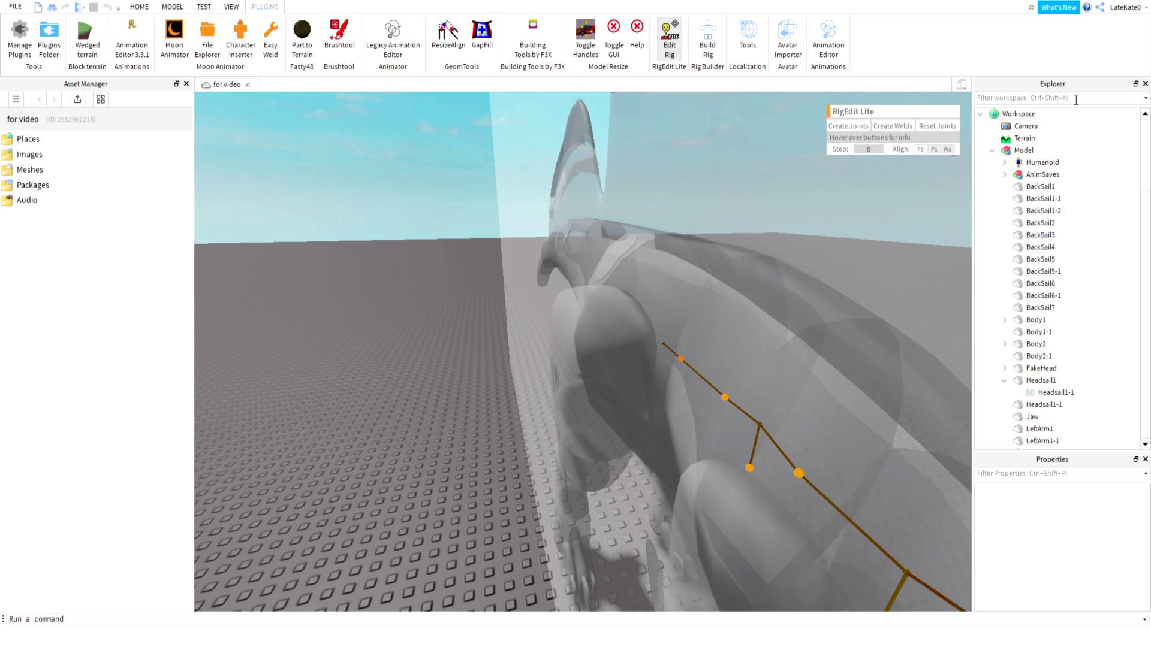
pyautogui.scroll(-10, 1056, 258)
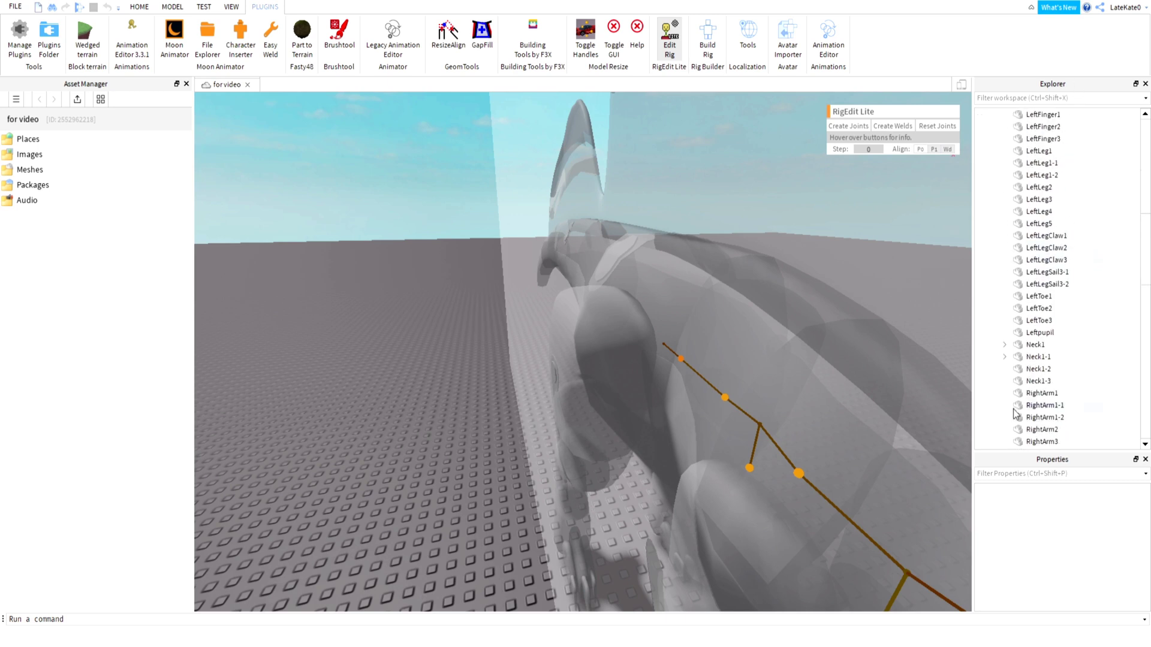
pyautogui.scroll(-4, 1019, 396)
pyautogui.scroll(-7, 1048, 390)
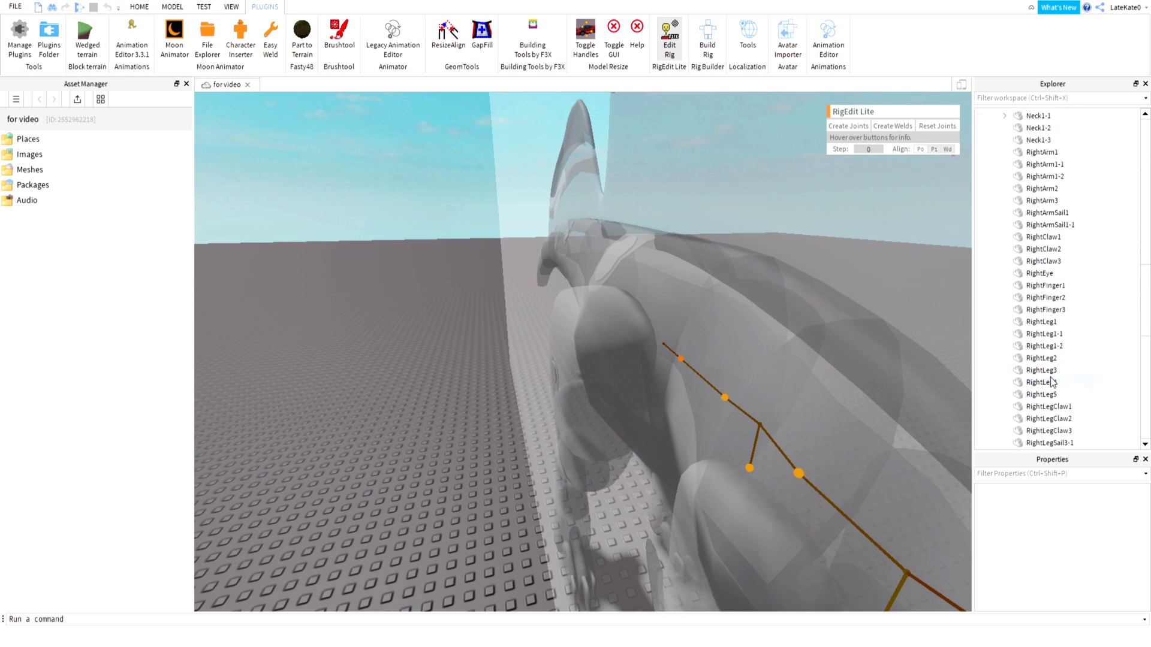
pyautogui.moveTo(599, 398); pyautogui.dragTo(602, 376, button='right')
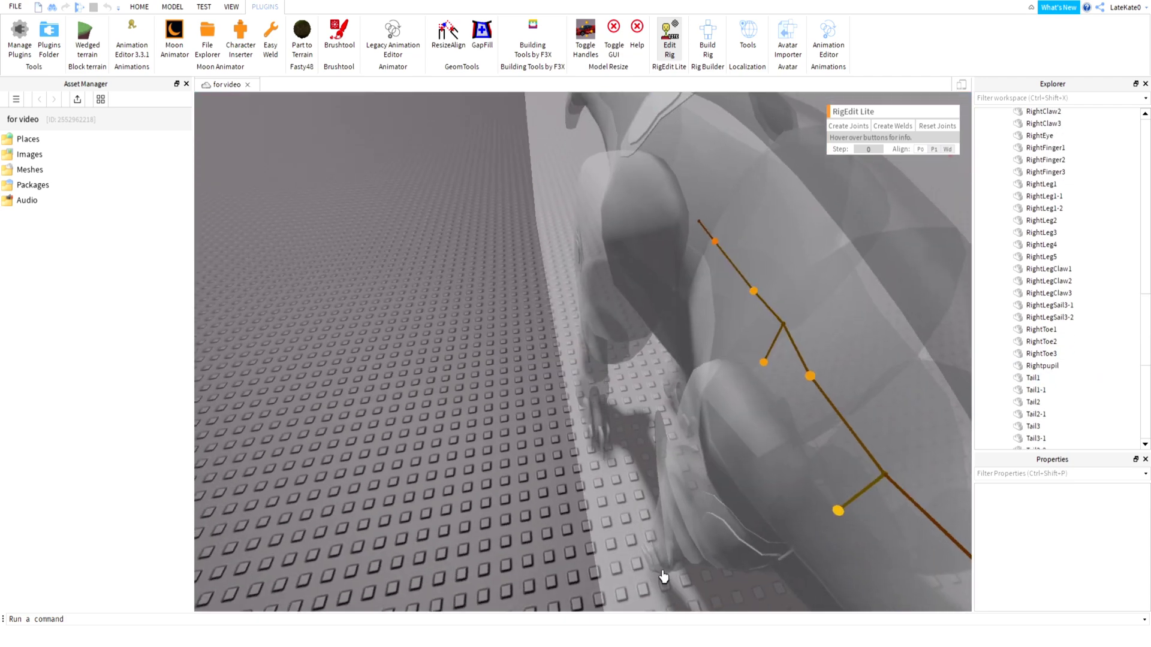
pyautogui.moveTo(625, 427); pyautogui.dragTo(718, 416, button='right')
pyautogui.moveTo(1055, 351); pyautogui.dragTo(1055, 351, button='right')
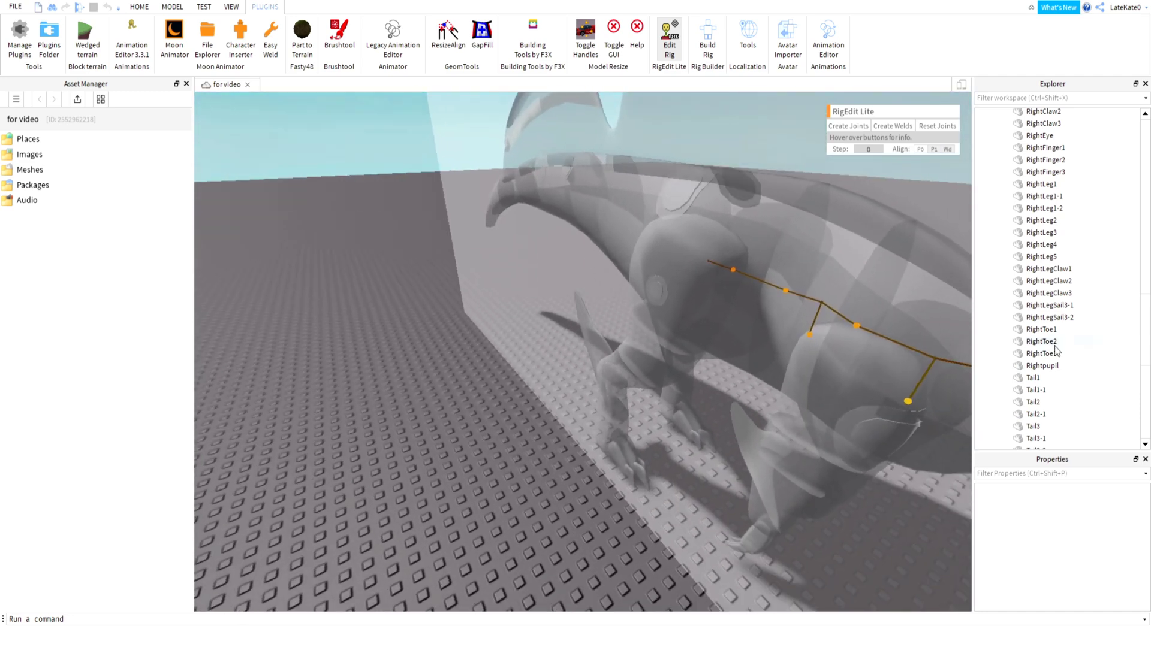
pyautogui.scroll(-9, 1056, 351)
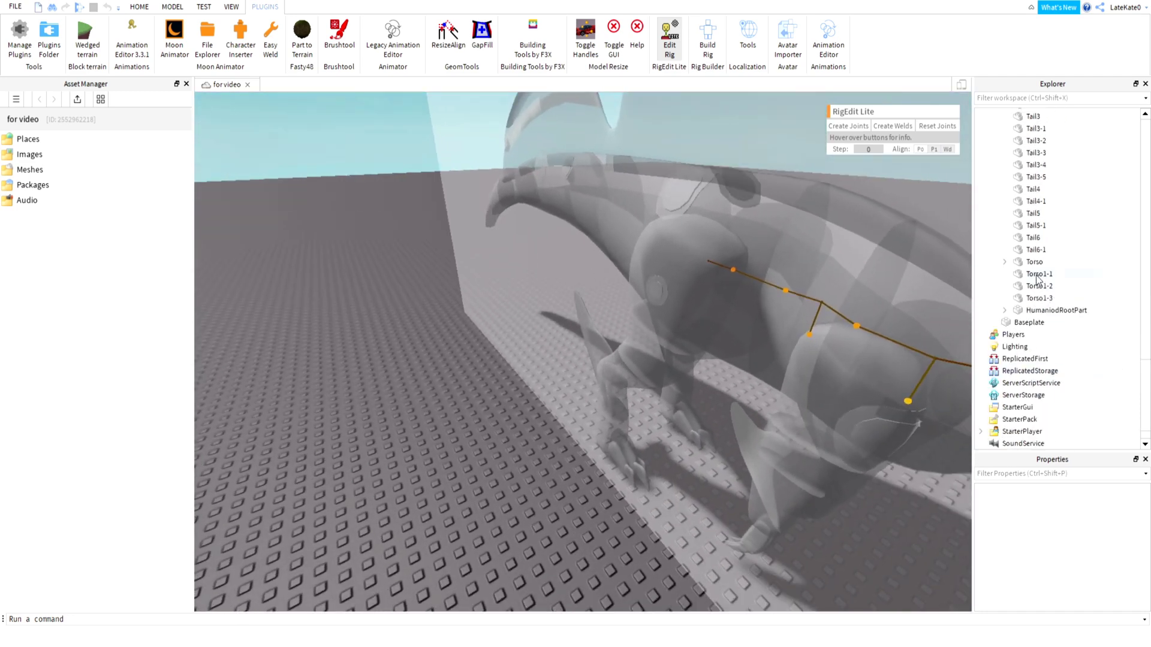
pyautogui.click(1025, 265)
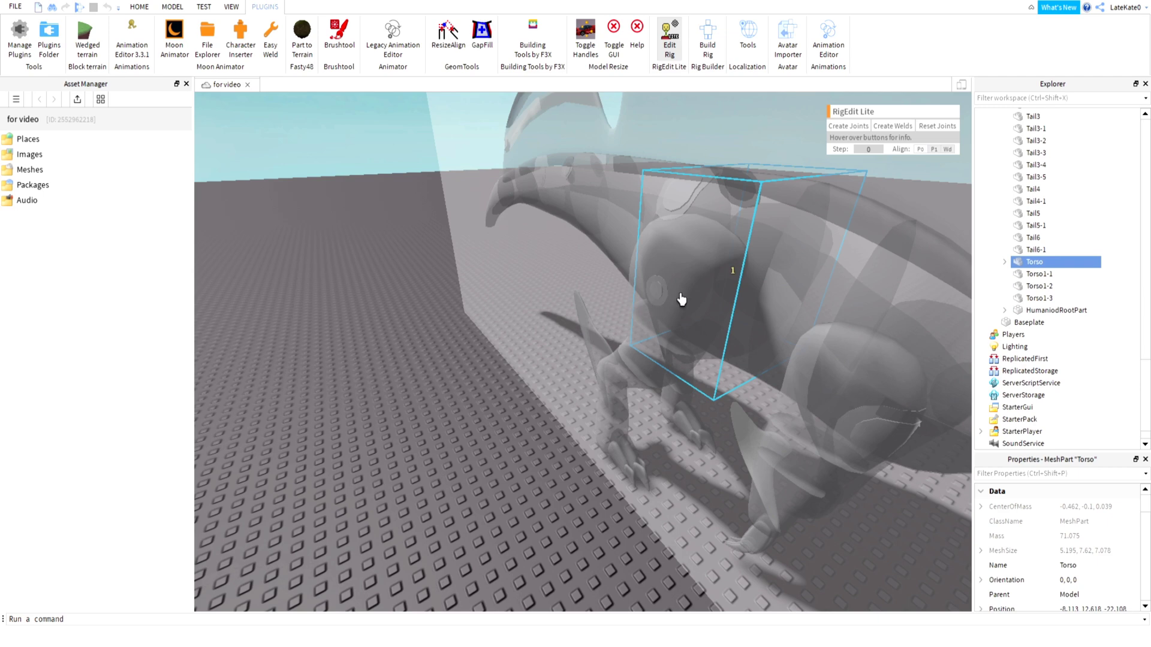
pyautogui.press('f')
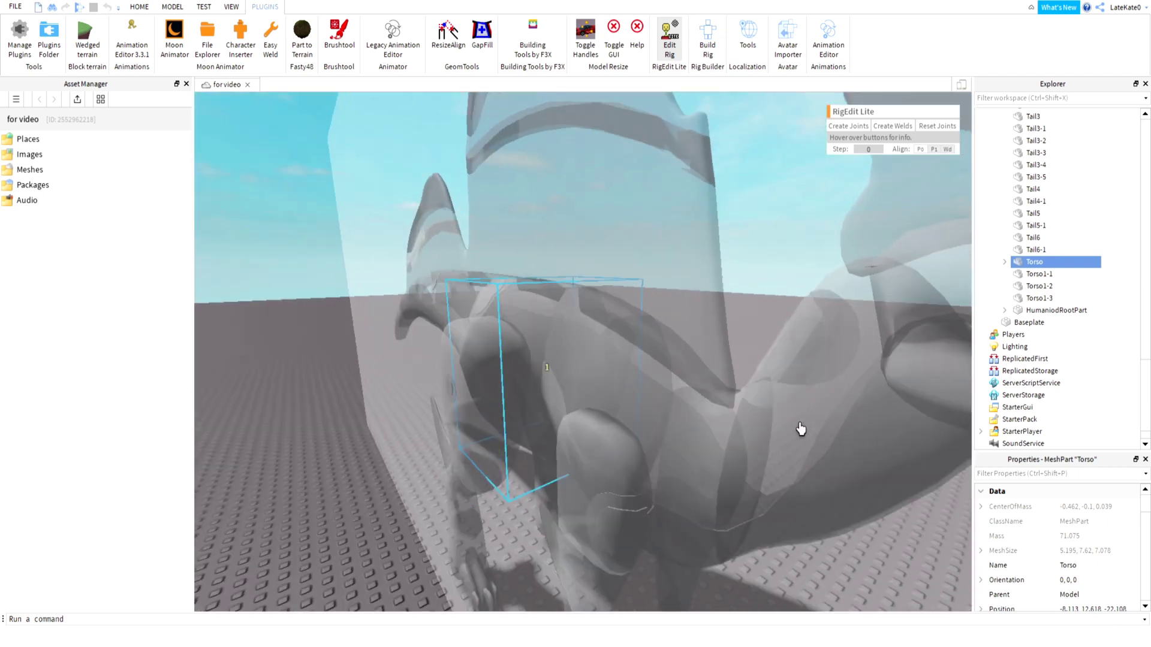
pyautogui.scroll(-10, 607, 424)
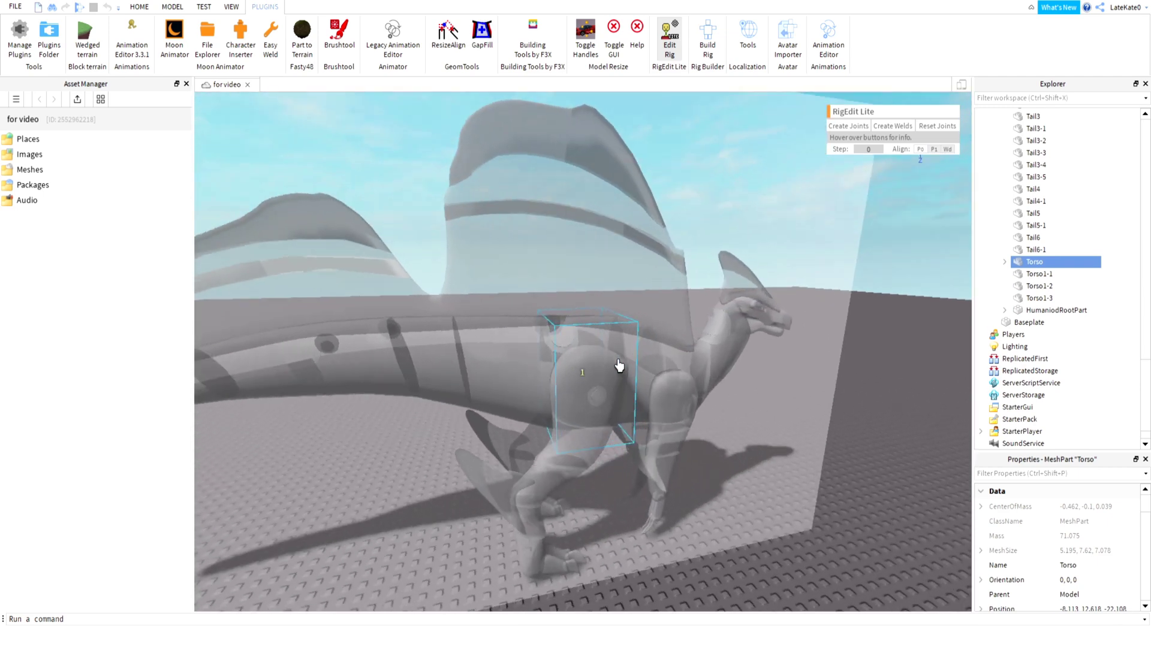
pyautogui.scroll(2, 1071, 317)
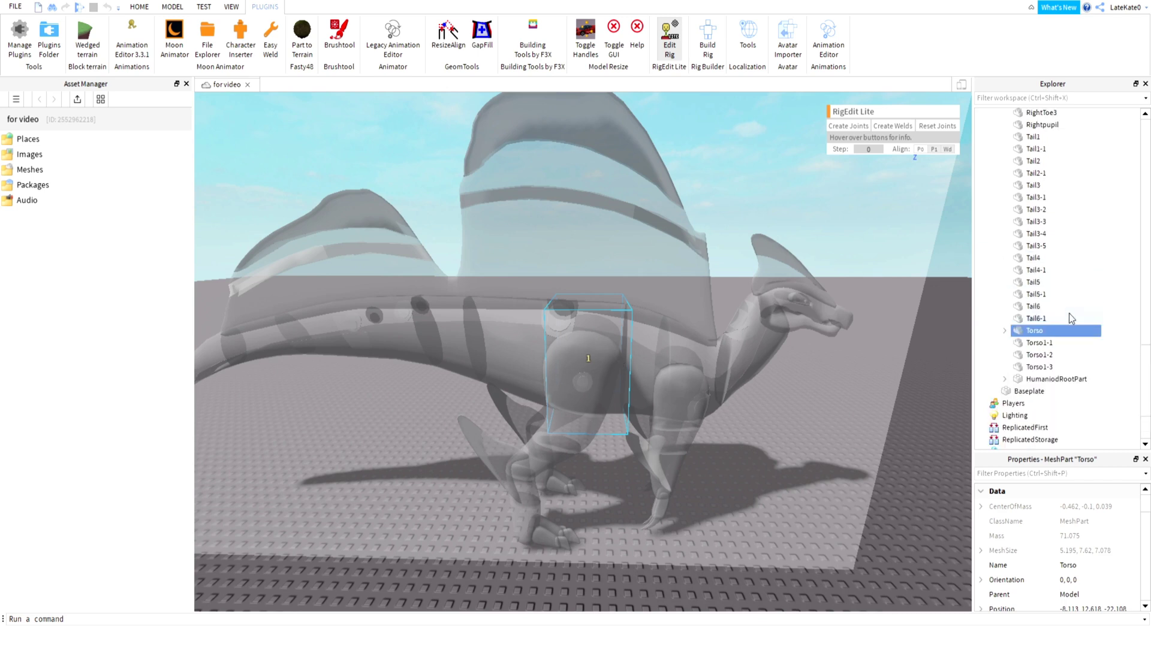
pyautogui.scroll(10, 1043, 367)
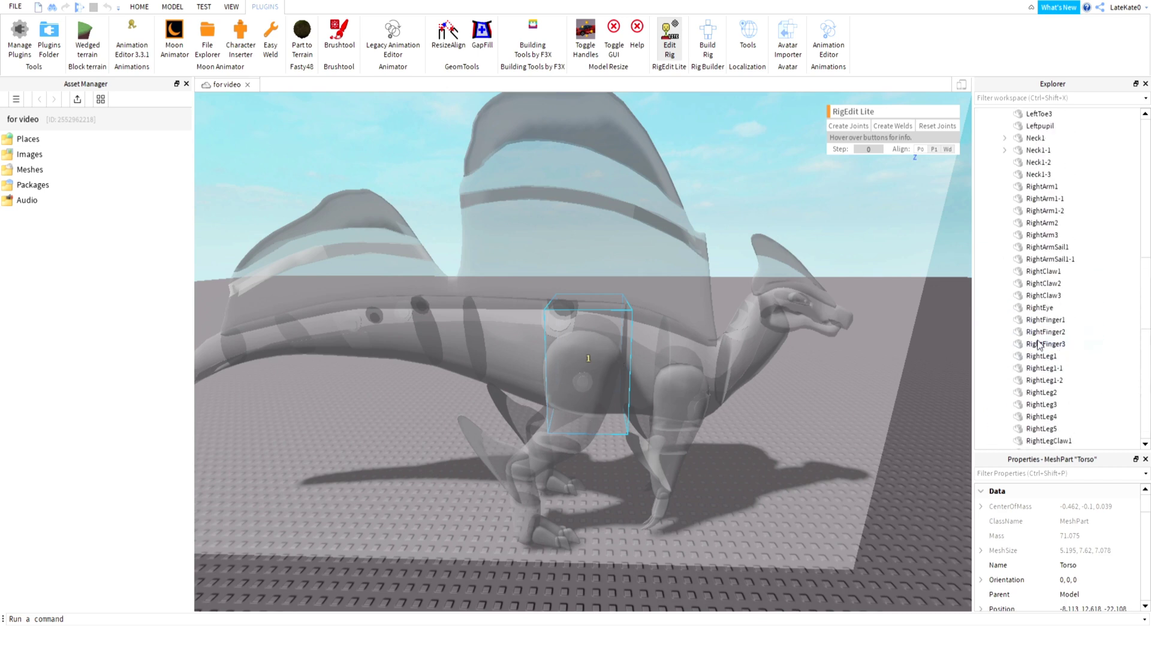
pyautogui.scroll(8, 1018, 281)
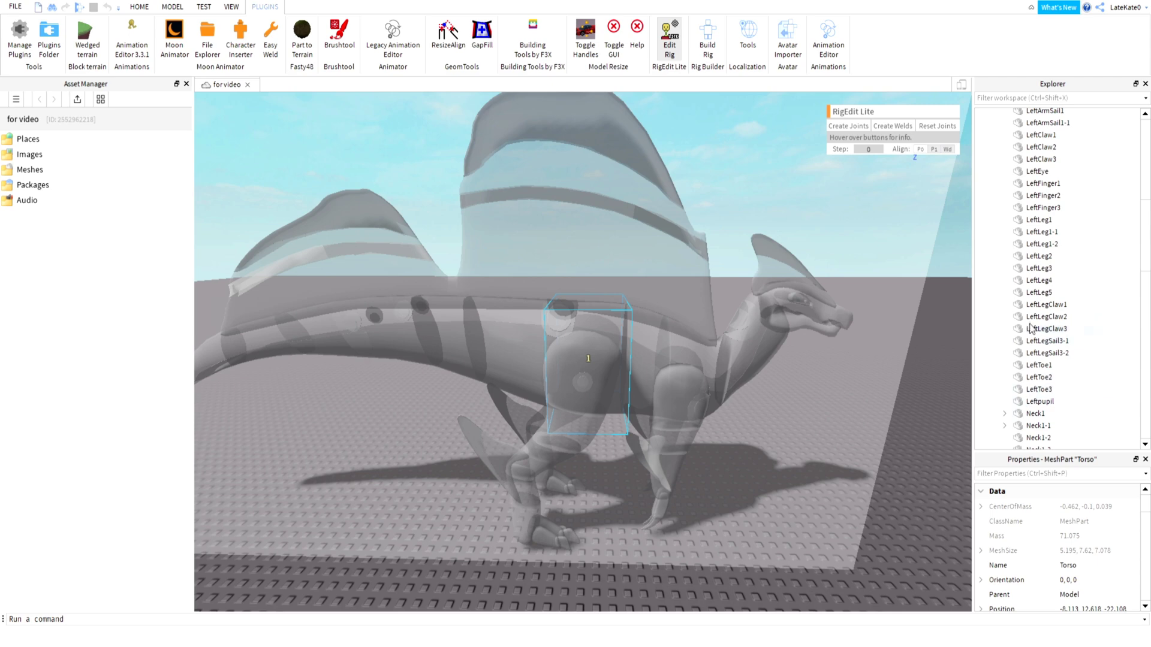
pyautogui.scroll(3, 1038, 295)
pyautogui.scroll(3, 1019, 335)
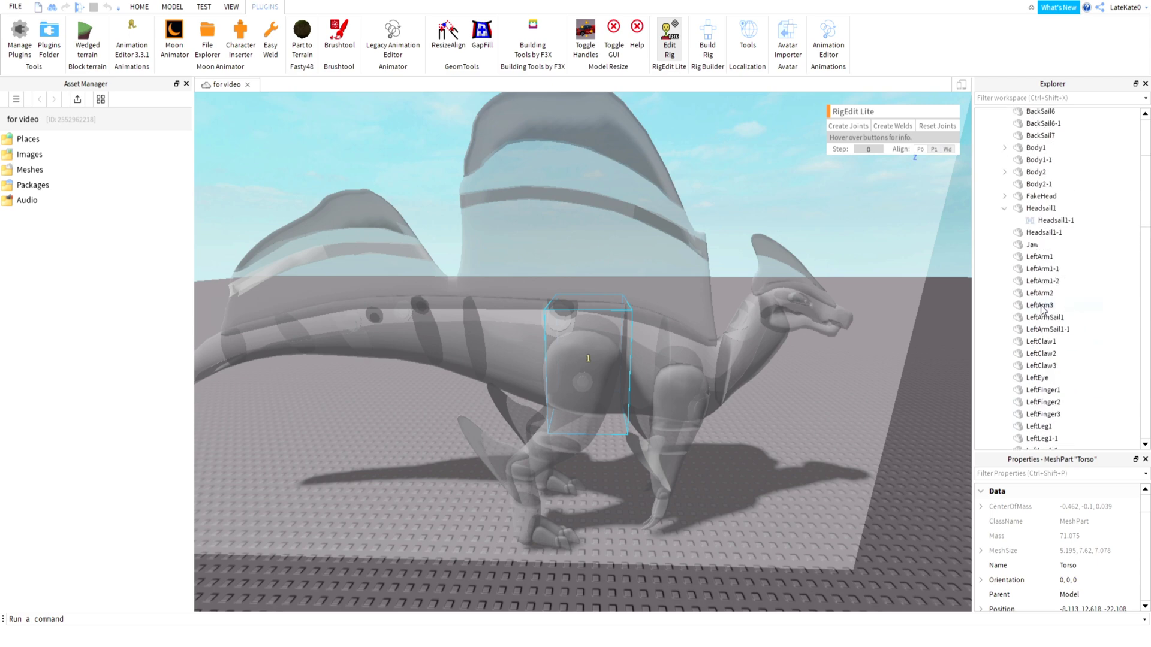
pyautogui.scroll(3, 1027, 353)
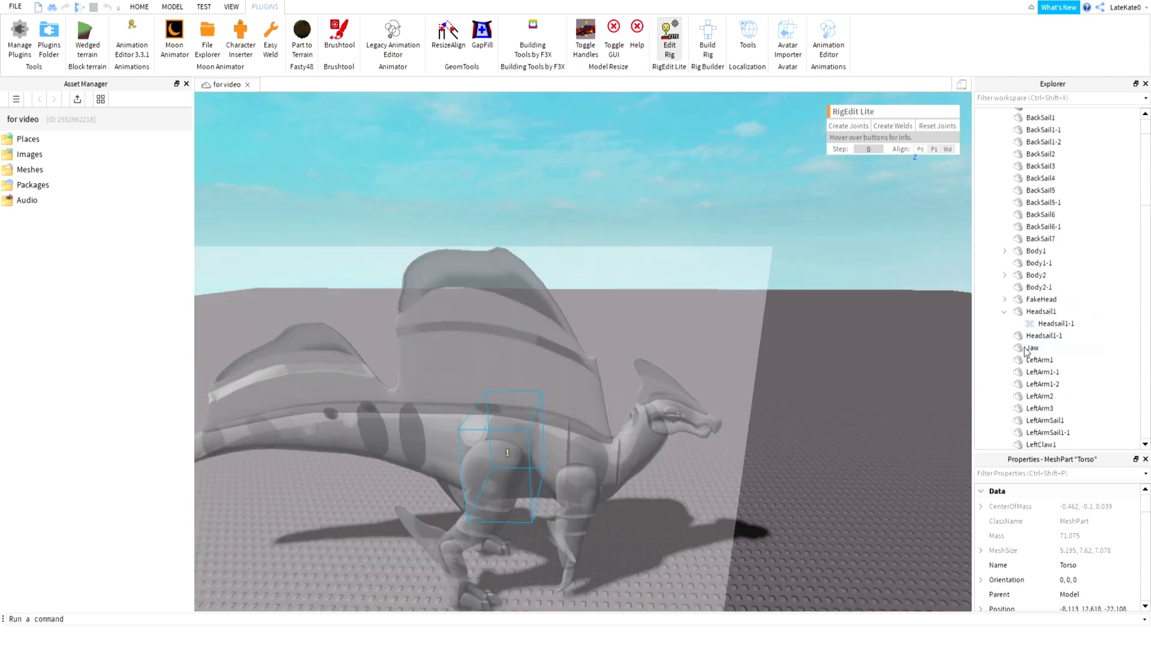
pyautogui.click(1005, 312)
pyautogui.scroll(-5, 1017, 329)
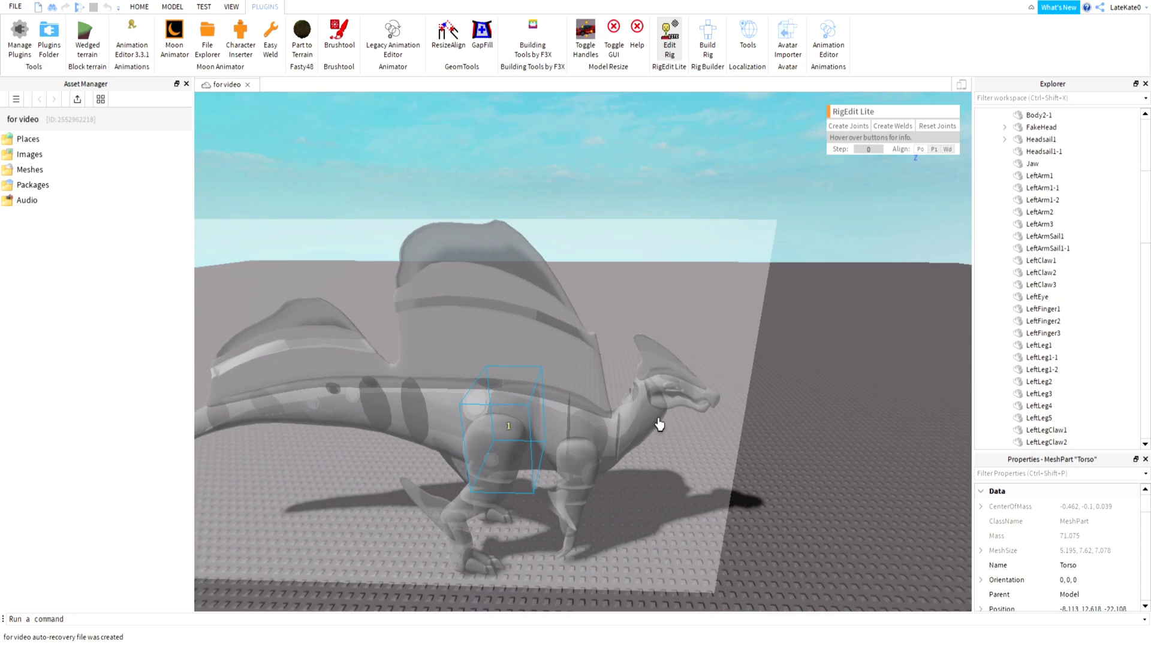
pyautogui.click(1039, 345)
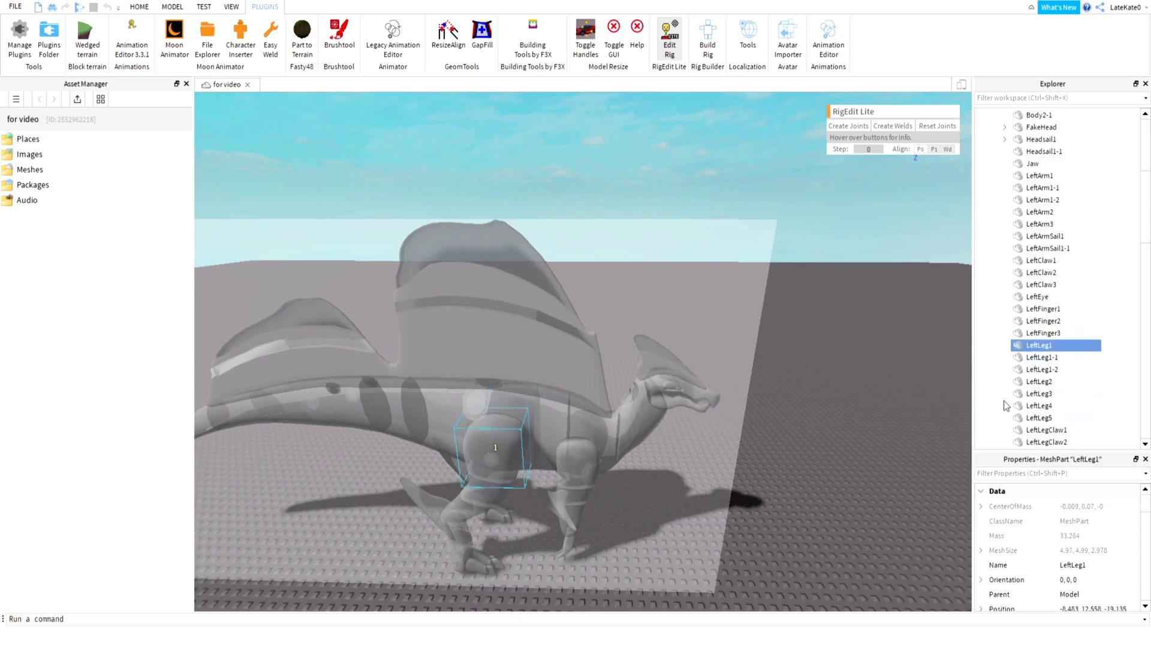
# Create joints connecting LeftLeg1 and RightLeg1 to Torso, with Torso as the parent part.
pyautogui.scroll(-20, 1049, 411)
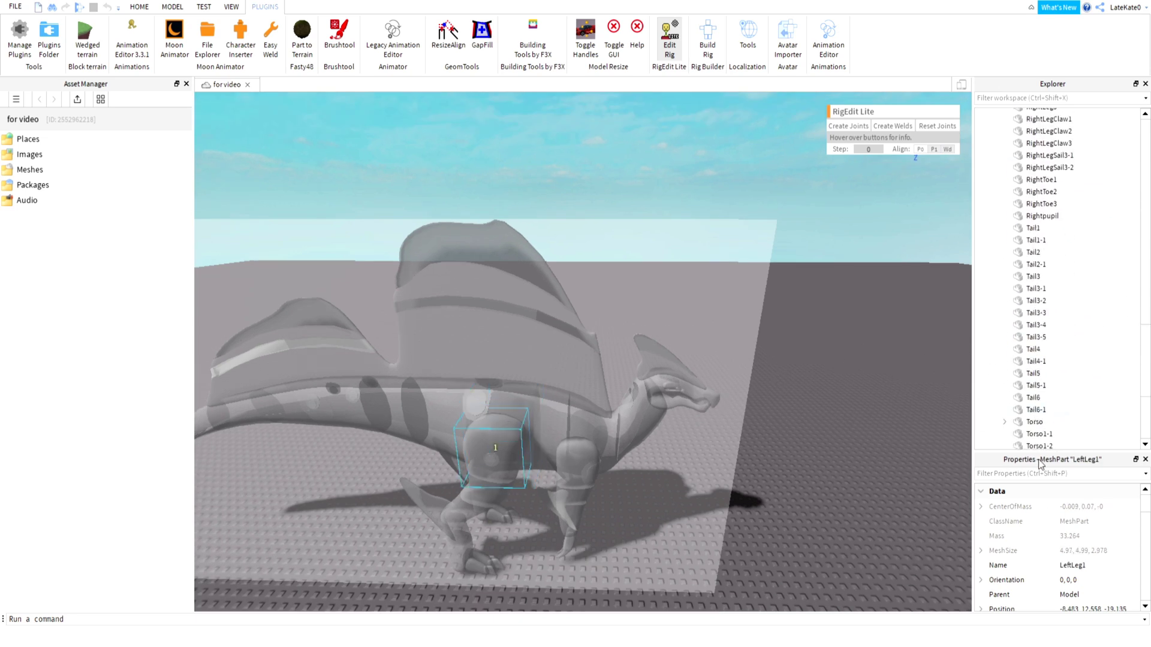
pyautogui.click(1040, 434)
pyautogui.click(1042, 422)
pyautogui.scroll(10, 1043, 423)
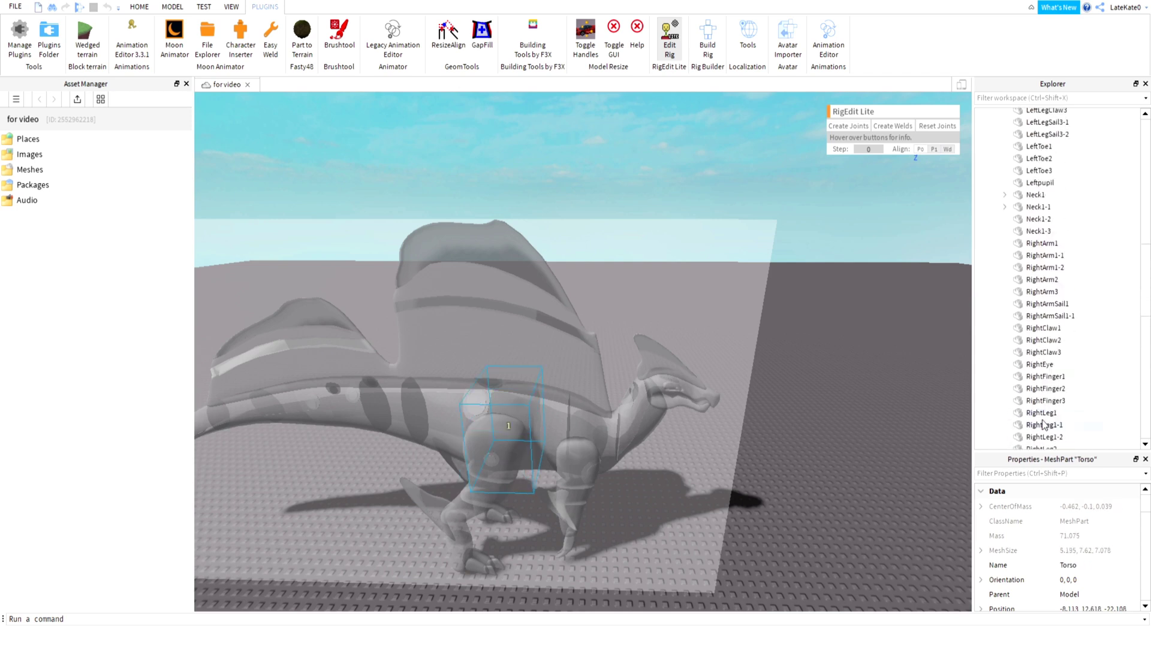
pyautogui.scroll(6, 1043, 424)
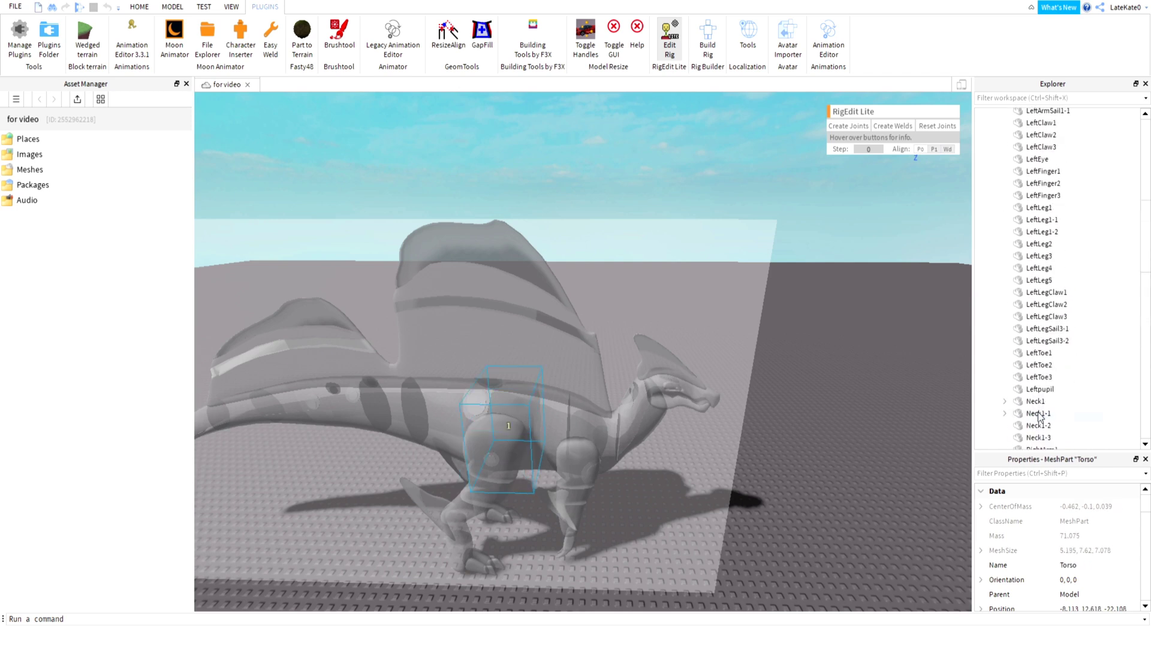
pyautogui.keyDown('ctrl'); pyautogui.click(1042, 208); pyautogui.keyUp('ctrl')
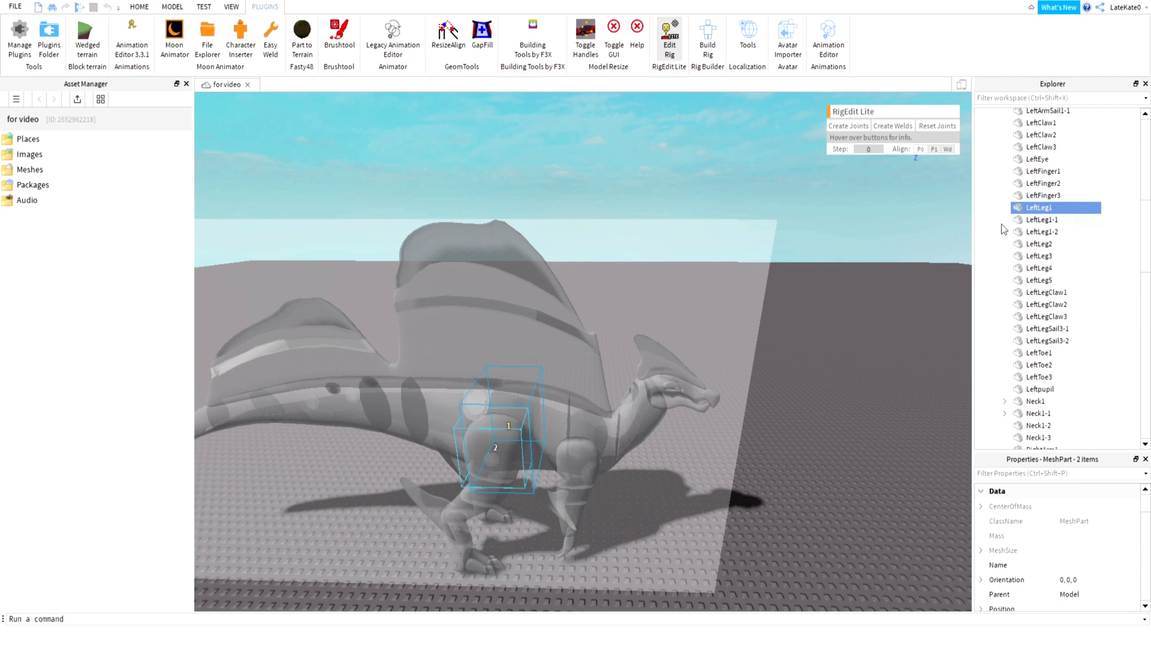
pyautogui.moveTo(882, 426); pyautogui.dragTo(685, 352, button='right')
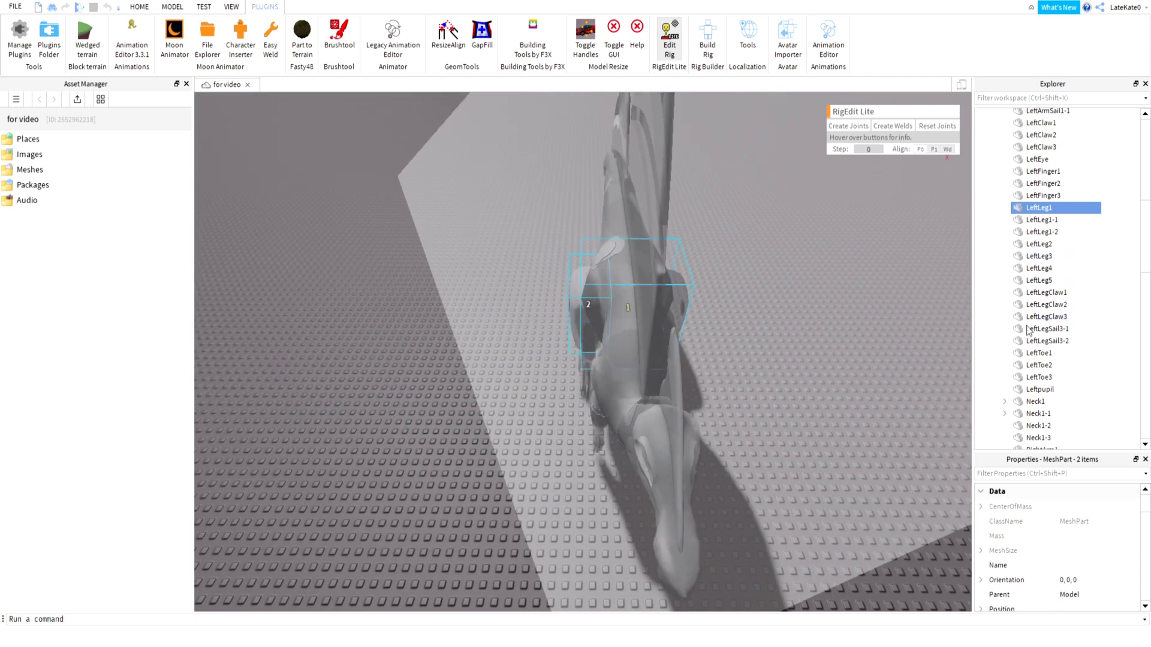
pyautogui.scroll(-2, 1029, 410)
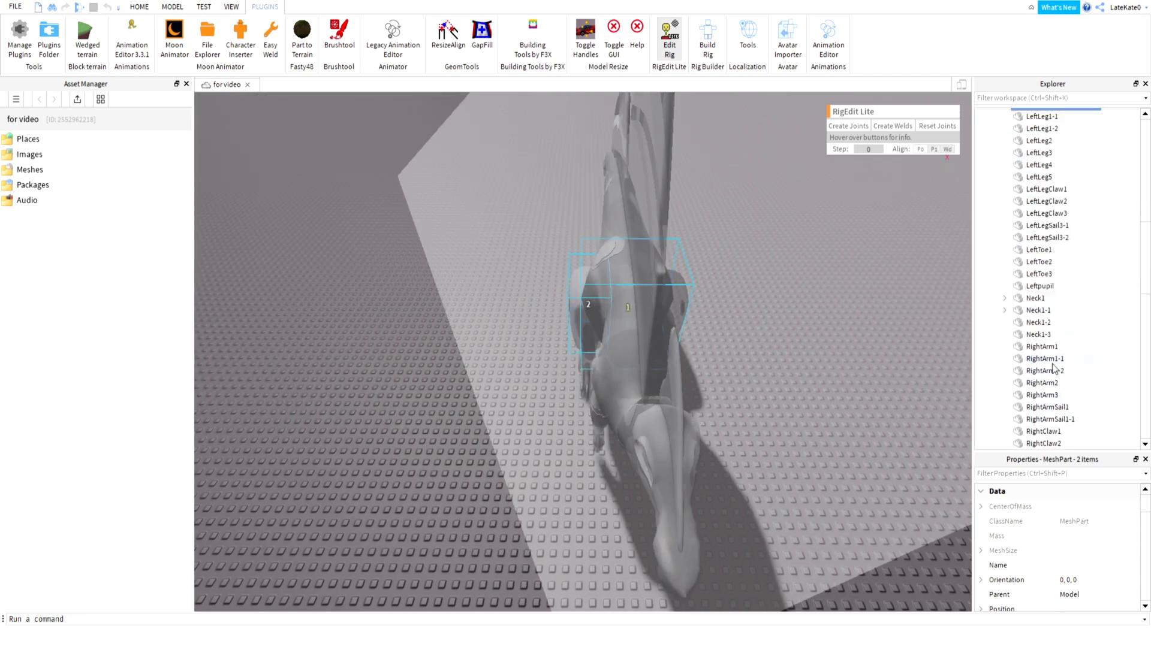
pyautogui.scroll(-2, 1070, 391)
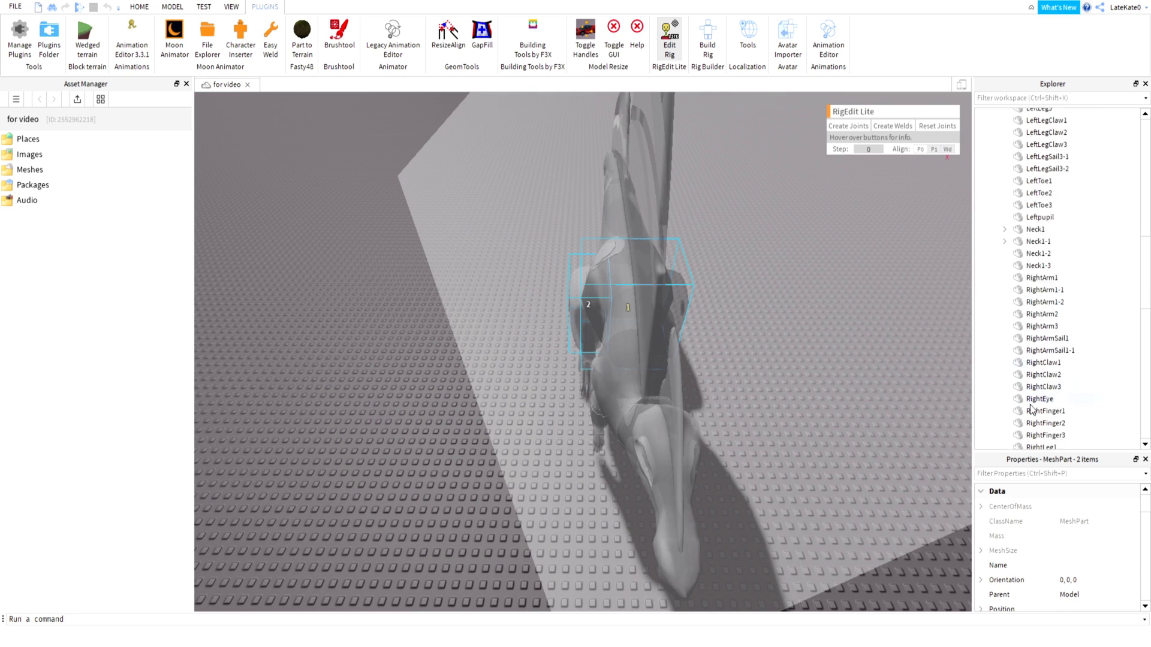
pyautogui.scroll(-2, 1030, 408)
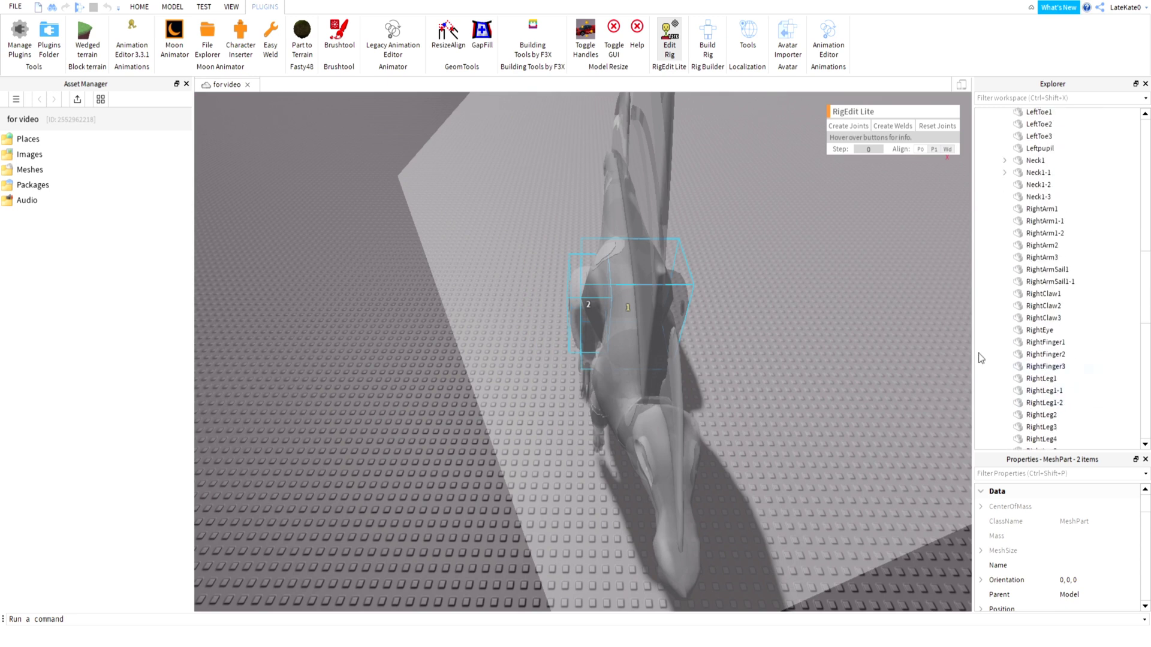
pyautogui.scroll(-2, 1085, 399)
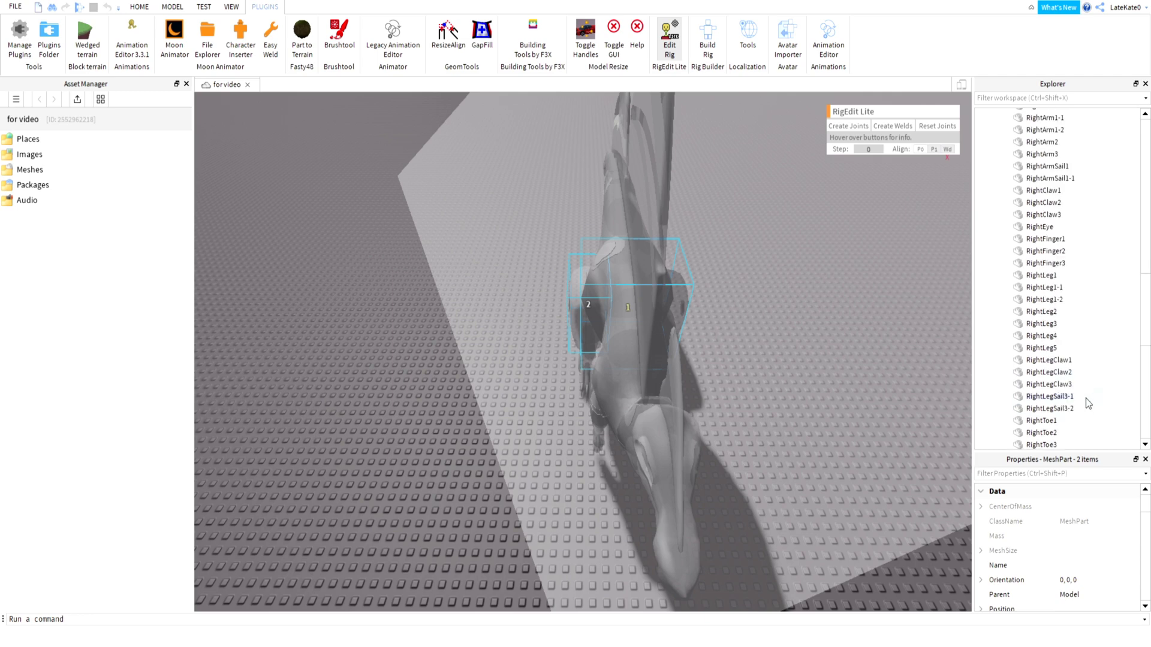
pyautogui.keyDown('ctrl'); pyautogui.click(1043, 276); pyautogui.keyUp('ctrl')
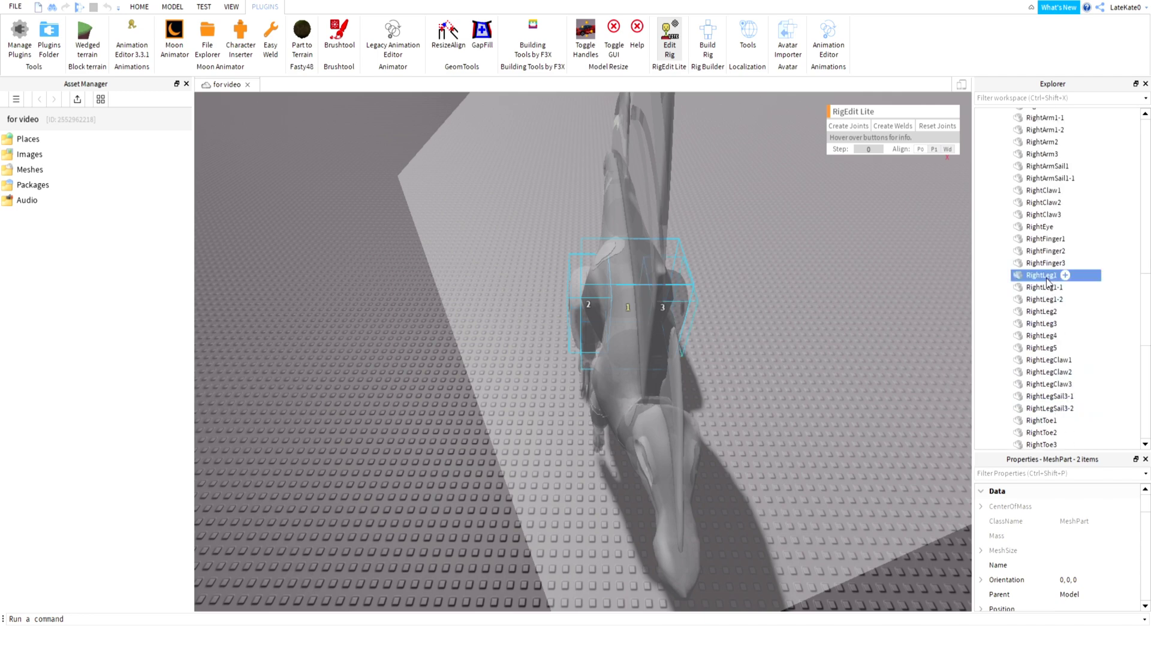
pyautogui.moveTo(782, 345); pyautogui.dragTo(802, 219, button='right')
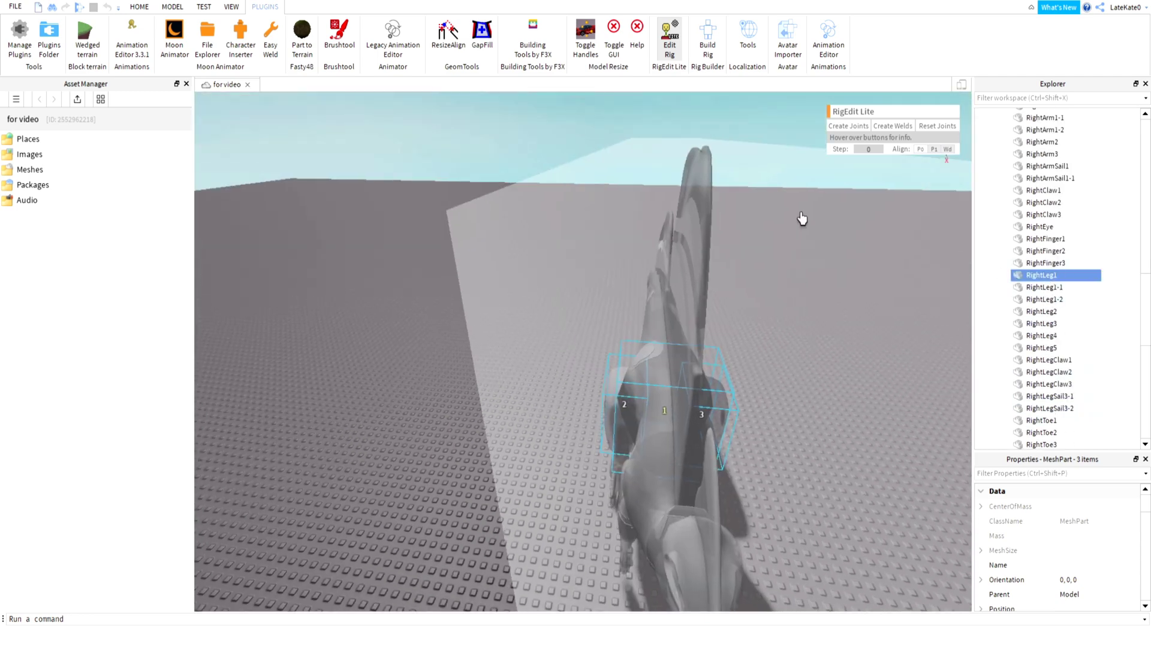
pyautogui.click(846, 126)
# Raise the LeftLeg1 and RightLeg1 joints together to hip height, near the upper end of the thighs.
pyautogui.moveTo(804, 420); pyautogui.dragTo(804, 419, button='right')
pyautogui.moveTo(611, 375); pyautogui.dragTo(616, 376, button='right')
pyautogui.click(561, 415)
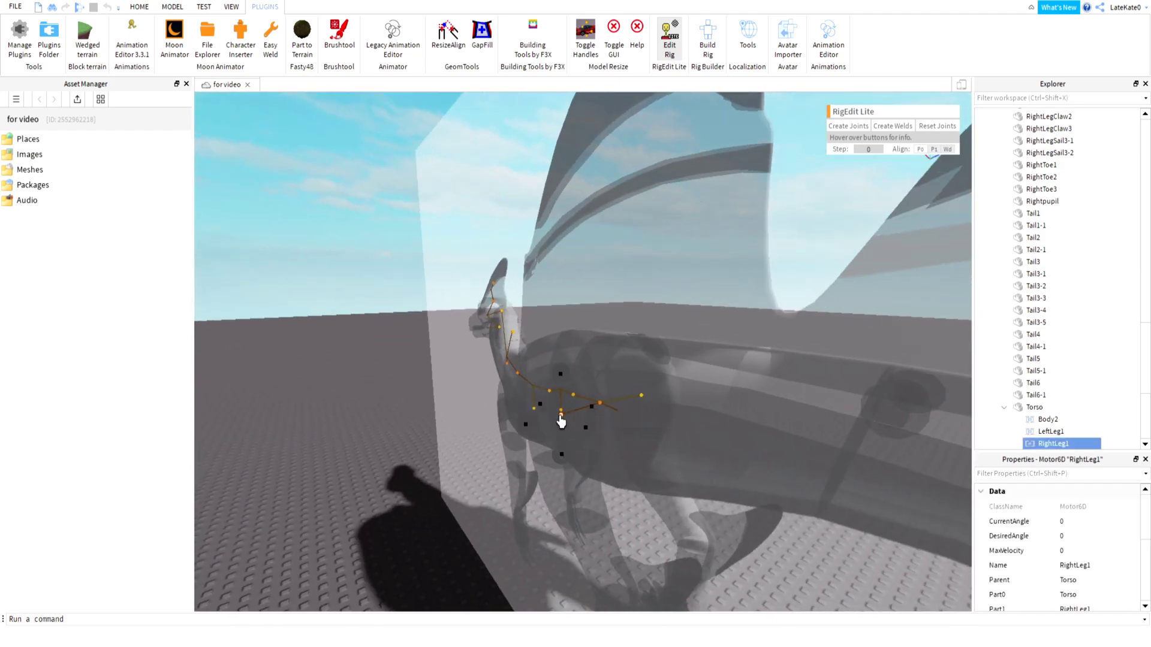
pyautogui.keyDown('ctrl'); pyautogui.click(641, 397); pyautogui.keyUp('ctrl')
pyautogui.moveTo(696, 437); pyautogui.dragTo(697, 439, button='right')
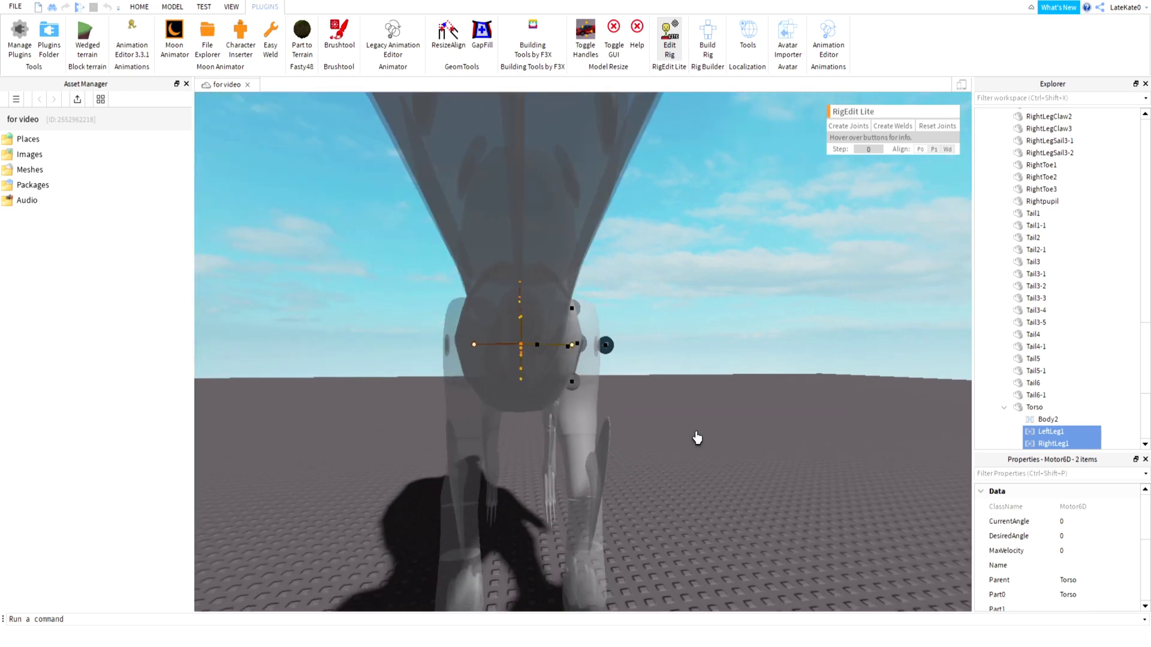
pyautogui.moveTo(574, 307); pyautogui.dragTo(614, 312)
pyautogui.click(501, 315)
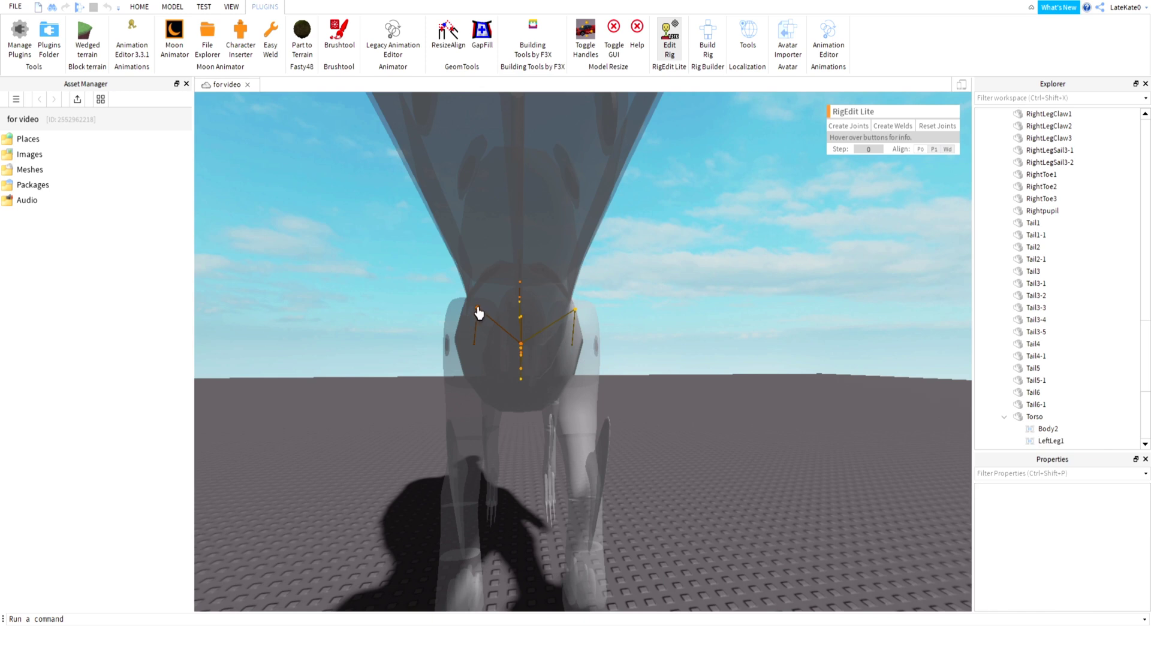
# Adjust the RightLeg1 joint sideways so it sits where the right thigh meets the torso.
pyautogui.click(478, 312)
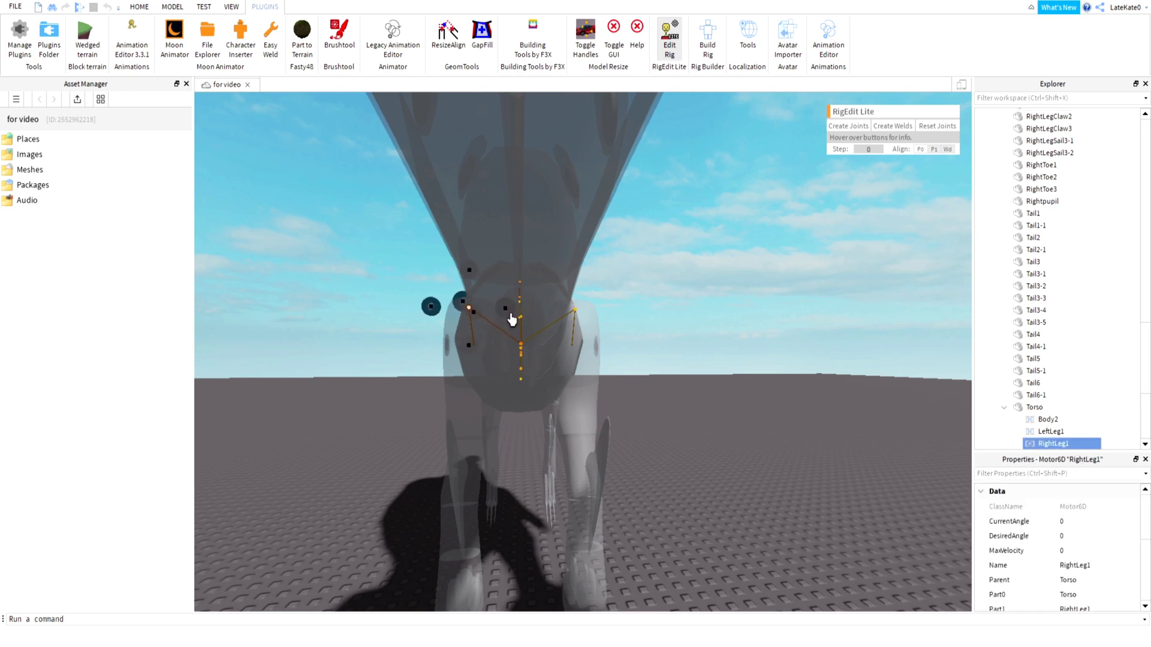
pyautogui.moveTo(510, 314); pyautogui.dragTo(520, 321)
pyautogui.click(553, 268)
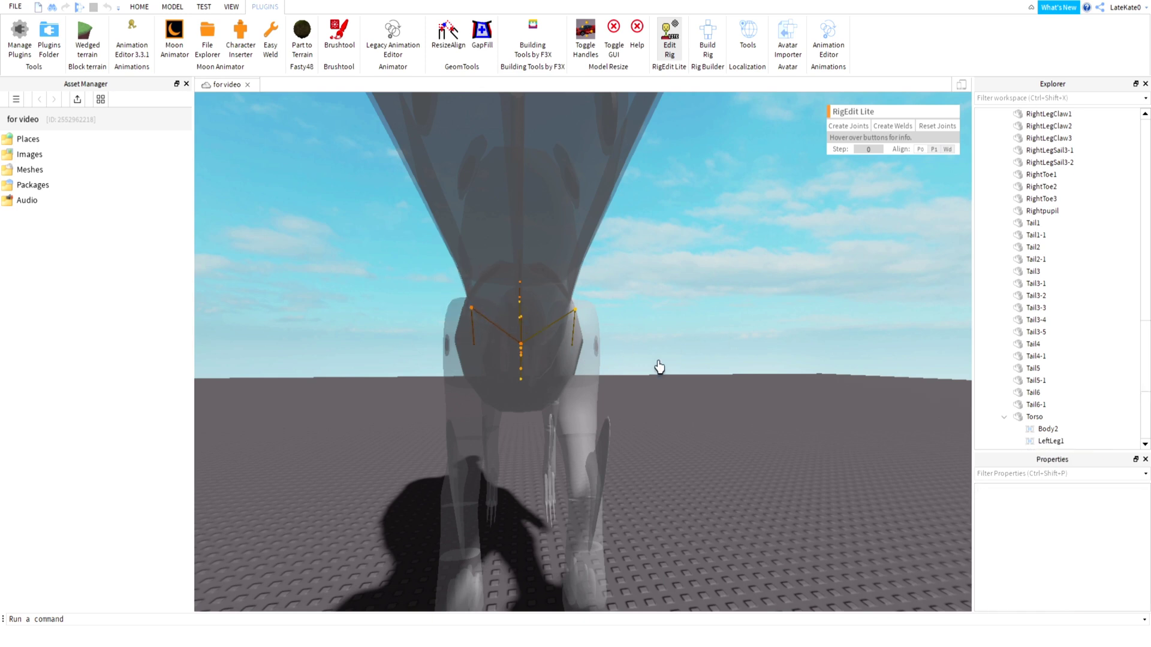
# Examine the chain of body joints from the torso to the base of the neck, highlighting each joint in turn.
pyautogui.moveTo(660, 367); pyautogui.dragTo(550, 318, button='right')
pyautogui.press('d')
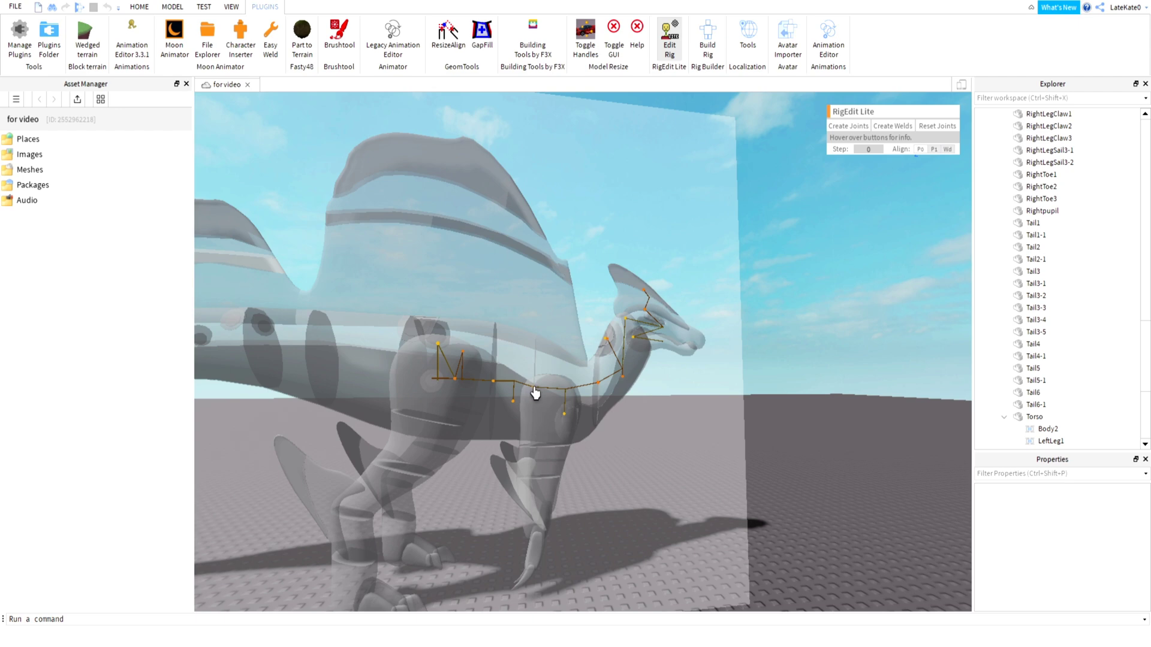
pyautogui.scroll(5, 648, 424)
pyautogui.click(589, 311)
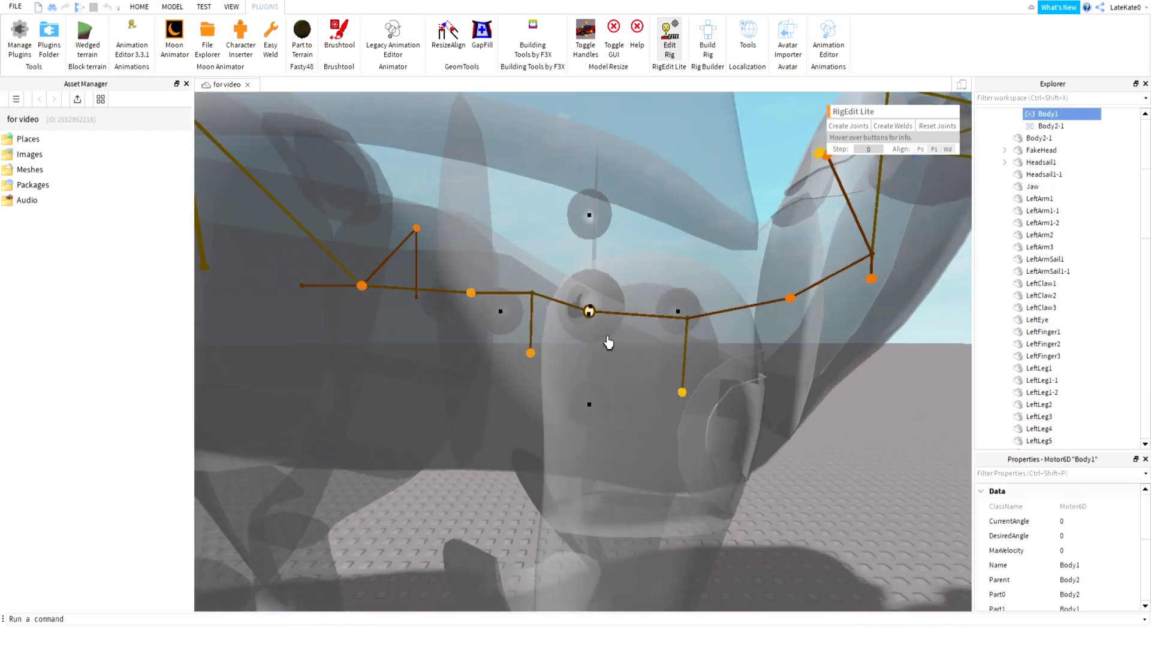
pyautogui.keyDown('shift'); pyautogui.click(683, 394); pyautogui.keyUp('shift')
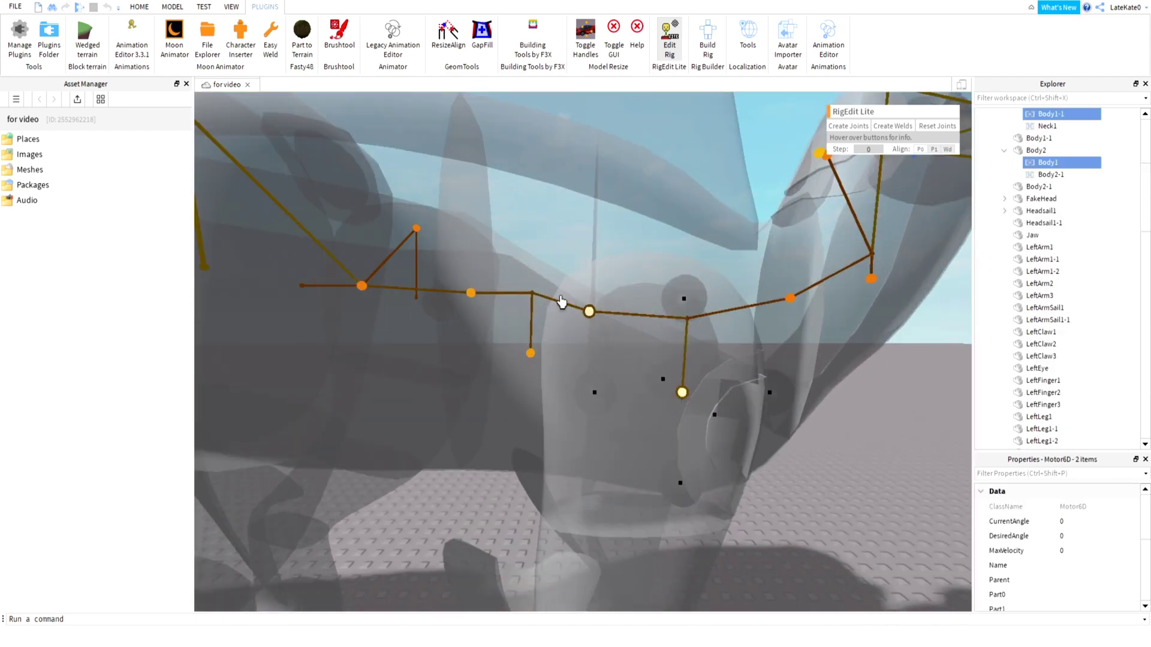
pyautogui.keyDown('shift'); pyautogui.click(470, 293); pyautogui.keyUp('shift')
pyautogui.keyDown('shift'); pyautogui.click(531, 354); pyautogui.keyUp('shift')
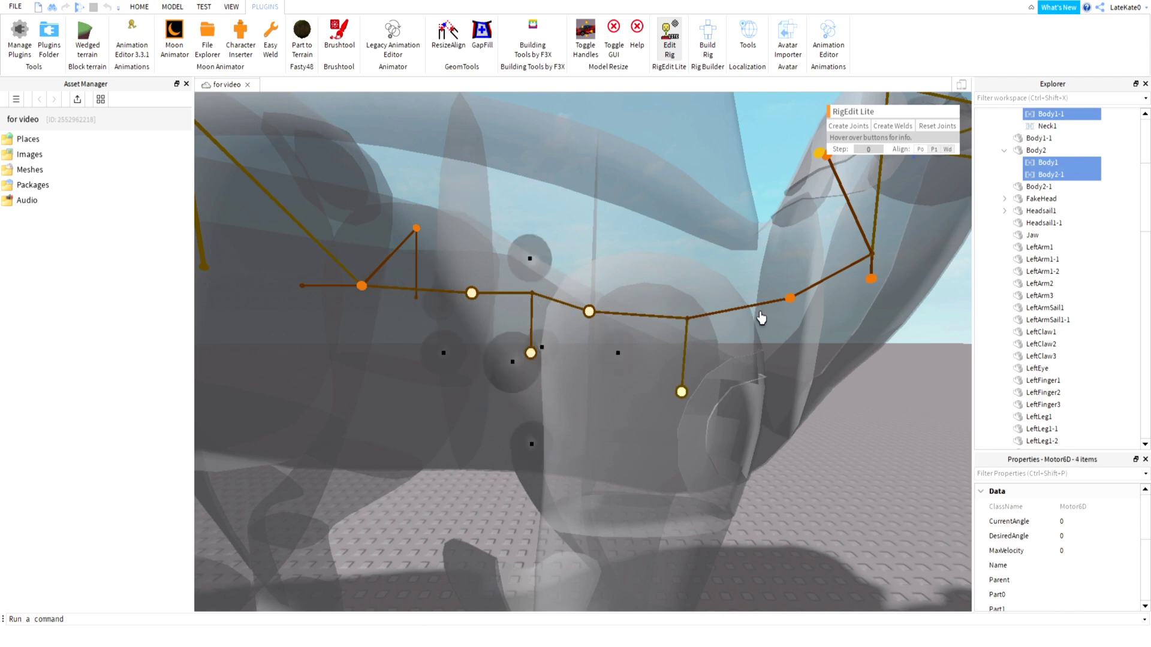
pyautogui.keyDown('shift'); pyautogui.click(790, 298); pyautogui.keyUp('shift')
pyautogui.moveTo(729, 332); pyautogui.dragTo(718, 382, button='right')
pyautogui.click(804, 480)
pyautogui.moveTo(804, 480); pyautogui.dragTo(688, 359, button='right')
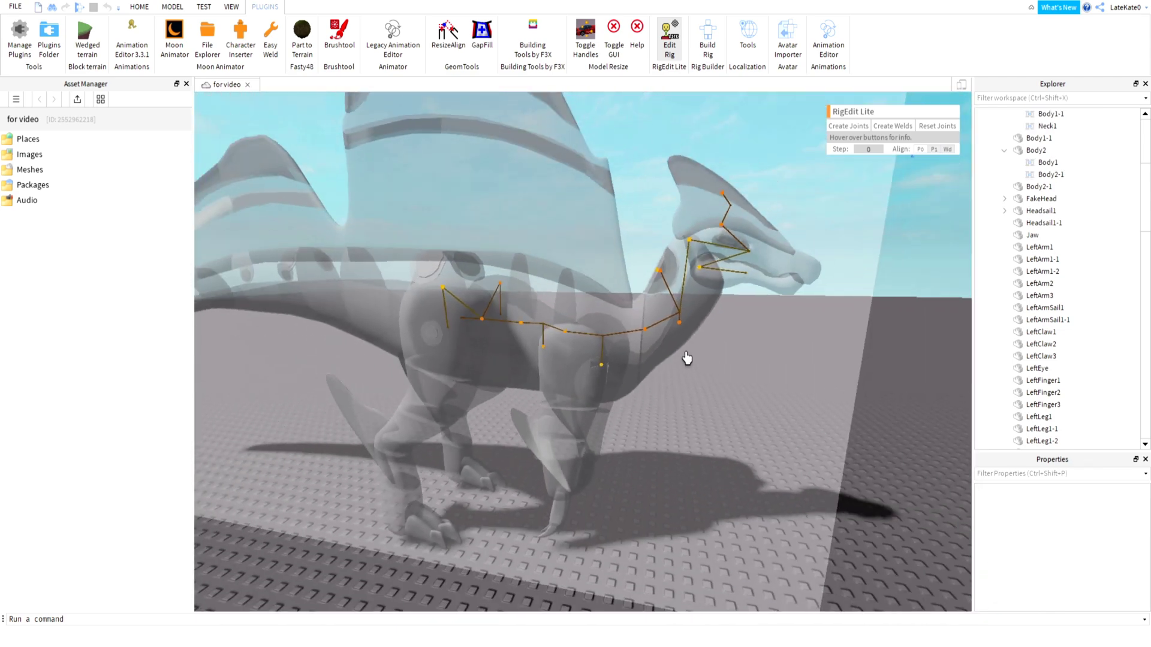
# Collapse the Body1 and Body2 parts in the model hierarchy.
pyautogui.scroll(3, 712, 422)
pyautogui.scroll(4, 1024, 287)
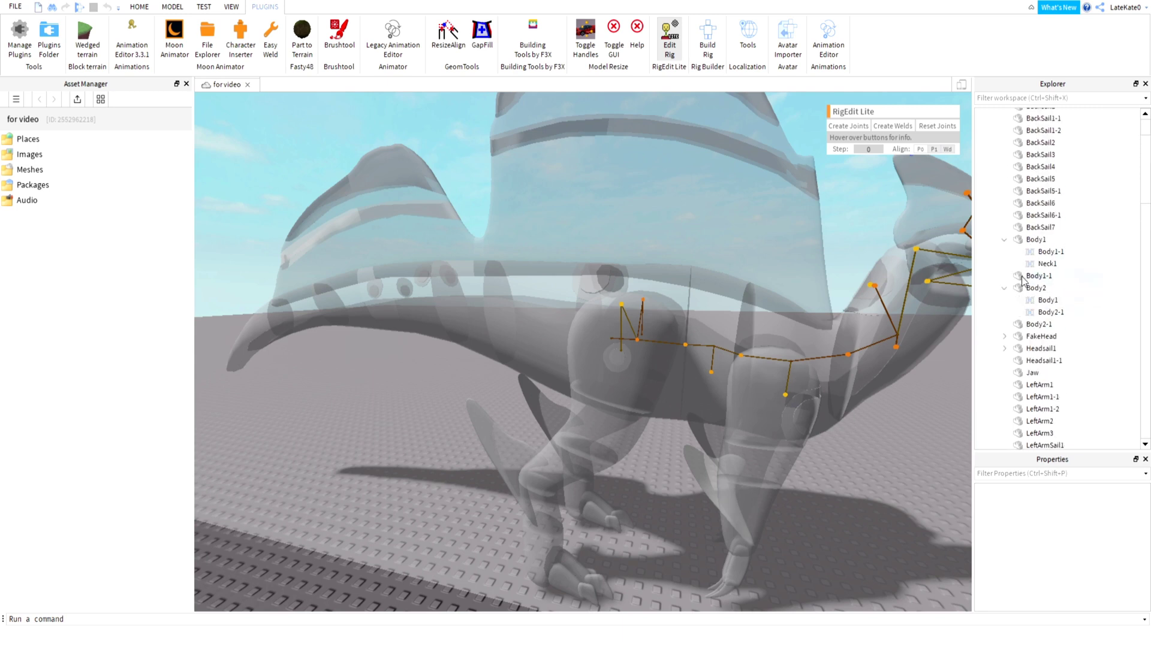
pyautogui.click(1005, 240)
pyautogui.click(1004, 264)
pyautogui.scroll(3, 1028, 336)
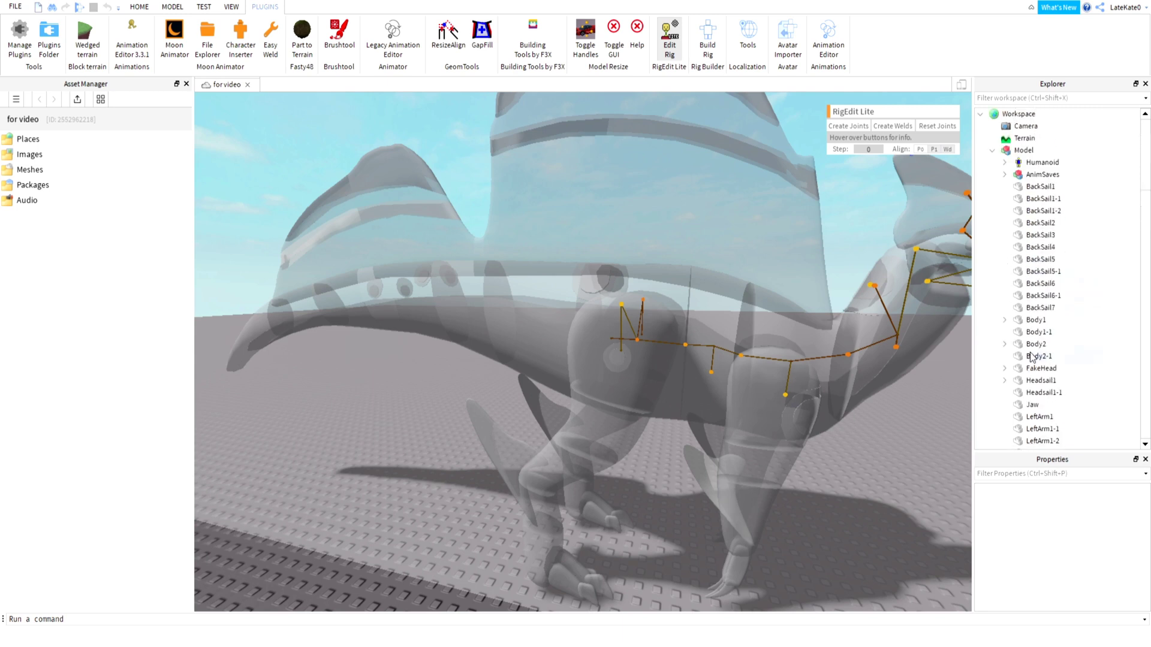
# Create a joint connecting LeftLeg2 to LeftLeg1, with LeftLeg1 as the parent part, and collapse LeftLeg1 in the hierarchy.
pyautogui.scroll(-9, 1019, 379)
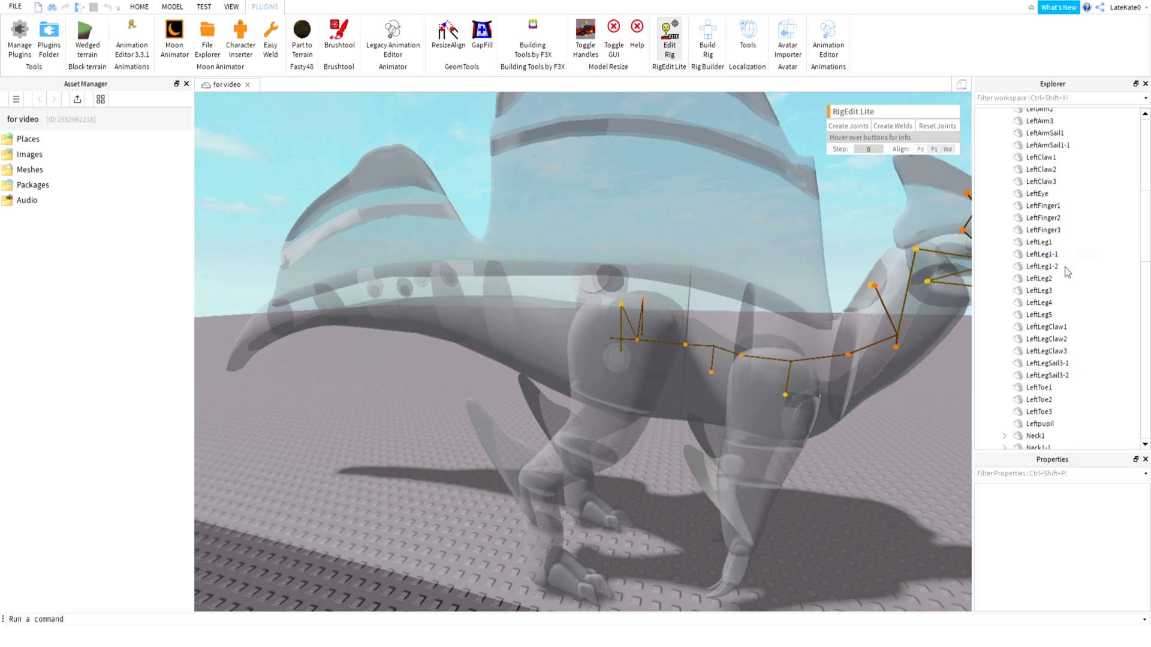
pyautogui.scroll(-2, 1067, 272)
pyautogui.click(1039, 208)
pyautogui.keyDown('ctrl'); pyautogui.click(1040, 232); pyautogui.keyUp('ctrl')
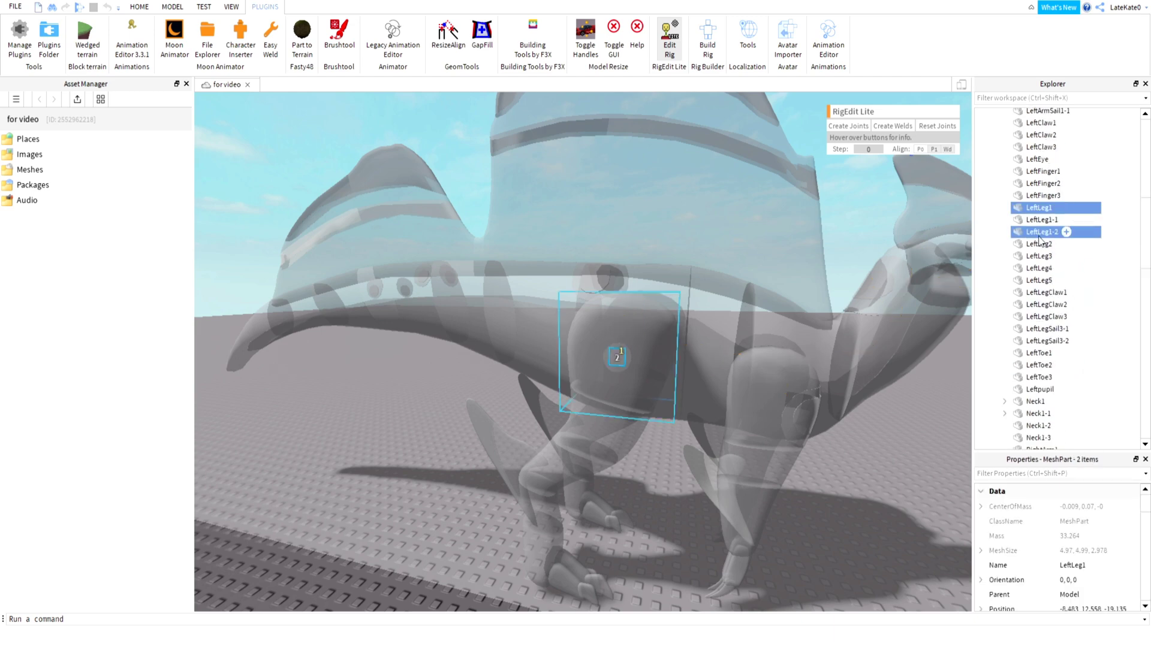
pyautogui.keyDown('ctrl'); pyautogui.click(1041, 232); pyautogui.keyUp('ctrl')
pyautogui.keyDown('ctrl'); pyautogui.click(1039, 244); pyautogui.keyUp('ctrl')
pyautogui.click(846, 126)
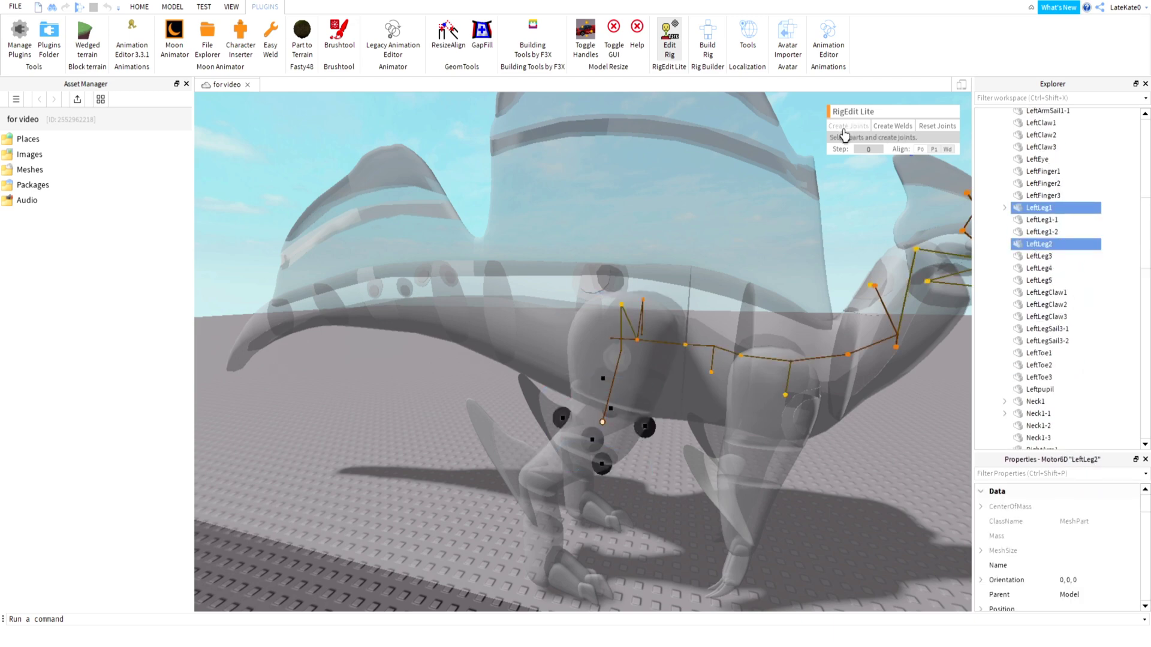
pyautogui.scroll(-3, 789, 303)
pyautogui.moveTo(789, 303); pyautogui.dragTo(797, 308, button='right')
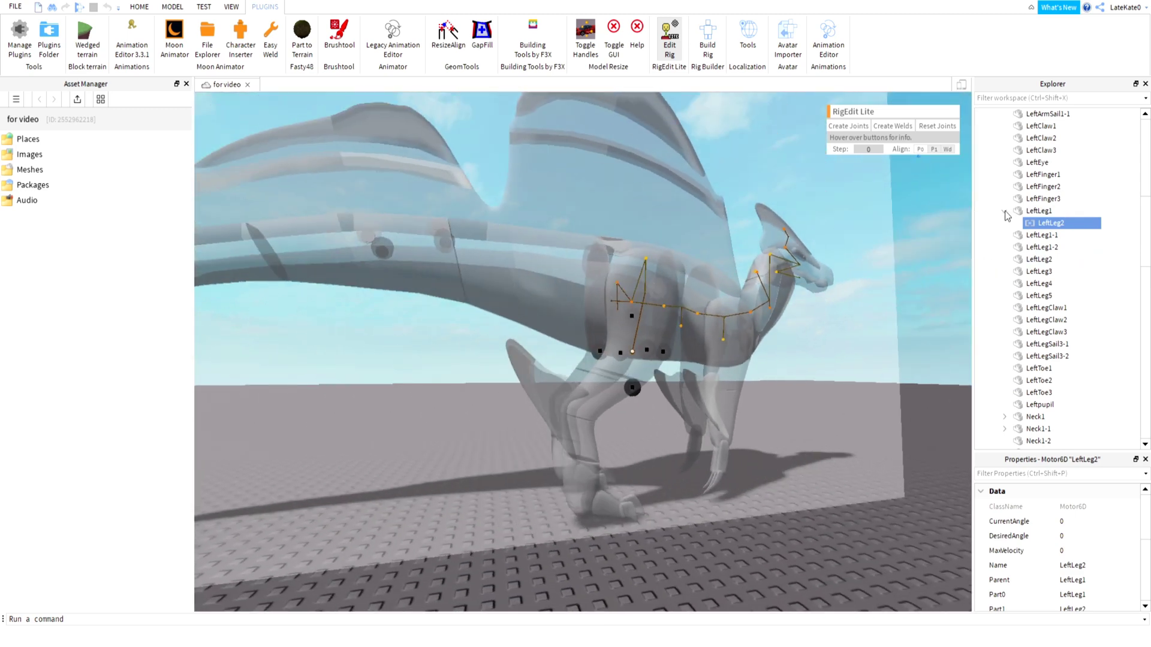
pyautogui.click(1005, 211)
# Create joints connecting LeftLeg3 to LeftLeg2 and LeftLeg4 to LeftLeg3, with the lower-numbered leg part as the parent each time.
pyautogui.click(1041, 248)
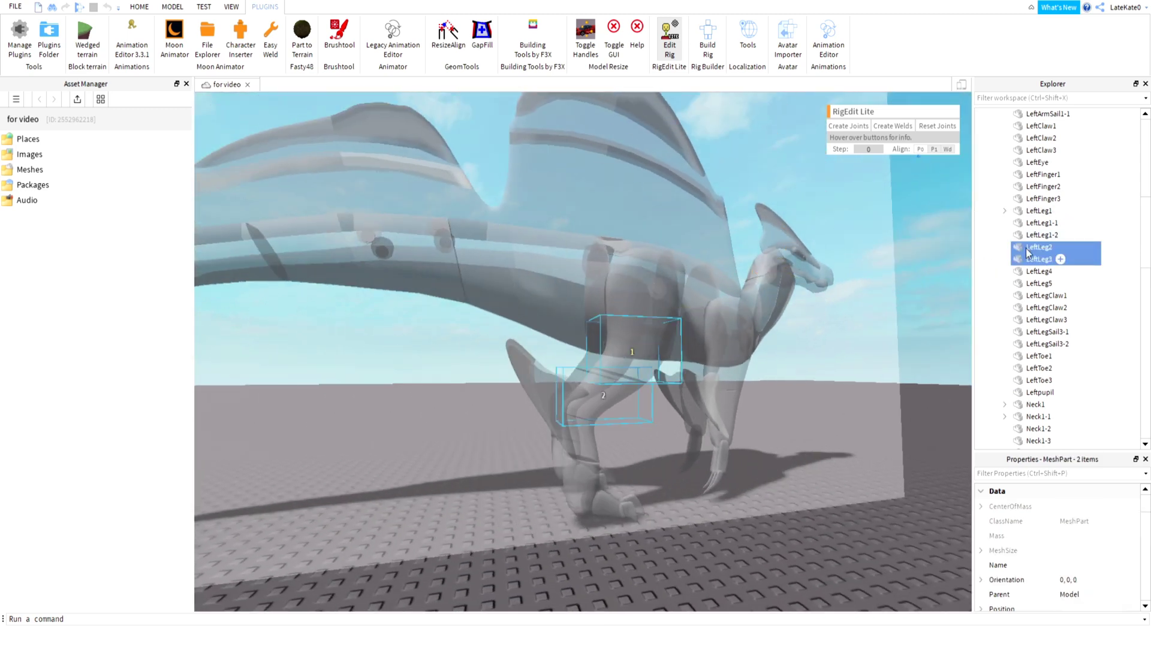
pyautogui.click(858, 126)
pyautogui.click(1004, 247)
pyautogui.click(1039, 259)
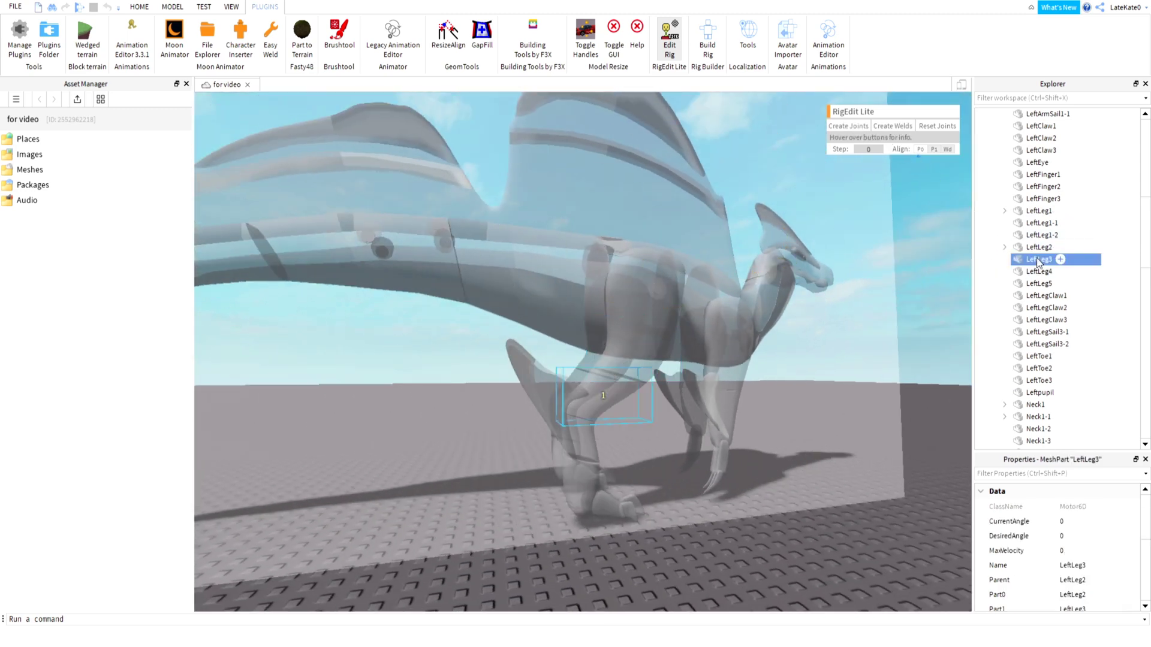
pyautogui.keyDown('ctrl'); pyautogui.click(1039, 271); pyautogui.keyUp('ctrl')
pyautogui.click(847, 126)
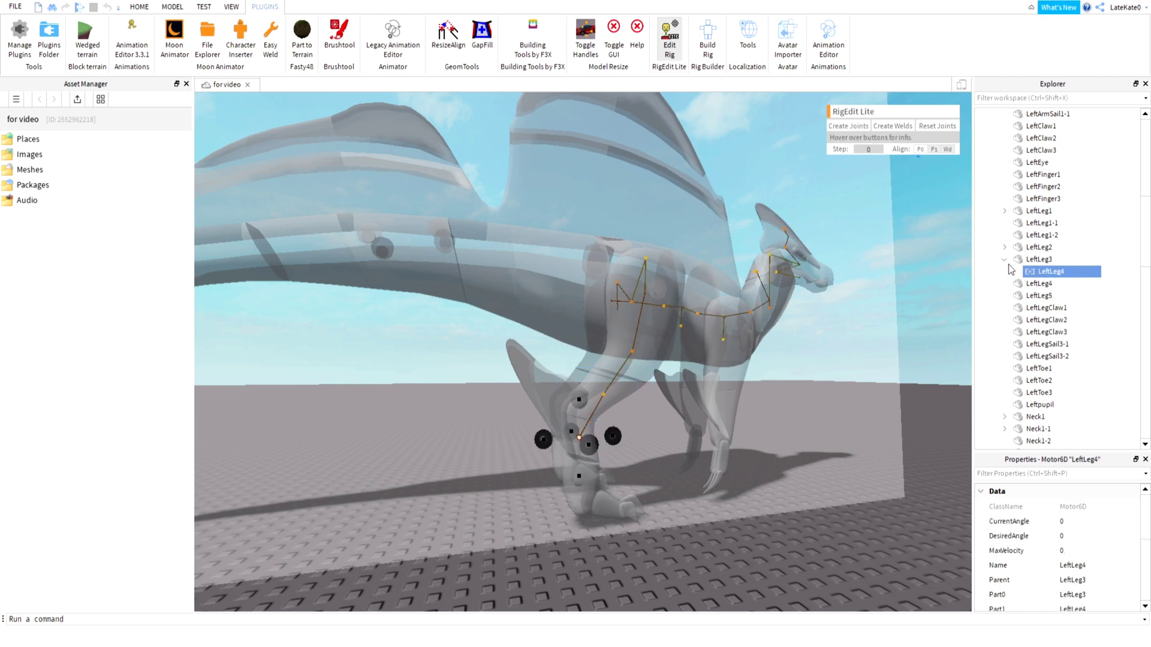
# Create a joint connecting LeftLeg5 to LeftLeg4, with LeftLeg4 as the parent part.
pyautogui.click(1039, 273)
pyautogui.keyDown('ctrl'); pyautogui.click(1040, 283); pyautogui.keyUp('ctrl')
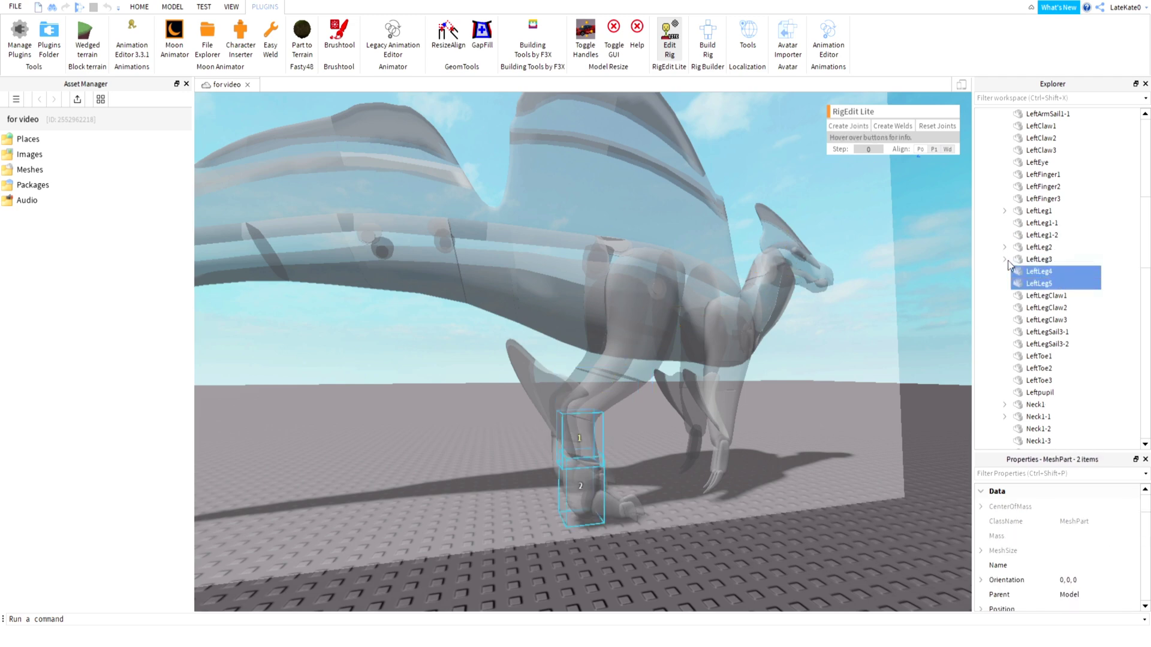
pyautogui.click(851, 125)
# Examine the lower left leg's joints and the toes up close, centring the view on the LeftLeg5 part.
pyautogui.moveTo(817, 332); pyautogui.dragTo(819, 334, button='right')
pyautogui.scroll(4, 596, 511)
pyautogui.click(583, 521)
pyautogui.moveTo(624, 470); pyautogui.dragTo(625, 469, button='right')
pyautogui.scroll(-5, 624, 469)
pyautogui.scroll(10, 625, 469)
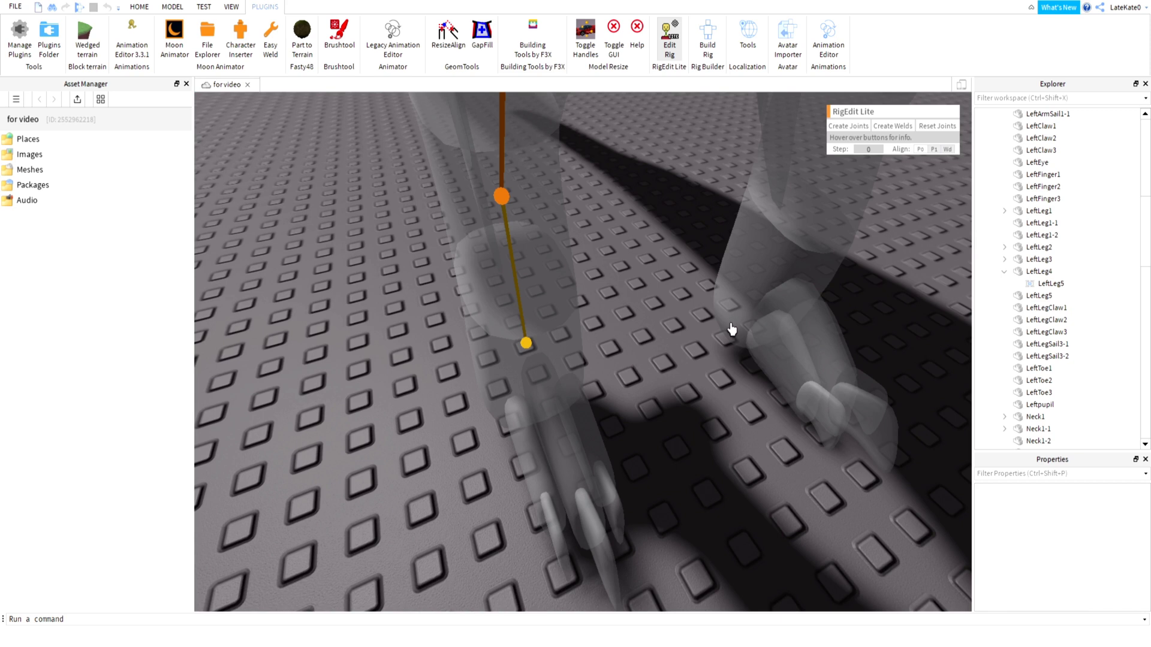
pyautogui.moveTo(654, 359); pyautogui.dragTo(654, 359, button='right')
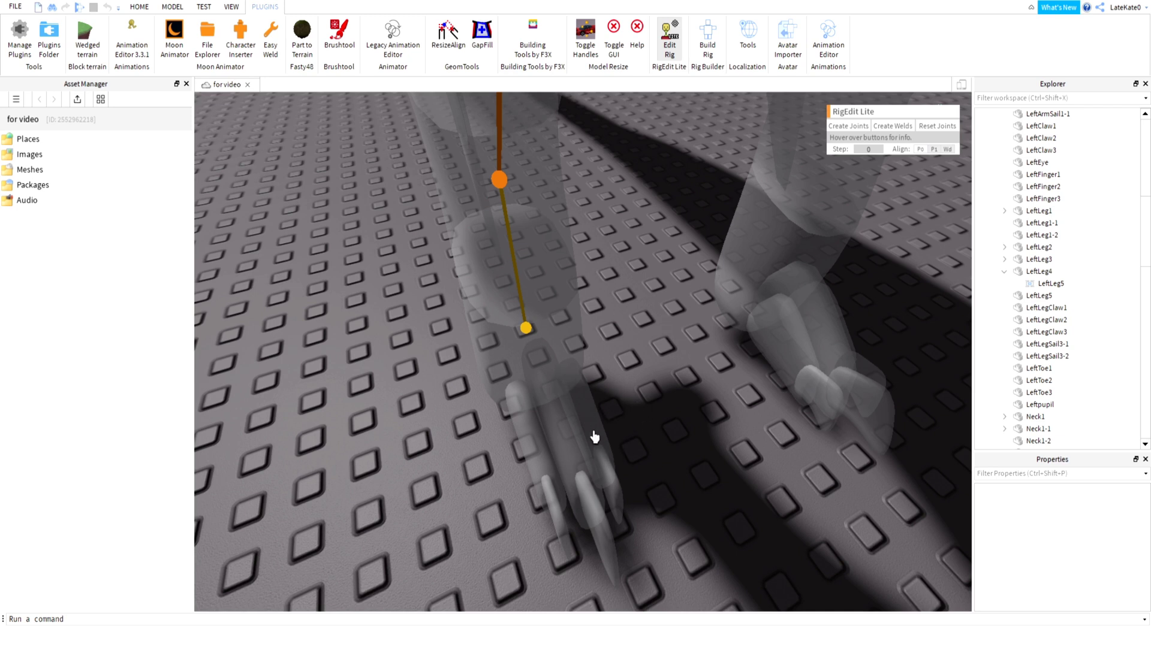
pyautogui.click(1004, 272)
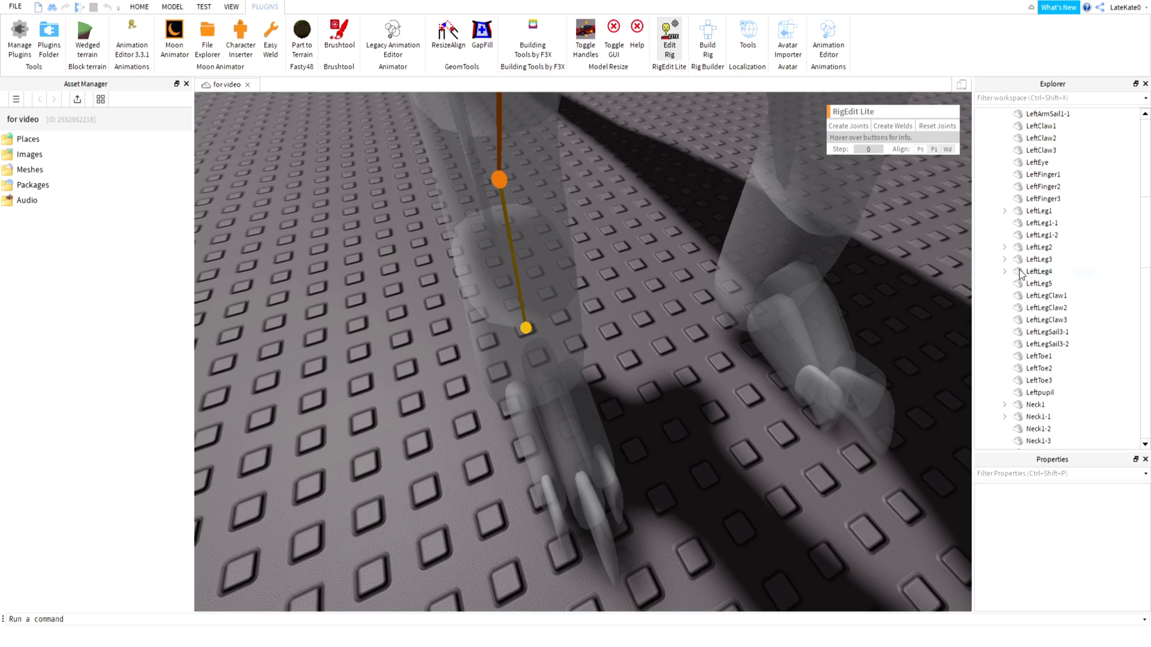
pyautogui.click(1027, 273)
pyautogui.click(1031, 284)
pyautogui.press('f')
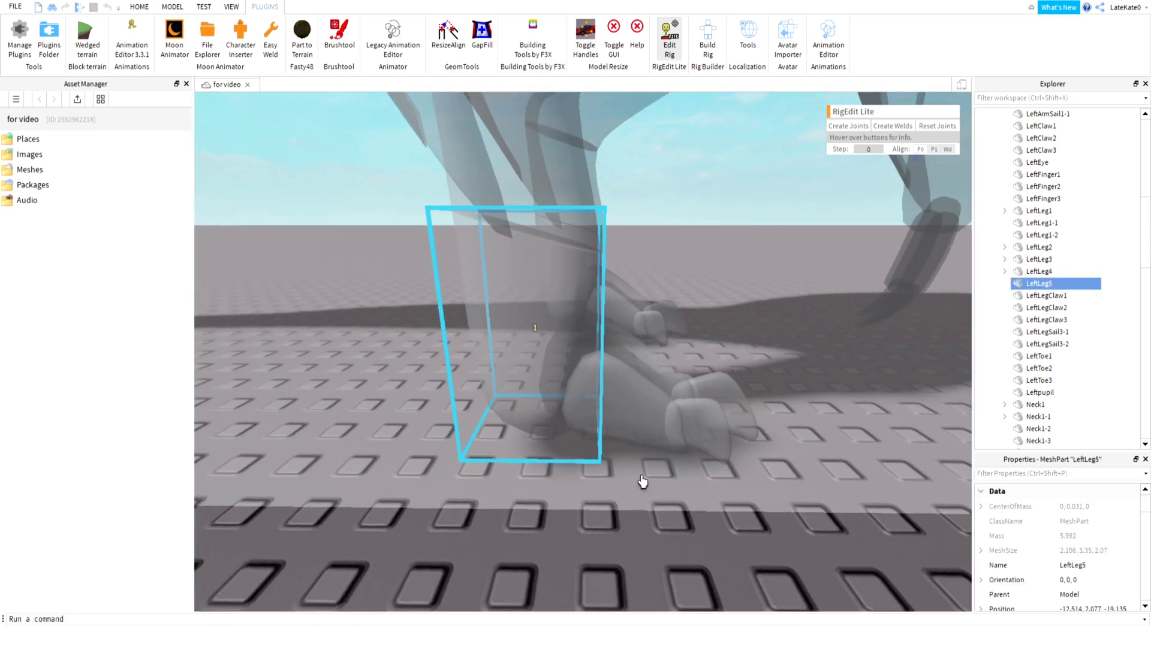
# Create a joint connecting LeftToe2 to LeftLeg5, with LeftLeg5 as the parent part.
pyautogui.moveTo(643, 482); pyautogui.dragTo(647, 480, button='right')
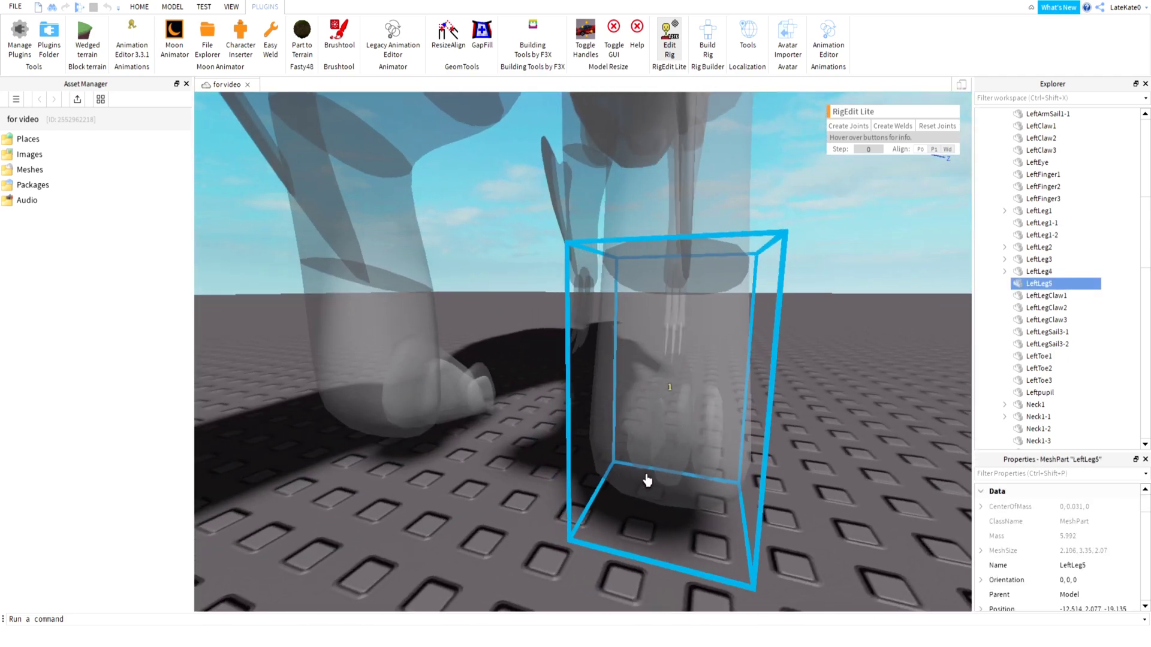
pyautogui.moveTo(742, 447); pyautogui.dragTo(701, 458, button='right')
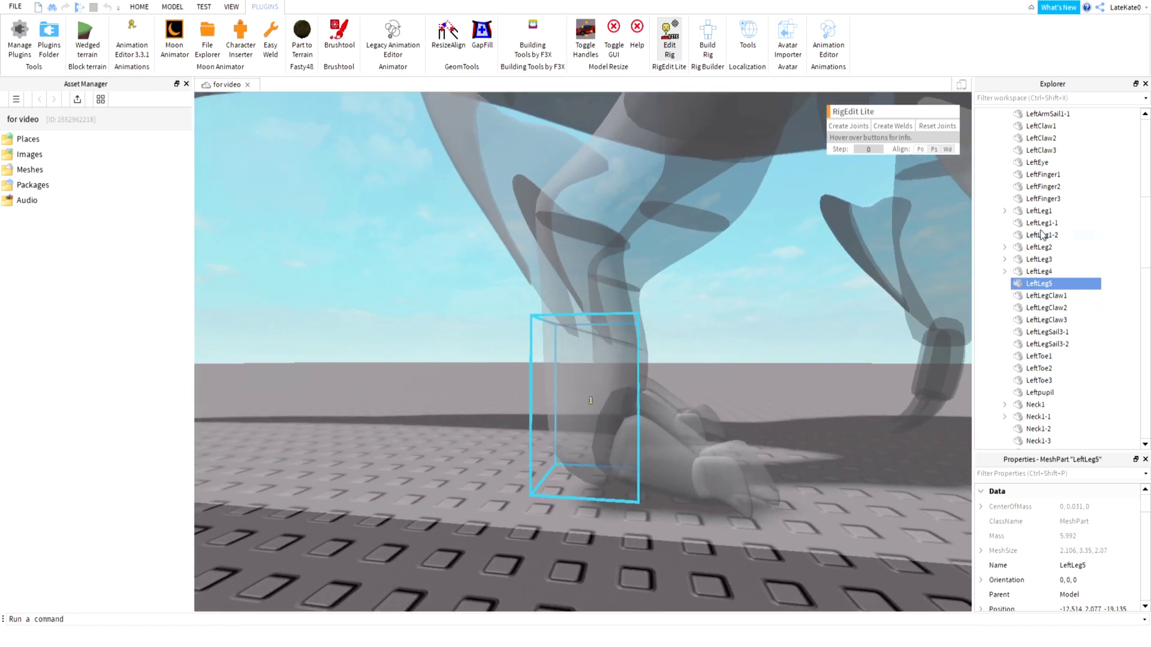
pyautogui.scroll(4, 1042, 233)
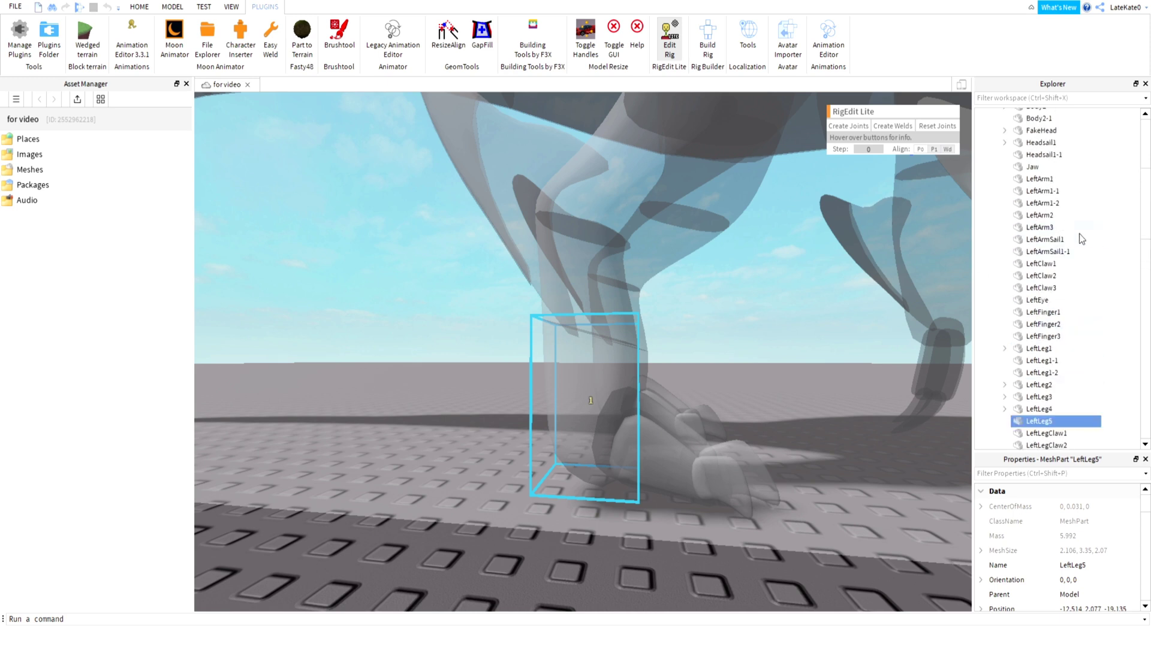
pyautogui.scroll(-5, 1004, 368)
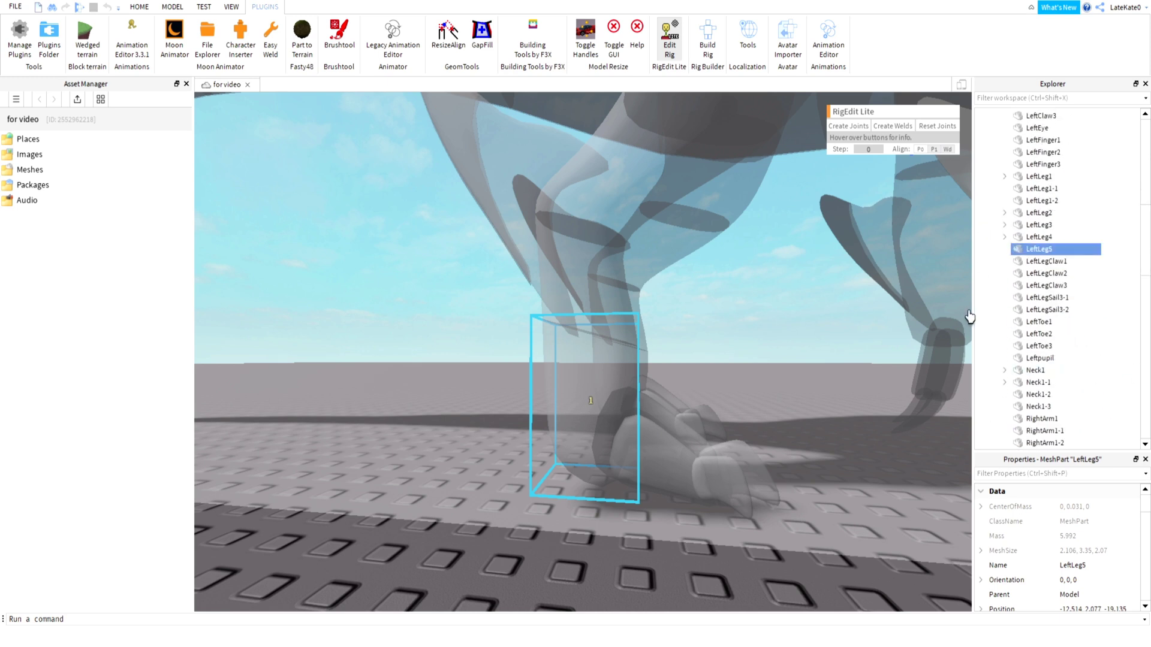
pyautogui.scroll(-3, 1032, 340)
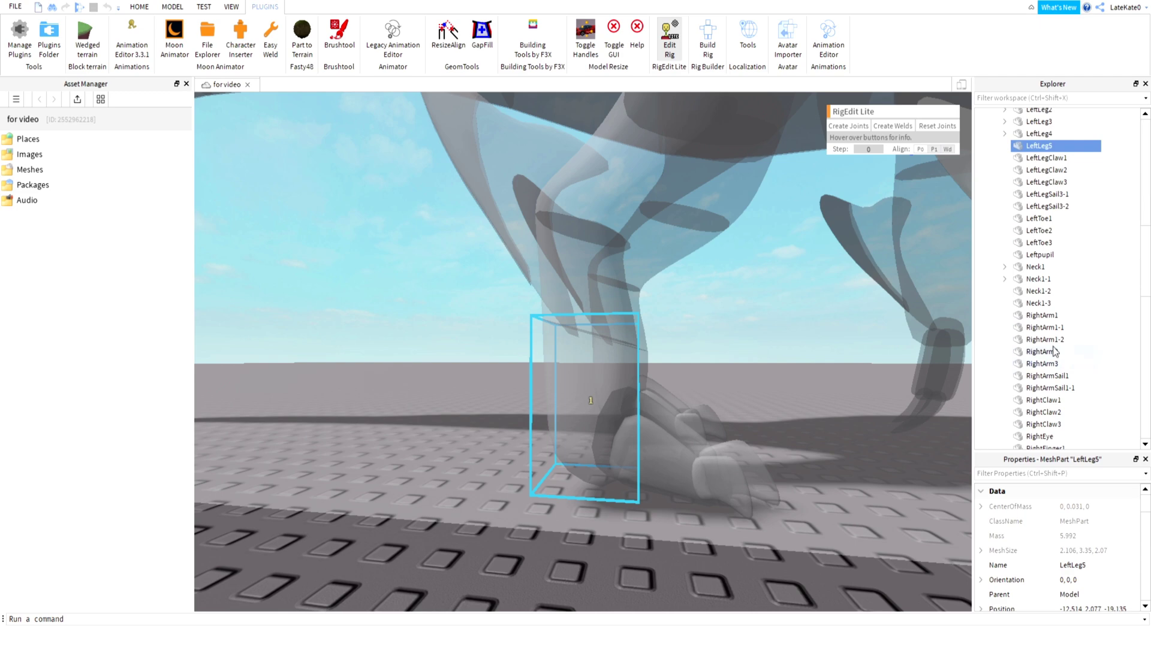
pyautogui.moveTo(792, 458); pyautogui.dragTo(791, 458, button='right')
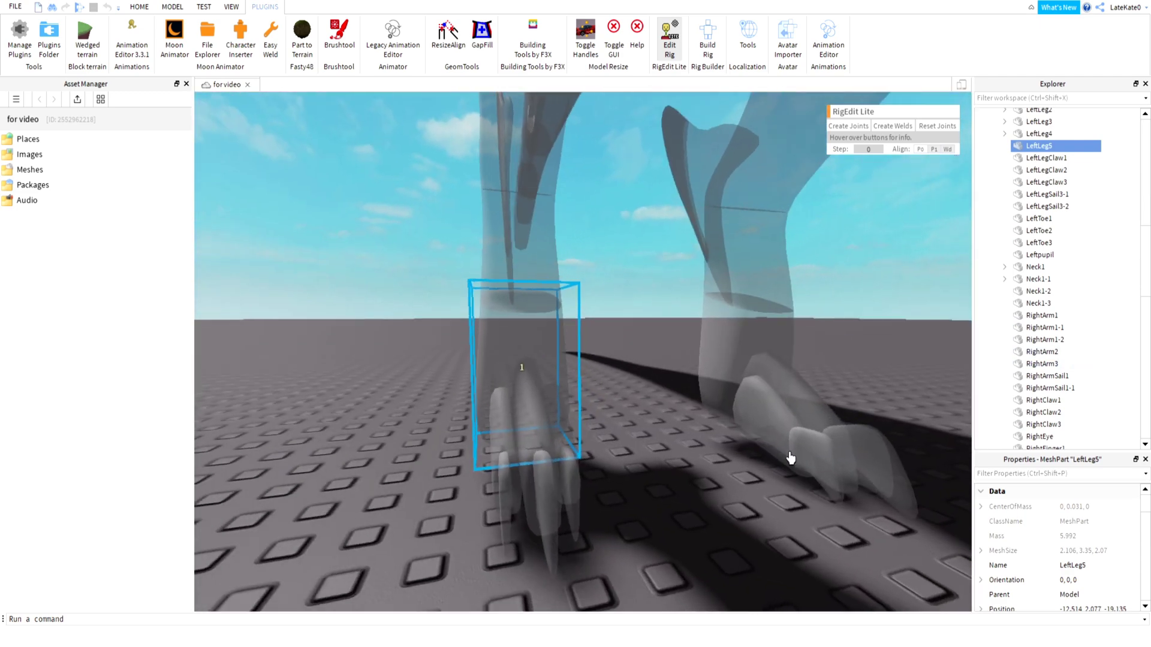
pyautogui.click(526, 370)
pyautogui.moveTo(802, 339); pyautogui.dragTo(802, 340, button='right')
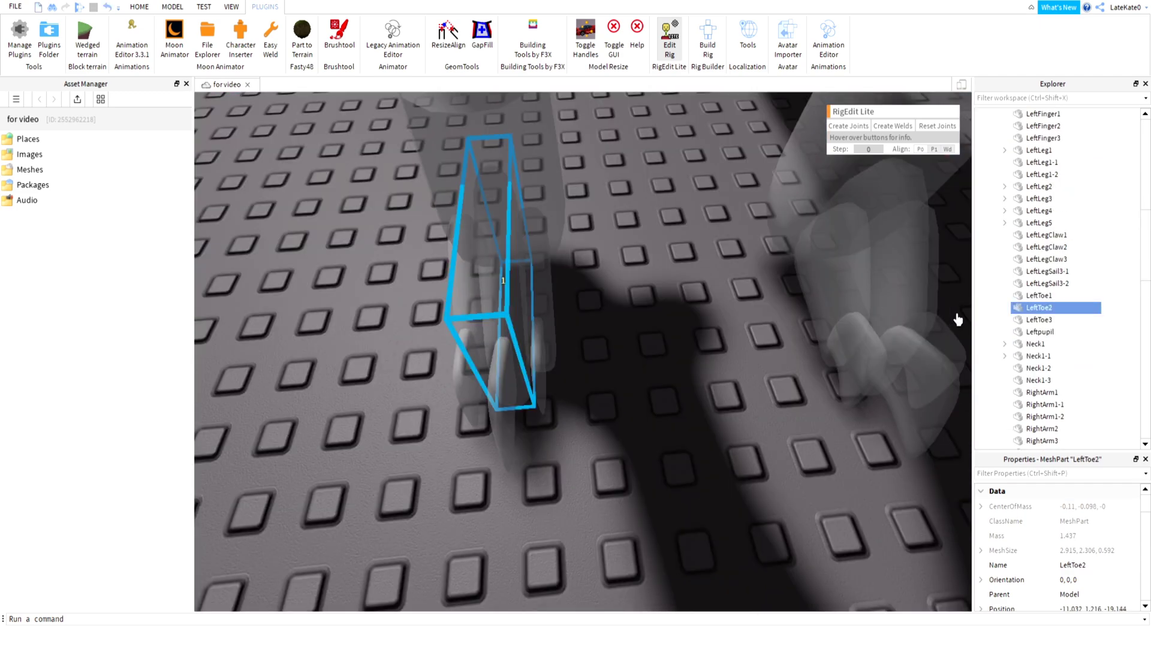
# Create joints connecting LeftToe1 and LeftToe3 to LeftToe2, and move both joints back and up to the base of the toes.
pyautogui.keyDown('ctrl'); pyautogui.click(1042, 296); pyautogui.keyUp('ctrl')
pyautogui.keyDown('ctrl'); pyautogui.click(1040, 319); pyautogui.keyUp('ctrl')
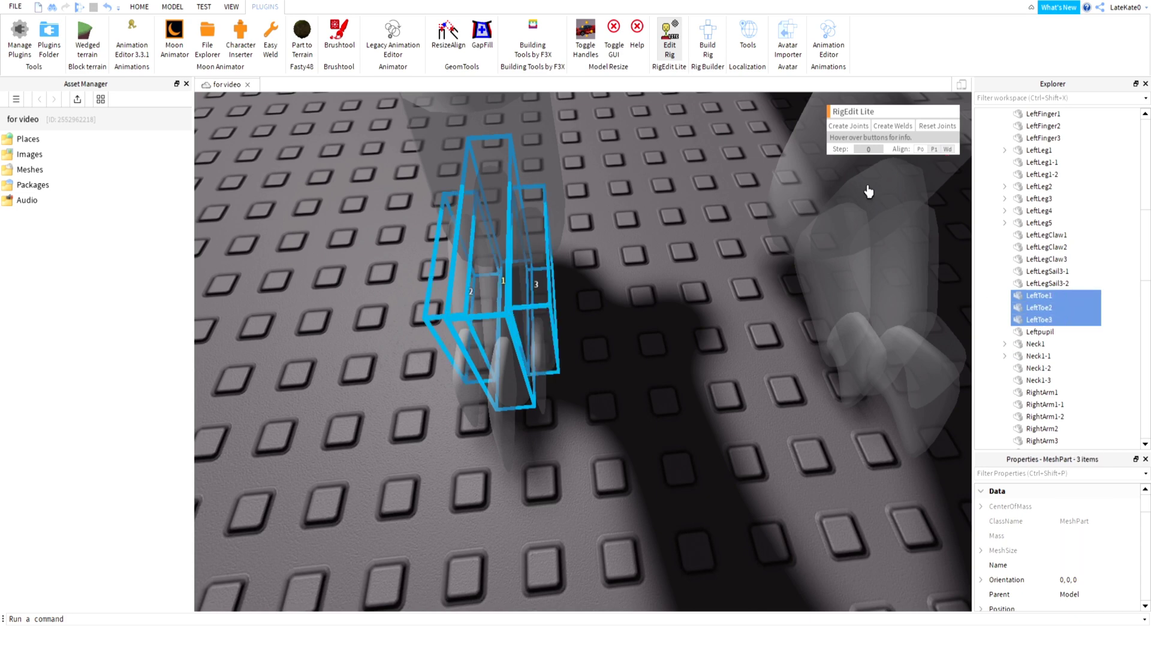
pyautogui.click(846, 133)
pyautogui.moveTo(706, 316); pyautogui.dragTo(797, 358, button='right')
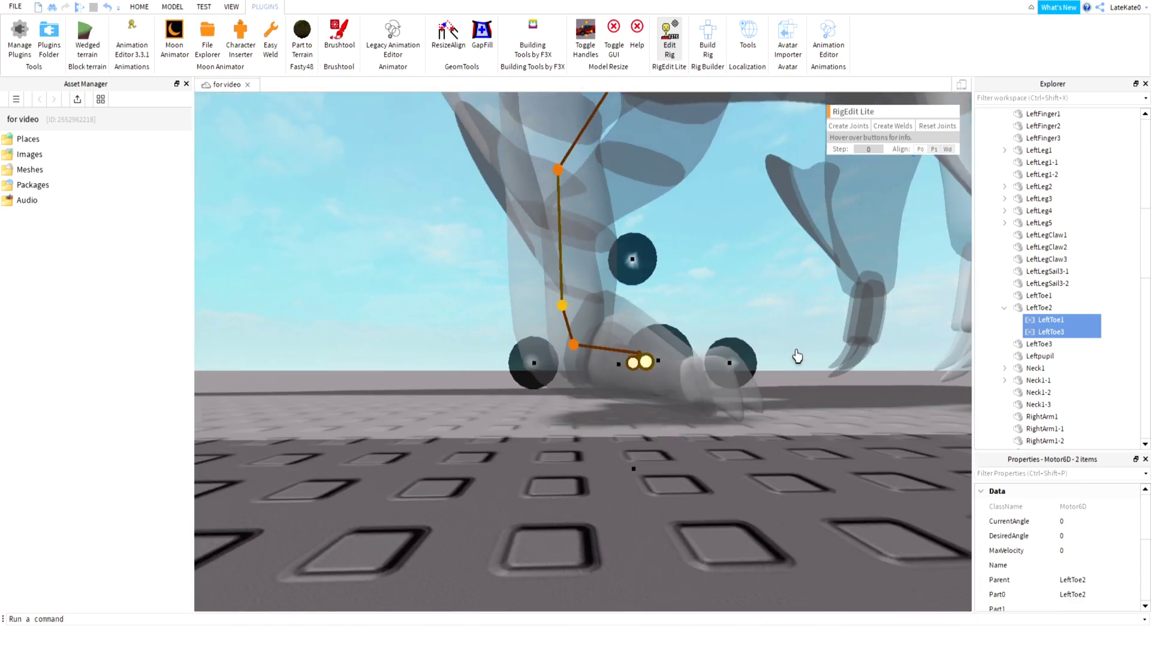
pyautogui.press('d')
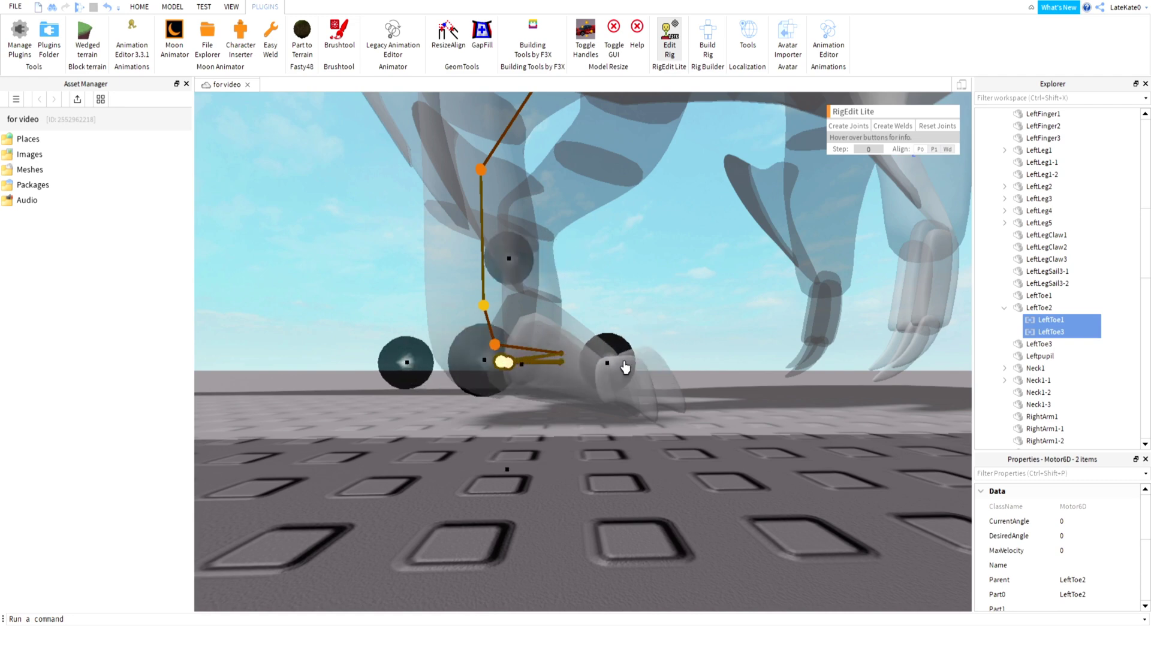
pyautogui.press('q')
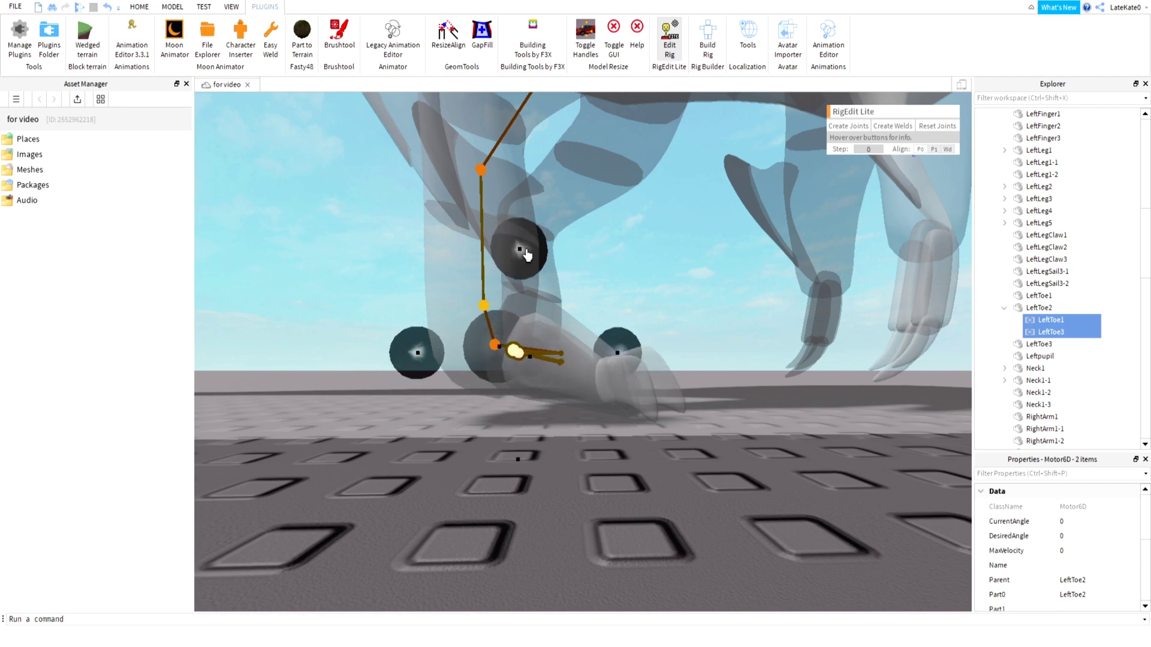
# Examine the left foot's toe joints from the front and from above, and collapse LeftLeg4 in the hierarchy.
pyautogui.moveTo(789, 336); pyautogui.dragTo(729, 393, button='right')
pyautogui.click(726, 370)
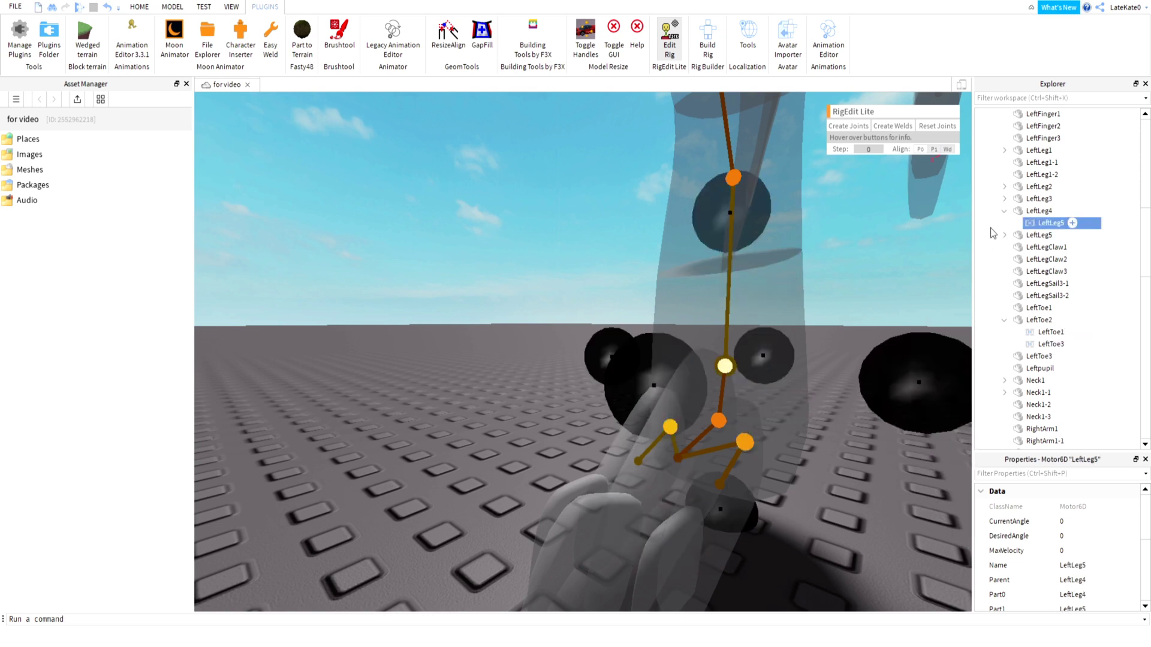
pyautogui.click(1005, 212)
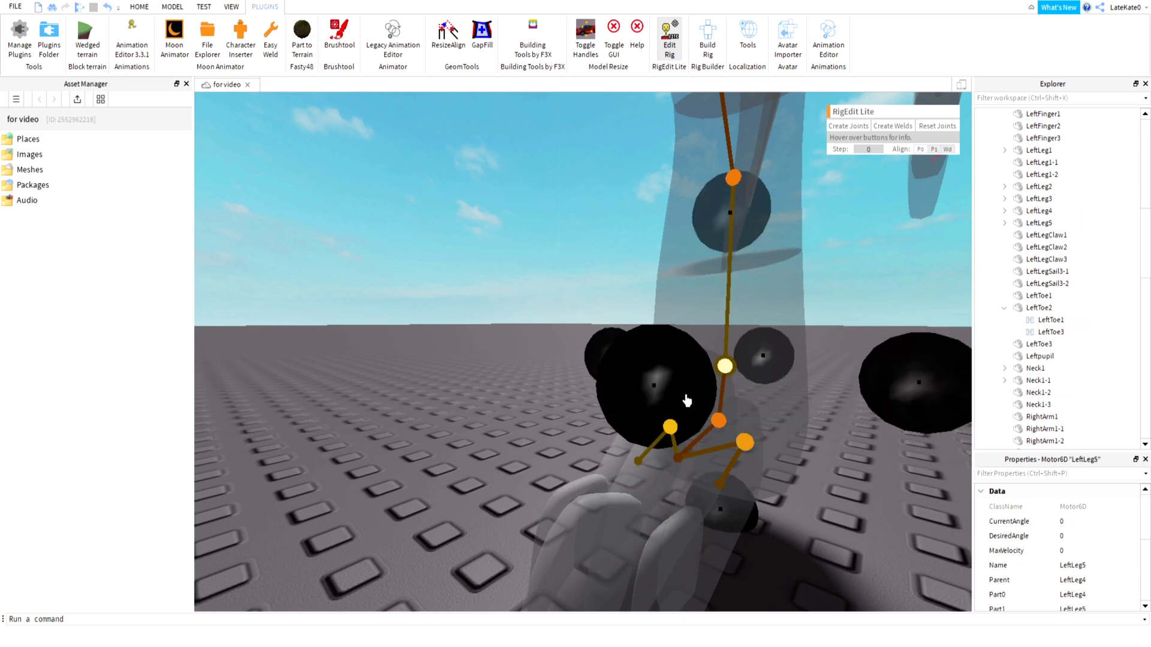
pyautogui.scroll(4, 686, 401)
pyautogui.moveTo(687, 401); pyautogui.dragTo(733, 367, button='right')
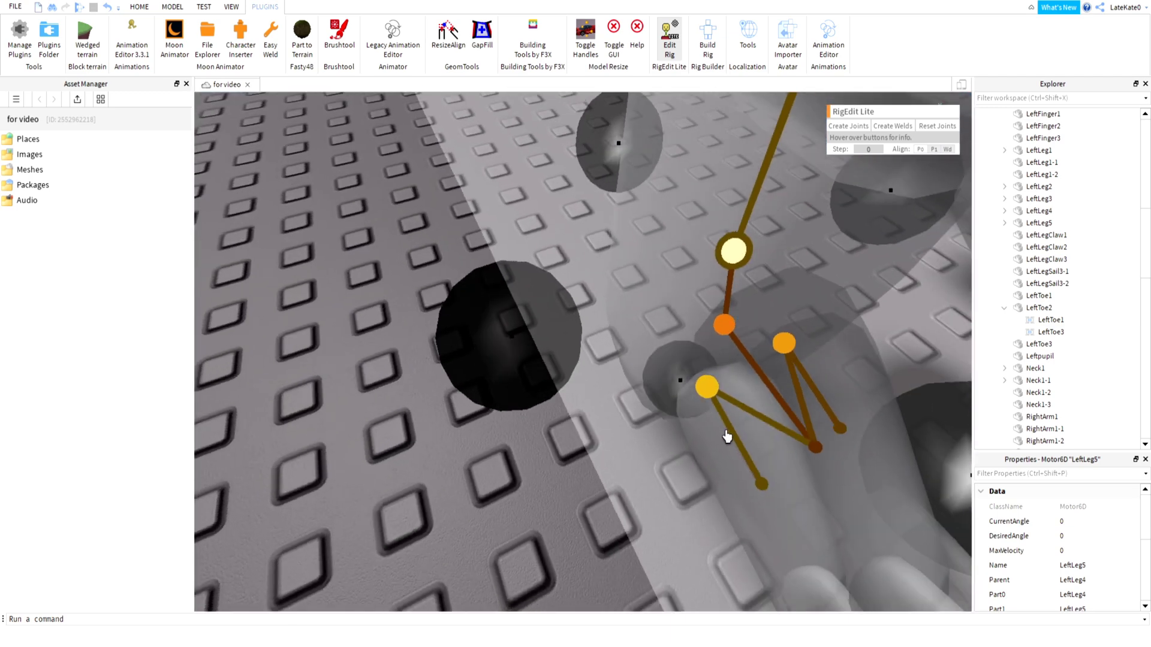
pyautogui.moveTo(674, 484); pyautogui.dragTo(675, 483, button='right')
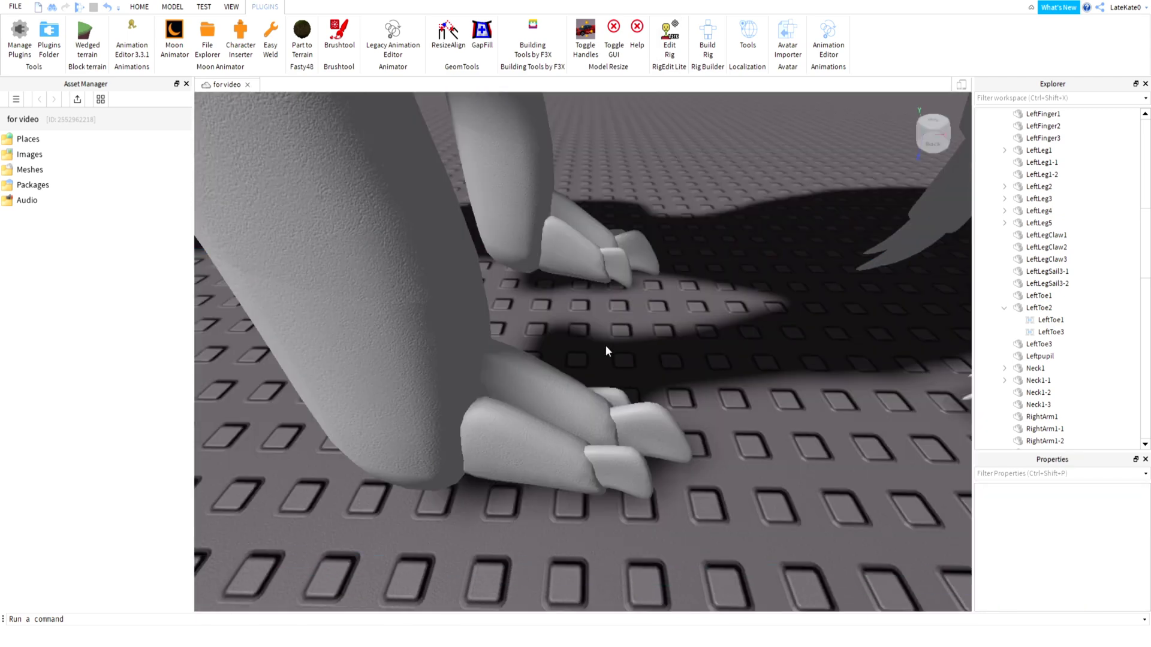
# Open the model in the Animation Editor and test the middle left toe's joint by rotating LeftToe2 downward.
pyautogui.click(825, 39)
pyautogui.click(574, 335)
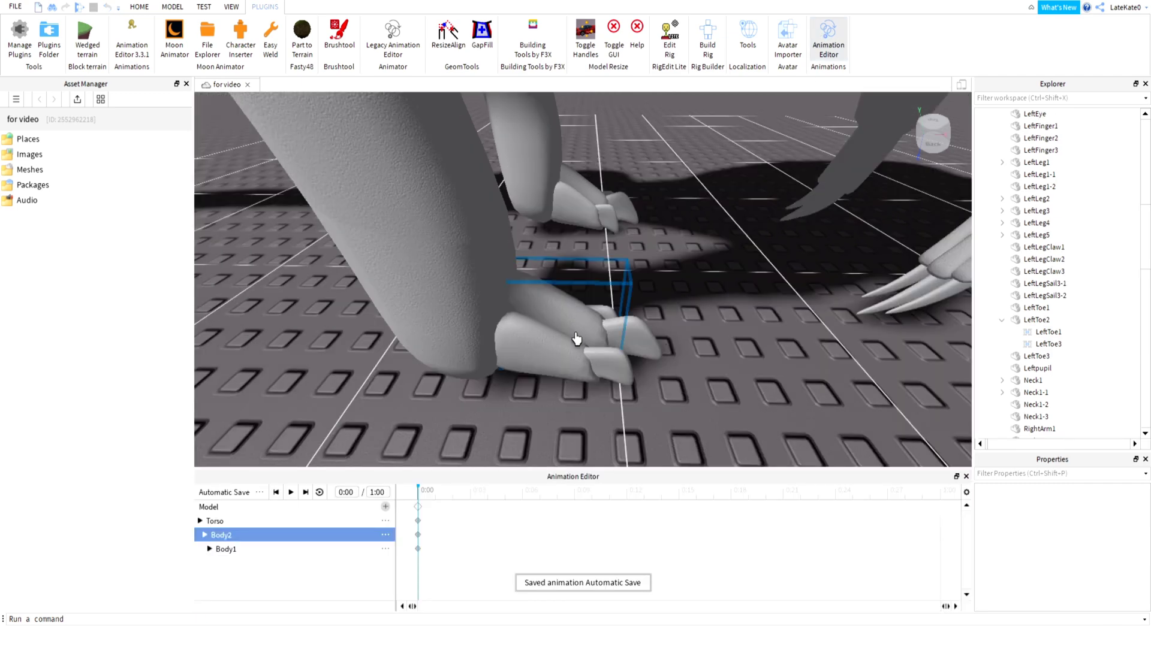
pyautogui.moveTo(596, 404)
pyautogui.mouseDown(button='right')
pyautogui.moveTo(617, 412)
pyautogui.moveTo(606, 398)
pyautogui.mouseUp(button='right')
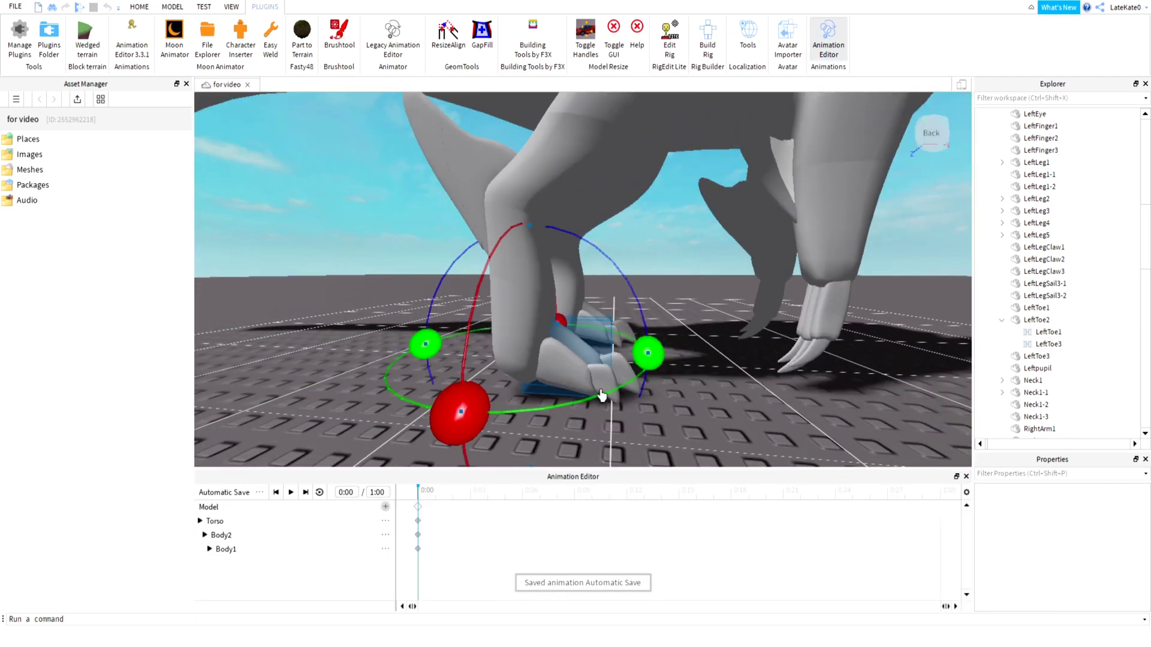
pyautogui.moveTo(535, 235); pyautogui.dragTo(639, 342)
pyautogui.moveTo(622, 284); pyautogui.dragTo(620, 285)
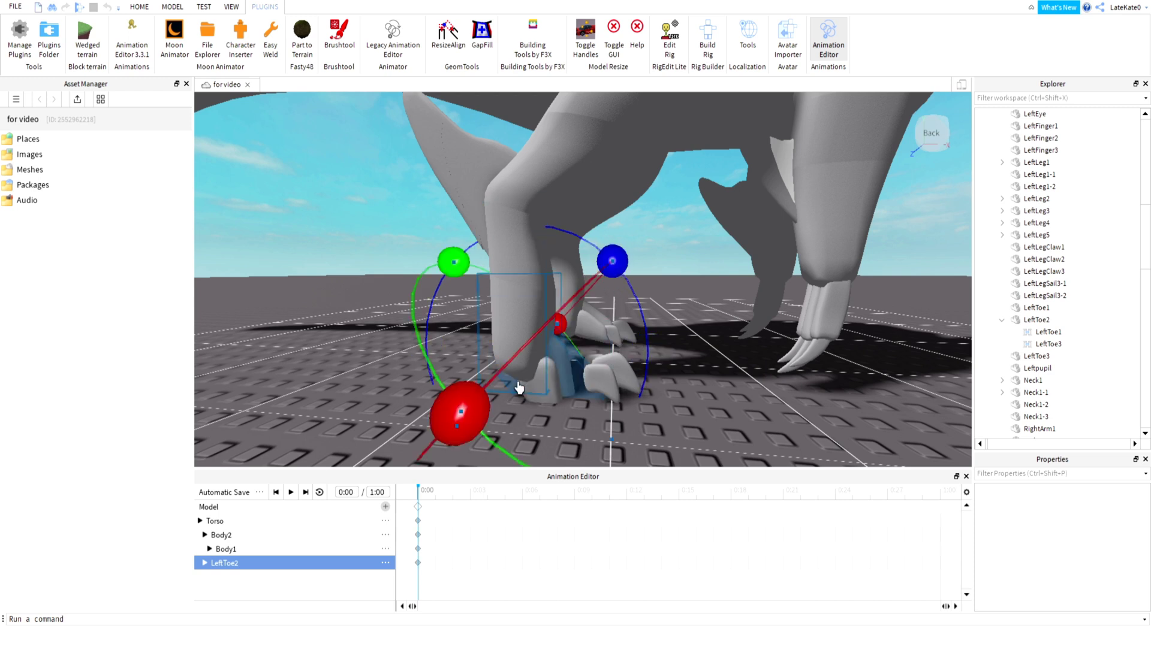
pyautogui.click(531, 328)
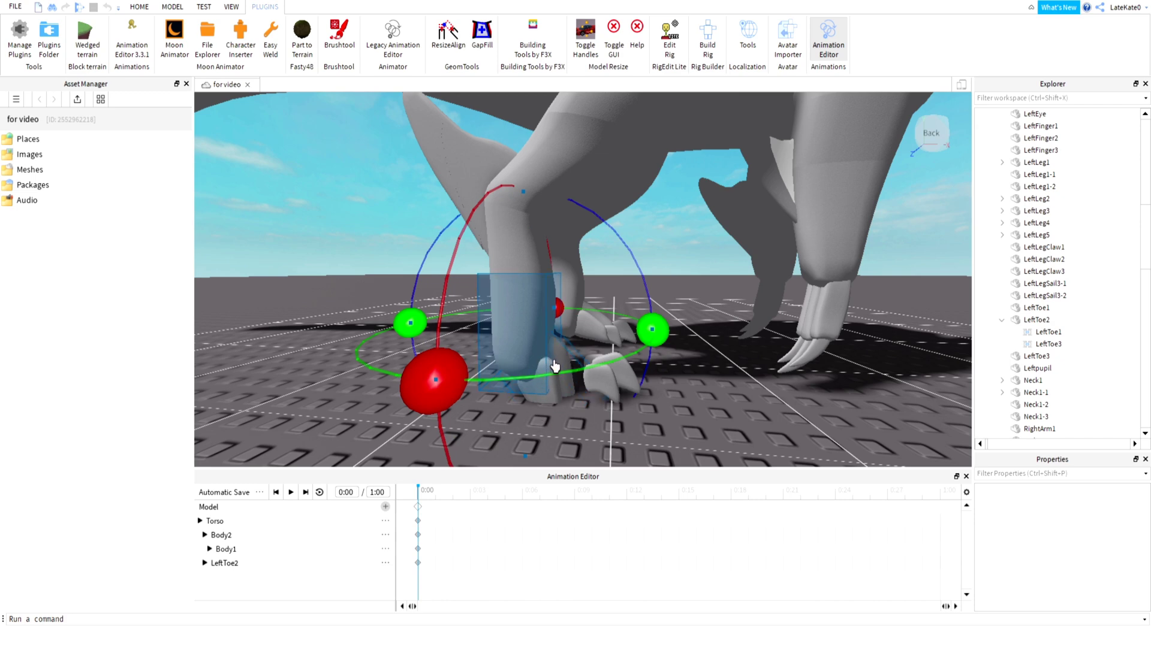
pyautogui.moveTo(555, 366); pyautogui.dragTo(554, 366, button='right')
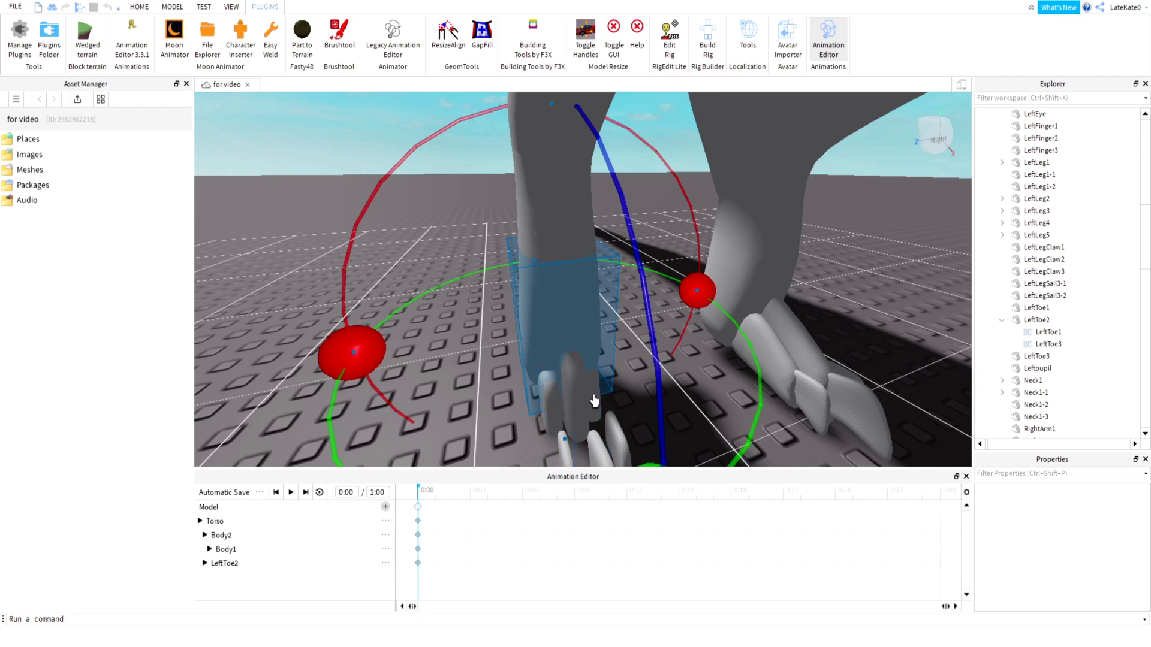
# Check LeftToe2's rotation from the front of the foot, and select the outer toe LeftToe1 for testing.
pyautogui.click(584, 423)
pyautogui.moveTo(581, 390); pyautogui.dragTo(696, 249, button='right')
pyautogui.moveTo(746, 203); pyautogui.dragTo(679, 191)
pyautogui.click(673, 311)
pyautogui.moveTo(679, 372); pyautogui.dragTo(583, 349, button='right')
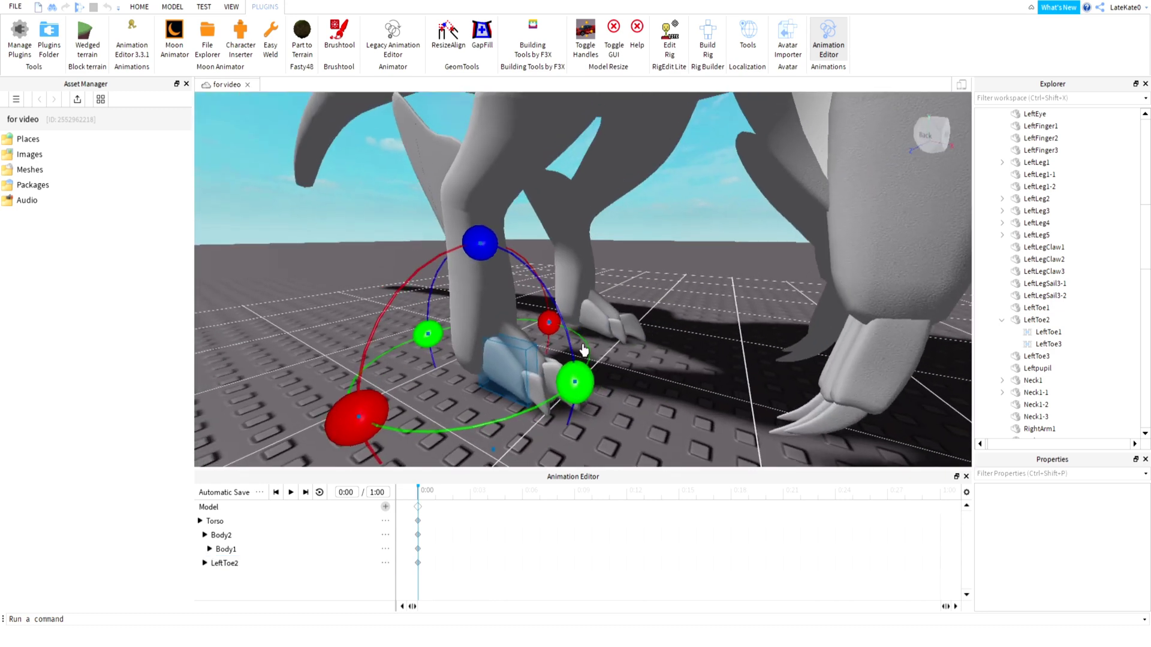
pyautogui.moveTo(522, 384); pyautogui.dragTo(571, 234, button='right')
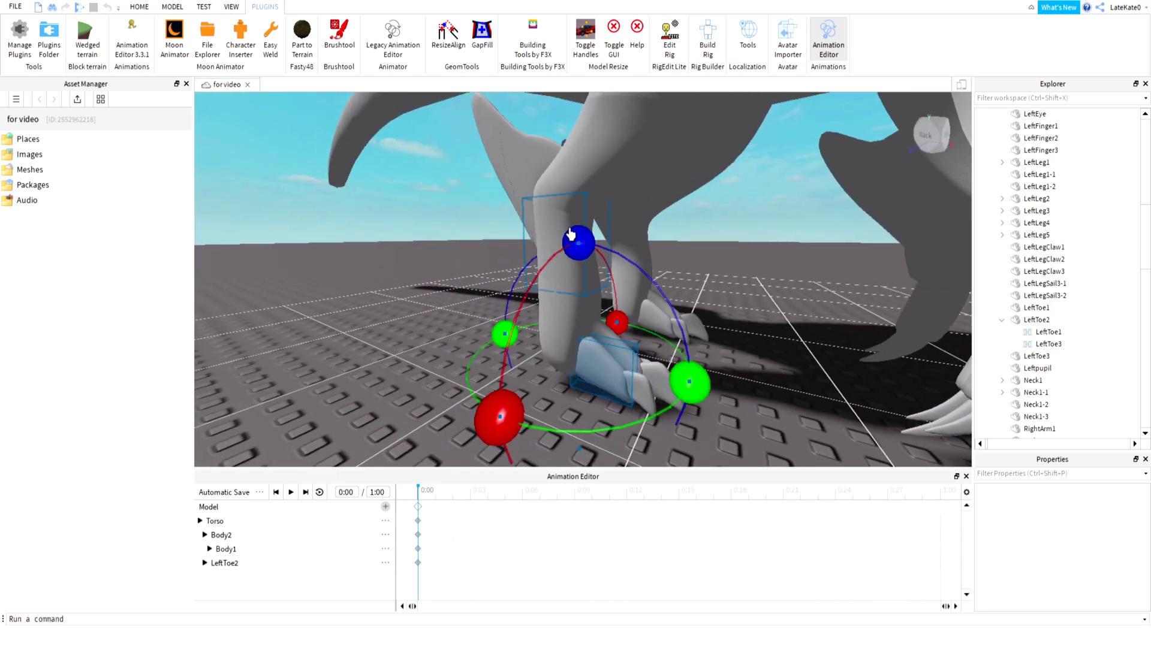
pyautogui.scroll(2, 573, 235)
pyautogui.scroll(-1, 591, 240)
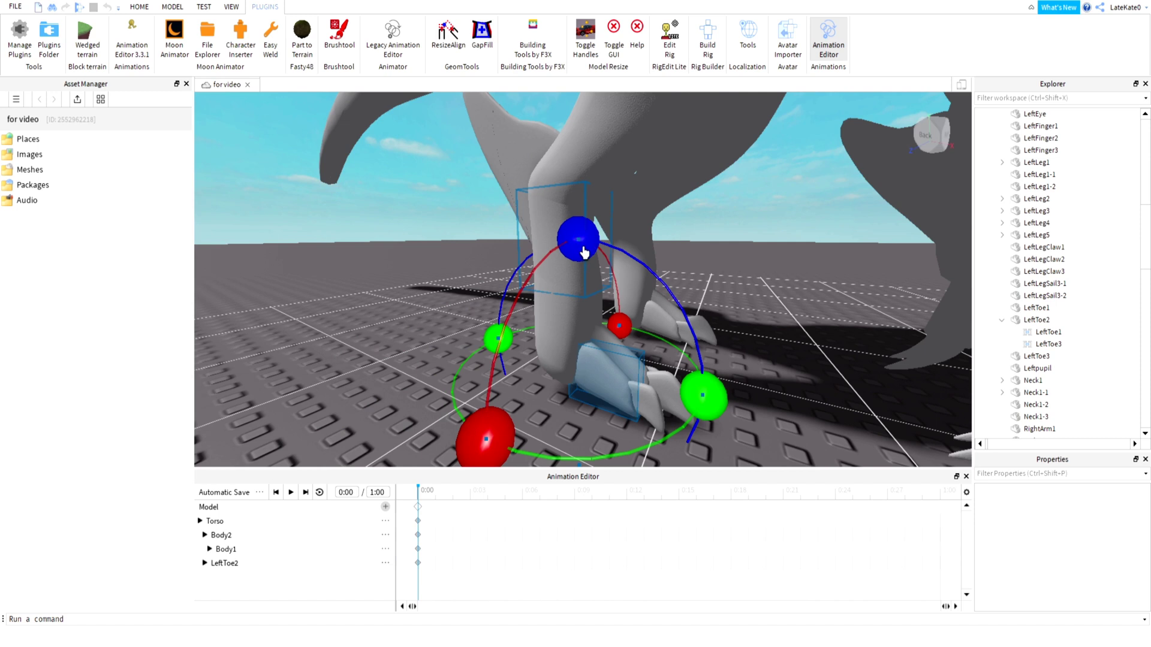
# Test the bend of LeftToe1 and LeftToe2 by rotating them forward, and return both toes to their rest pose.
pyautogui.moveTo(584, 251); pyautogui.dragTo(657, 362)
pyautogui.click(617, 336)
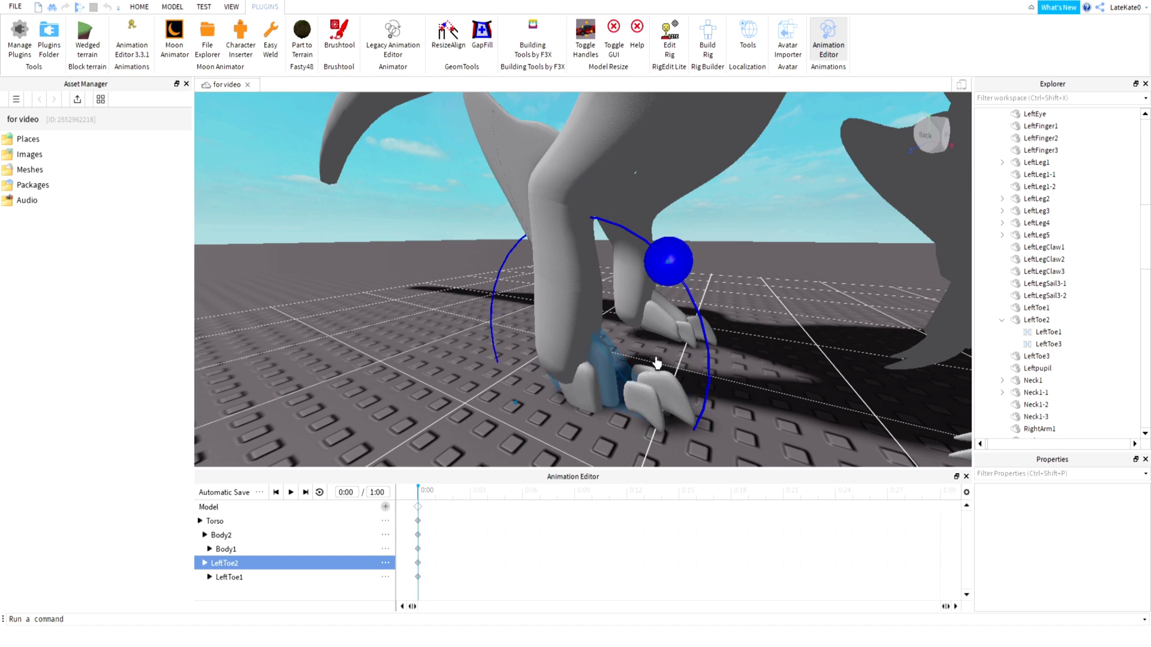
pyautogui.moveTo(646, 312); pyautogui.dragTo(675, 447)
pyautogui.click(594, 397)
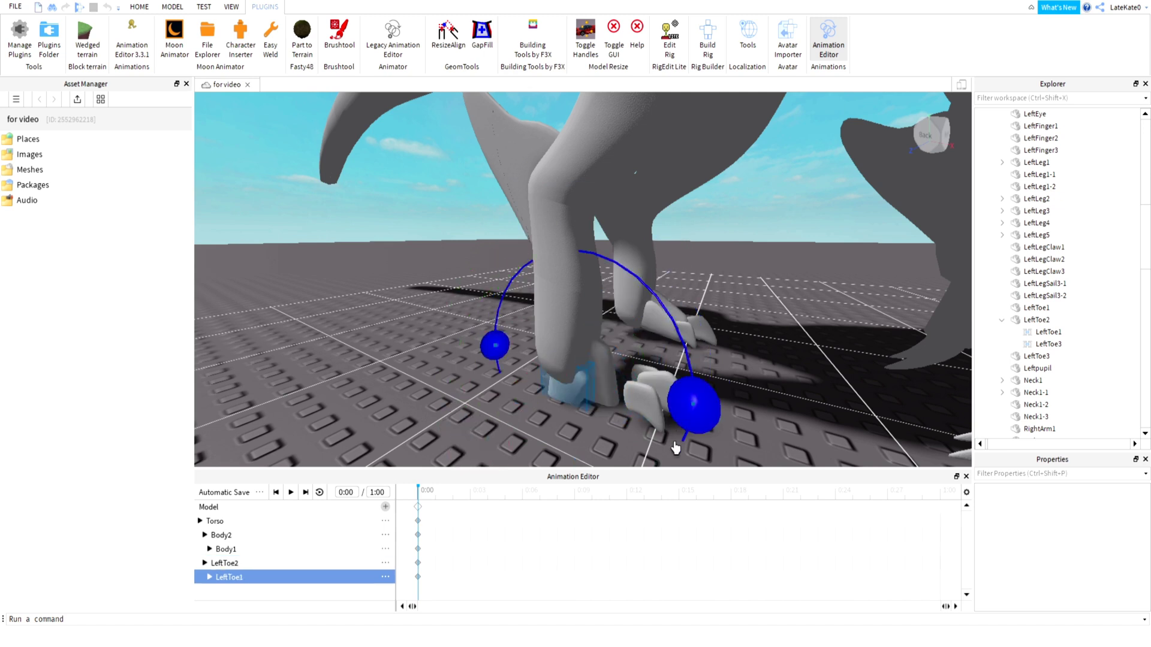
pyautogui.moveTo(659, 400)
pyautogui.mouseDown()
pyautogui.moveTo(653, 385)
pyautogui.moveTo(664, 449)
pyautogui.moveTo(650, 337)
pyautogui.moveTo(667, 442)
pyautogui.moveTo(655, 359)
pyautogui.moveTo(671, 411)
pyautogui.mouseUp()
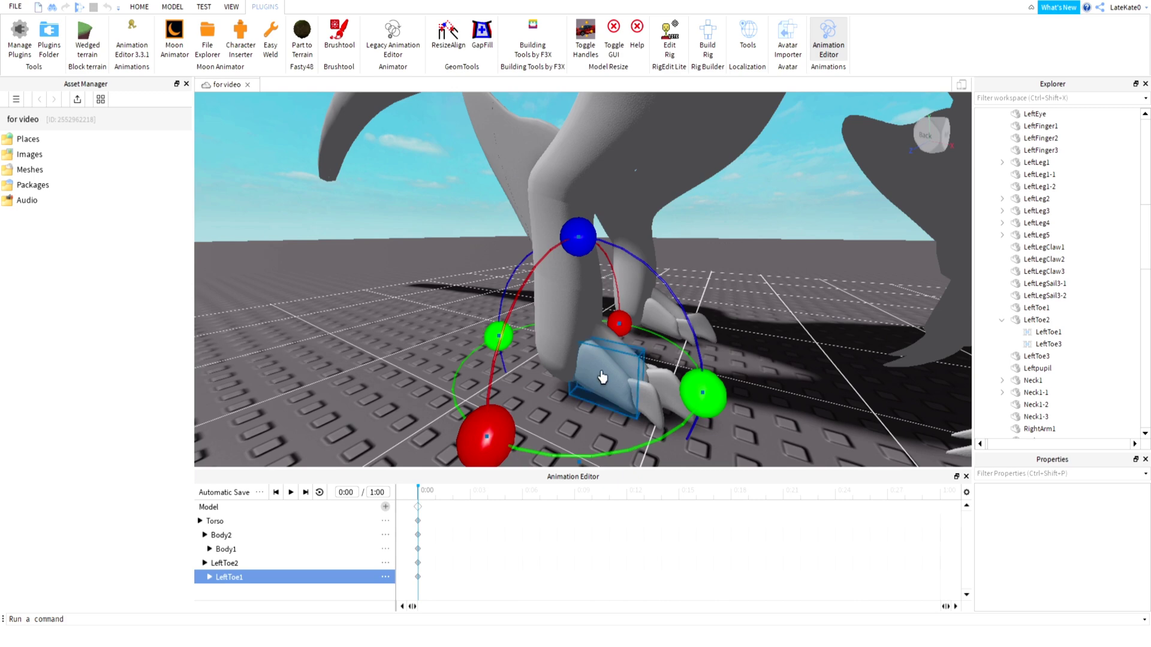
pyautogui.click(545, 334)
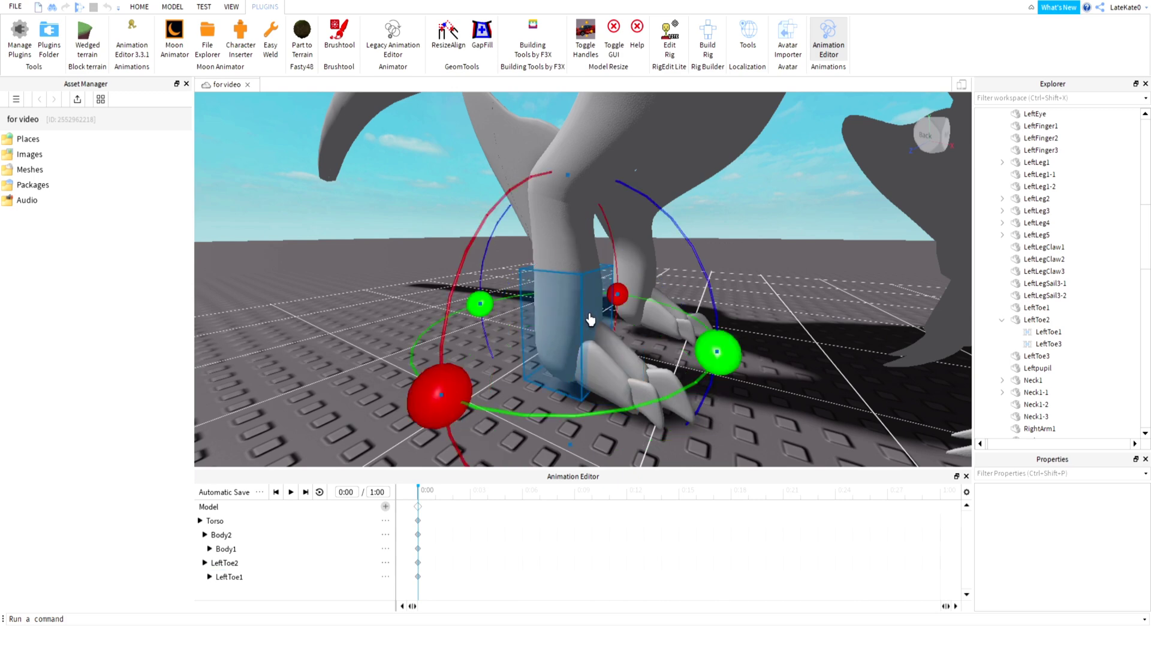
# Test LeftToe2's rotation once more from the side, deselect it, and return to editing the rig in RigEdit Lite.
pyautogui.moveTo(580, 359); pyautogui.dragTo(583, 358, button='right')
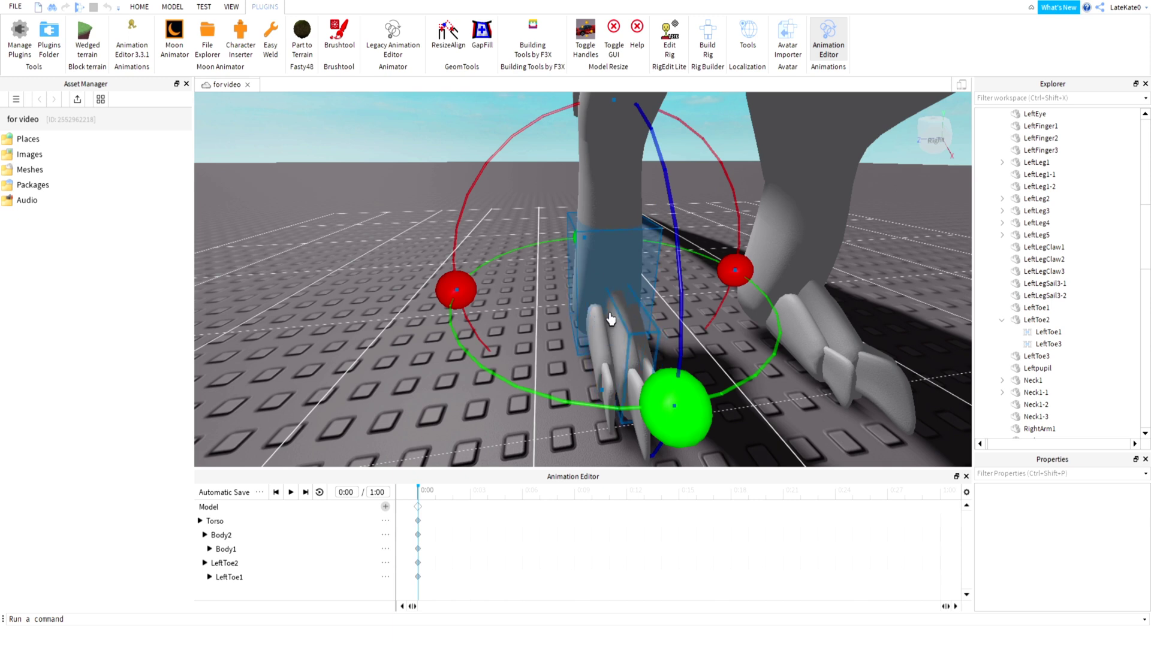
pyautogui.click(623, 356)
pyautogui.moveTo(620, 377); pyautogui.dragTo(617, 375, button='right')
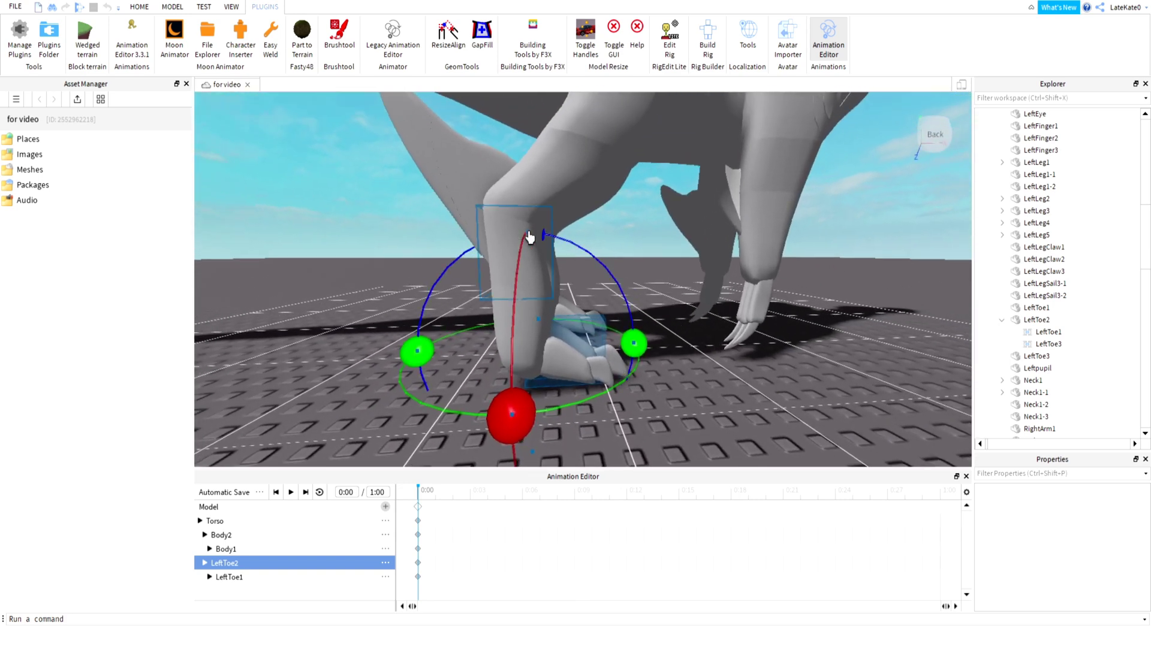
pyautogui.moveTo(527, 234); pyautogui.dragTo(567, 248)
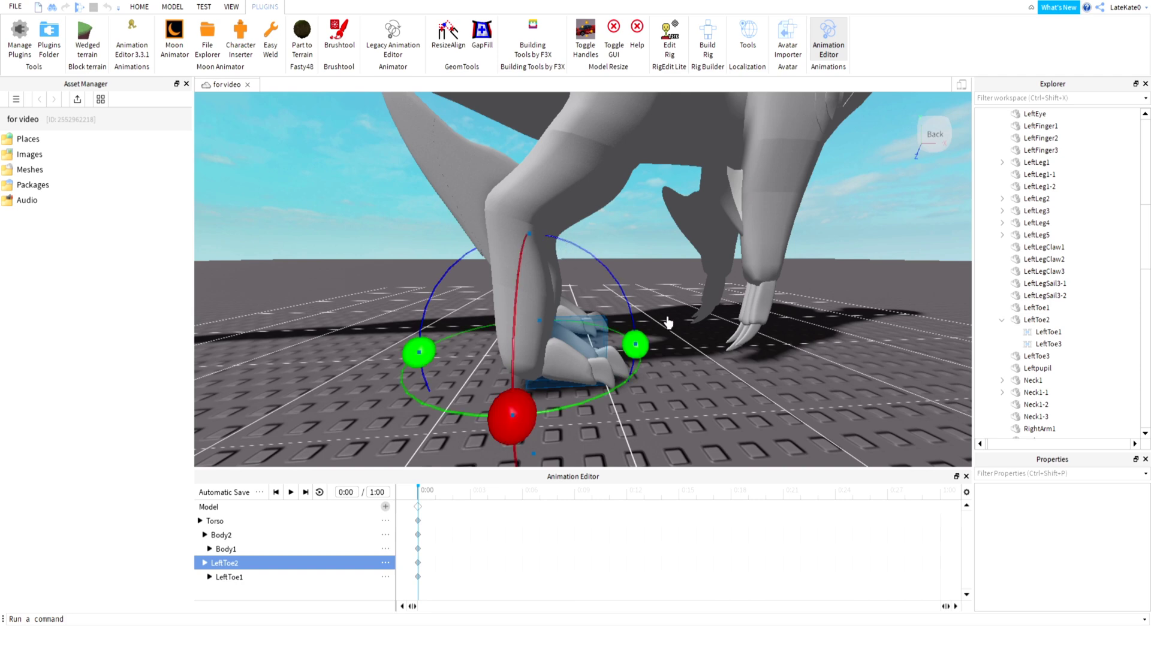
pyautogui.click(682, 401)
pyautogui.moveTo(701, 390); pyautogui.dragTo(699, 375, button='right')
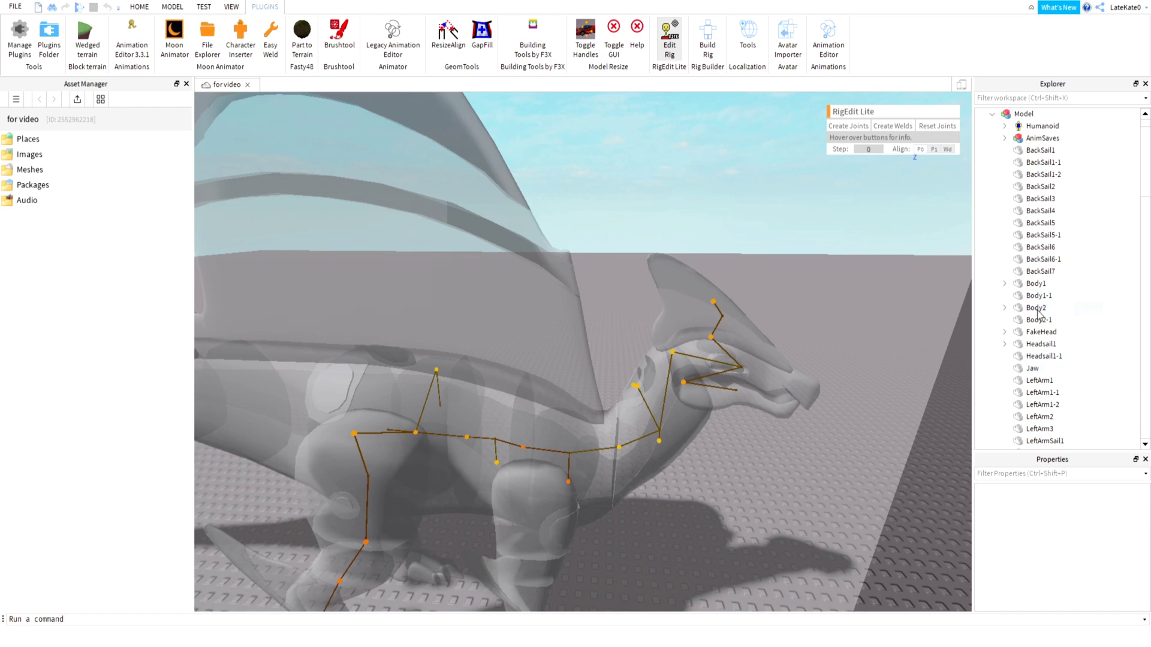
# Inspect the rig around the torso and identify the unjoined parts Torso1-1 and Torso1-2.
pyautogui.scroll(5, 686, 443)
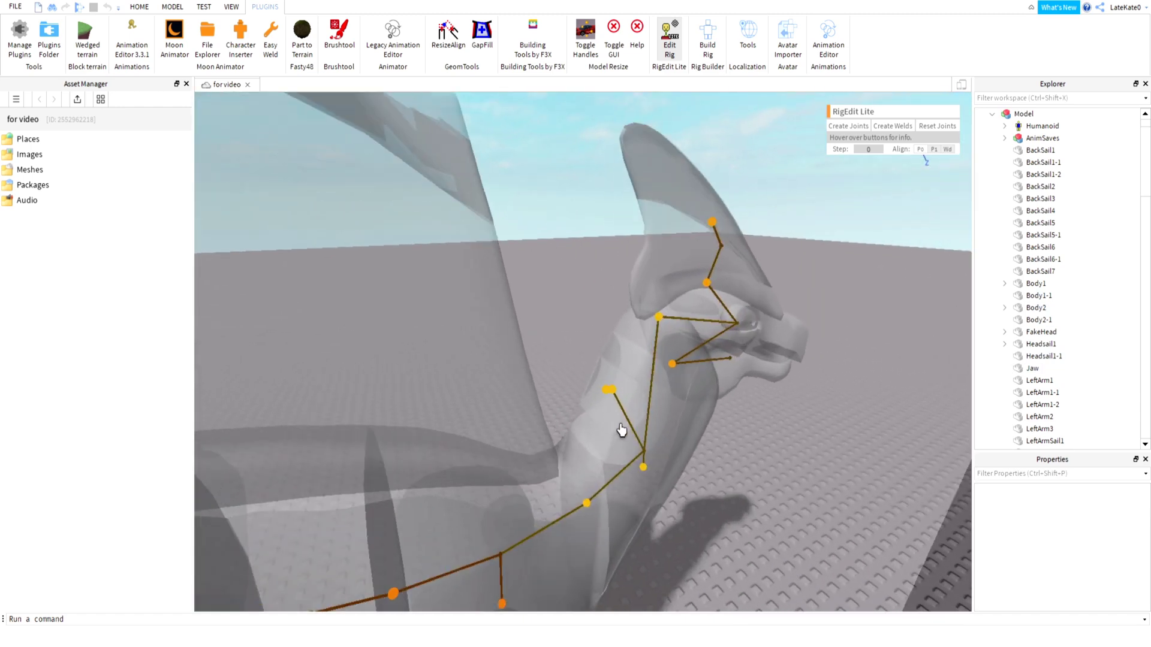
pyautogui.scroll(5, 591, 441)
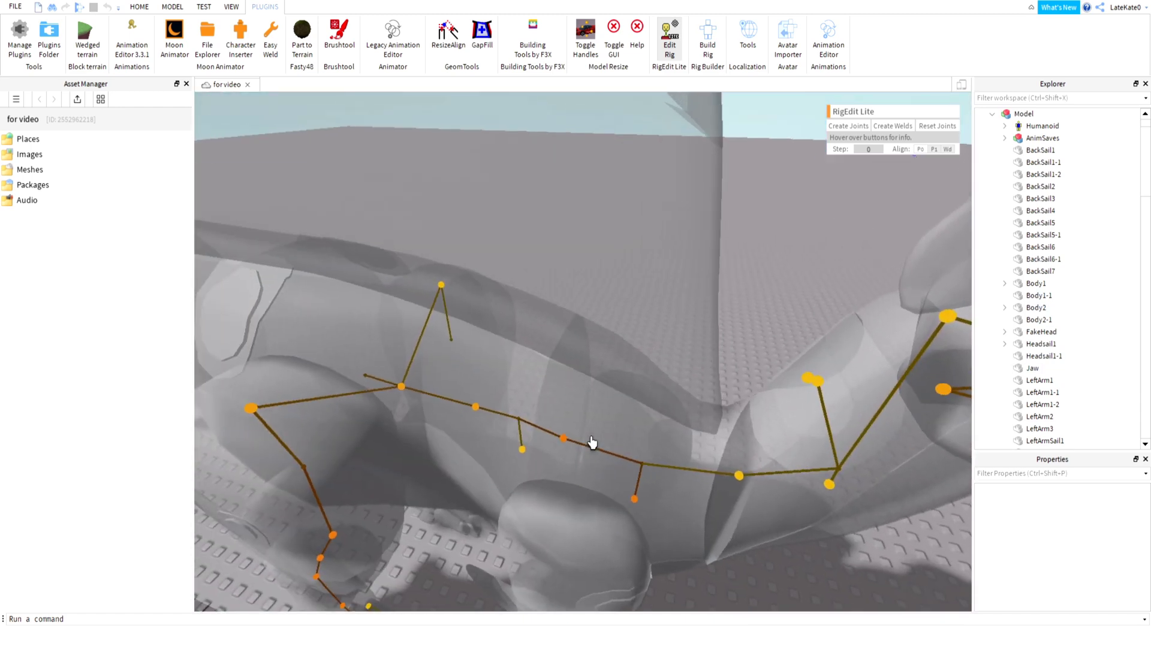
pyautogui.scroll(-10, 1048, 398)
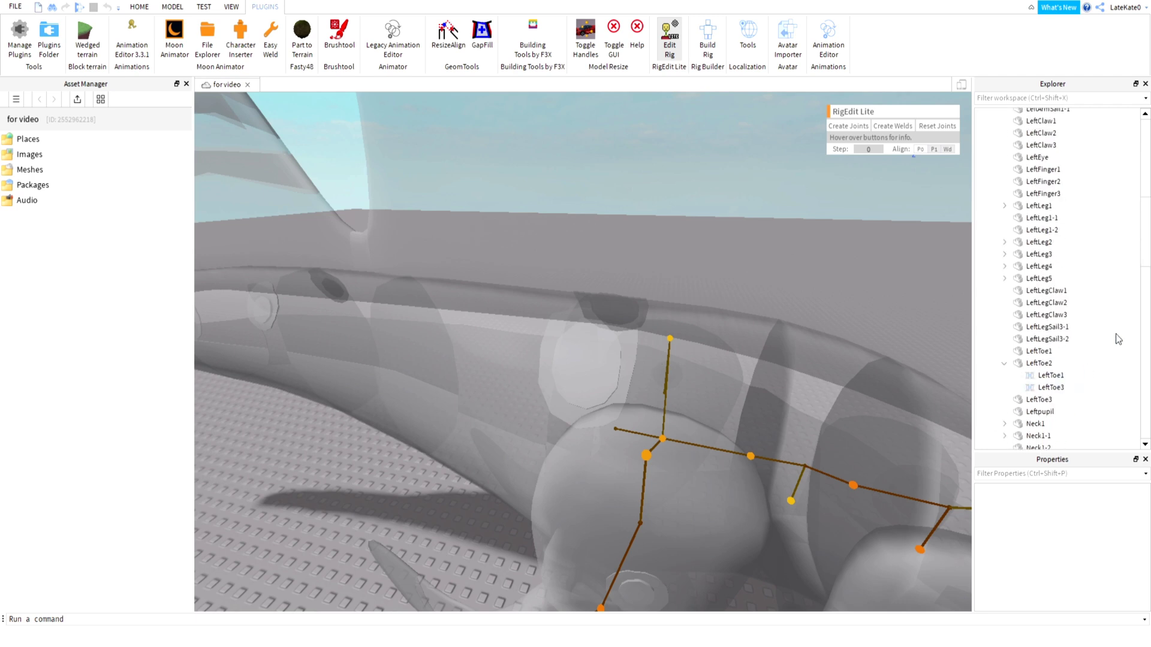
pyautogui.moveTo(1142, 222); pyautogui.dragTo(1093, 351)
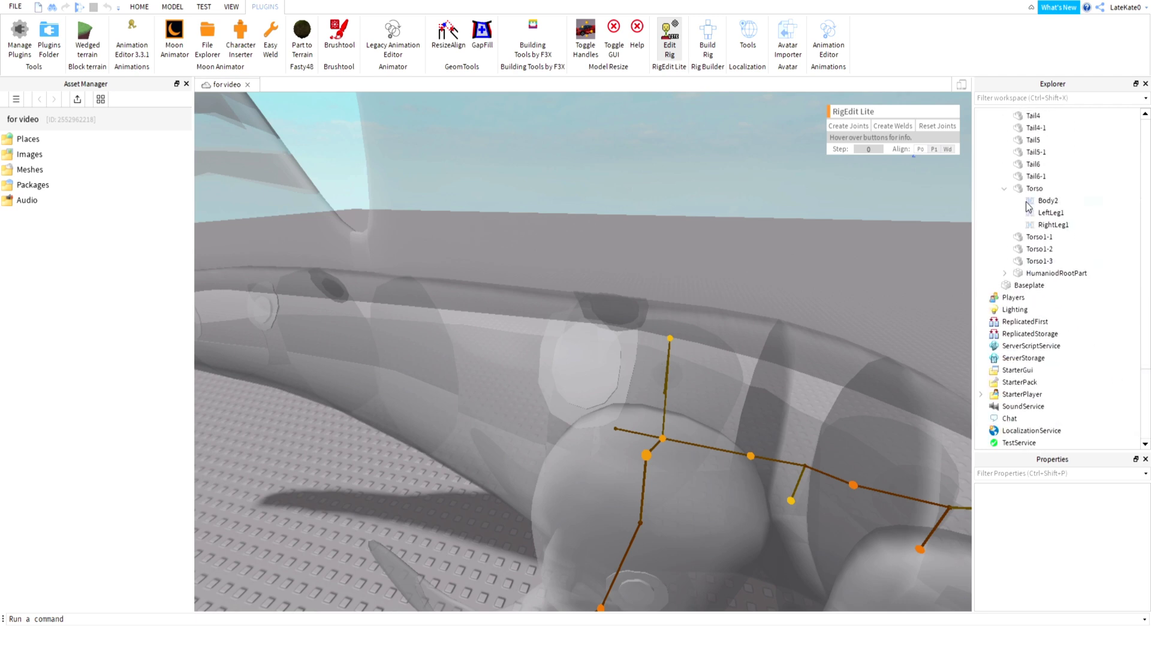
pyautogui.doubleClick(1009, 193)
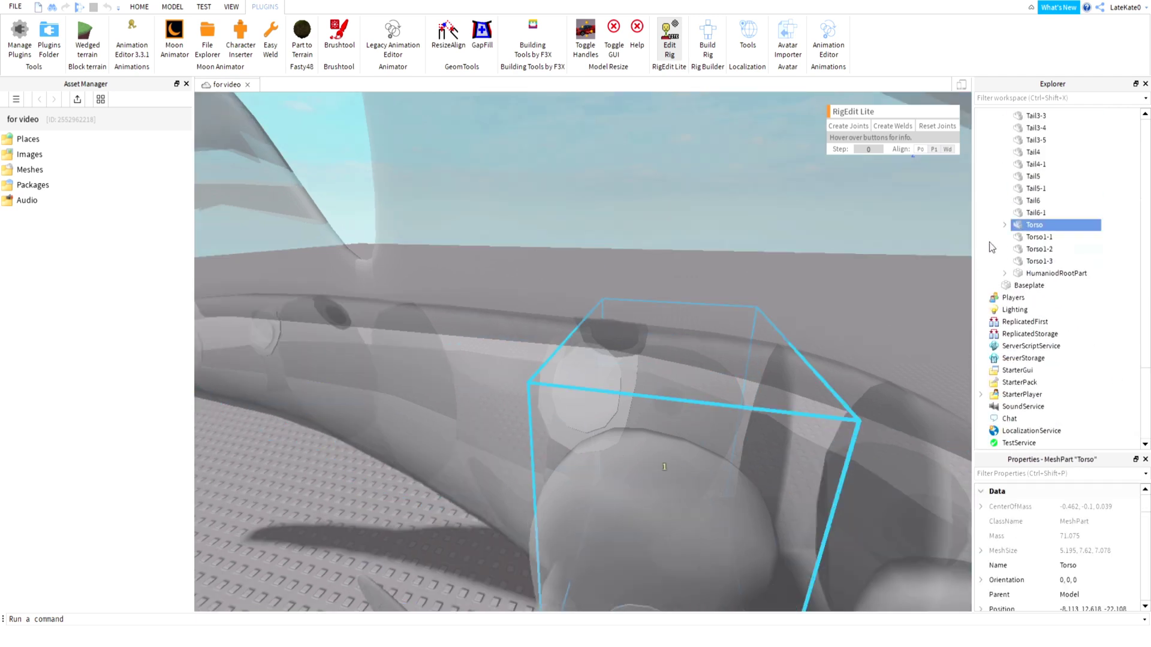
pyautogui.click(1040, 237)
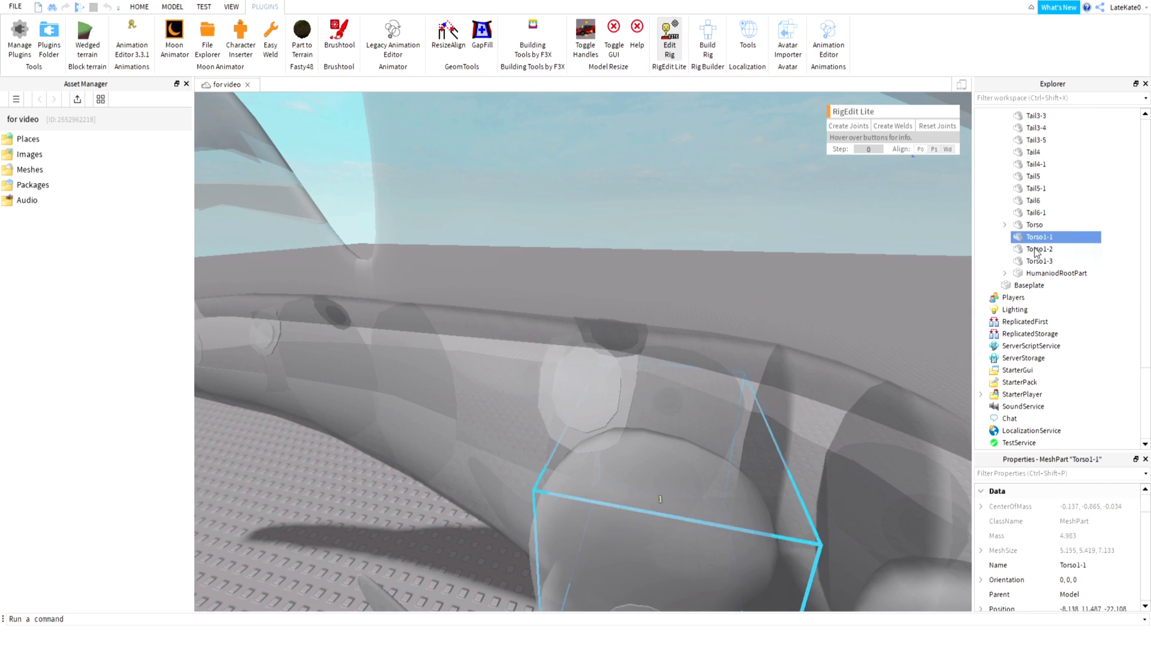
pyautogui.click(1039, 249)
pyautogui.click(1028, 238)
pyautogui.click(1027, 250)
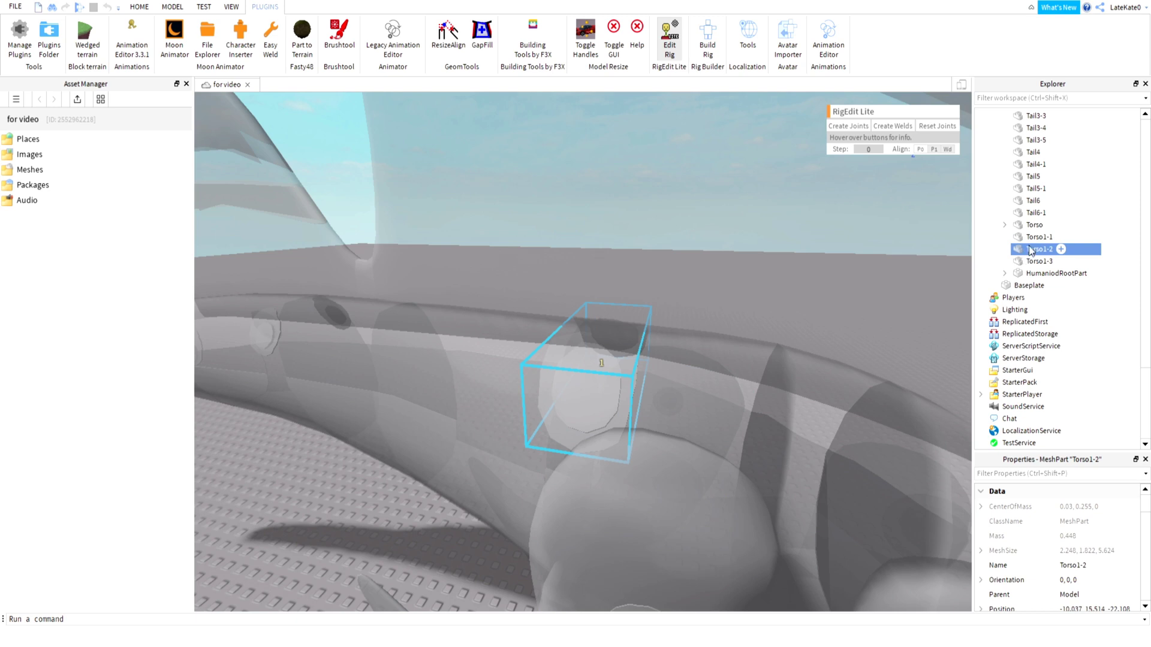
pyautogui.click(1031, 250)
# Create a joint connecting Torso1-1 to Torso.
pyautogui.click(1023, 227)
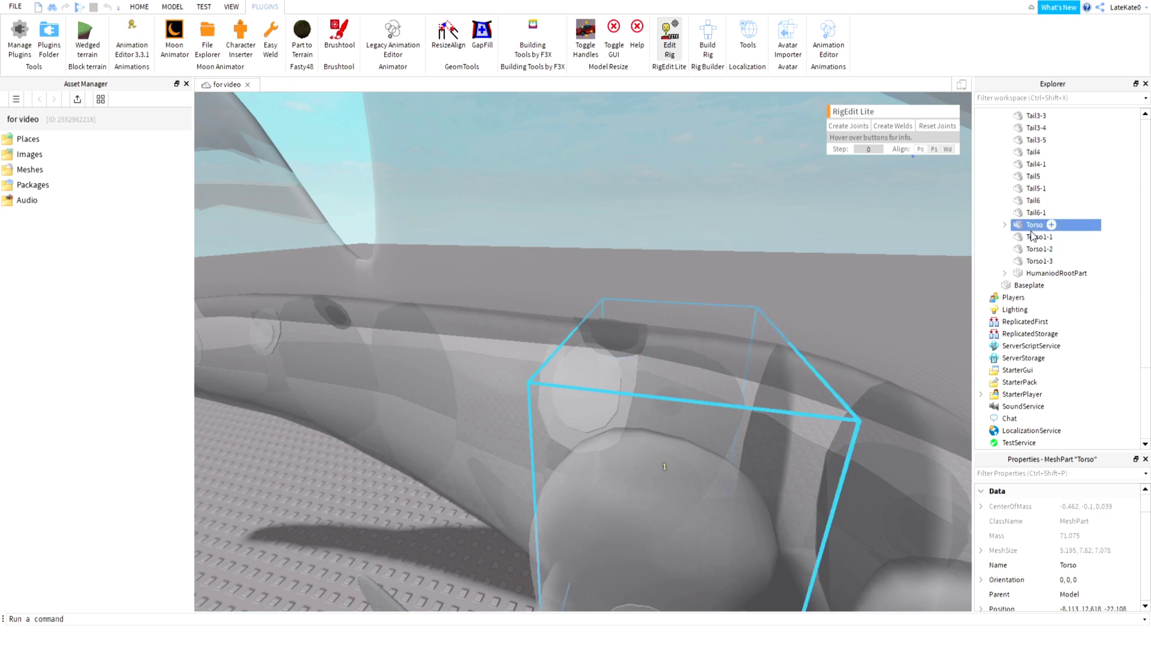
pyautogui.keyDown('ctrl'); pyautogui.click(1040, 237); pyautogui.keyUp('ctrl')
pyautogui.click(848, 126)
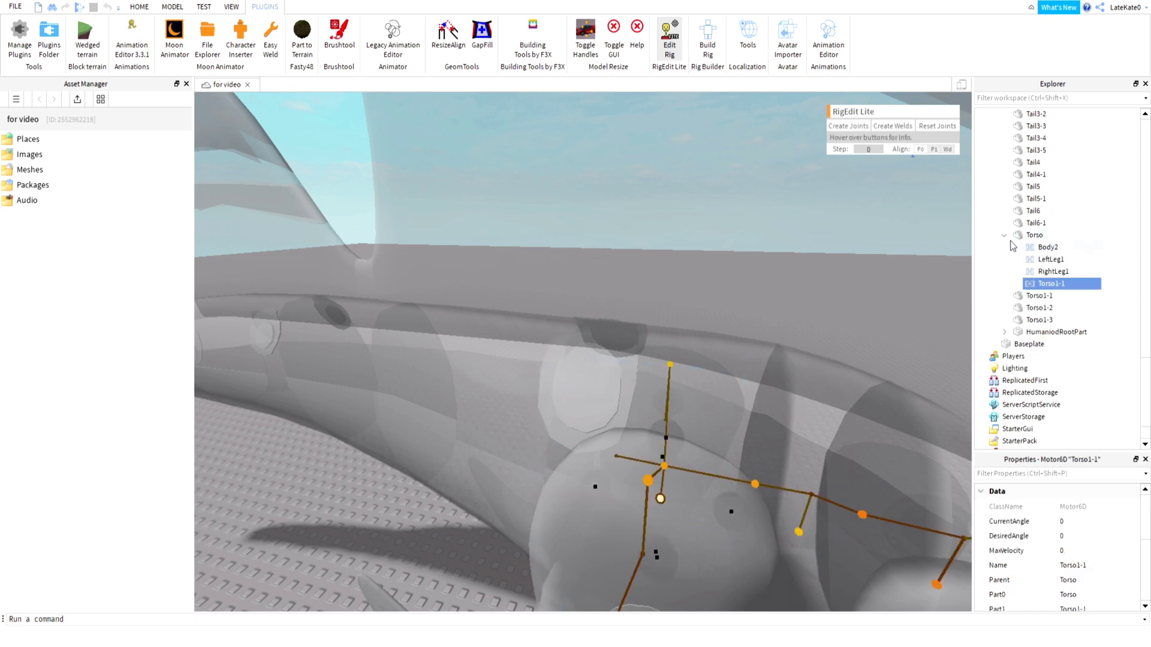
# Create a joint connecting Torso1-2 to Torso.
pyautogui.click(1004, 235)
pyautogui.click(1035, 235)
pyautogui.press('f')
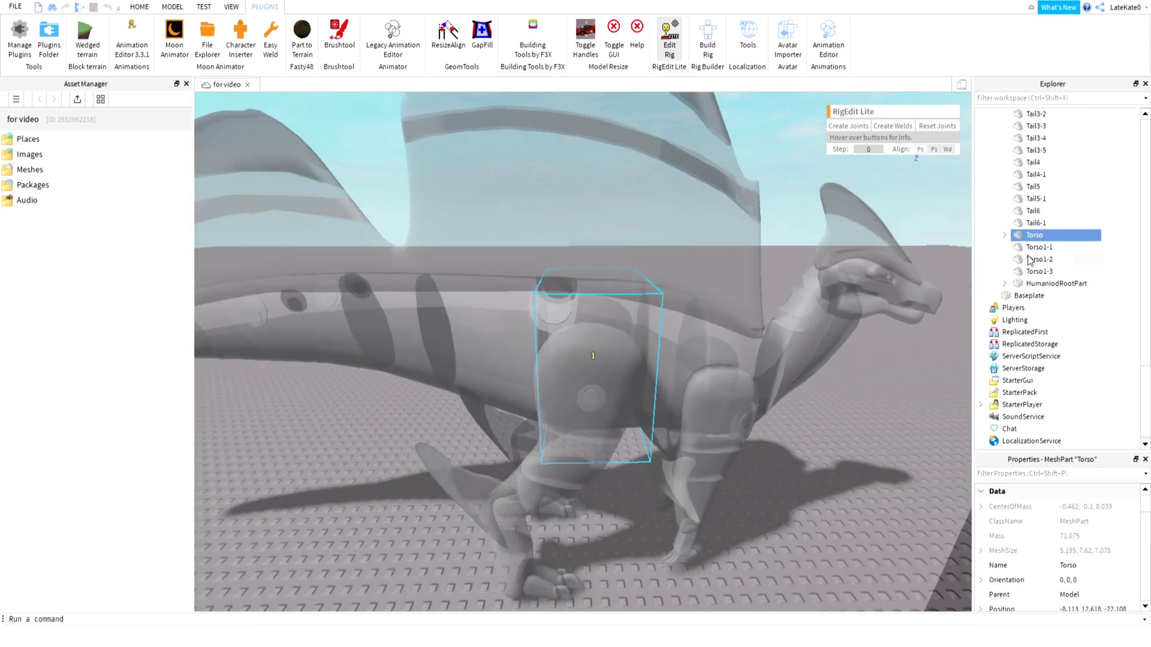
pyautogui.keyDown('ctrl'); pyautogui.click(1030, 259); pyautogui.keyUp('ctrl')
pyautogui.press('f')
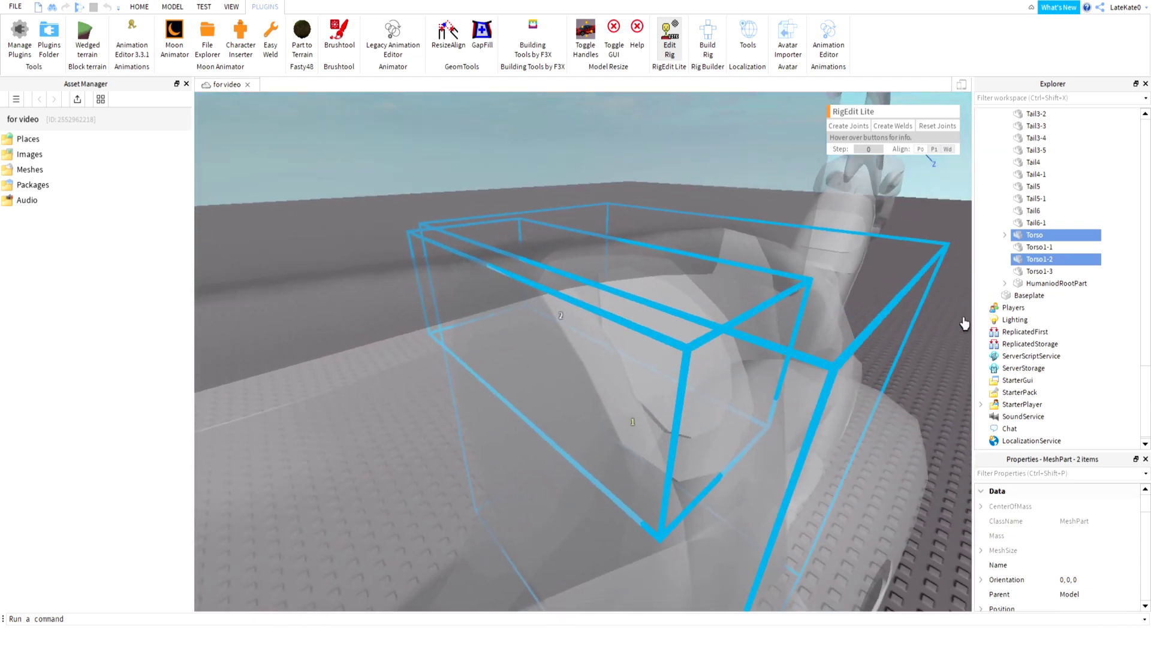
pyautogui.click(852, 126)
# Create a joint connecting Torso1-3 to Torso1-2.
pyautogui.click(1005, 236)
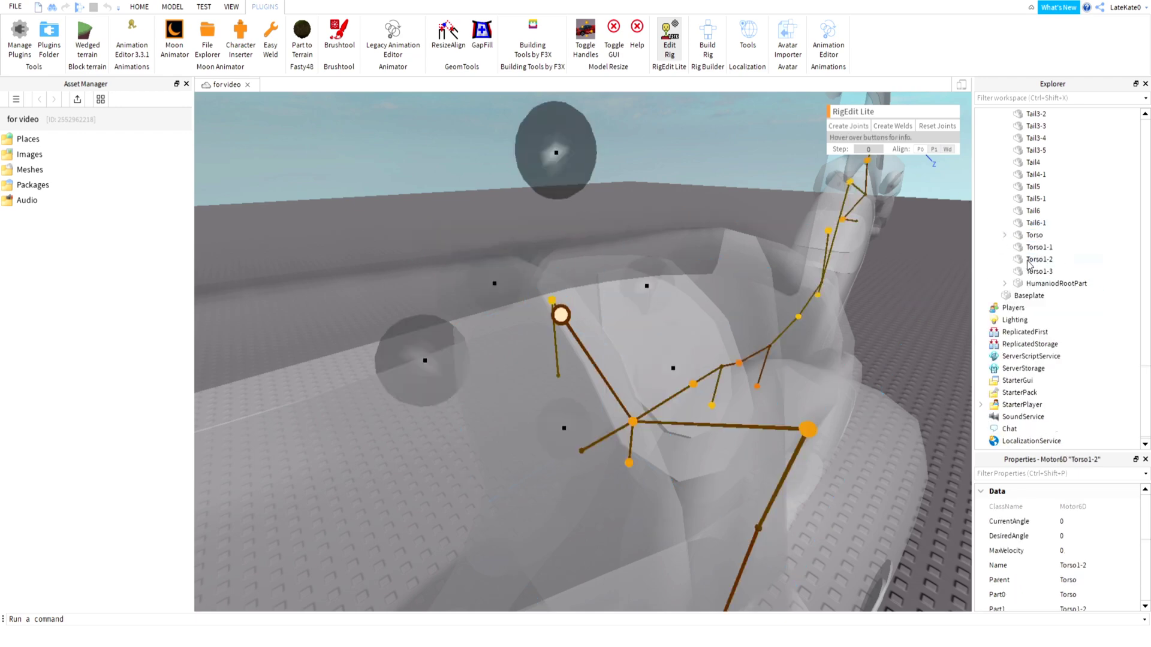
pyautogui.click(1037, 260)
pyautogui.press('f')
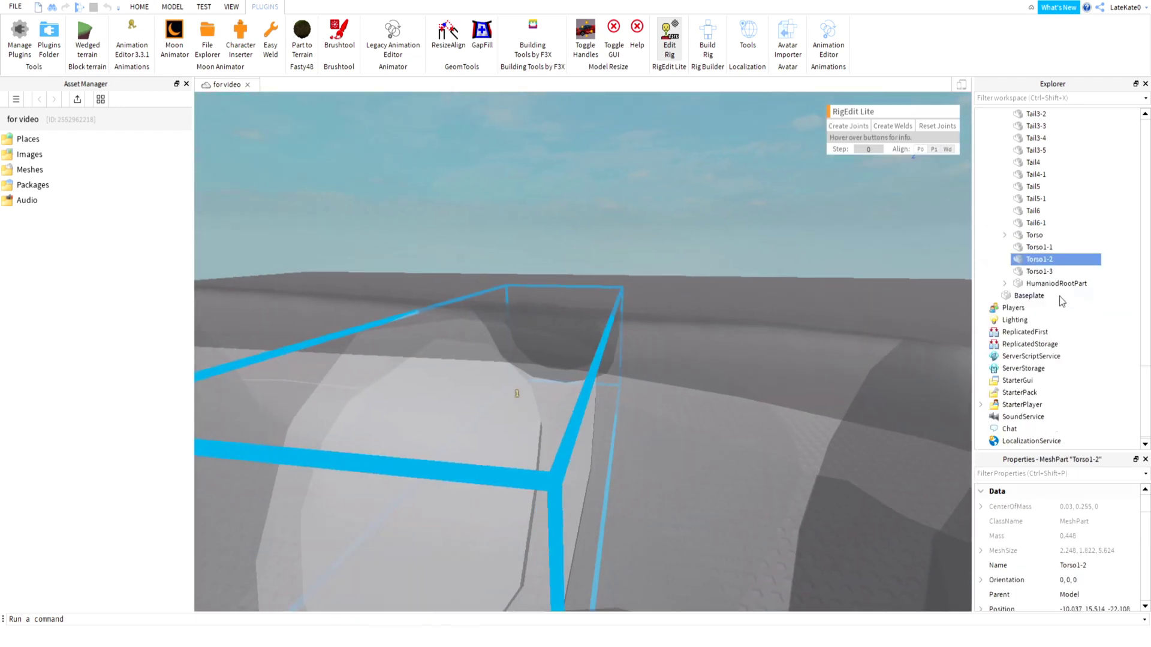
pyautogui.keyDown('ctrl'); pyautogui.click(1039, 271); pyautogui.keyUp('ctrl')
pyautogui.press('f')
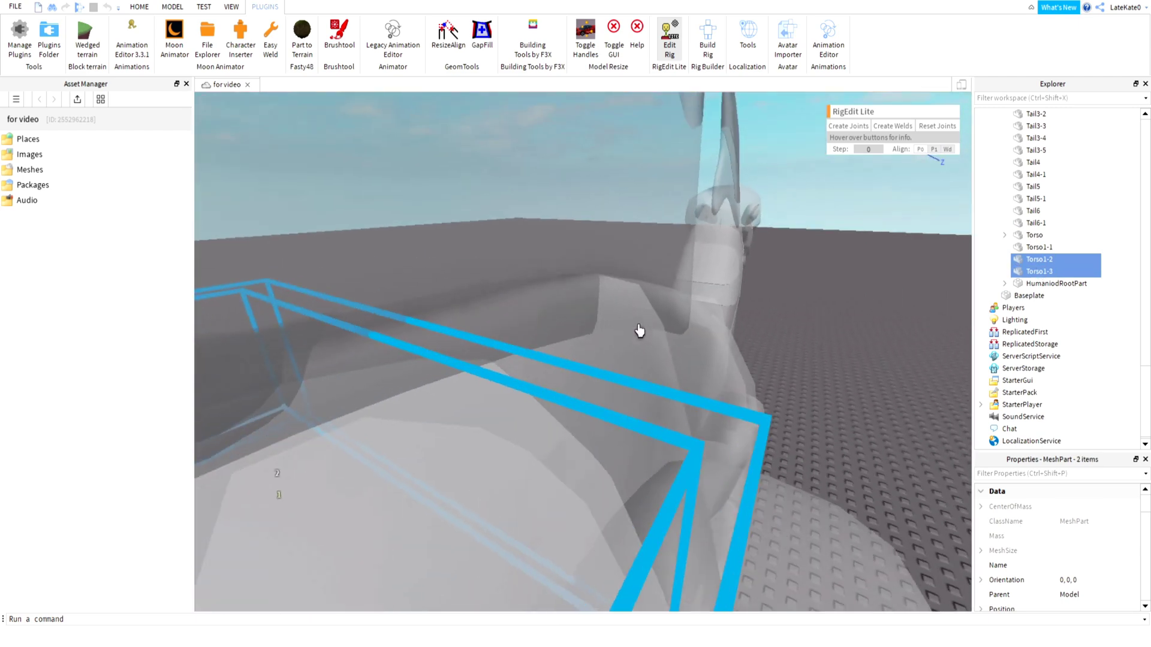
pyautogui.click(852, 126)
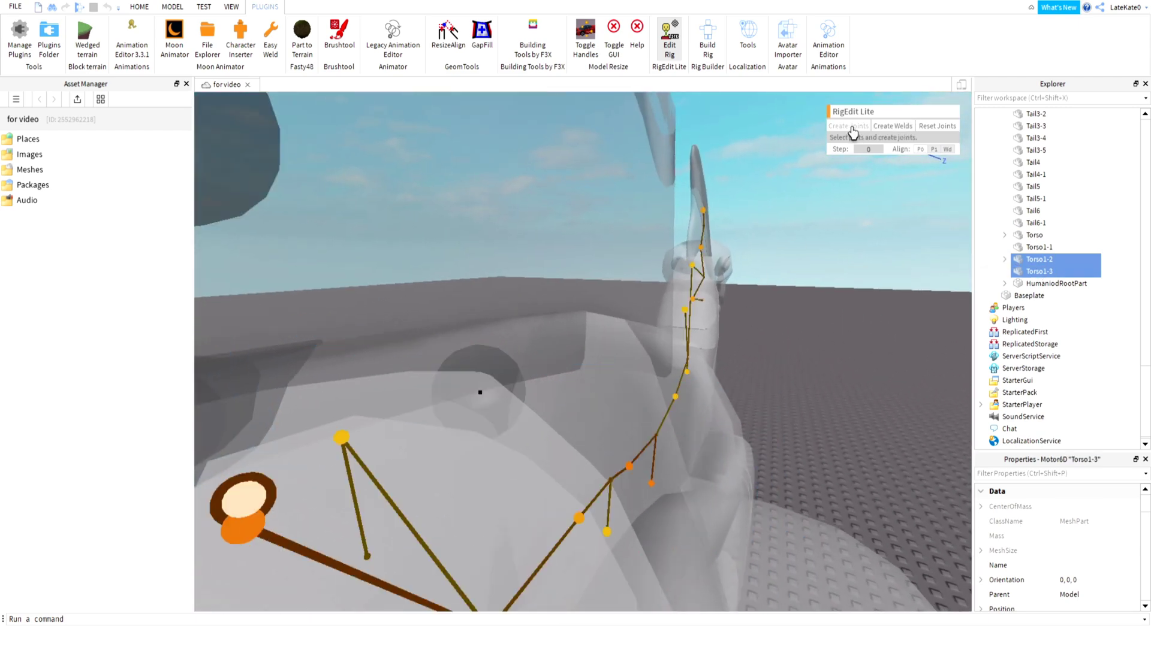
# Check the new torso joints from several sides and clear the joint selection.
pyautogui.scroll(10, 713, 391)
pyautogui.moveTo(714, 391); pyautogui.dragTo(688, 393, button='right')
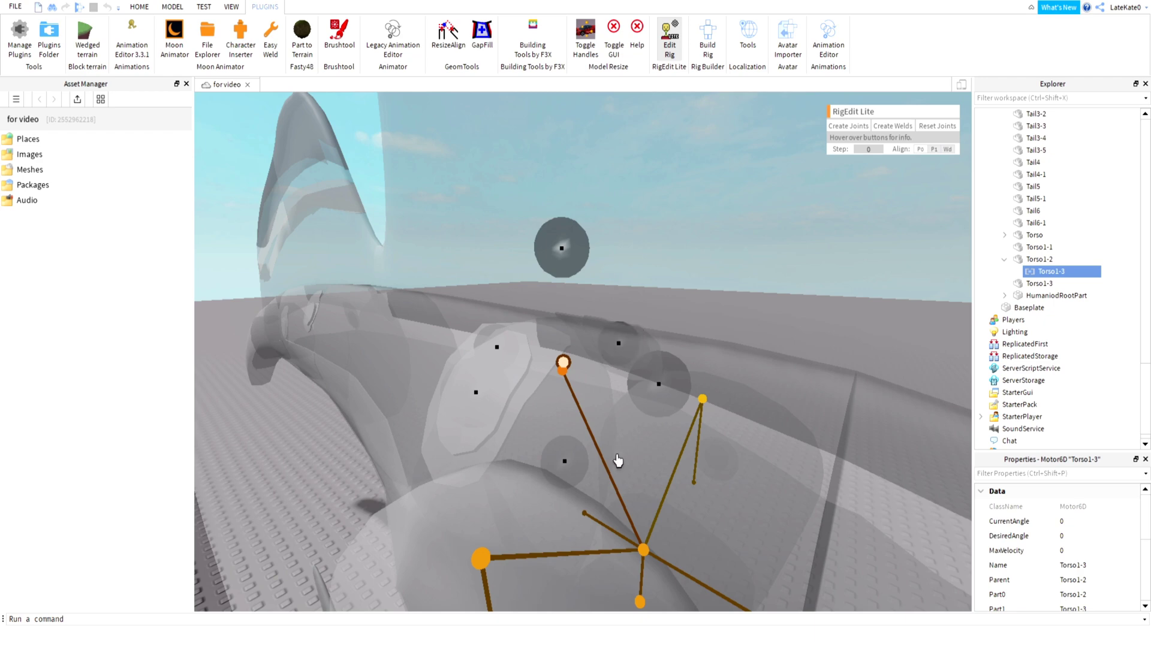
pyautogui.moveTo(617, 457); pyautogui.dragTo(408, 434, button='right')
pyautogui.click(414, 425)
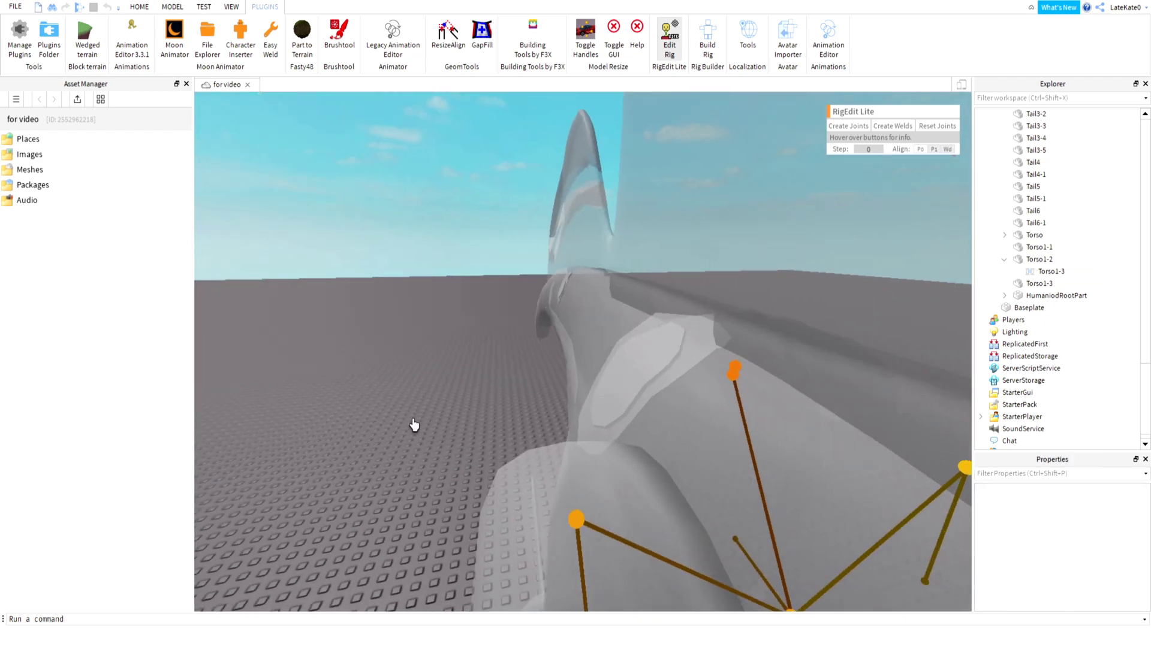
pyautogui.press('s')
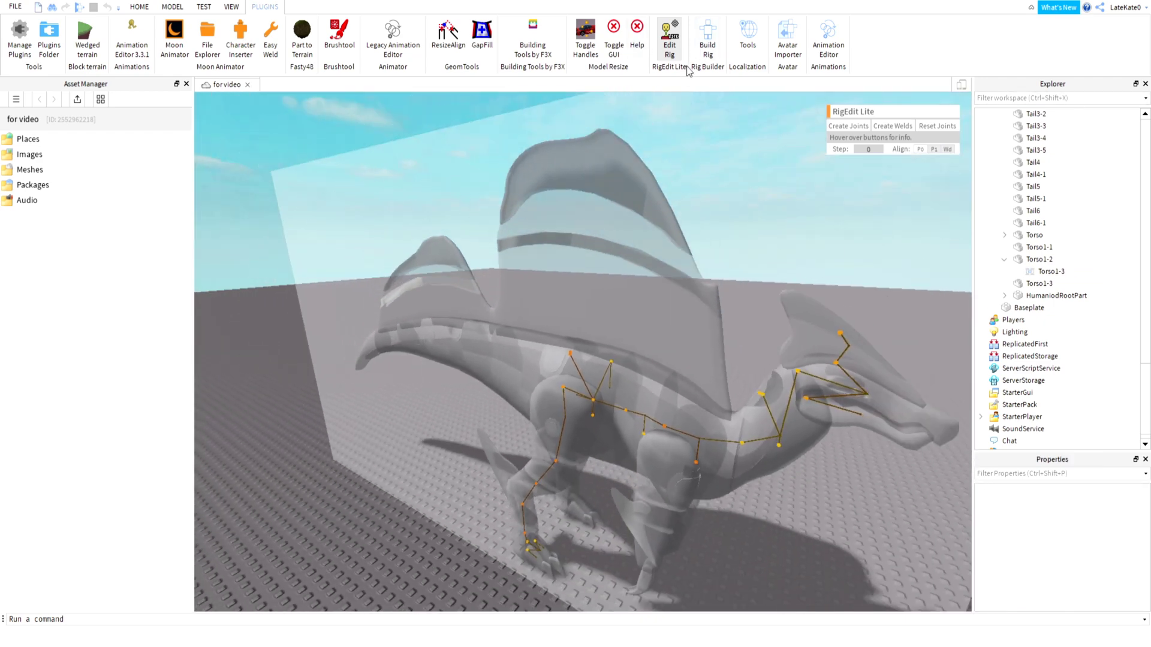
# Open the model in the Animation Editor and test the Torso joint by rotating the torso forward.
pyautogui.click(683, 63)
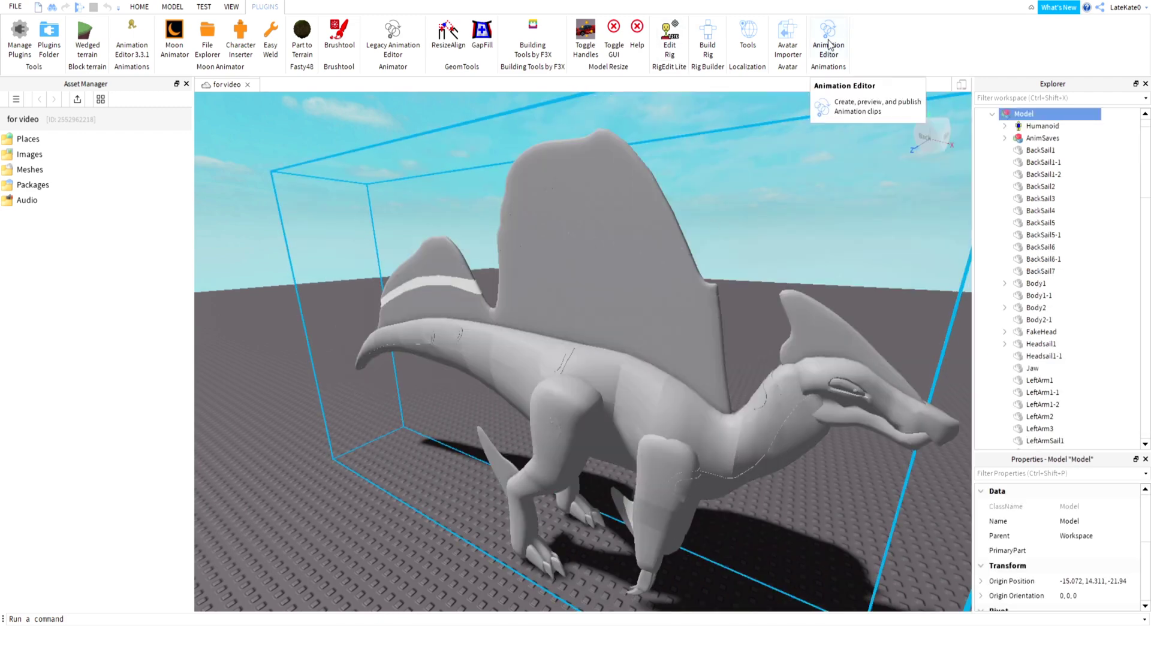
pyautogui.click(828, 37)
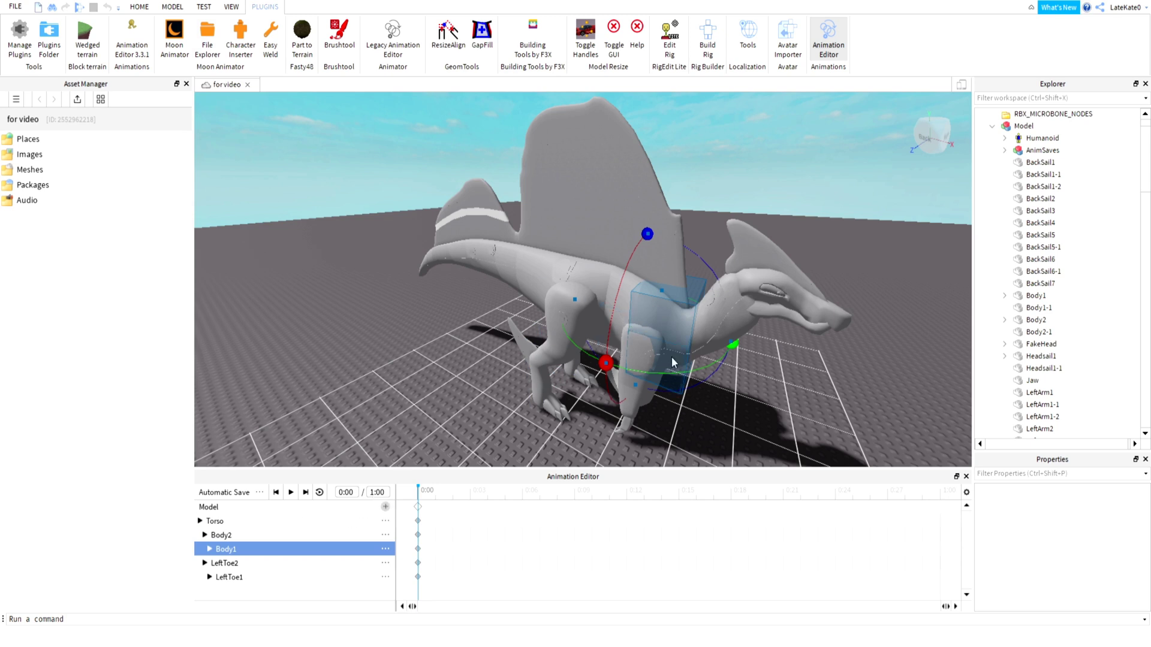
pyautogui.click(616, 289)
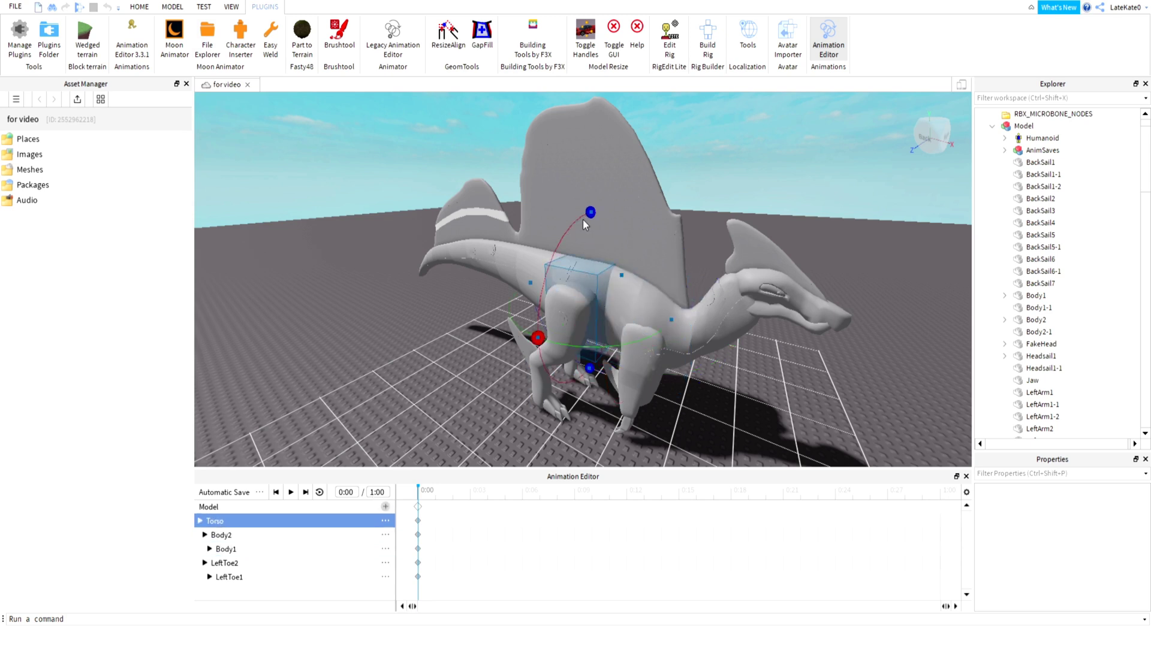
pyautogui.moveTo(591, 212); pyautogui.dragTo(654, 249)
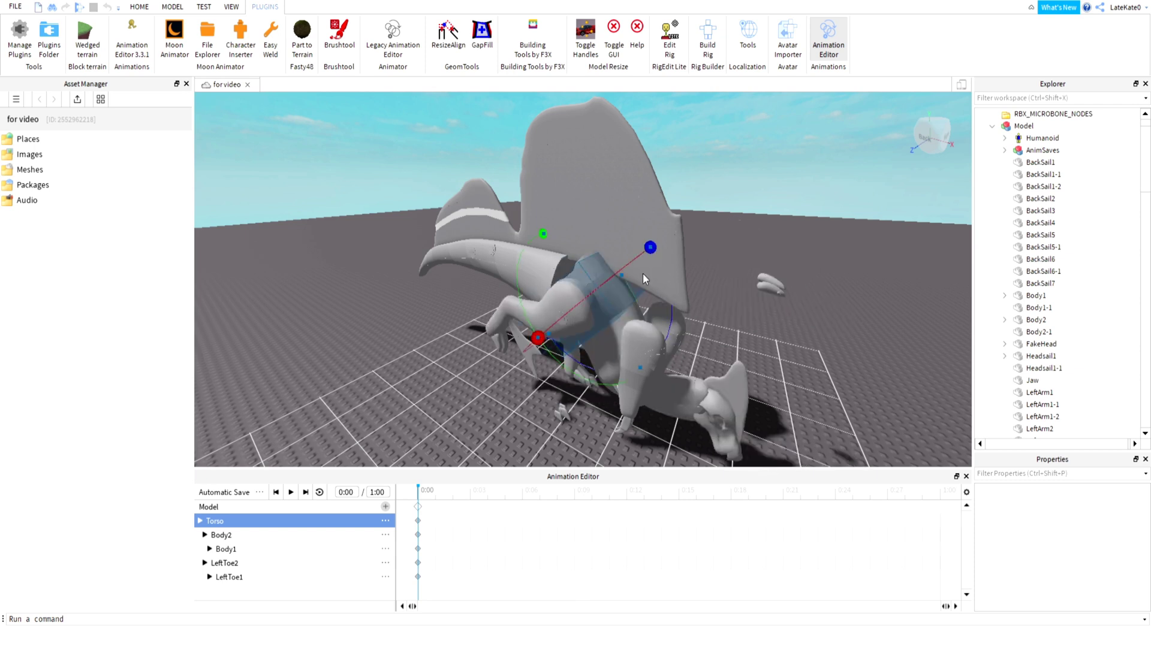
# Rotate Torso back to its level rest pose and leave the Animation Editor.
pyautogui.moveTo(767, 284); pyautogui.dragTo(761, 278, button='right')
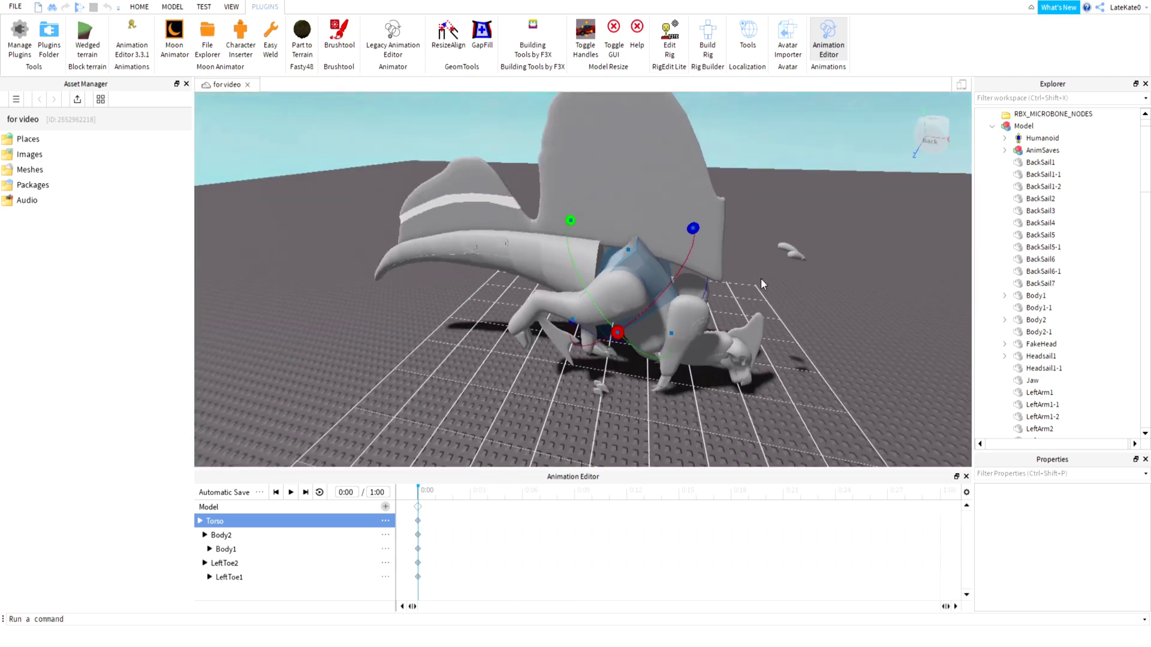
pyautogui.moveTo(695, 229); pyautogui.dragTo(609, 229)
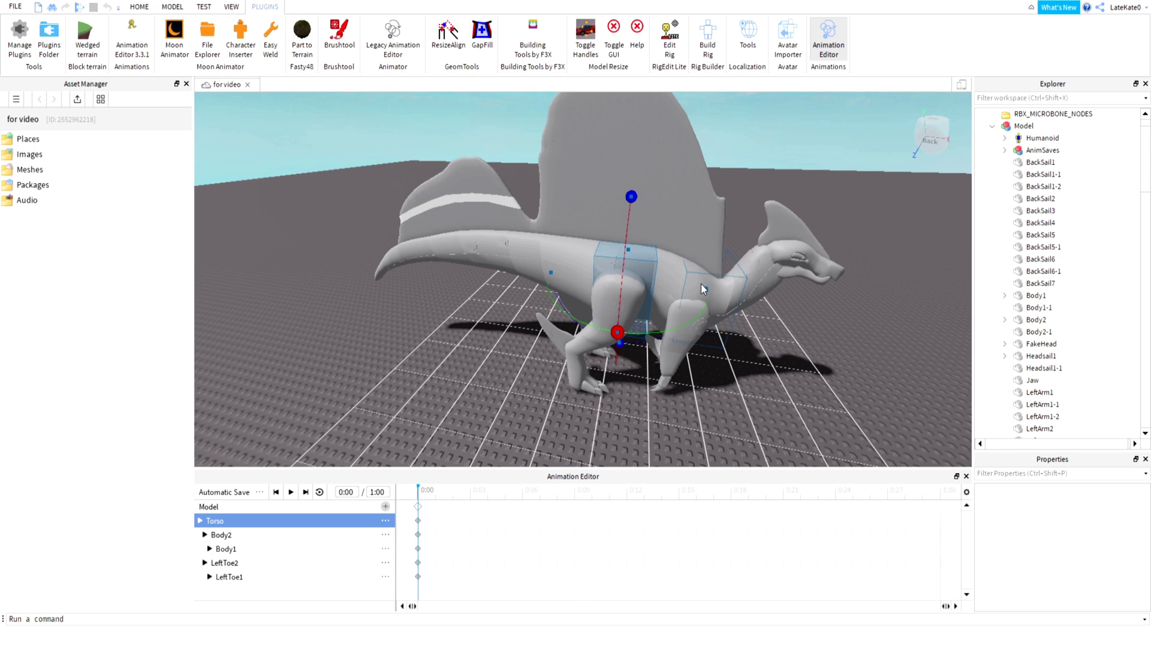
pyautogui.moveTo(702, 287); pyautogui.dragTo(703, 286, button='right')
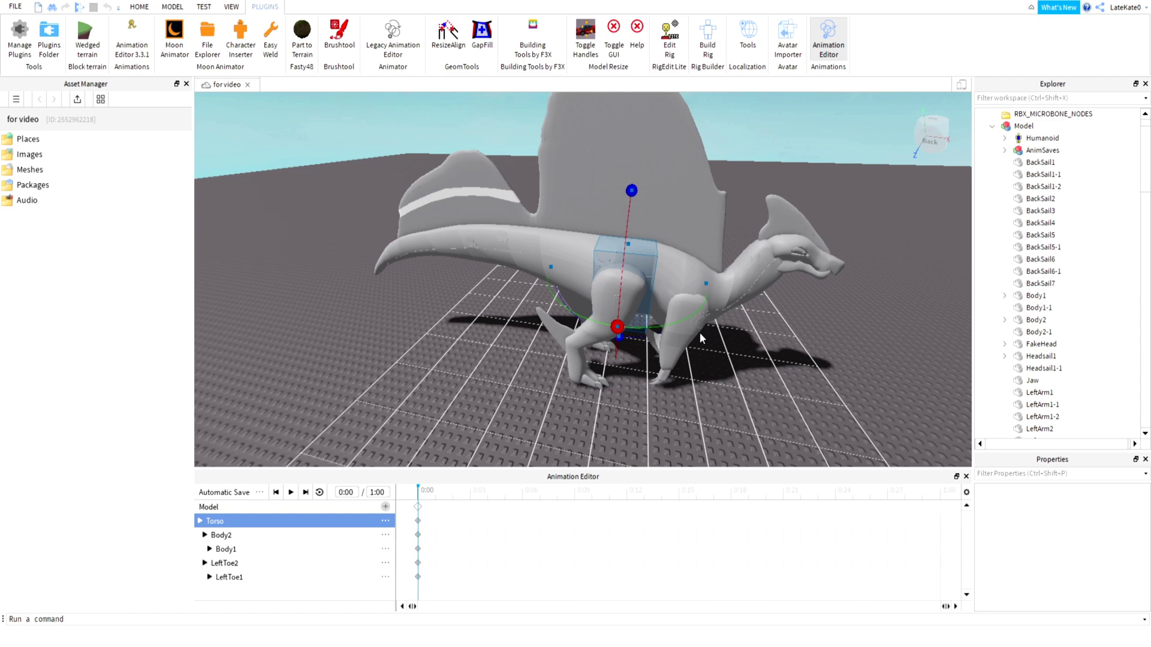
pyautogui.moveTo(700, 333); pyautogui.dragTo(699, 332, button='right')
pyautogui.click(794, 205)
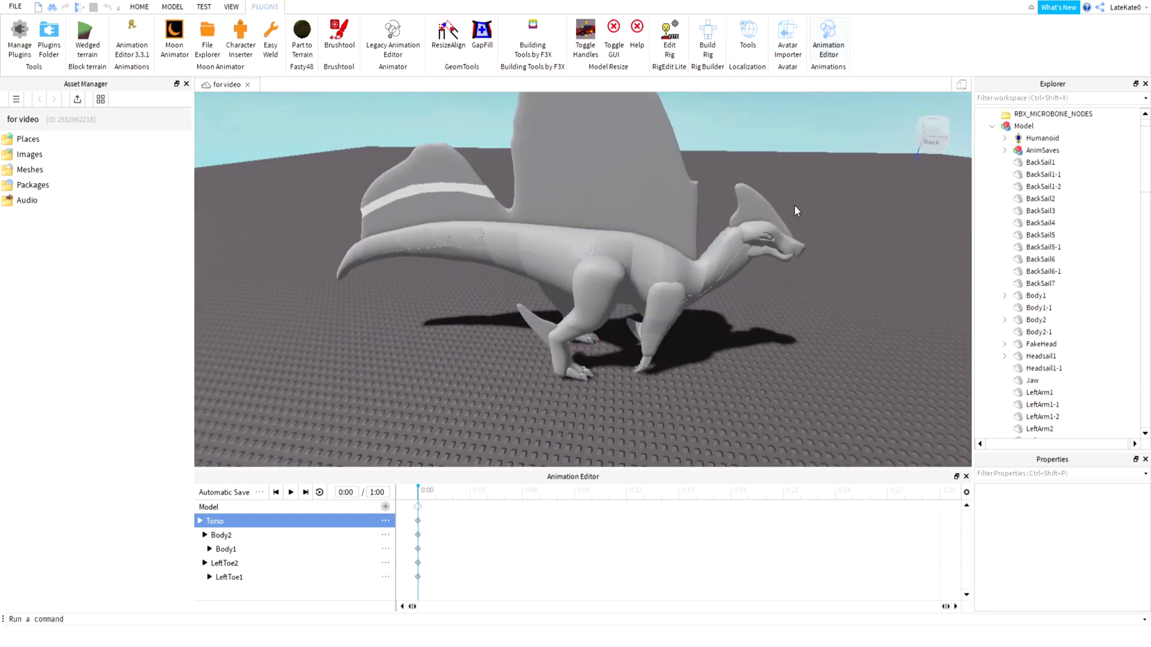
# Duplicate the dinosaur model and place the copy on the baseplate behind the original.
pyautogui.click(676, 347)
pyautogui.scroll(-4, 676, 347)
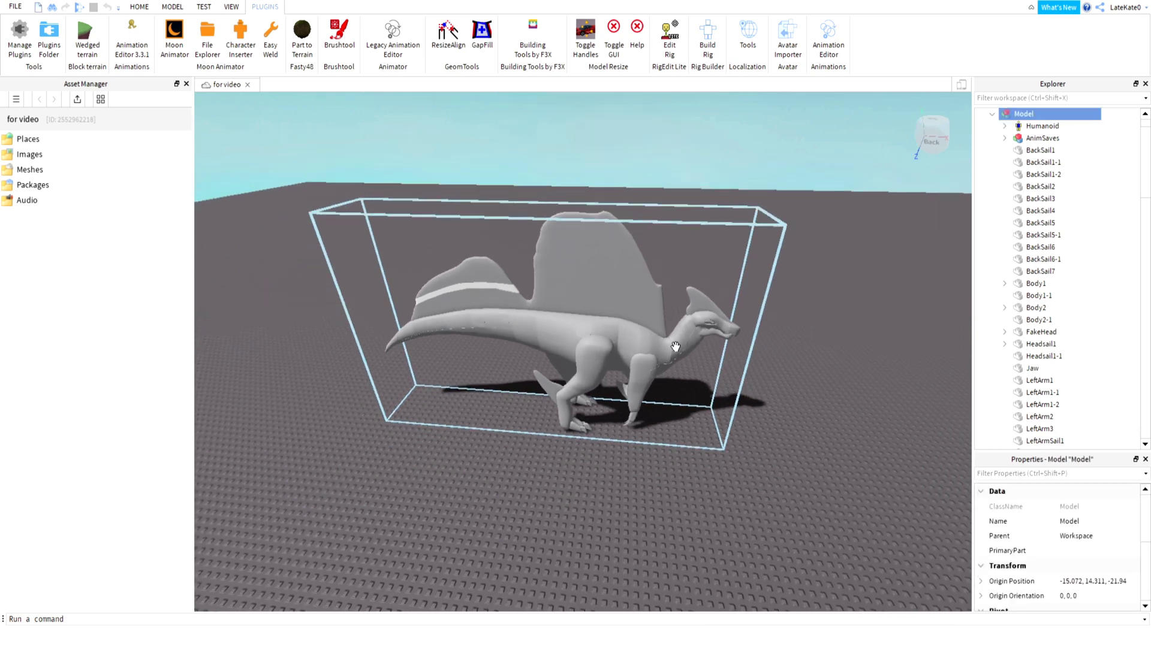
pyautogui.scroll(-1, 676, 347)
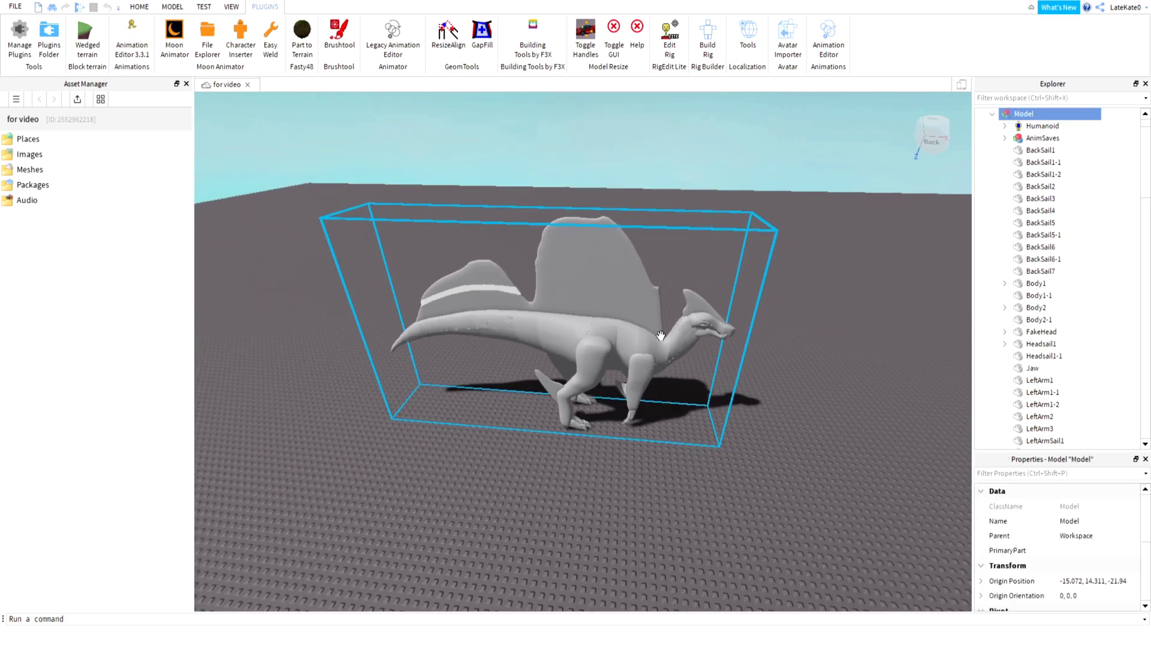
pyautogui.hotkey('ctrl', 'd')
pyautogui.press('f')
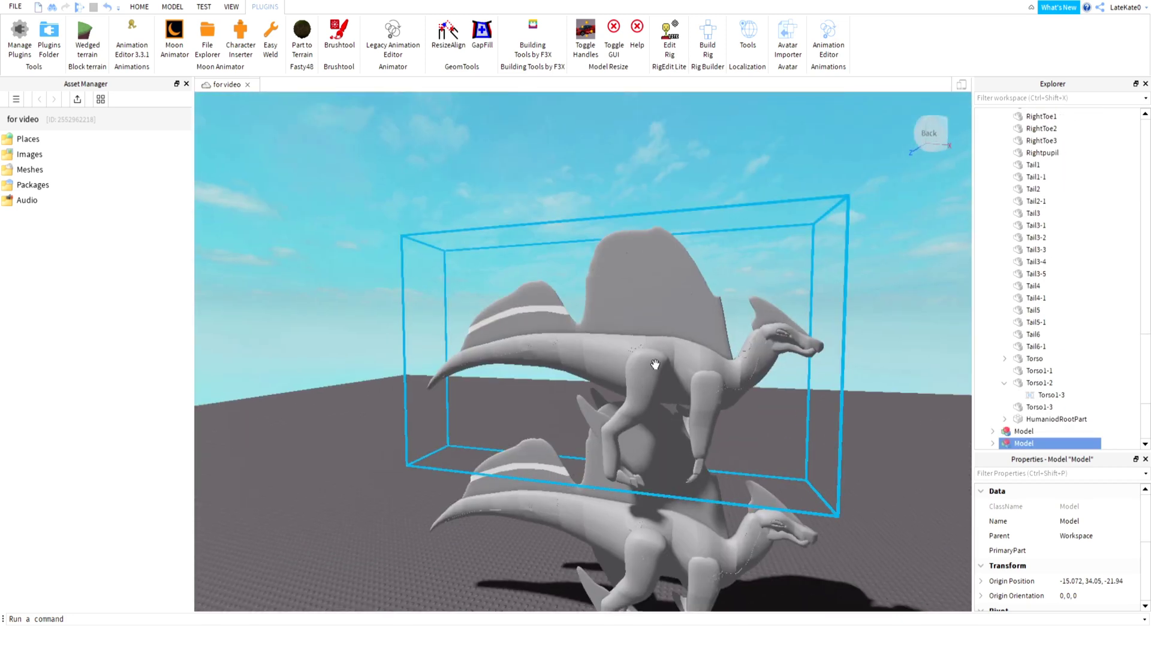
pyautogui.moveTo(655, 365); pyautogui.dragTo(811, 423)
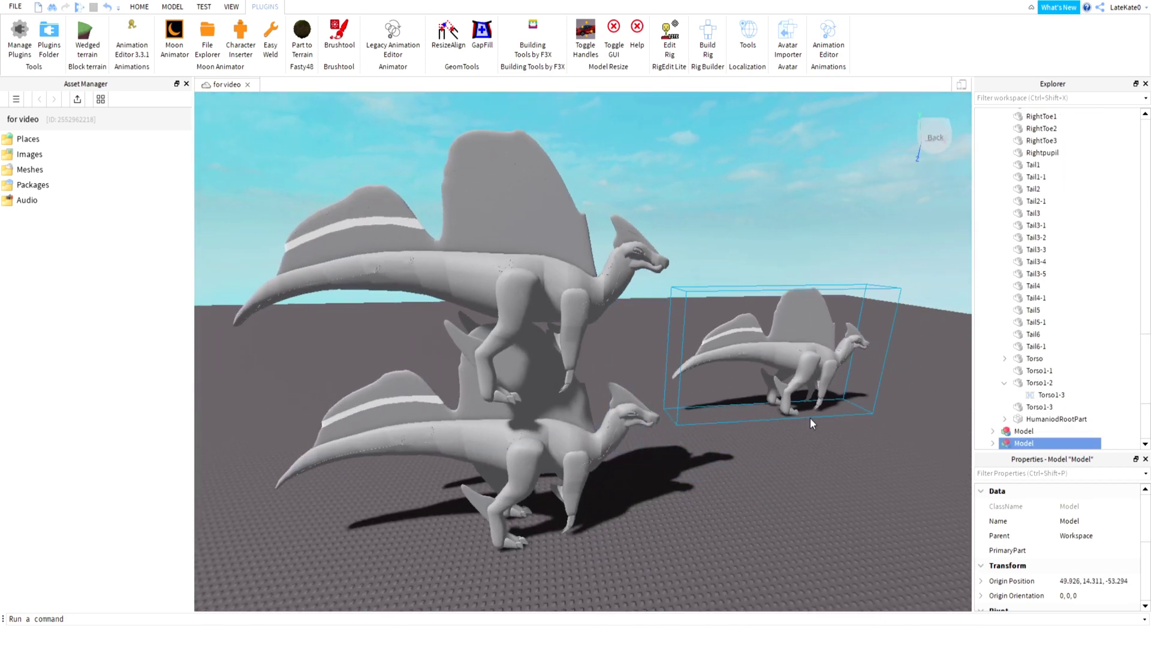
# Delete the extra dinosaur copy stacked above the original.
pyautogui.click(552, 297)
pyautogui.rightClick(551, 297)
pyautogui.click(578, 371)
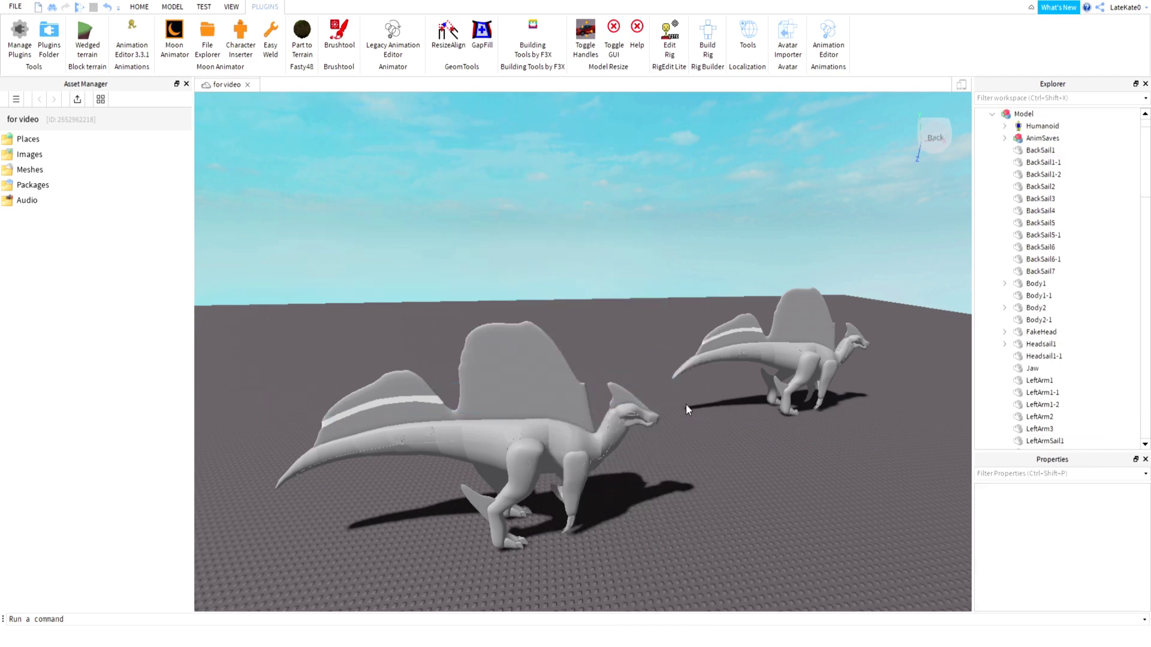
# Move the remaining copy closer to the original dinosaur and open that copy for rig editing in RigEdit Lite.
pyautogui.moveTo(764, 383); pyautogui.dragTo(704, 477)
pyautogui.click(527, 462)
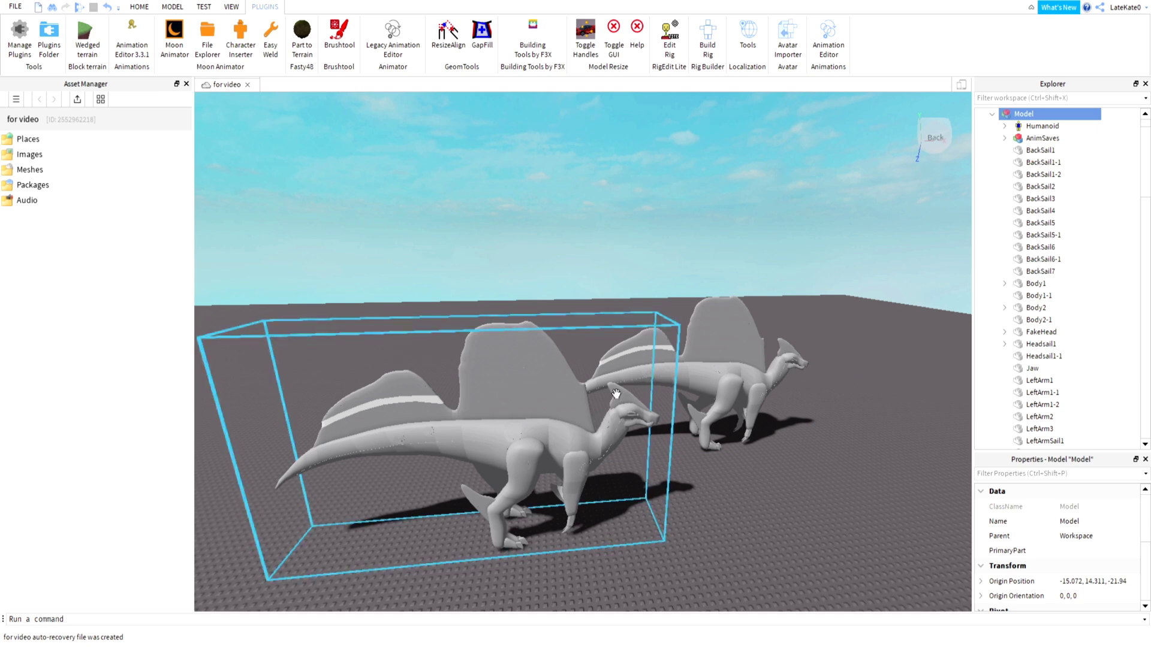
pyautogui.moveTo(618, 391); pyautogui.dragTo(618, 396, button='right')
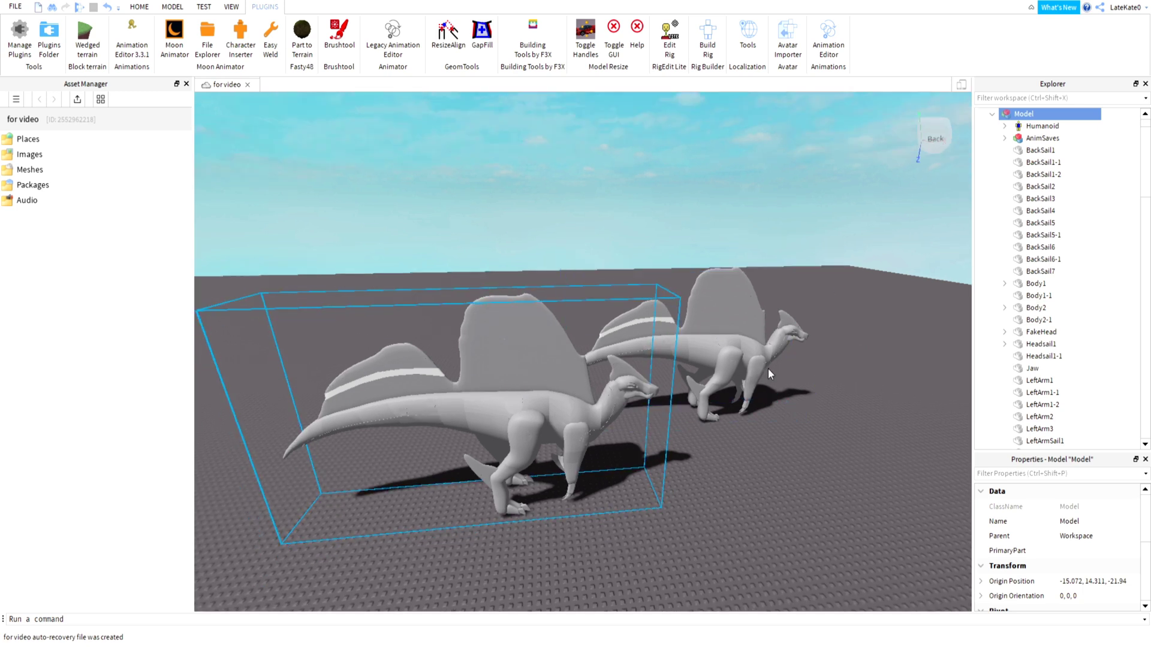
pyautogui.click(744, 341)
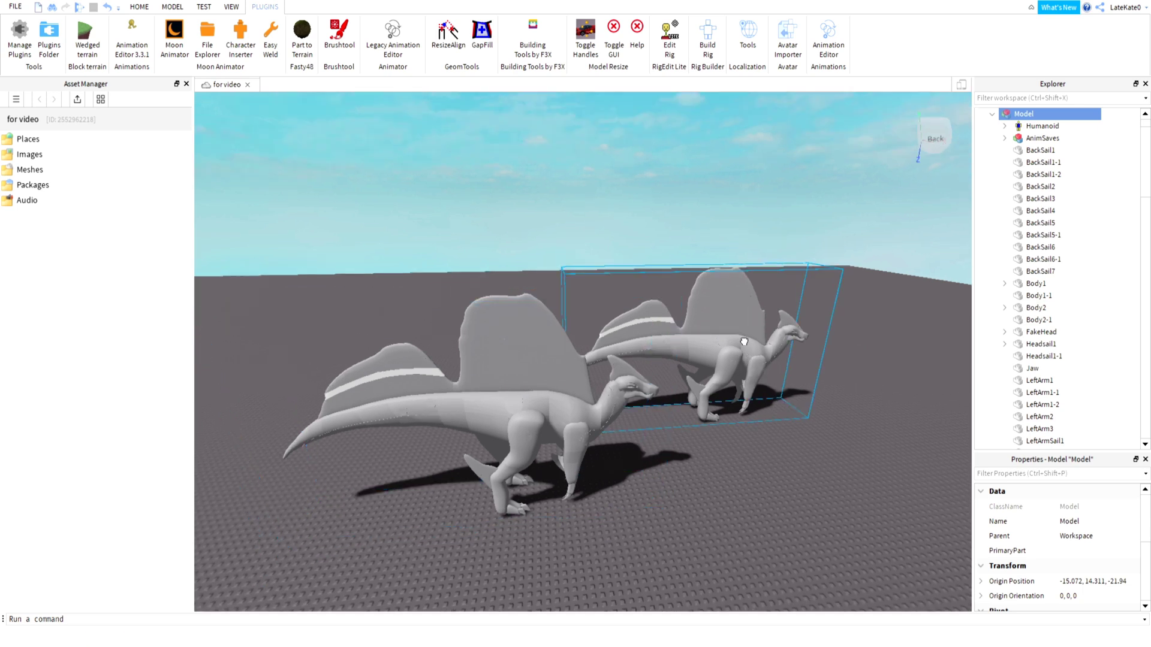
pyautogui.click(670, 44)
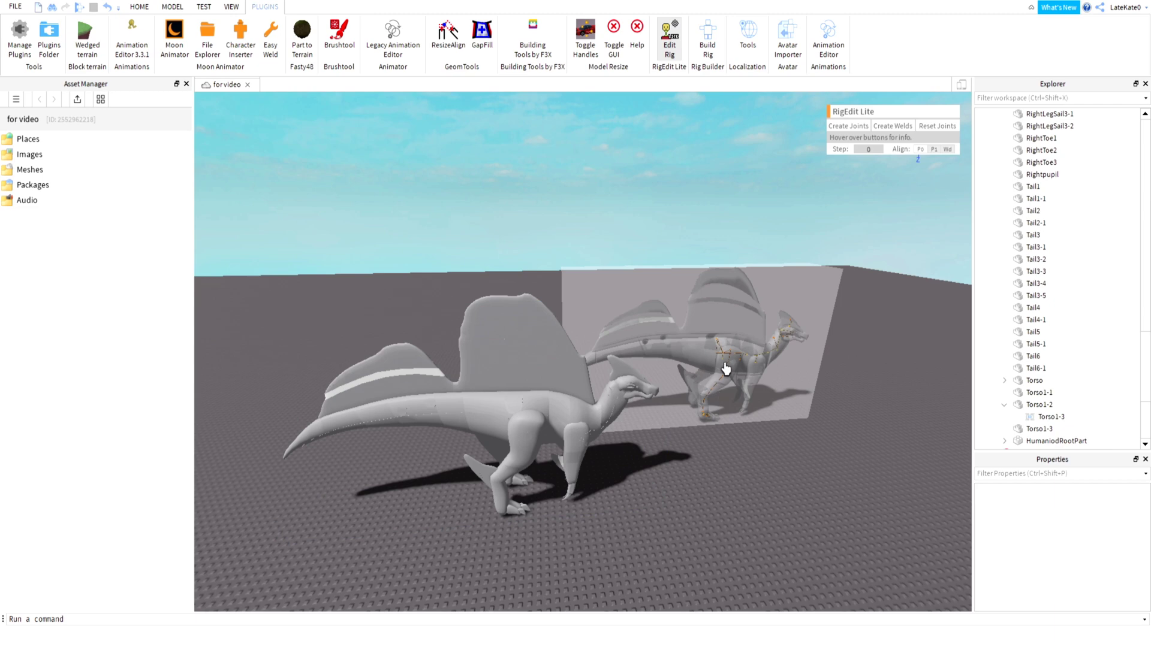
# Close RigEdit Lite and scale down the nearer dinosaur model with the Model Resize handles.
pyautogui.click(670, 33)
pyautogui.click(577, 49)
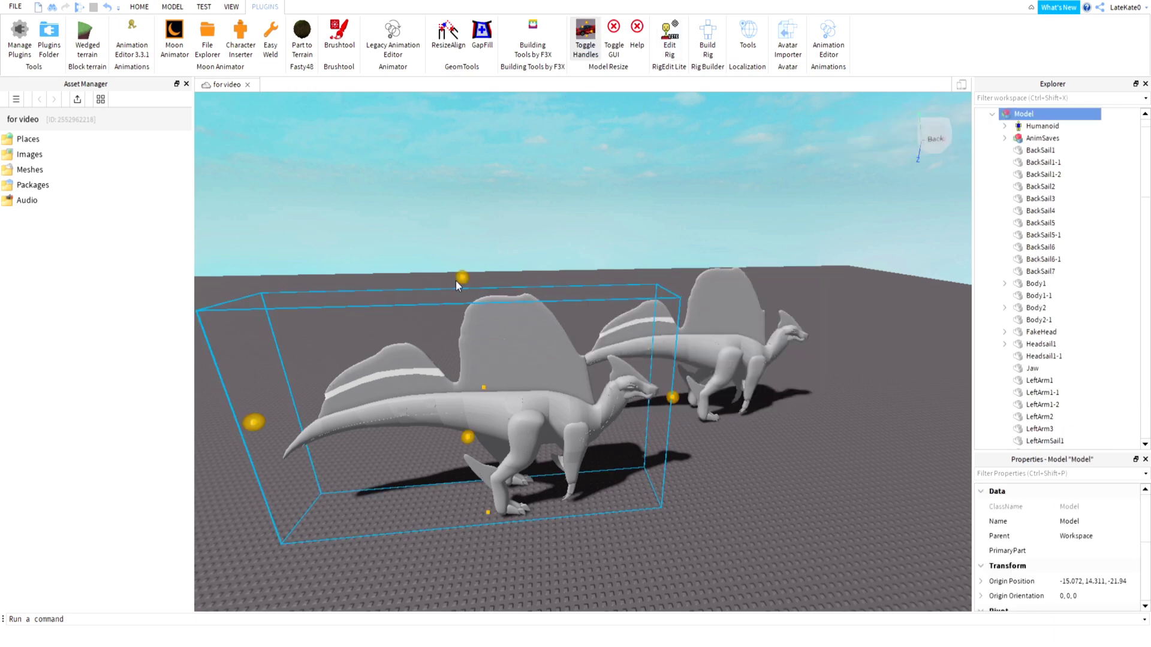
pyautogui.moveTo(457, 279); pyautogui.dragTo(471, 363)
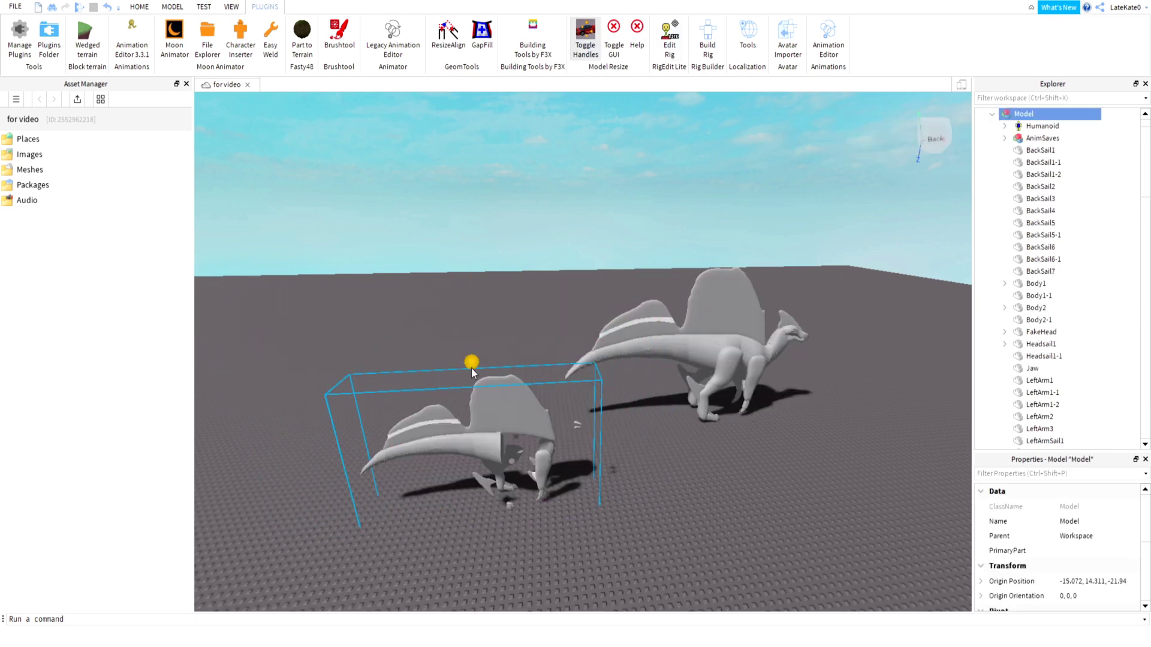
# Turn off the resize handles and inspect the shrunken dinosaur's rig in RigEdit Lite.
pyautogui.click(528, 37)
pyautogui.click(527, 40)
pyautogui.click(585, 37)
pyautogui.click(679, 38)
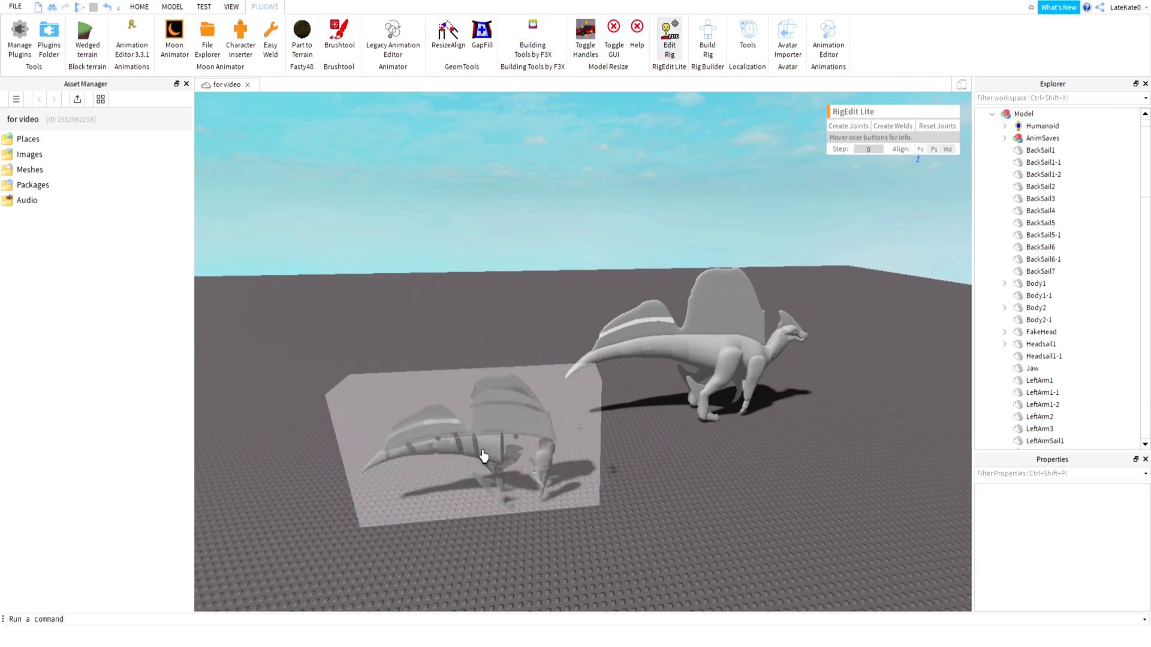
pyautogui.click(670, 56)
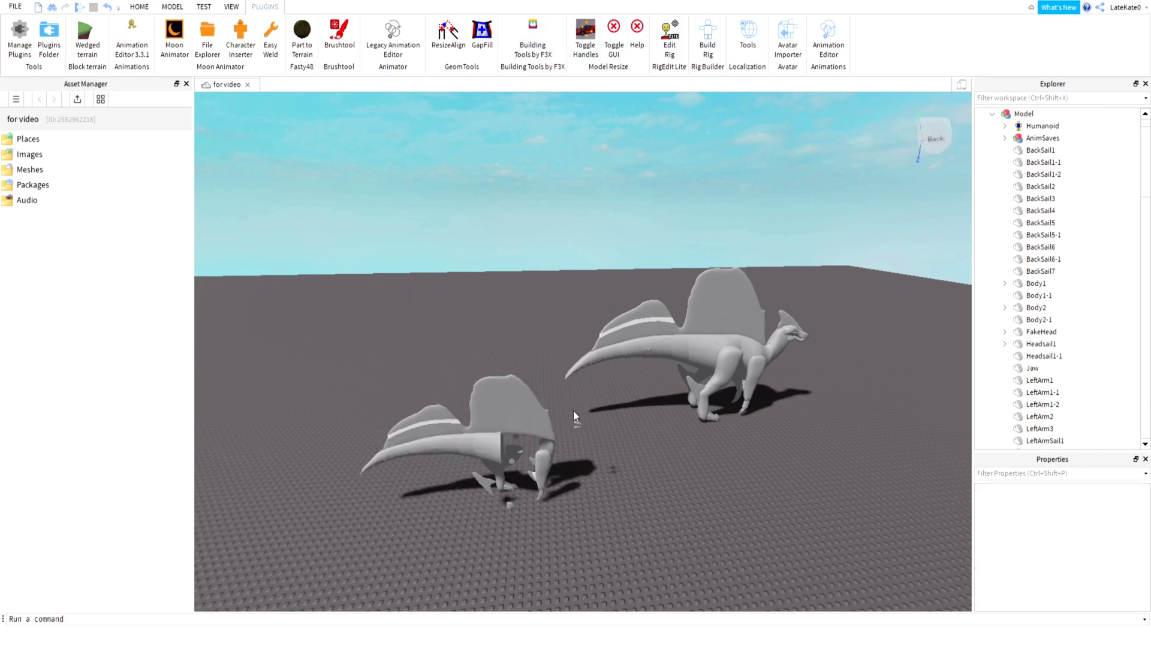
# Delete the shrunken dinosaur model from the baseplate.
pyautogui.click(498, 436)
pyautogui.press('Delete')
pyautogui.moveTo(497, 437); pyautogui.dragTo(499, 427, button='right')
# Focus on the remaining dinosaur model and check its rig joints in RigEdit Lite.
pyautogui.click(1013, 151)
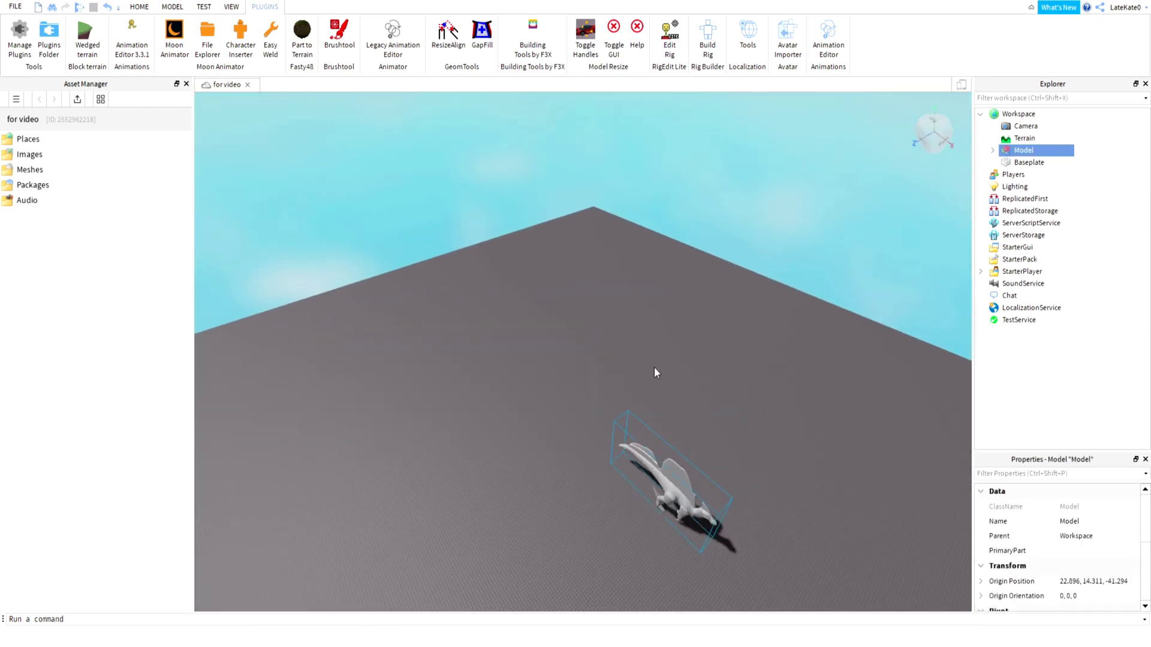
pyautogui.press('f')
pyautogui.click(669, 34)
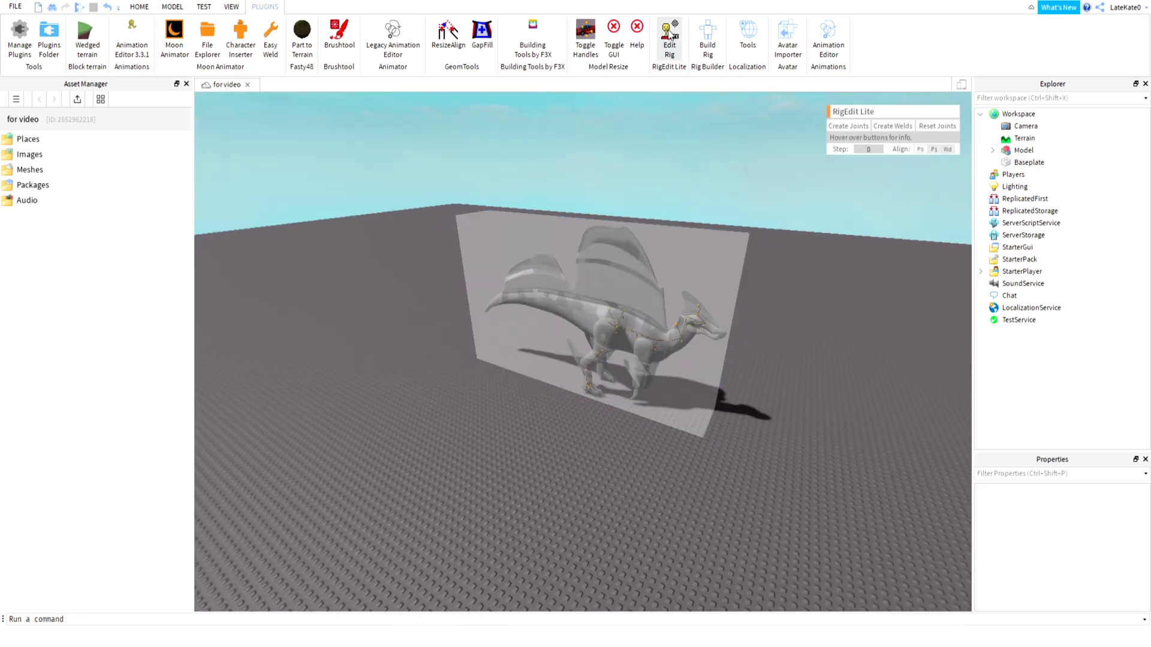
pyautogui.moveTo(617, 427); pyautogui.dragTo(663, 85, button='right')
pyautogui.click(657, 131)
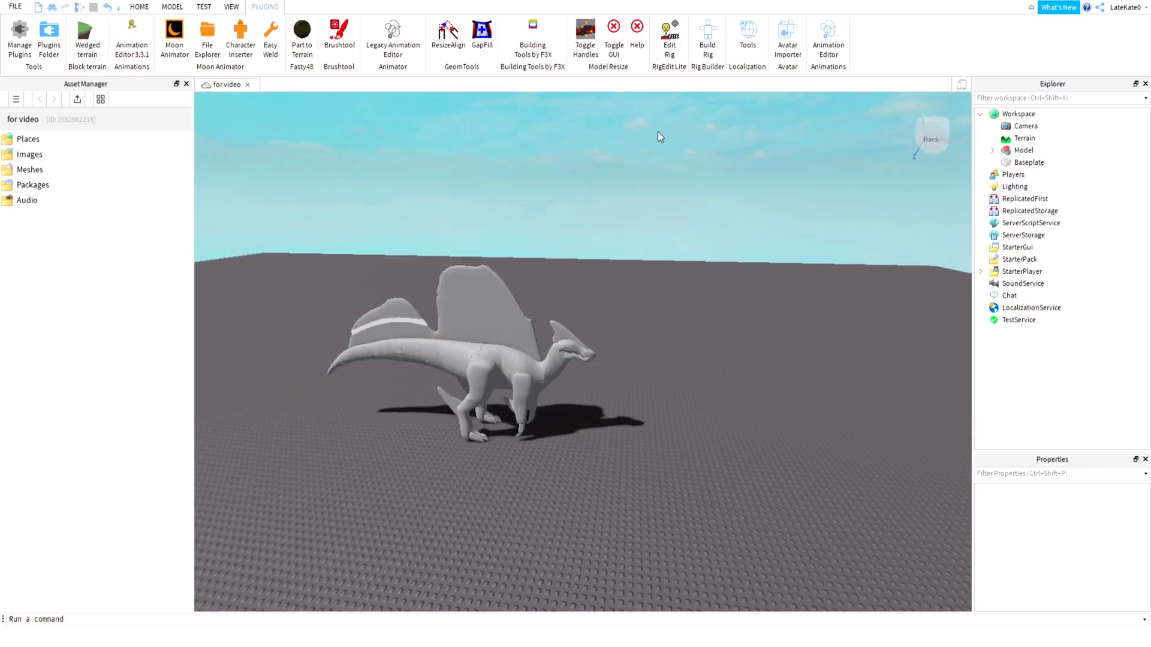
# Duplicate the rigged dinosaur model and place the copy beside the original on the baseplate.
pyautogui.click(538, 382)
pyautogui.hotkey('ctrl', 'd')
pyautogui.press('f')
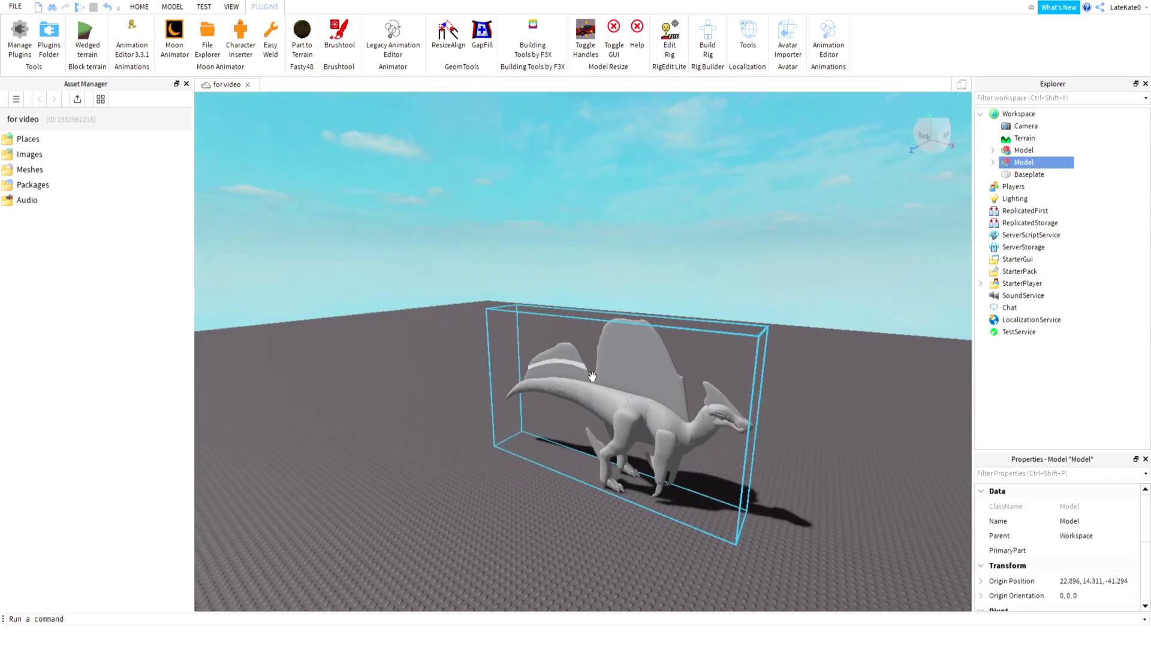
pyautogui.moveTo(593, 377); pyautogui.dragTo(372, 481)
pyautogui.click(584, 504)
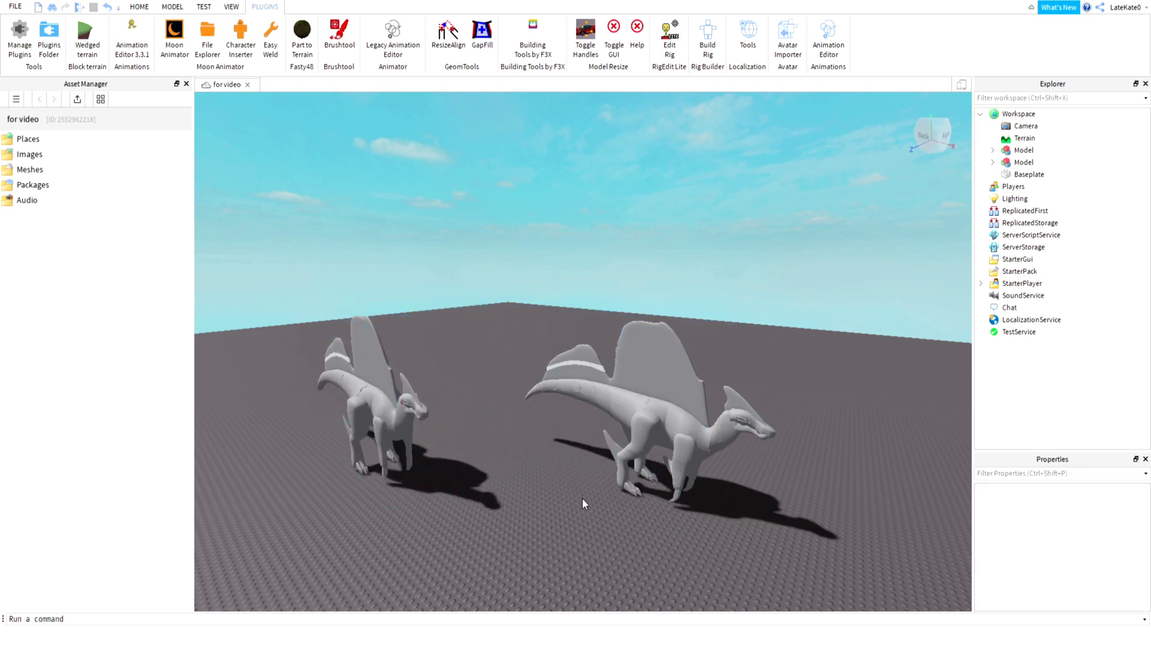
# Examine the parts listed inside the first dinosaur model, including AnimSaves, and collapse the hierarchy again.
pyautogui.moveTo(587, 446); pyautogui.dragTo(587, 443, button='right')
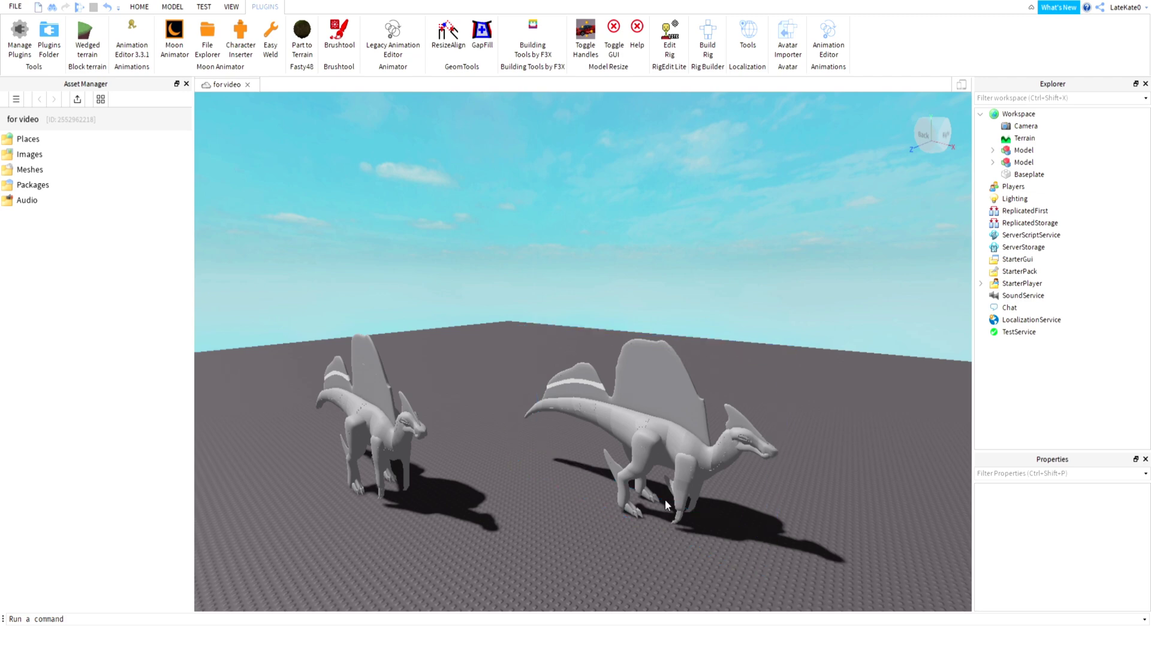
pyautogui.moveTo(664, 499); pyautogui.dragTo(671, 488, button='right')
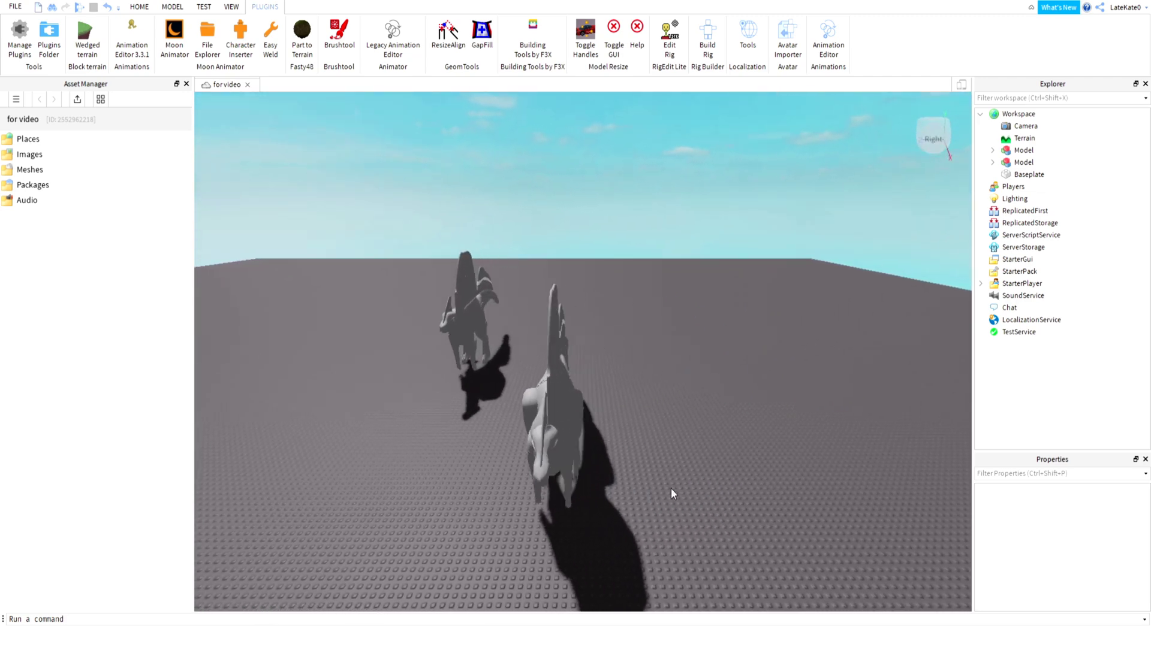
pyautogui.press('a')
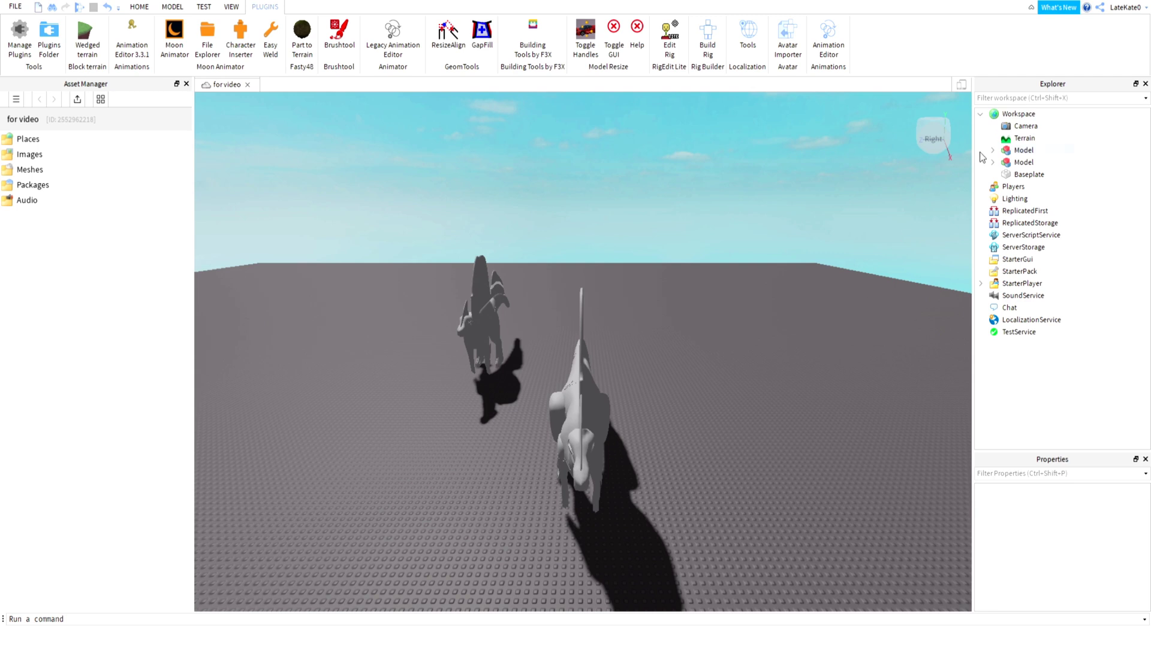
pyautogui.click(994, 156)
pyautogui.scroll(-15, 1079, 335)
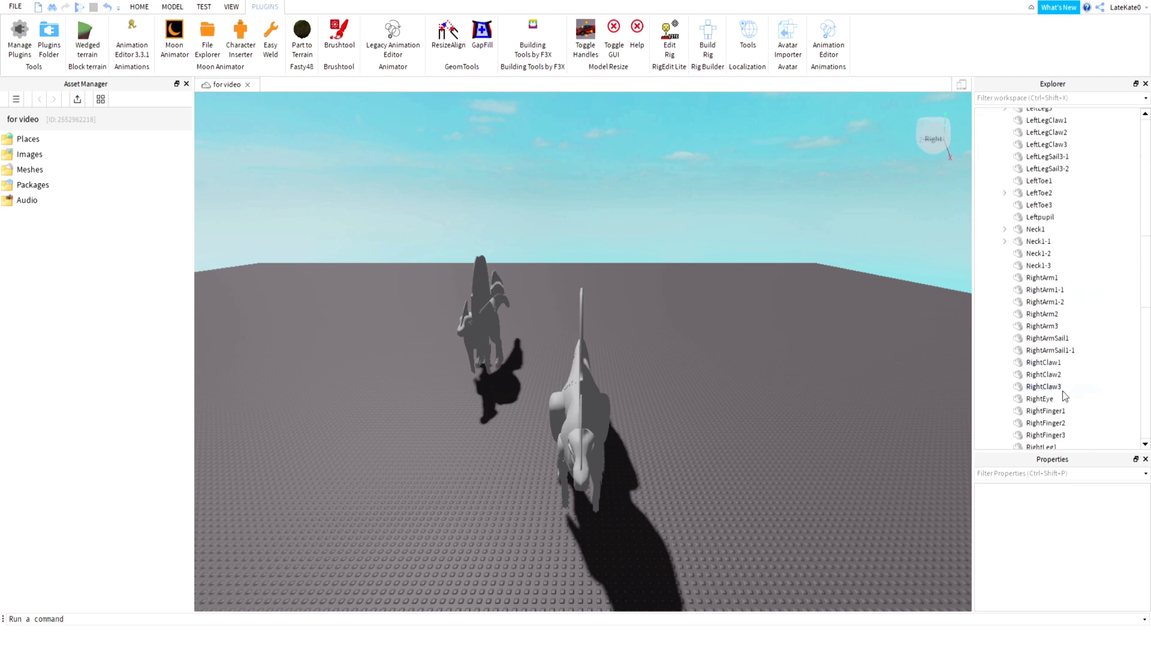
pyautogui.scroll(-5, 1064, 395)
pyautogui.scroll(20, 1059, 300)
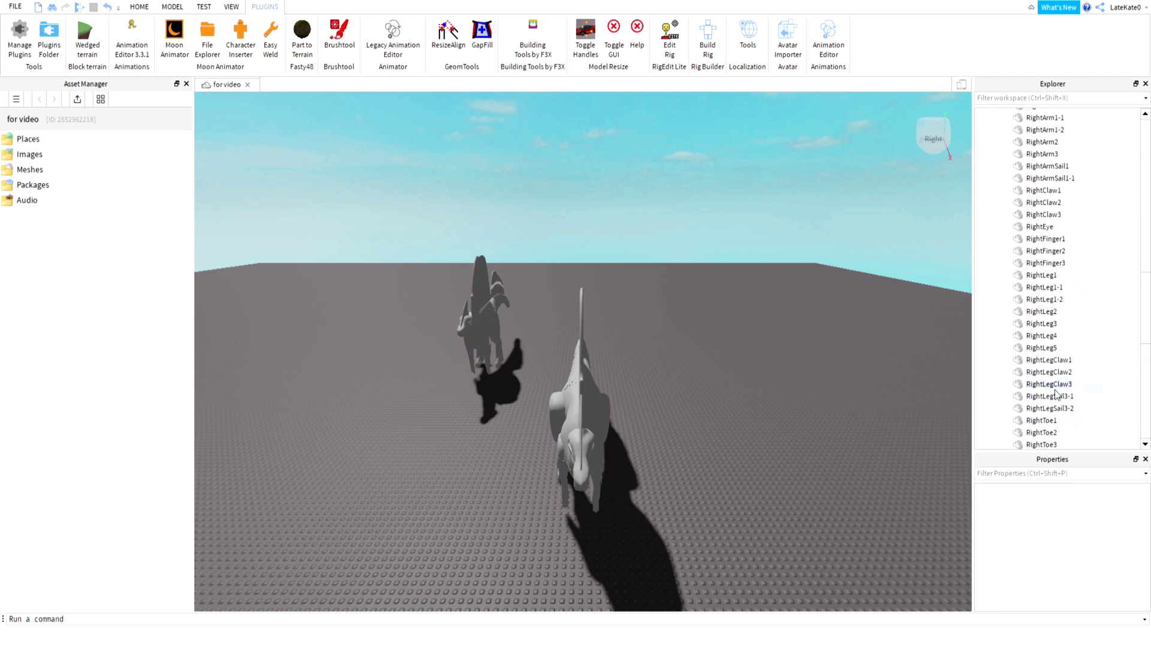
pyautogui.scroll(6, 1026, 350)
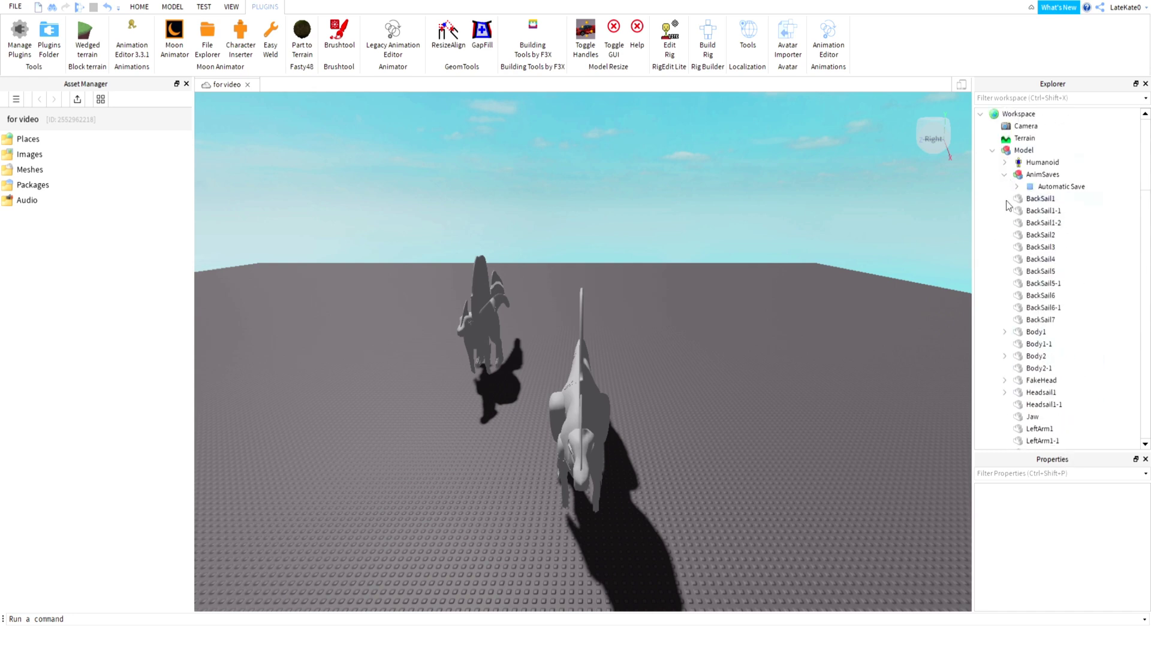
pyautogui.click(1004, 175)
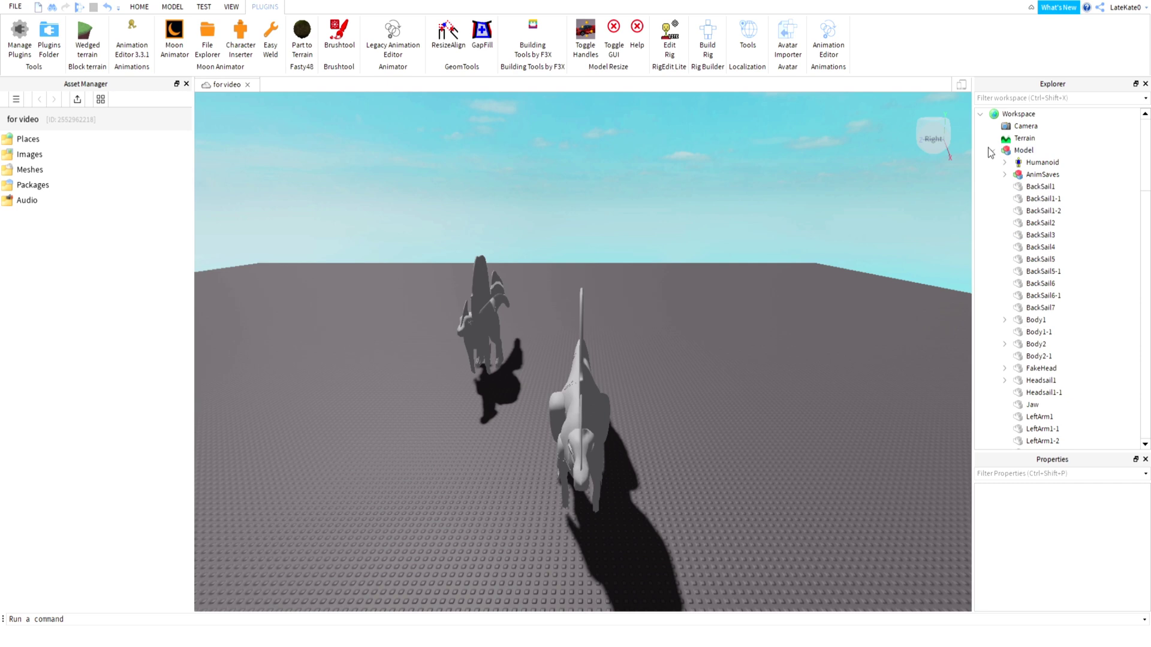
pyautogui.click(990, 151)
pyautogui.click(993, 150)
pyautogui.click(993, 150)
# Select the original dinosaur model and bring both it and its copy into view.
pyautogui.moveTo(703, 371); pyautogui.dragTo(705, 376, button='right')
pyautogui.scroll(5, 704, 371)
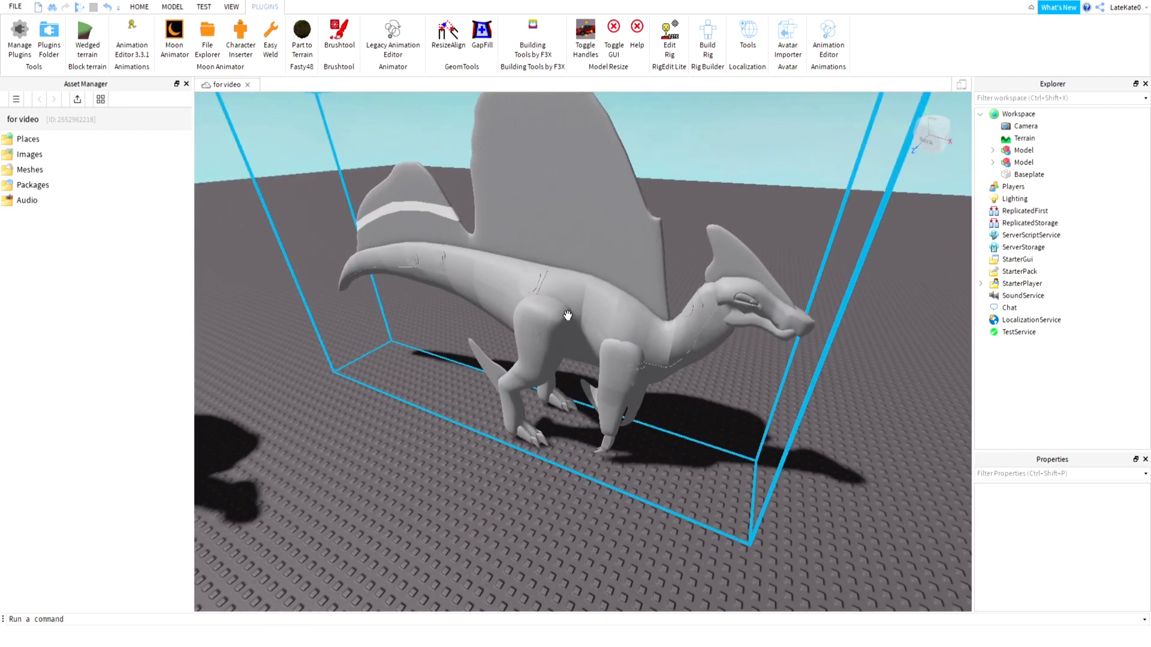
pyautogui.click(568, 314)
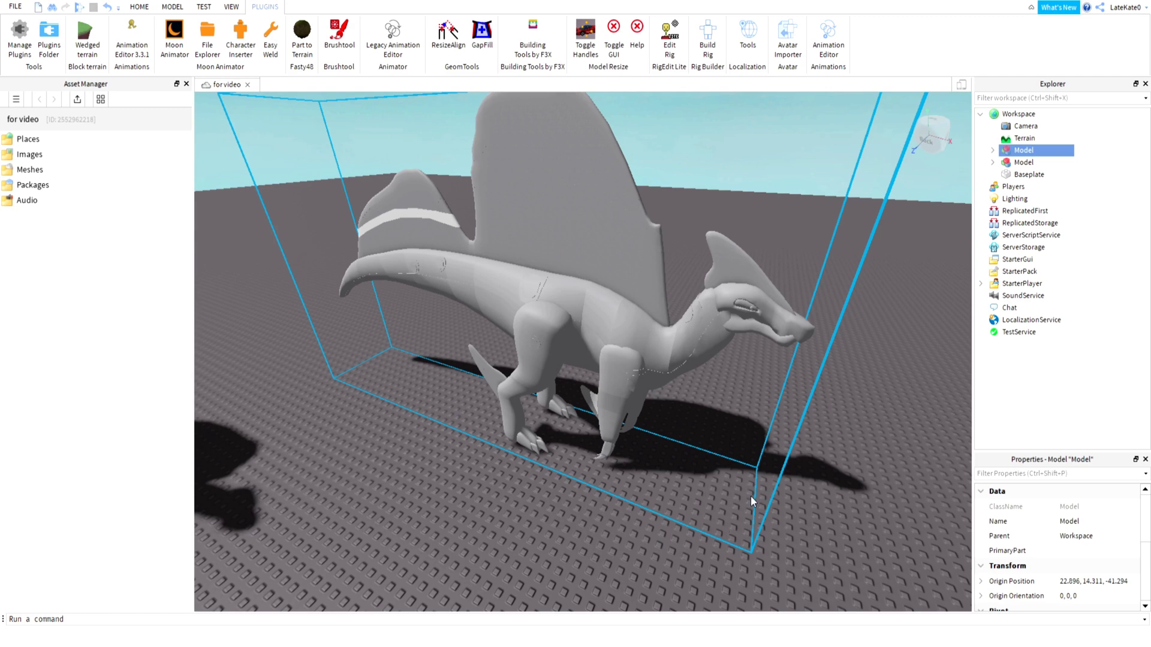
pyautogui.scroll(-10, 719, 452)
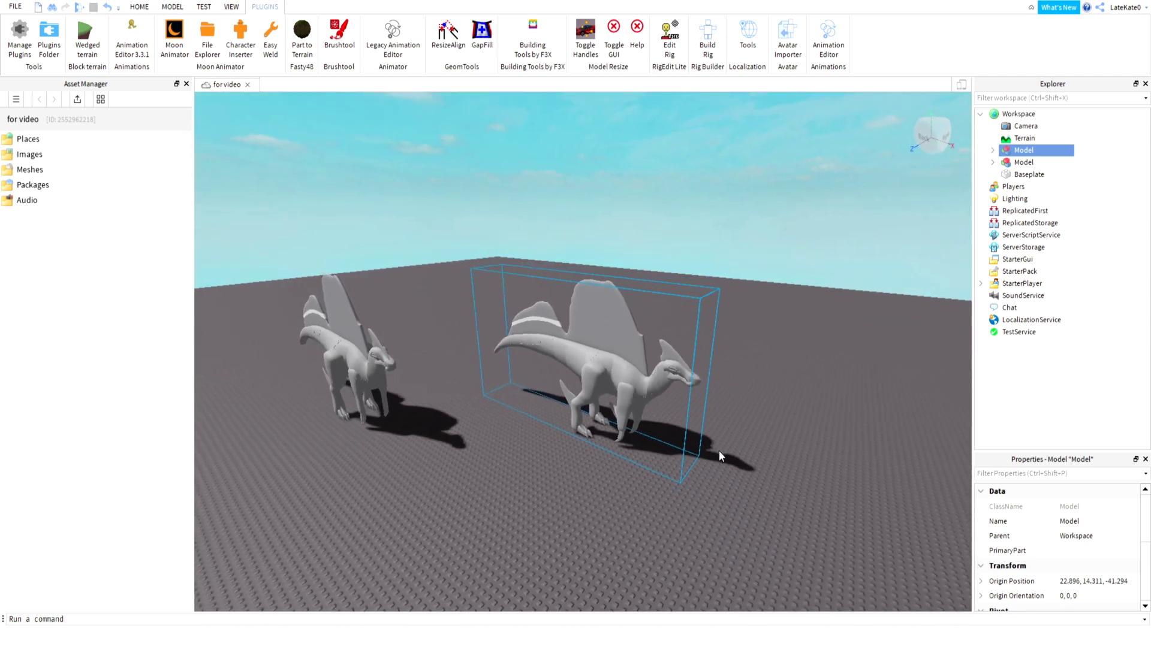